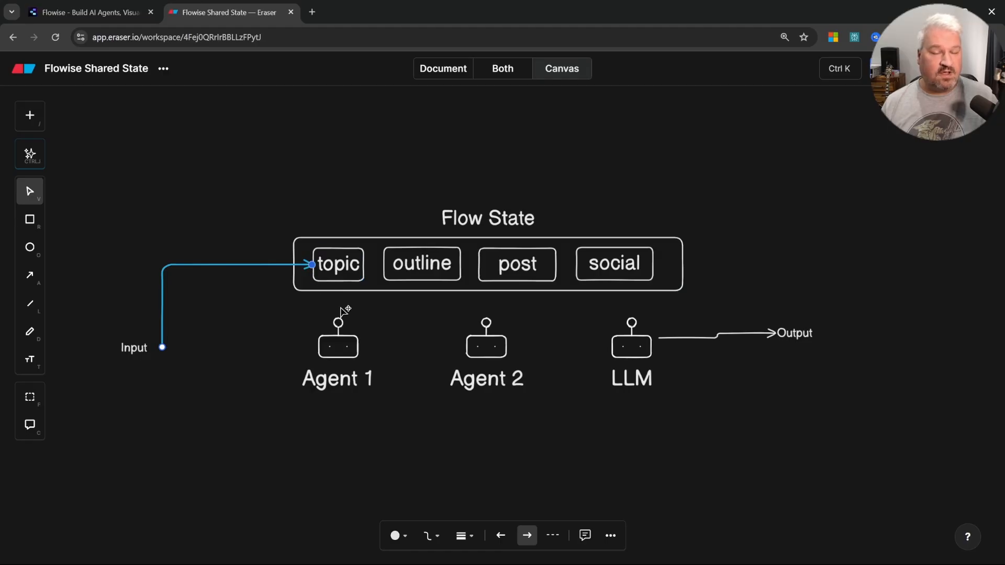
Step: Draw an arrow from Agent 1 up into the topic key
left_click(339, 351)
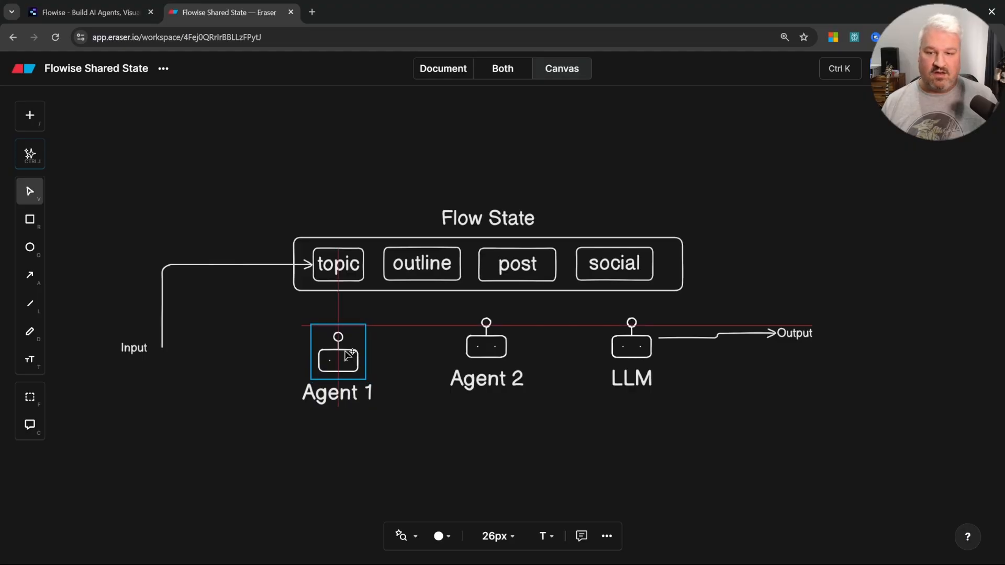
key("a")
left_click_drag(339, 317, 338, 282)
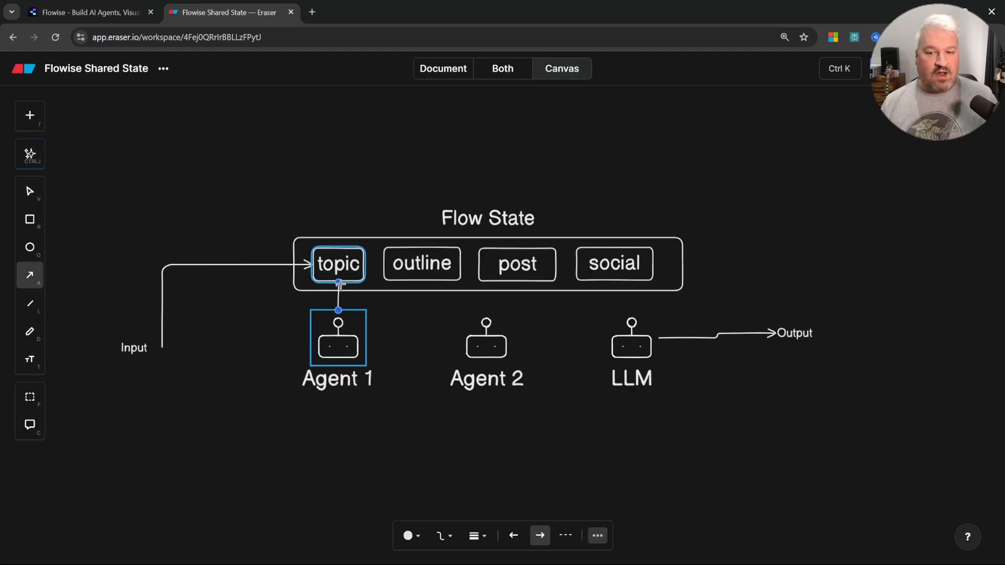
Step: Draw an arrow from Agent 1's right side up into the outline key
key("a")
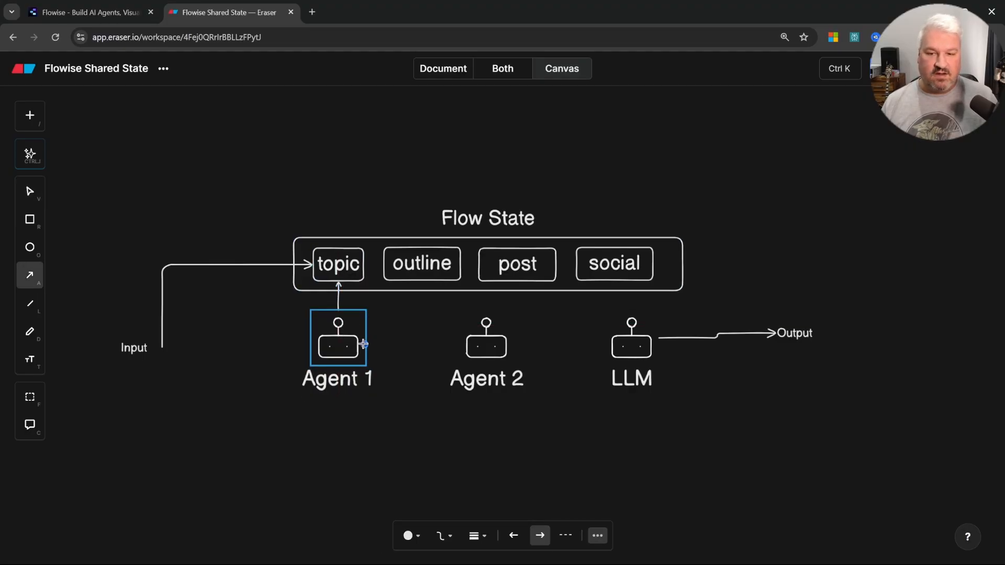
left_click_drag(365, 338, 407, 281)
Step: Move Agent 2 slightly to the right
left_click(482, 356)
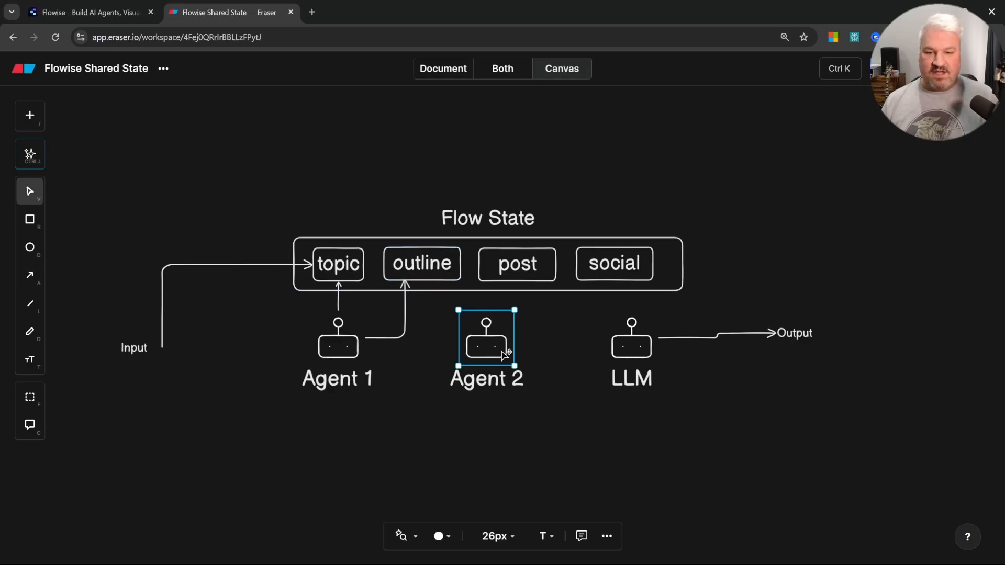
left_click_drag(503, 351, 504, 352)
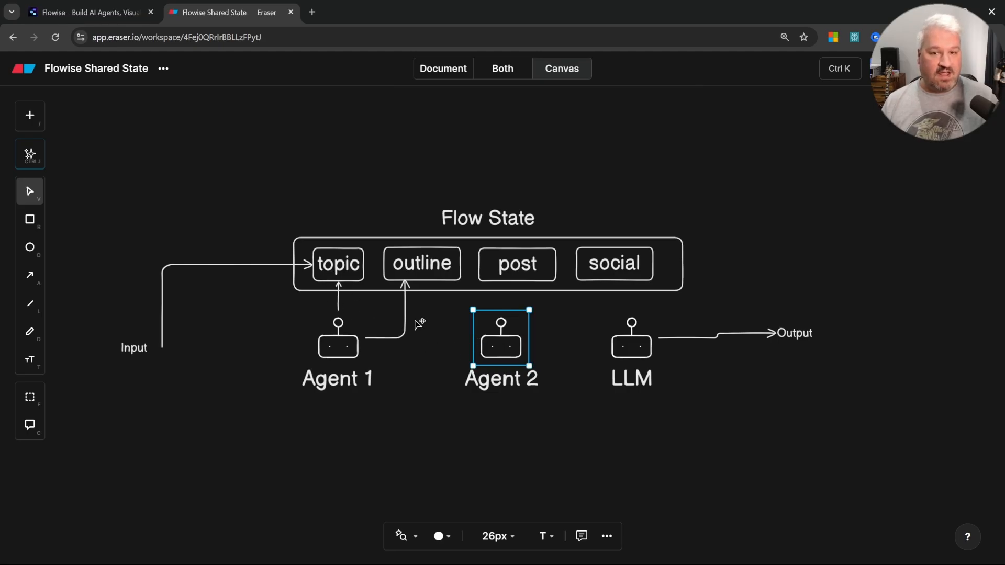
Step: Draw an arrow from the outline key down into Agent 2's left side
key("a")
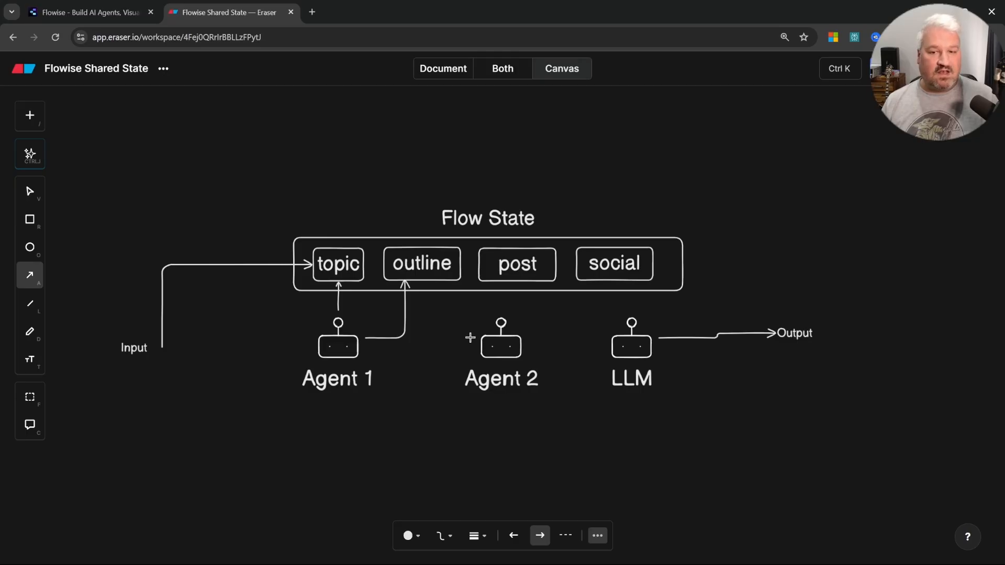
mouse_move(470, 337)
left_mouse_down()
mouse_move(435, 281)
mouse_move(432, 314)
mouse_move(451, 344)
mouse_move(470, 344)
left_mouse_up()
key("Delete")
key("a")
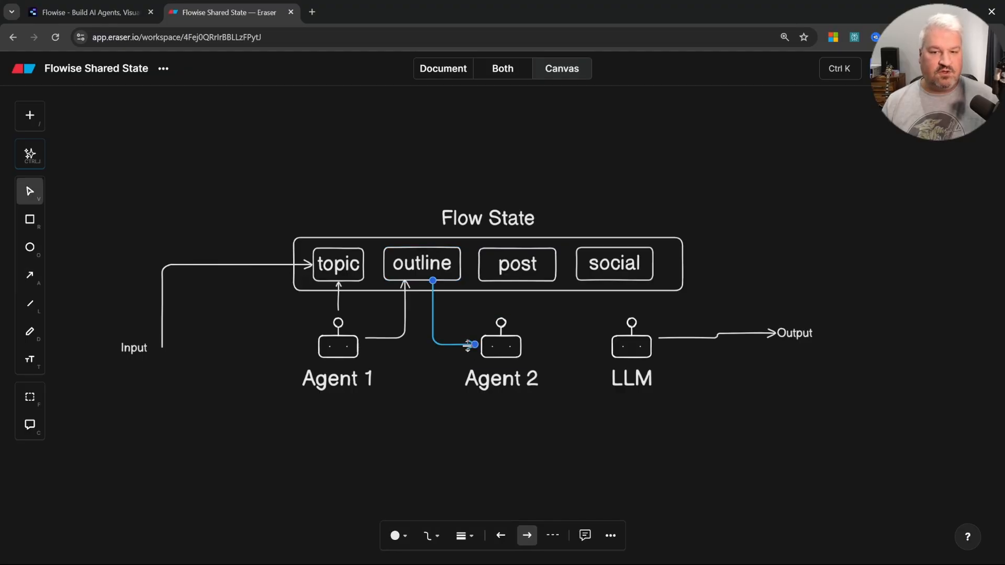
left_click(506, 347)
Step: Draw an arrow from Agent 2's right side up into the post key
key("a")
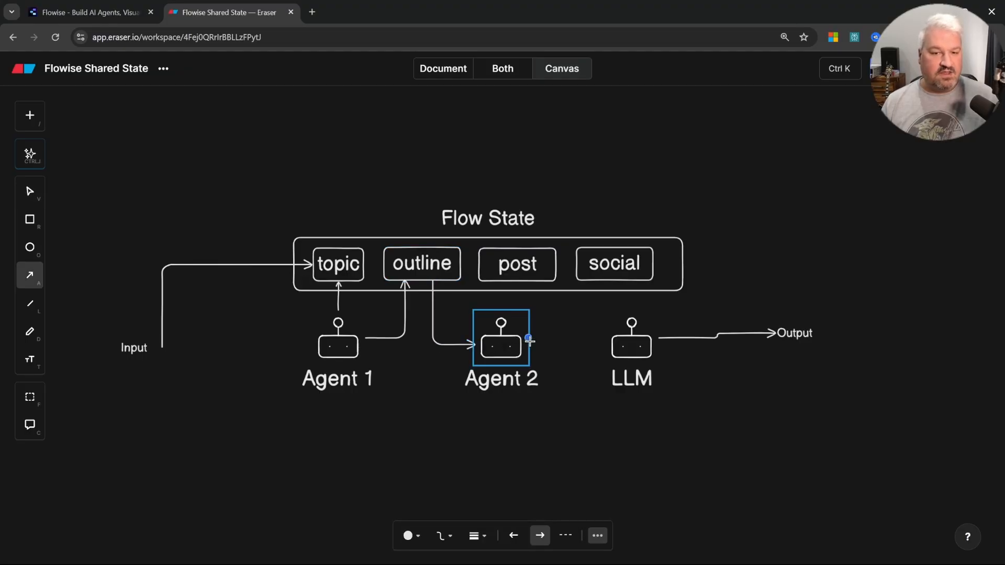
left_click_drag(529, 341, 540, 284)
left_click(512, 338)
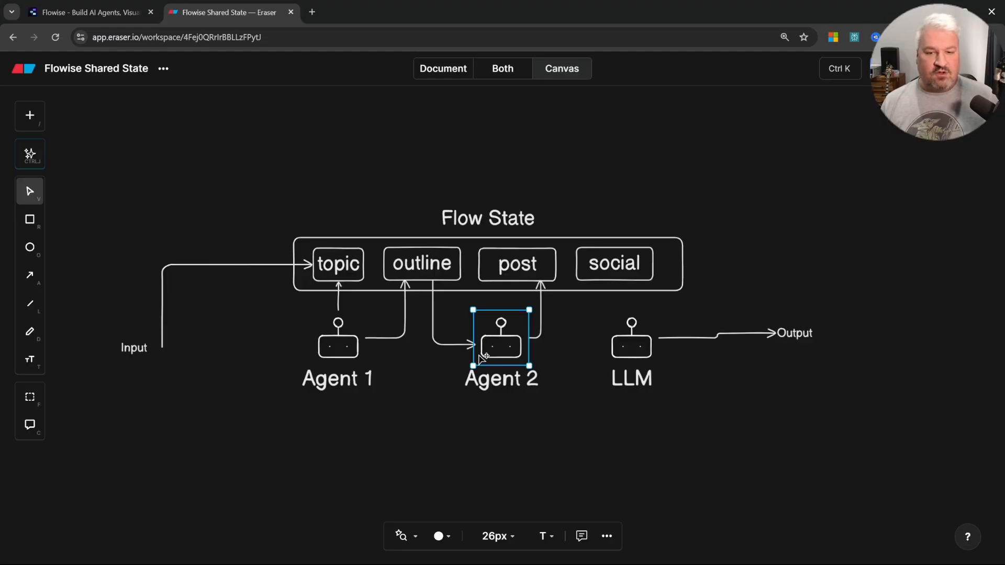
Step: Review the connections by selecting Agent 1, Agent 2, outline and post in turn
left_click(339, 357)
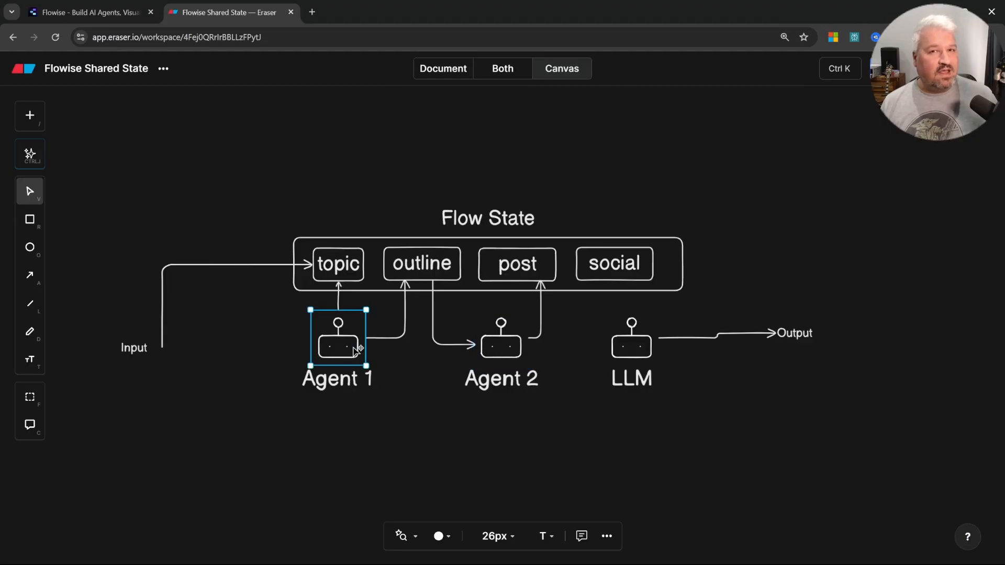
left_click(508, 358)
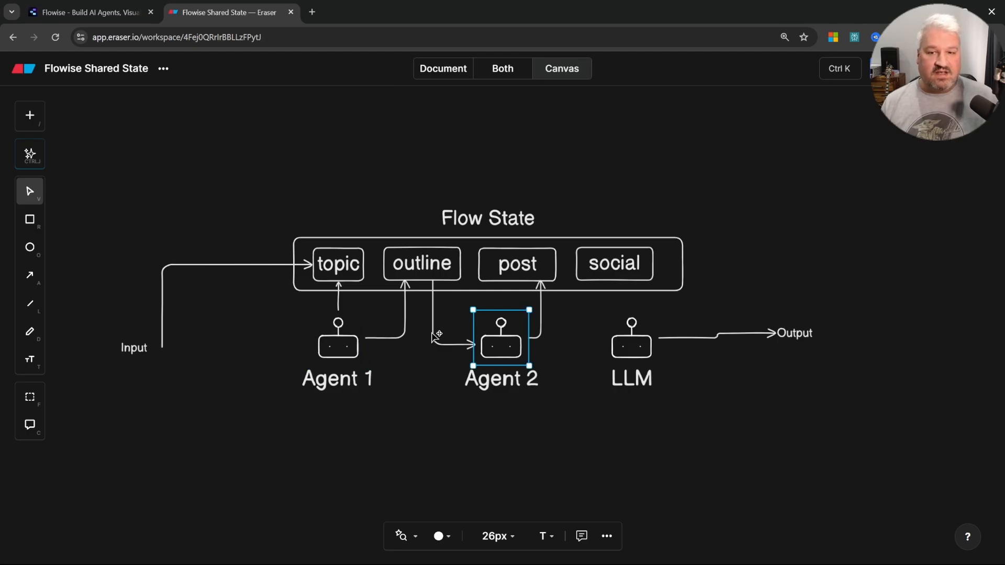
left_click(435, 274)
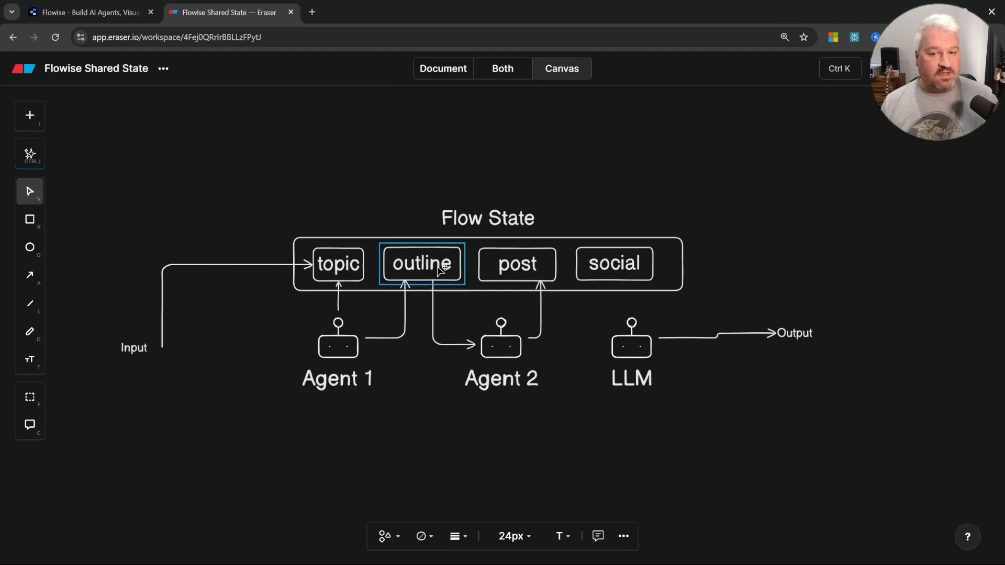
left_click(525, 348)
left_click(538, 267)
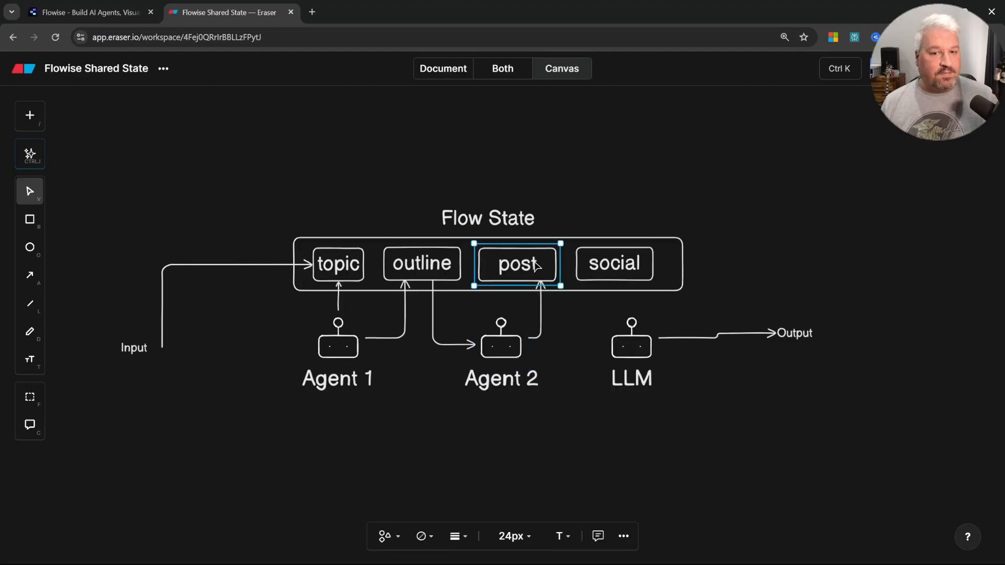
left_click(430, 269)
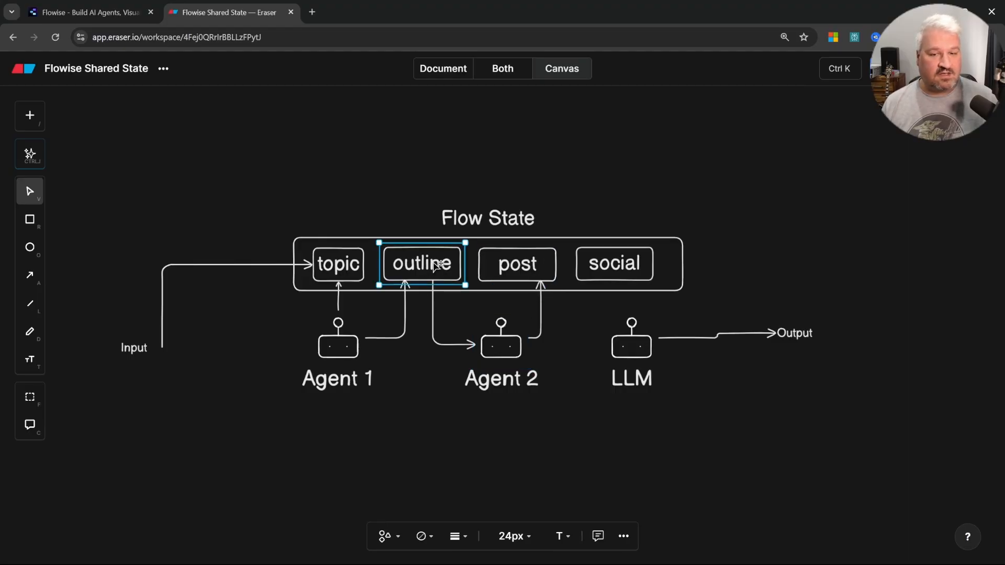
Step: Draw an arrow from the post key down into the LLM node's left side
left_click(640, 344)
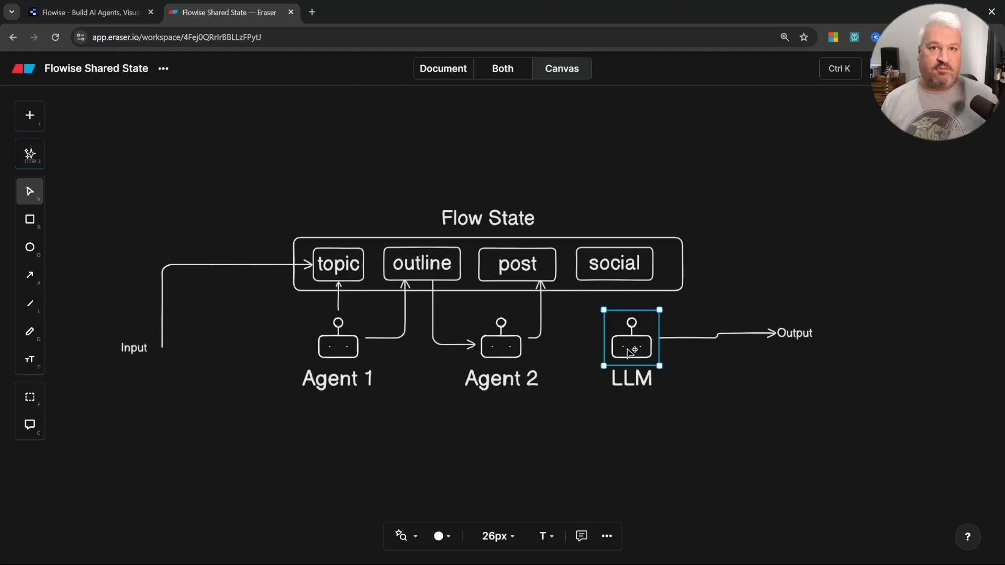
key("a")
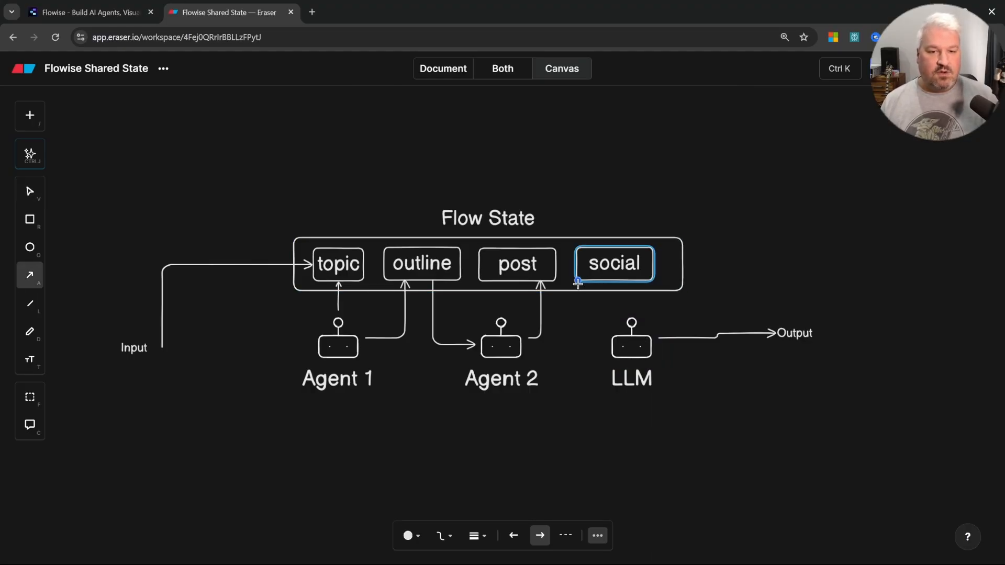
left_click_drag(555, 283, 610, 338)
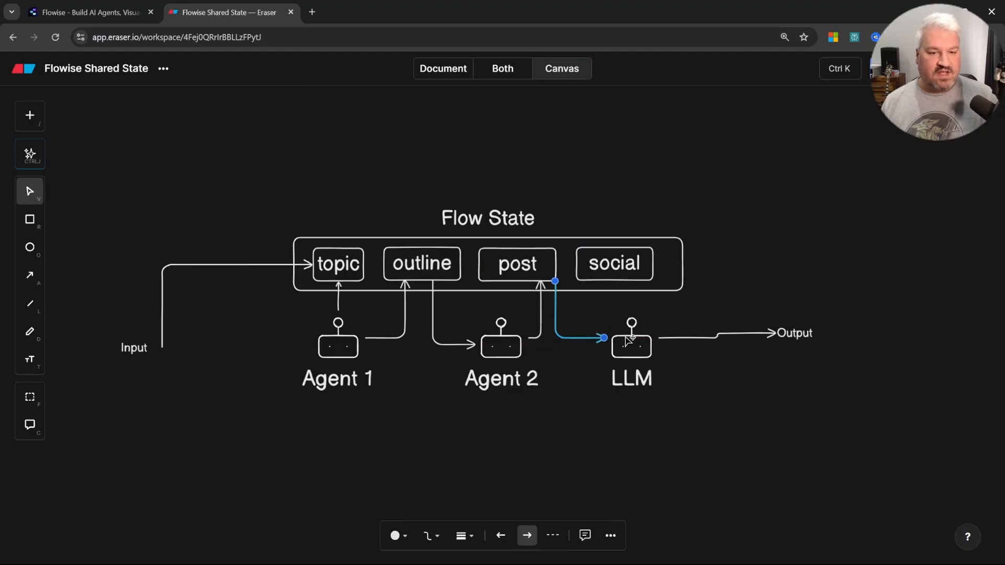
left_click(633, 339)
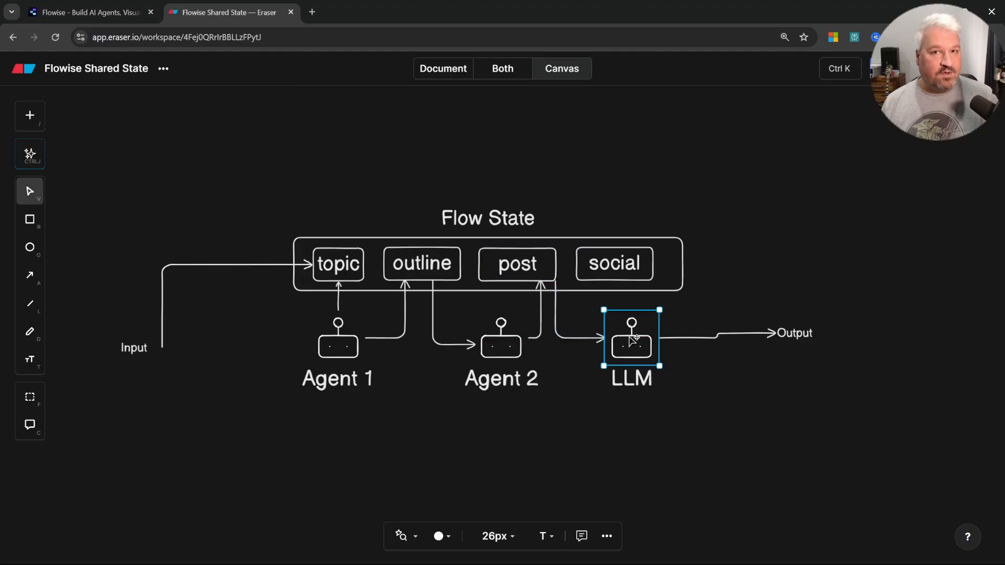
Step: Draw an arrow from the LLM node's right side up into the social key
key("a")
left_click_drag(660, 339, 659, 265)
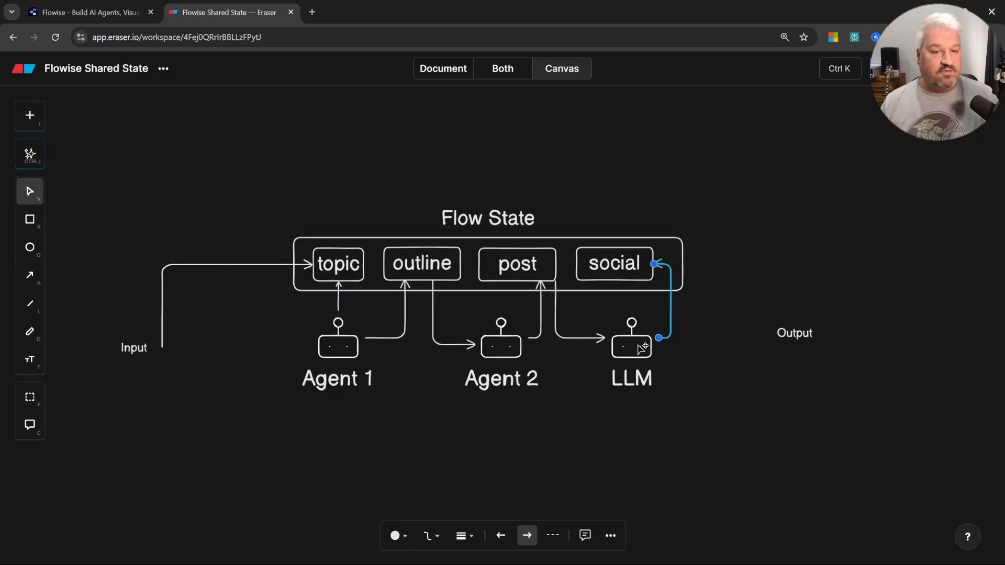
Step: Place a second LLM node beside Output, linked by the Output arrow
mouse_move(641, 349)
left_mouse_down()
mouse_move(626, 344)
mouse_move(796, 334)
left_mouse_up()
key("a")
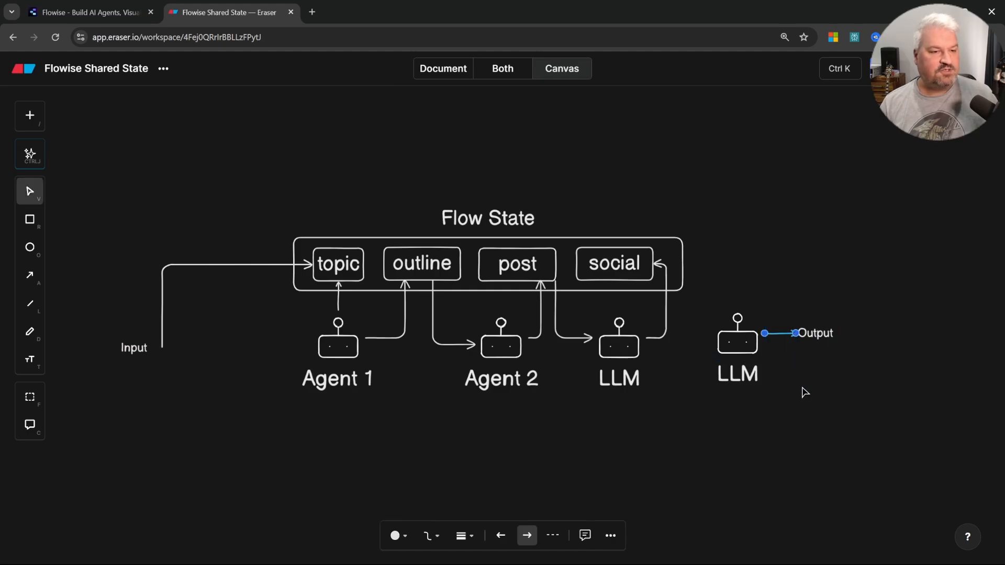
left_click(805, 392)
left_click(746, 354)
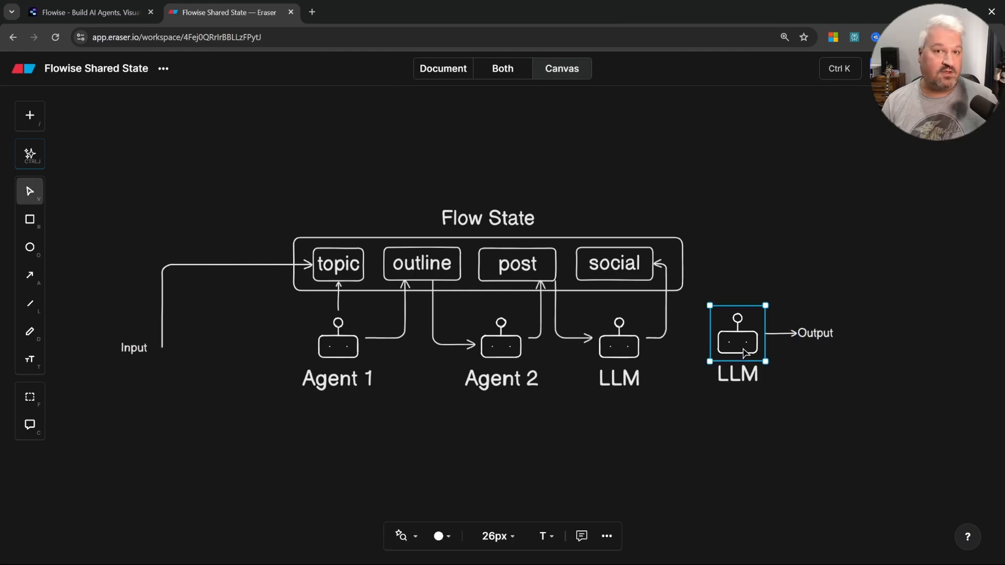
left_click(306, 196)
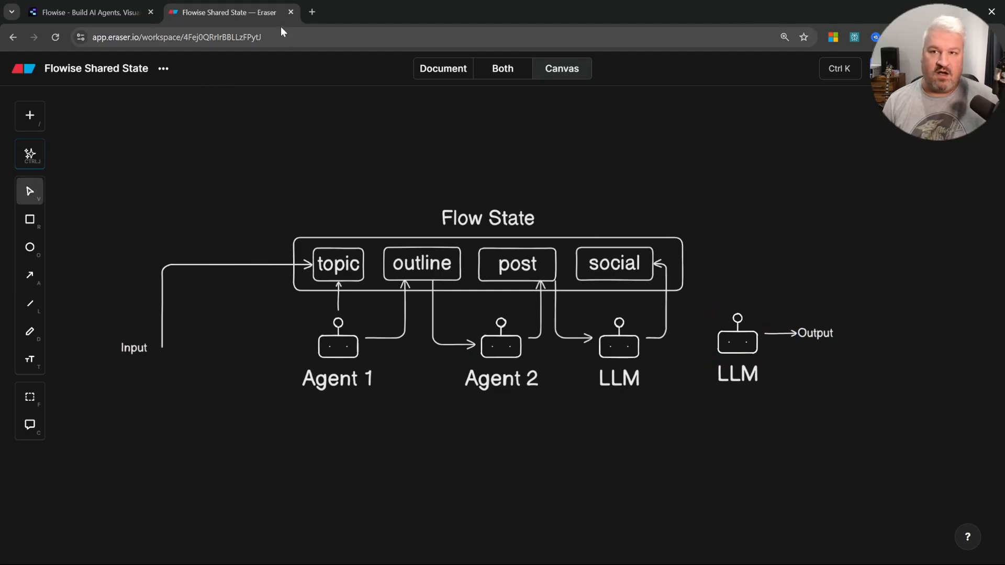
Step: Close the diagram tab and save the Shared State #2 agentflow
left_click(292, 11)
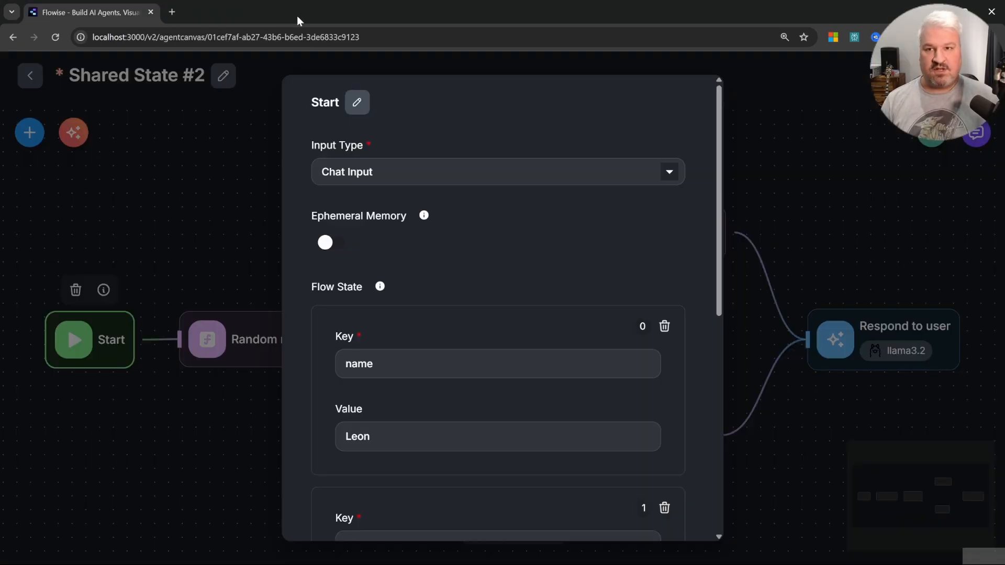
left_click(856, 139)
key("ctrl+s")
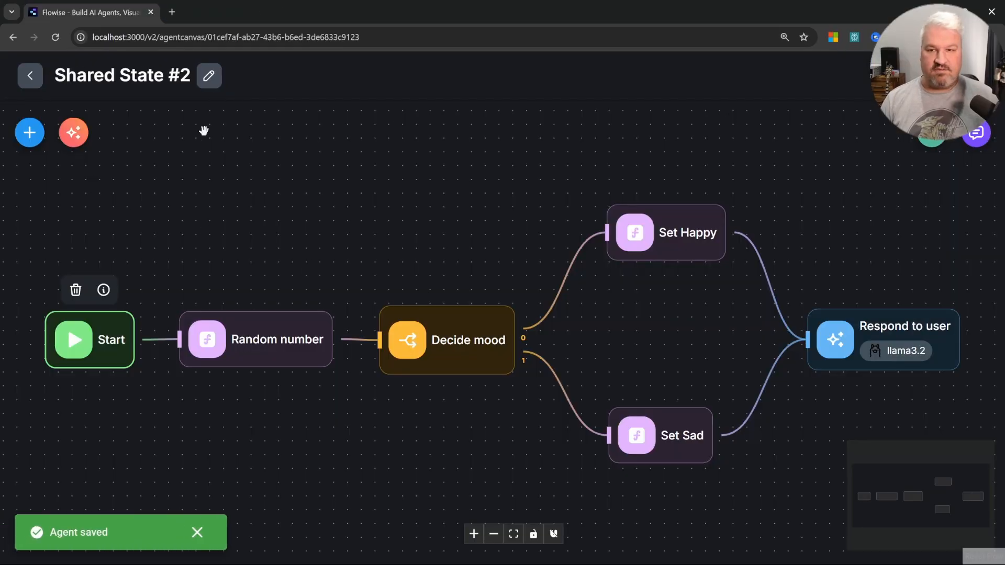
Step: Create a new agentflow and save it with the name Blog Creation
left_click(29, 79)
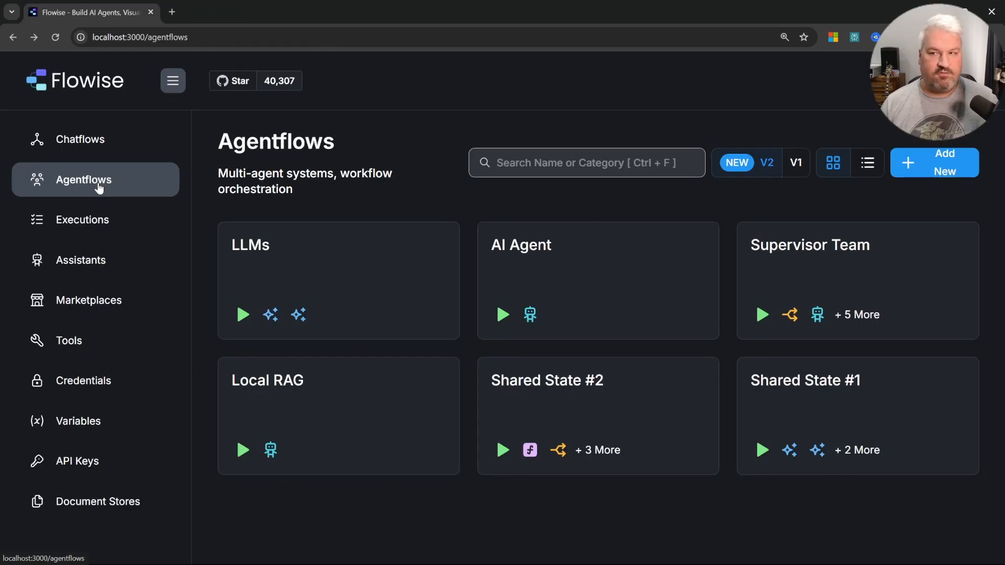
left_click(927, 163)
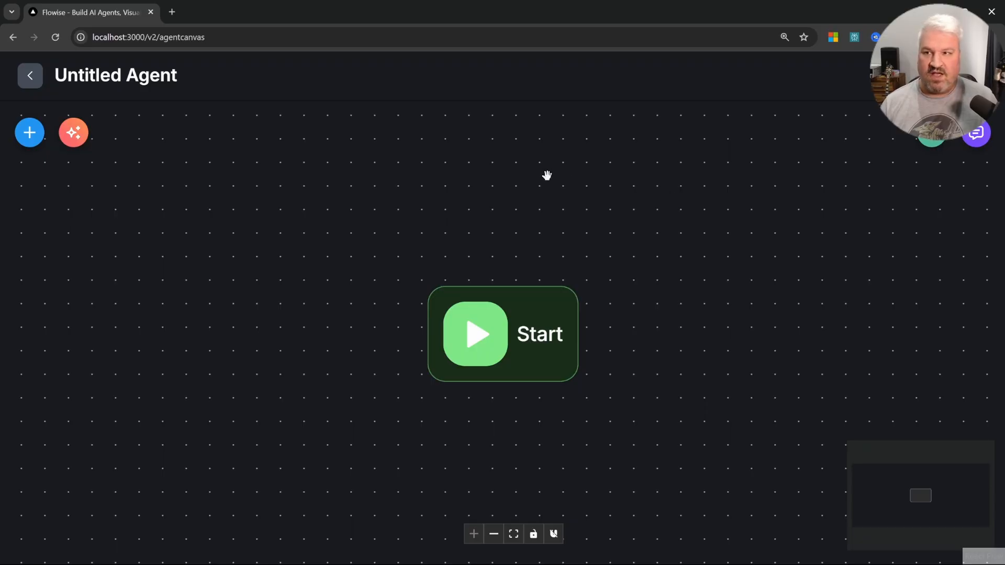
key("ctrl+s")
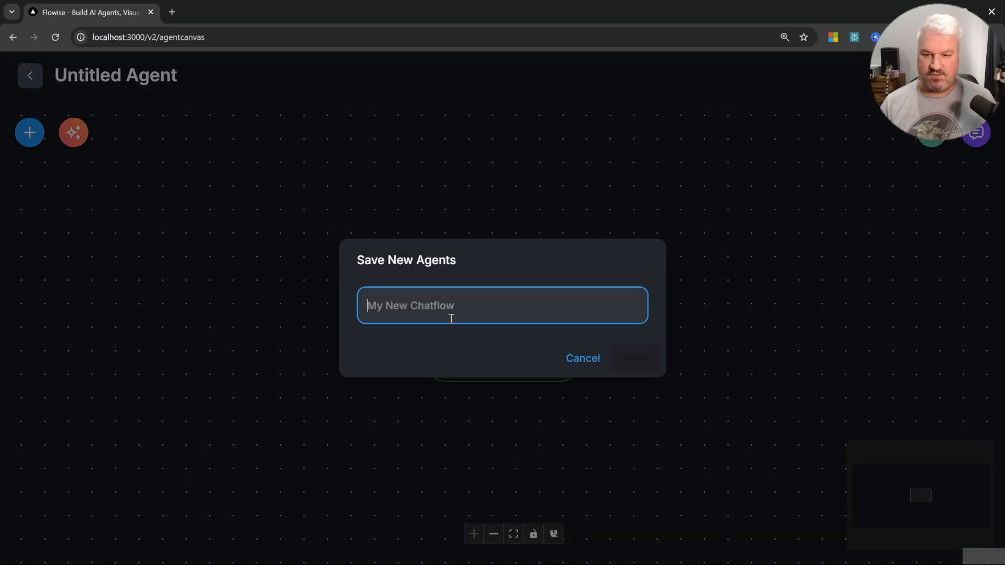
type("Blog Creation")
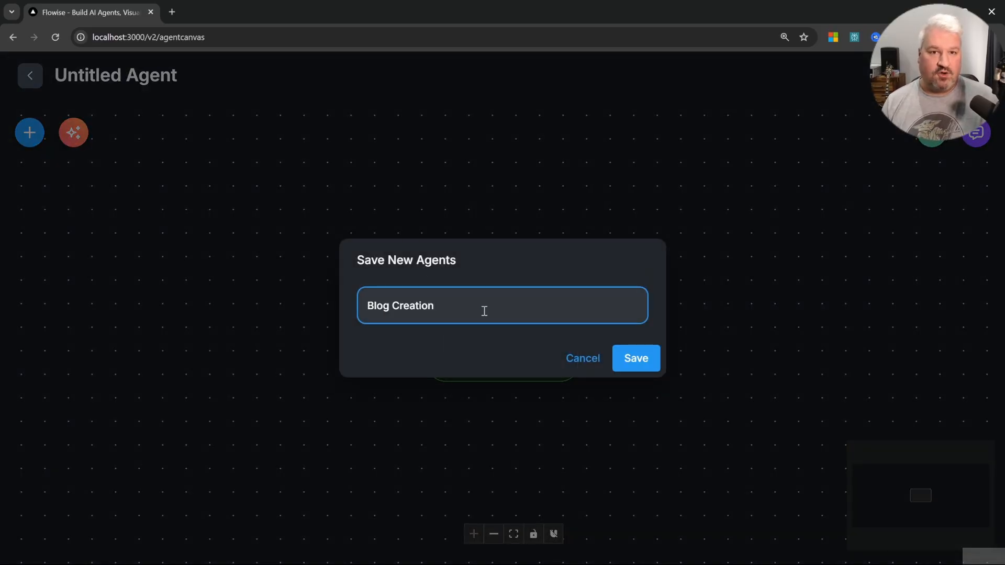
left_click(636, 360)
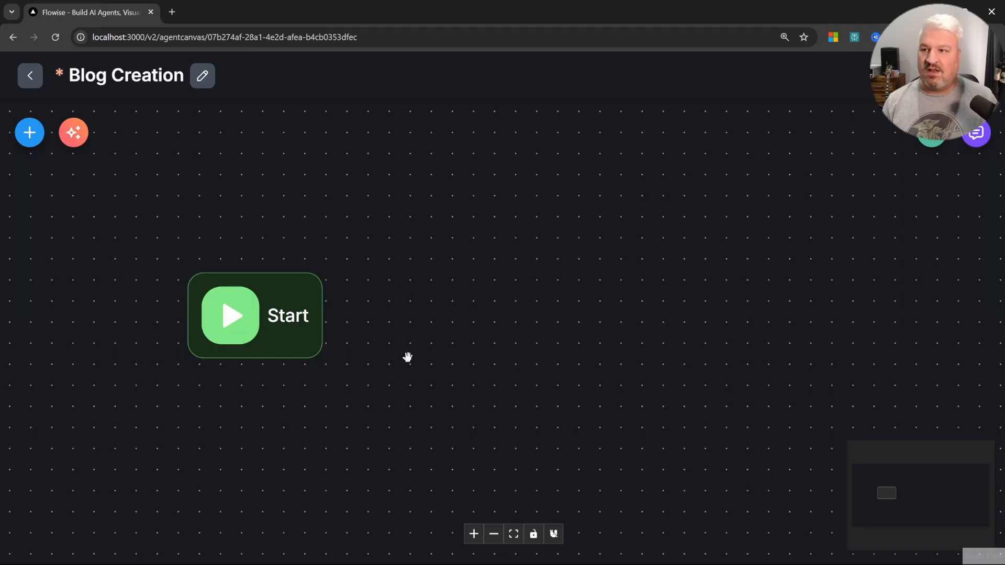
Step: Add an LLM node to the canvas to the right of Start and open its settings
double_click(252, 316)
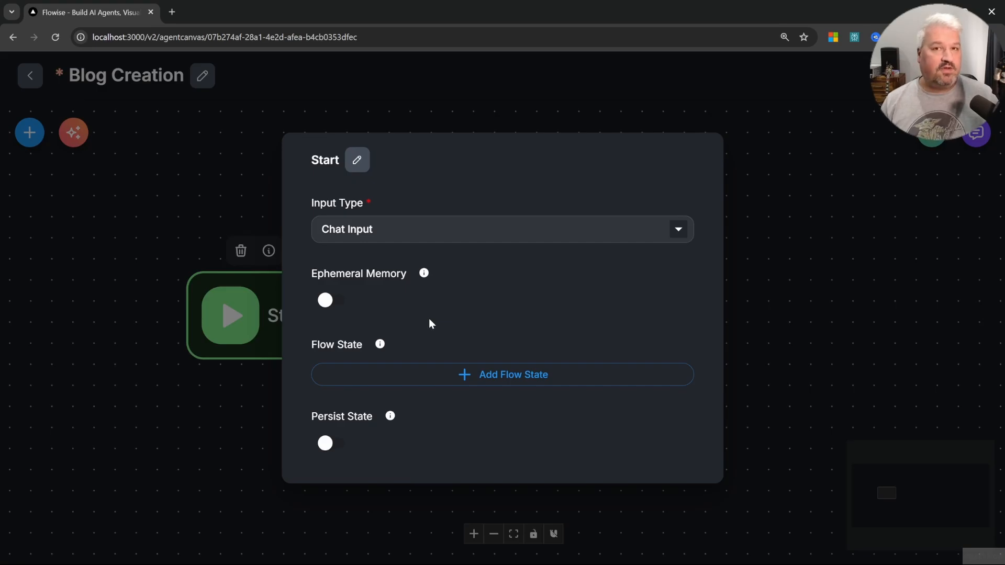
left_click(30, 132)
scroll(175, 254, "down", 2)
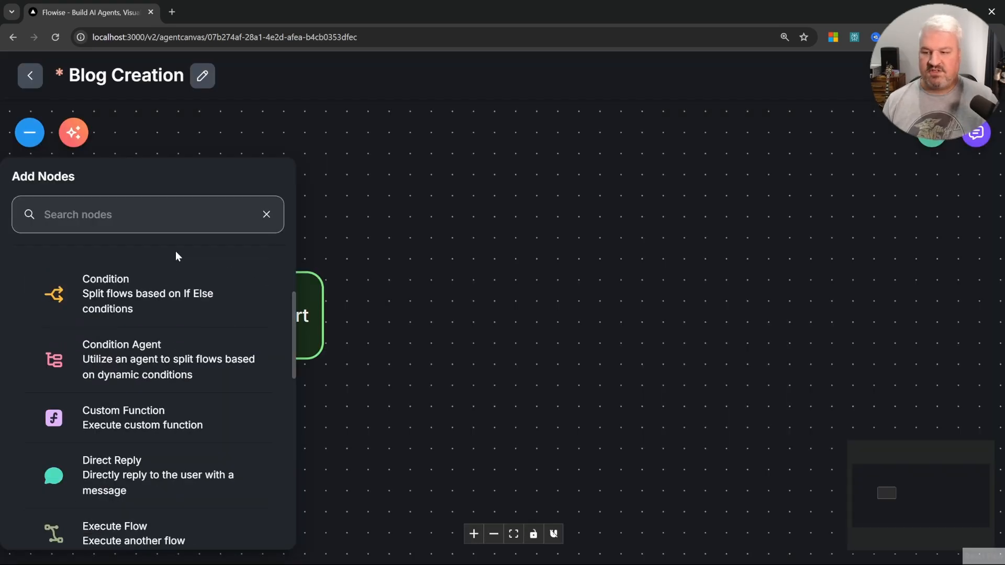
scroll(184, 371, "down", 5)
left_click_drag(131, 474, 517, 313)
double_click(516, 313)
Step: Rename the LLM node to Outline Generator
left_click(363, 101)
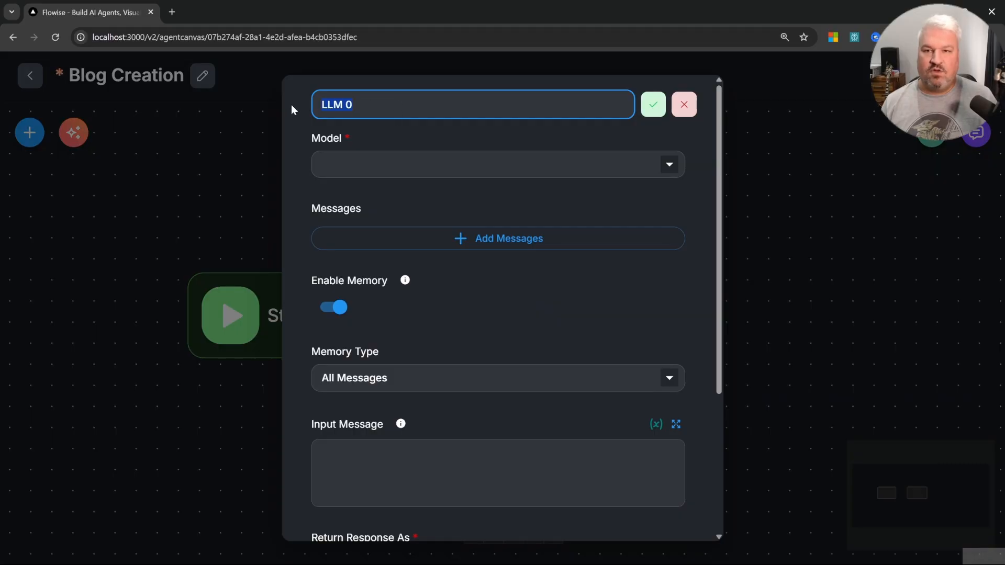
type("Outline Generator")
left_click(655, 105)
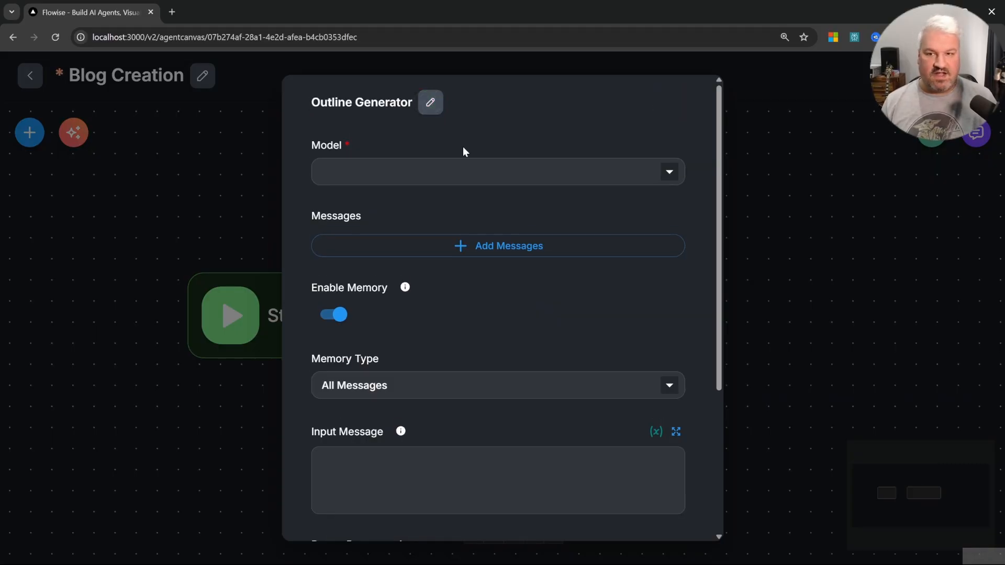
Step: Set the node's model to ChatOllama
left_click(463, 171)
scroll(478, 319, "down", 6)
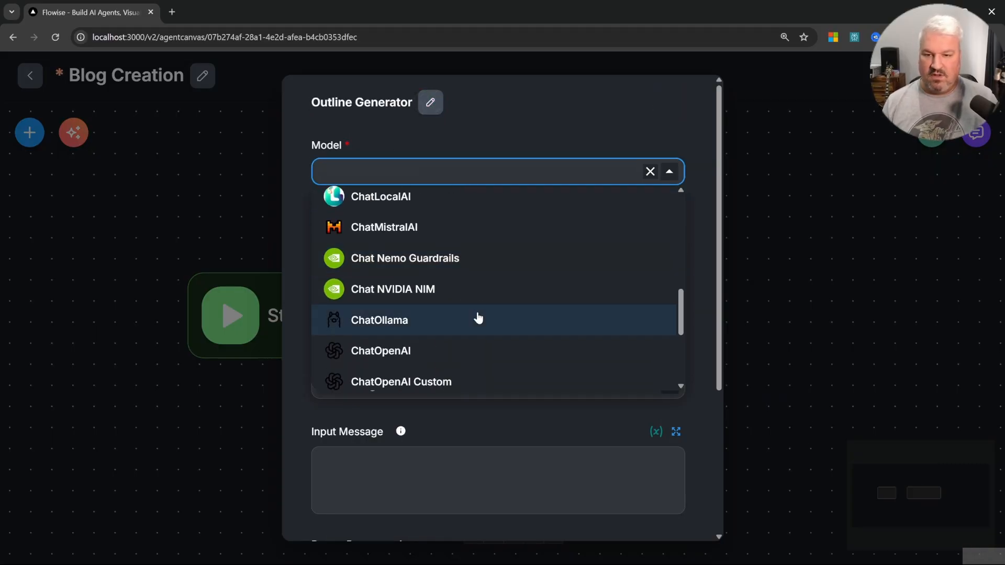
left_click(478, 318)
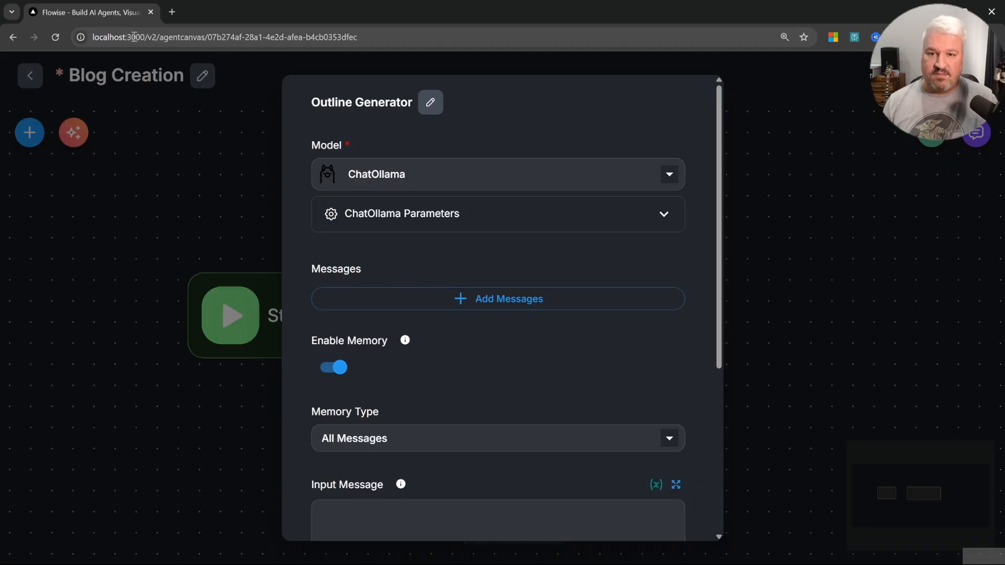
Step: Set the ChatOllama model name to llama3.2 in the Outline Generator's parameters
left_click(517, 225)
left_click(530, 370)
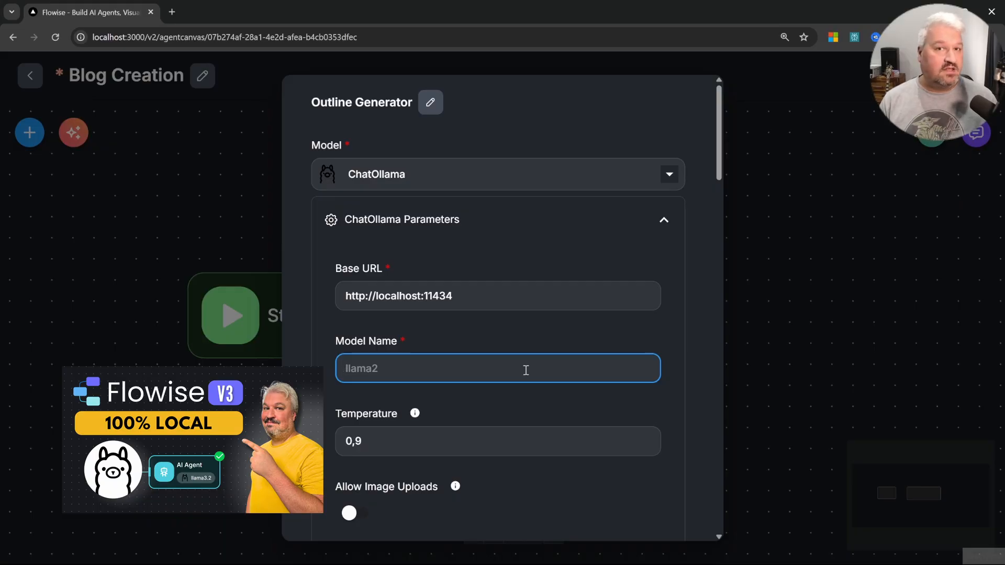
type("llama3.2")
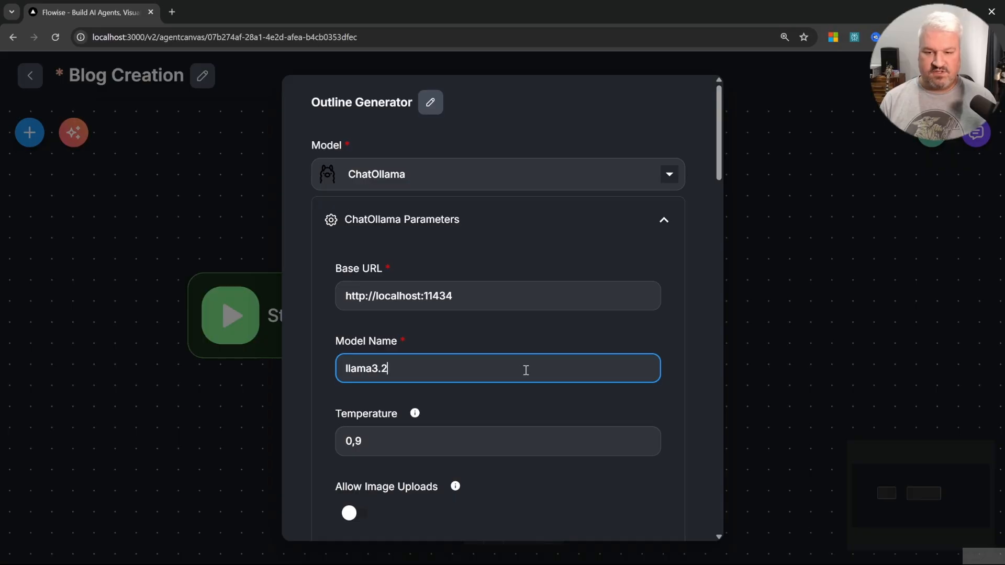
left_click(663, 219)
Step: Add a message to the Outline Generator and set its role to System
left_click(505, 300)
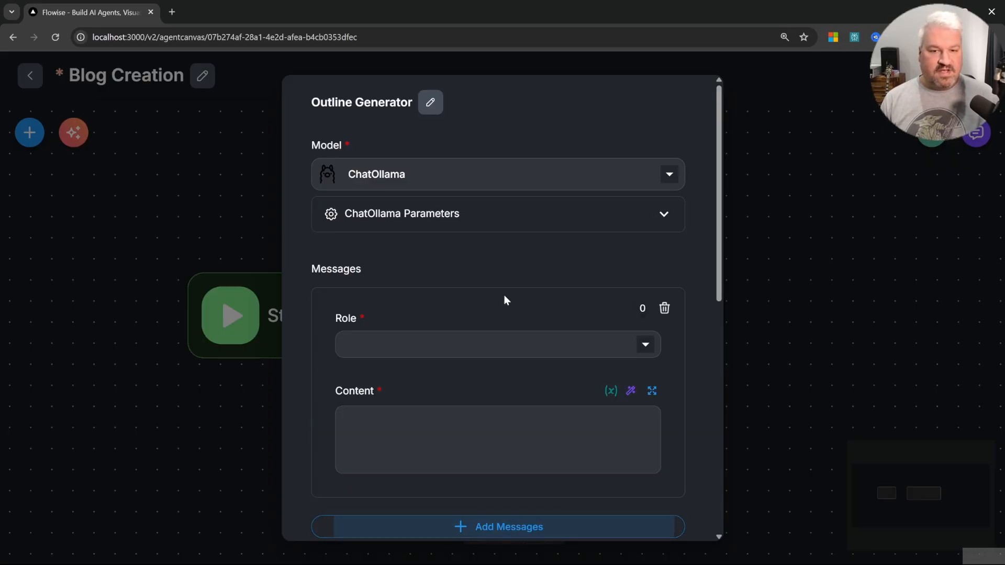
left_click(489, 340)
left_click(380, 376)
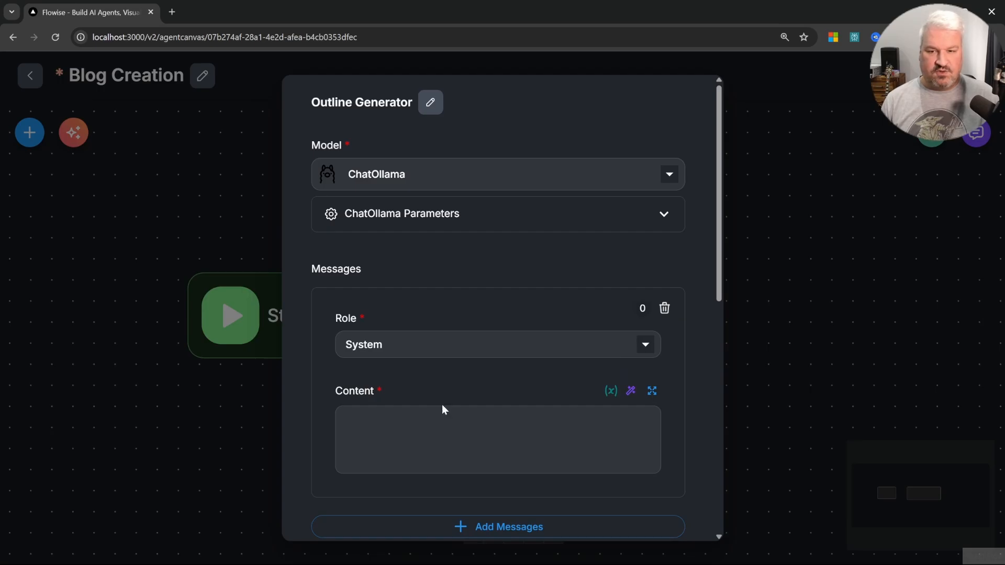
left_click(493, 447)
left_click(391, 338)
left_click(377, 385)
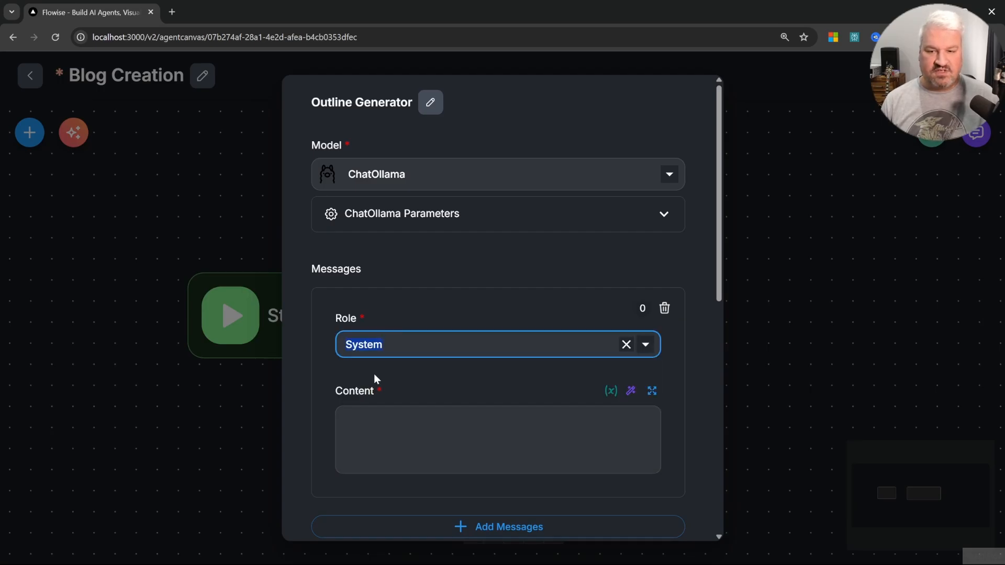
Step: Write the system message "Generate a blog post outline based on the user's topic. Respond with the blog outline only."
left_click(469, 451)
left_click(649, 392)
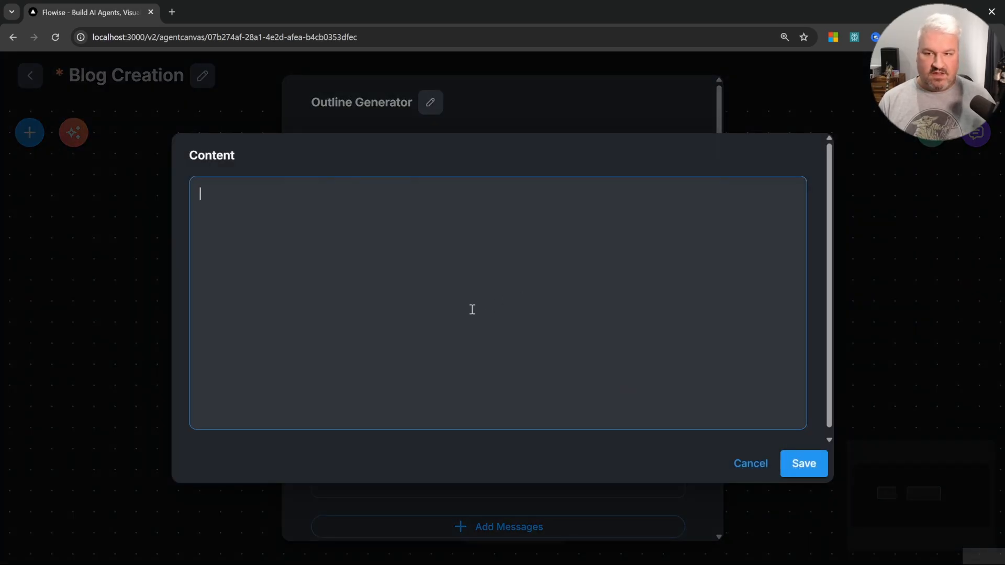
type("Generate a ")
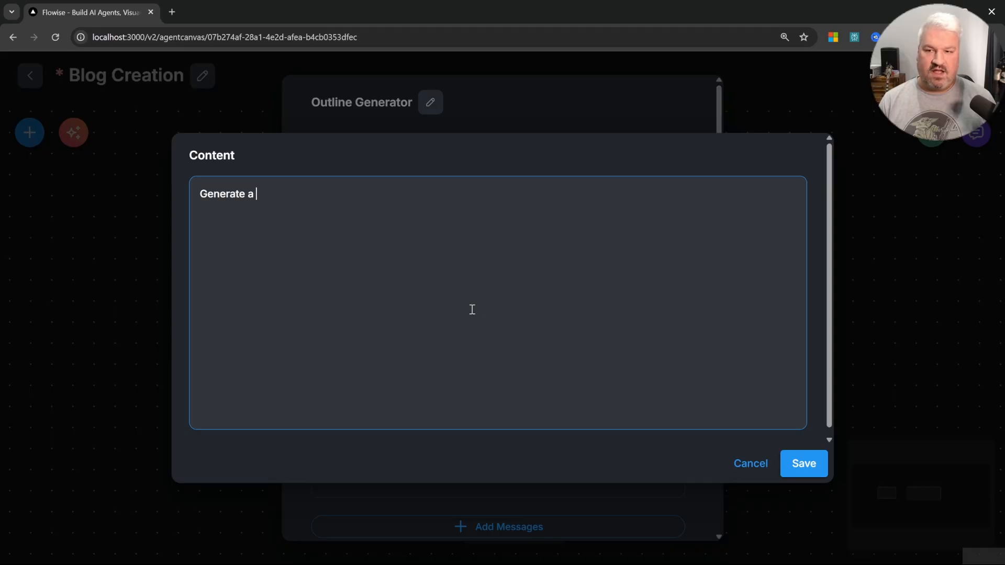
type("blog post ou")
key("BackSpace")
key("BackSpace")
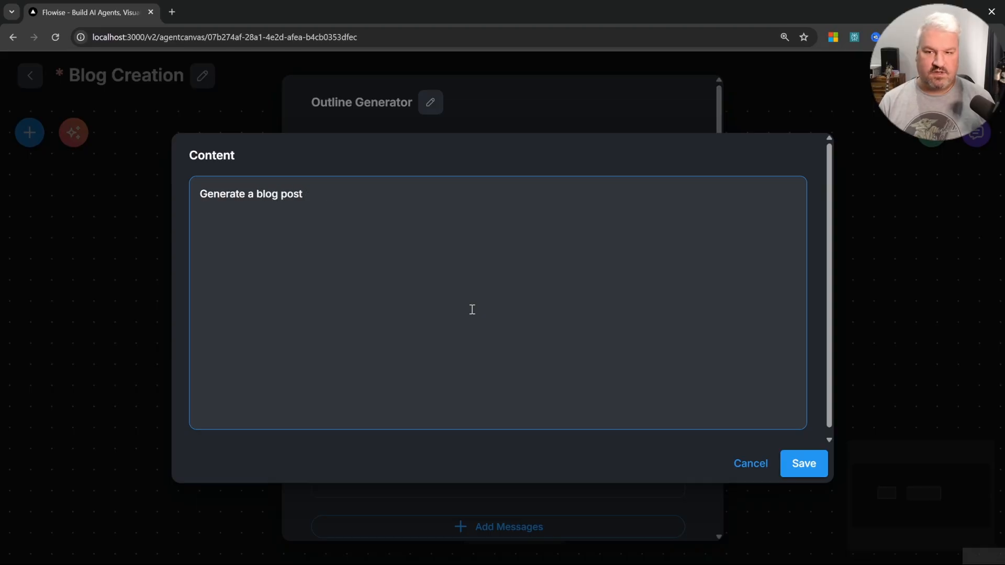
type("outline based on the user'")
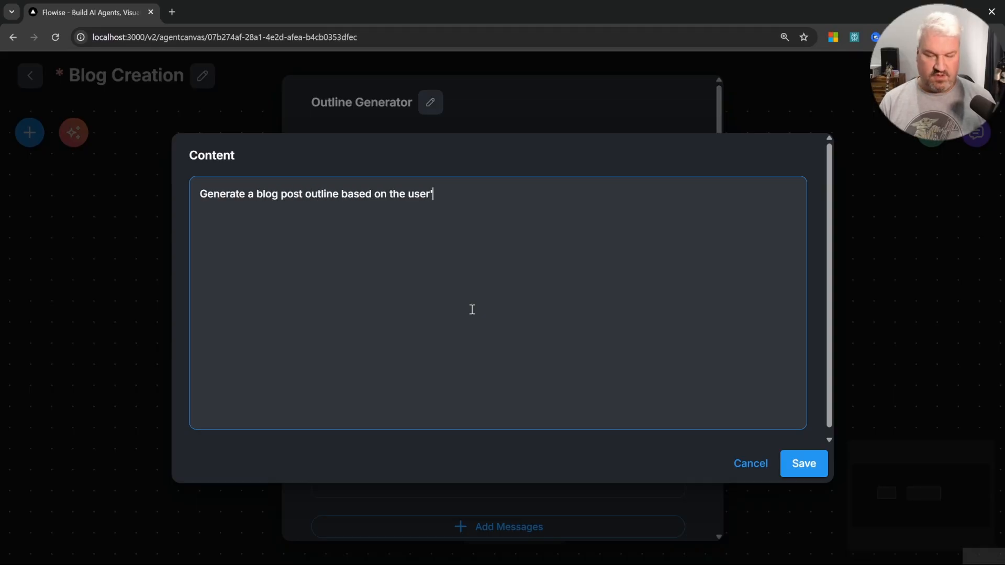
type("s topic.")
key("Return")
type("Respomnd")
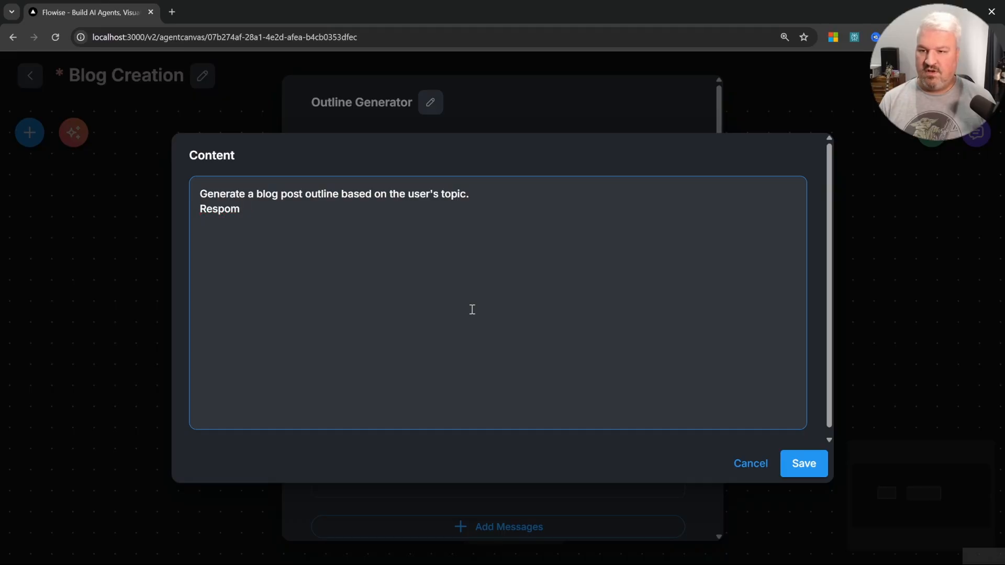
key("BackSpace")
type("nd with the blog outline")
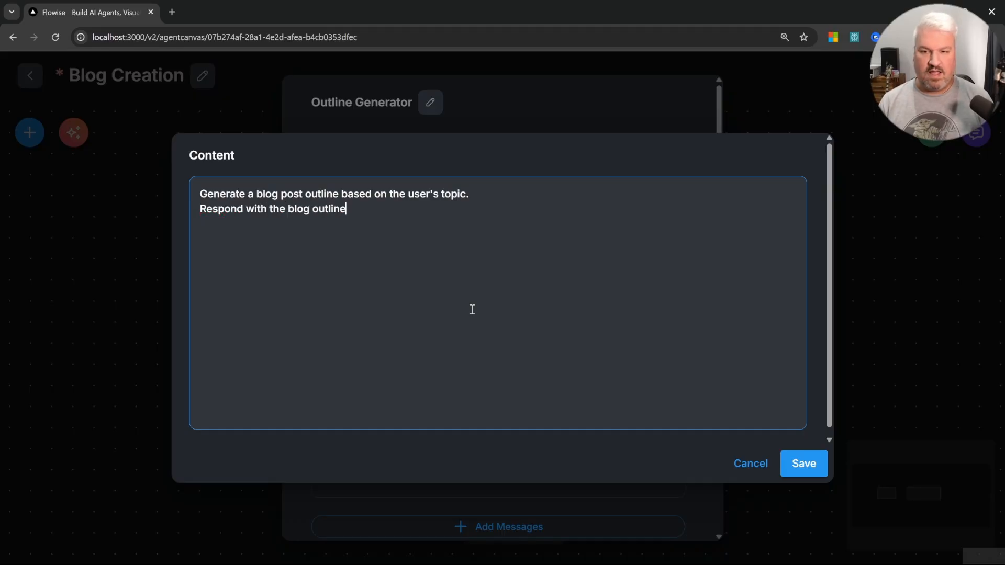
type(" only.")
key("Escape")
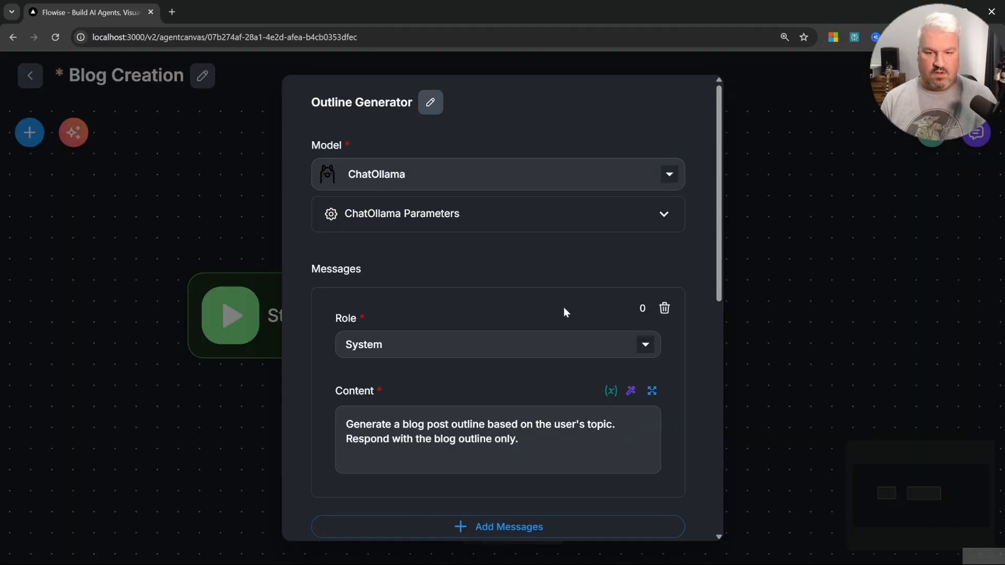
Step: Close the node settings and connect the Start node to the Outline Generator
scroll(564, 307, "down", 3)
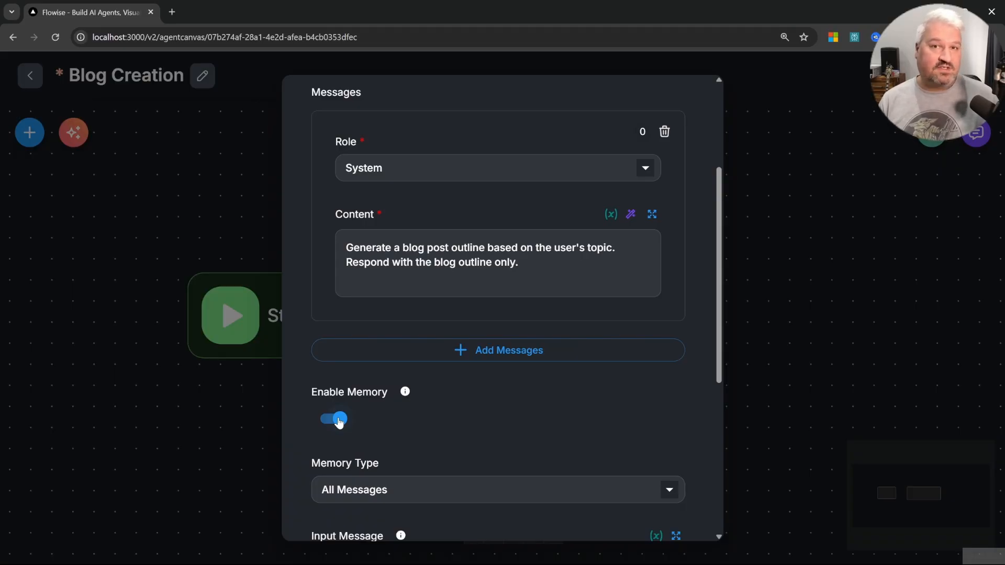
scroll(483, 393, "up", 2)
scroll(484, 393, "up", 1)
left_click(818, 225)
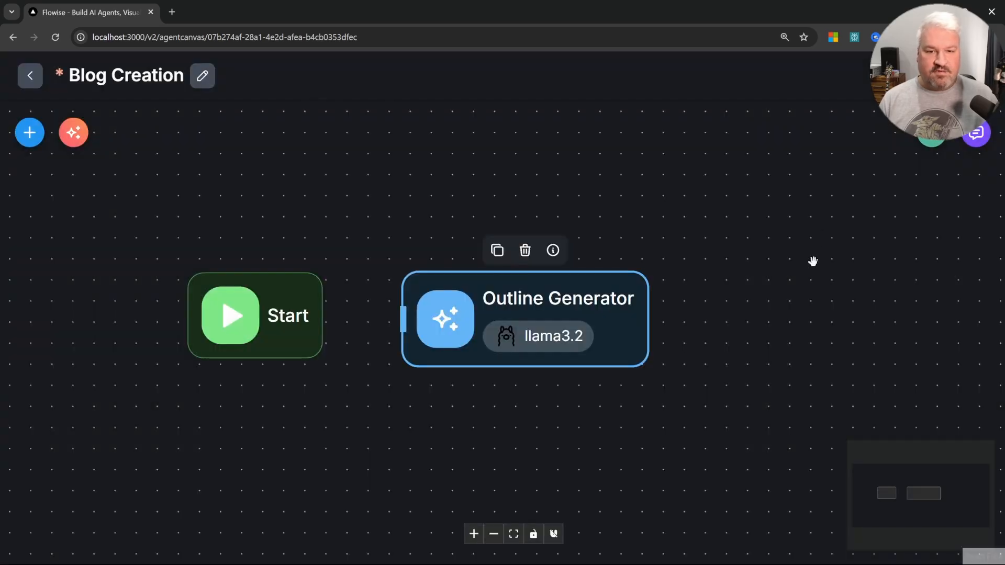
left_click_drag(323, 316, 403, 317)
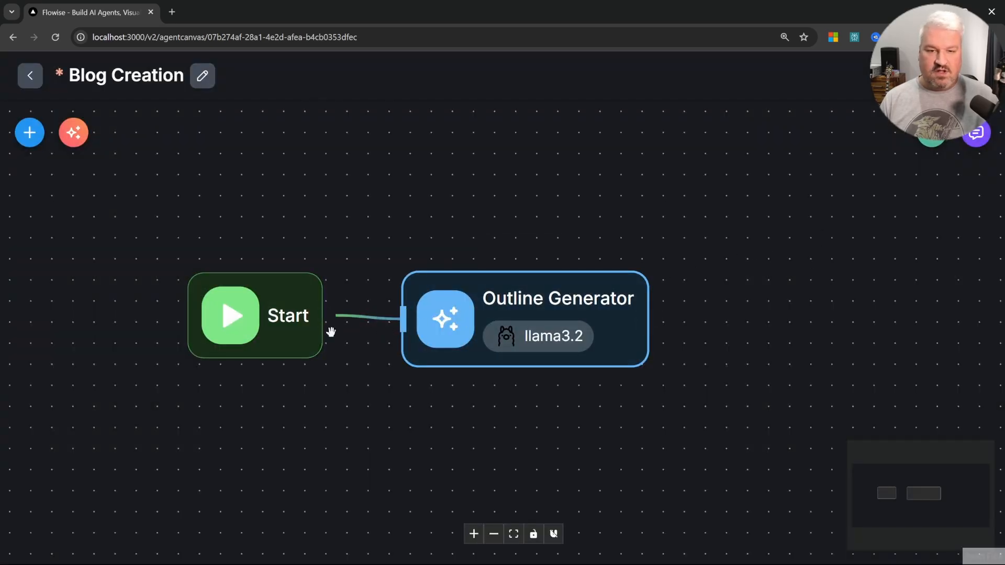
Step: Save the flow and send the test message "I would like to create a Blog Post on How AI Agents can Assist developers in being more productive."
left_click(937, 76)
left_click(976, 134)
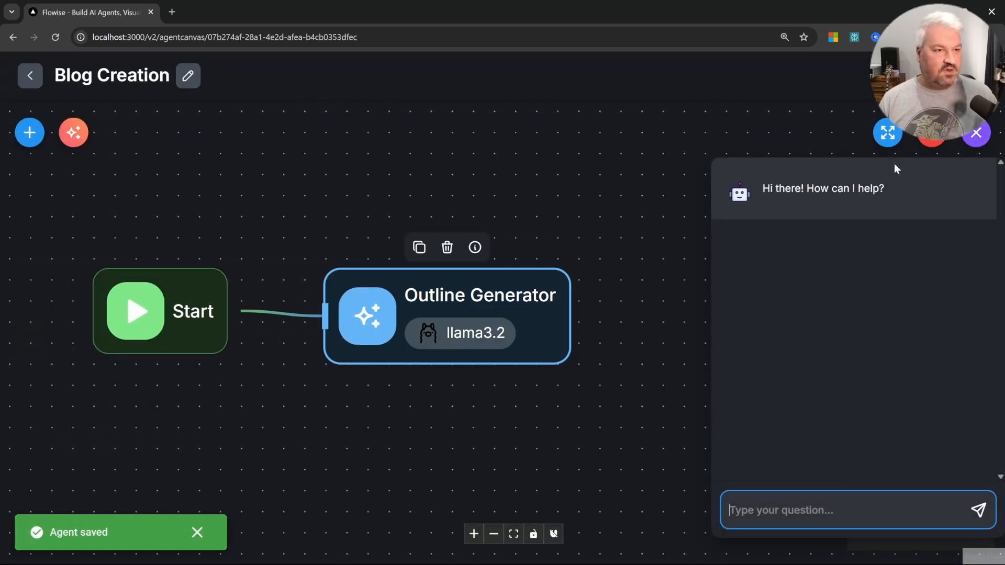
left_click(886, 131)
type("I would like to create a Blog Post on How AI Agents can Assist developers in being more productive.")
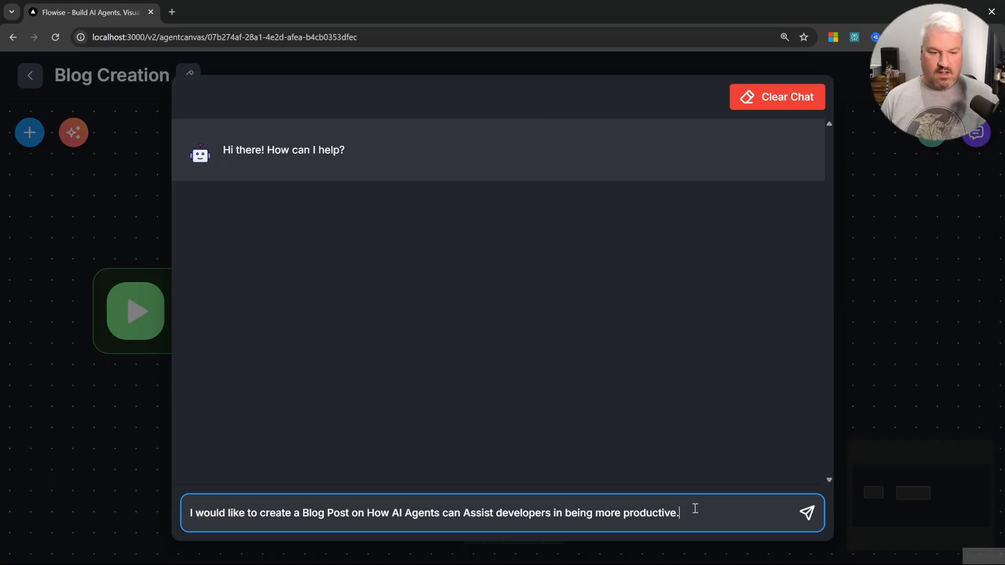
left_click_drag(219, 510, 454, 510)
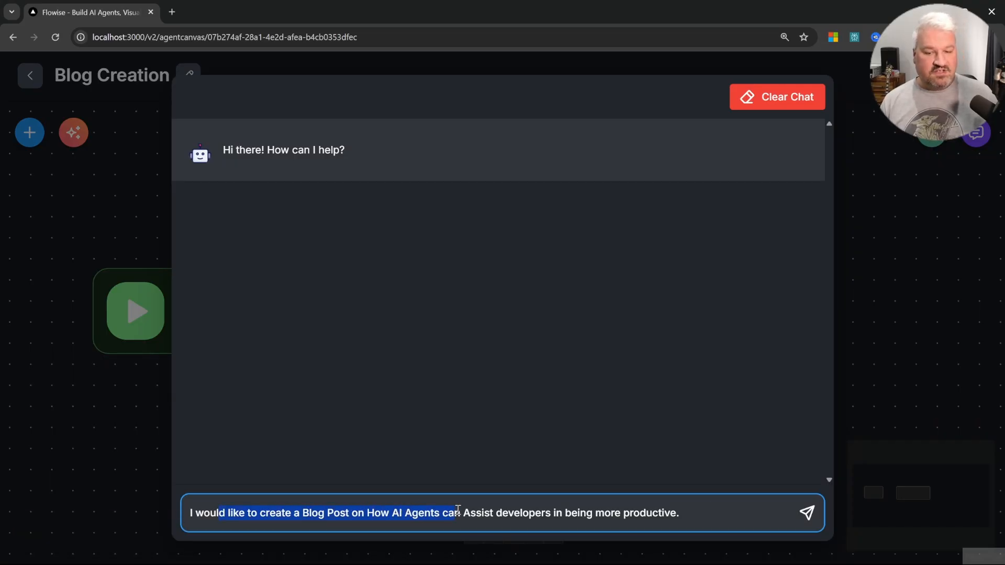
left_click(699, 509)
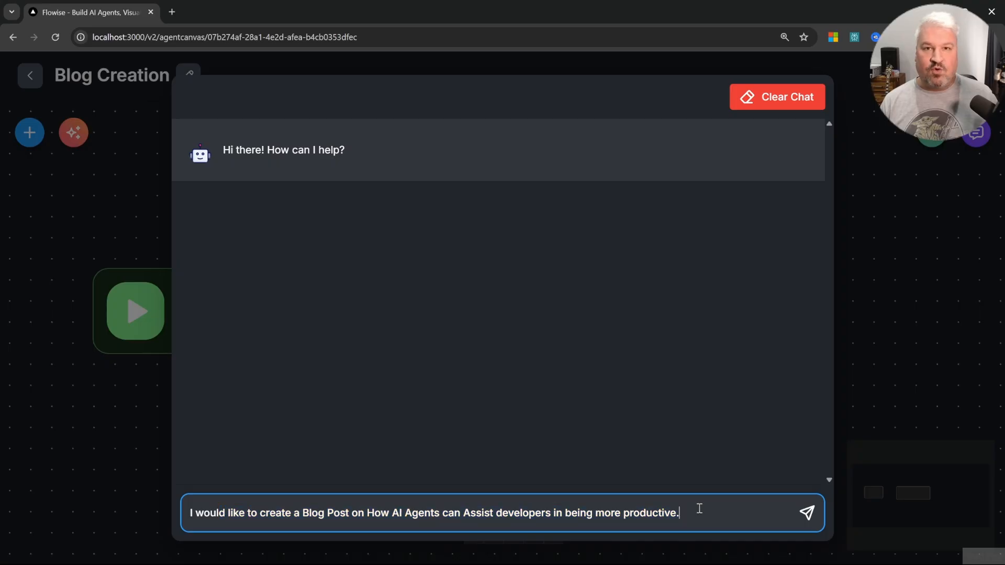
left_click(805, 512)
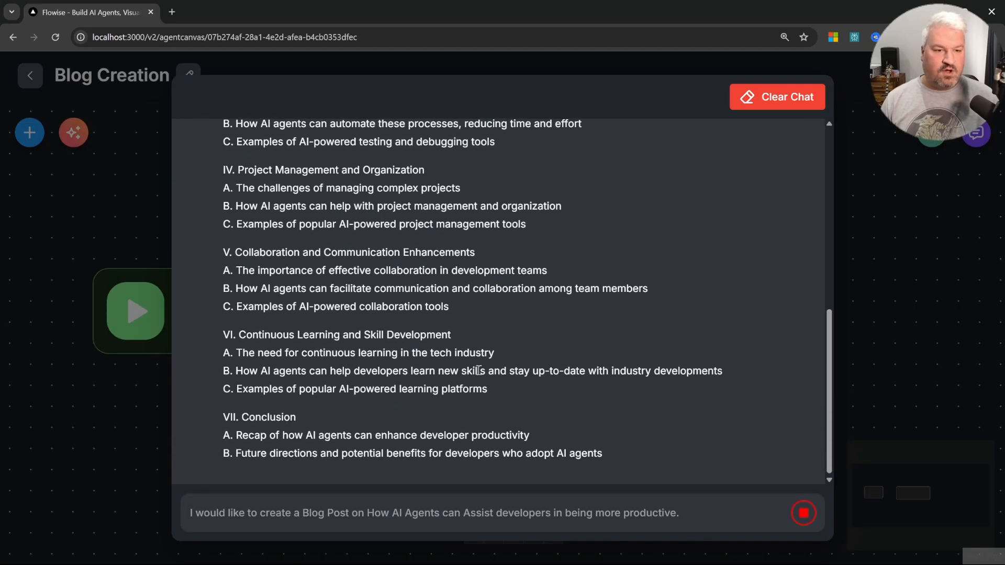
Step: Inspect the Outline Generator's input and output in the response's process flow details
scroll(496, 347, "up", 2)
scroll(681, 262, "down", 1)
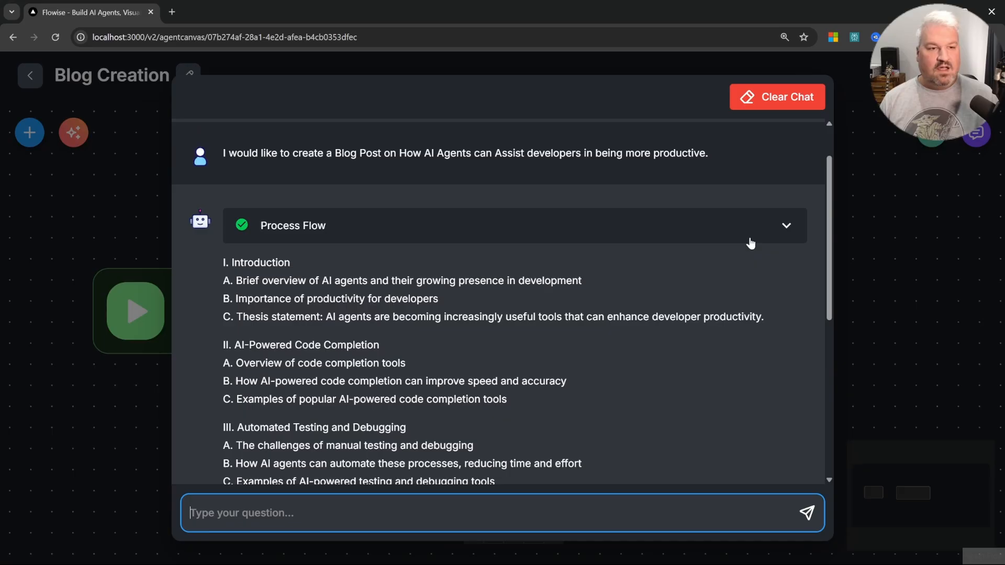
left_click(795, 234)
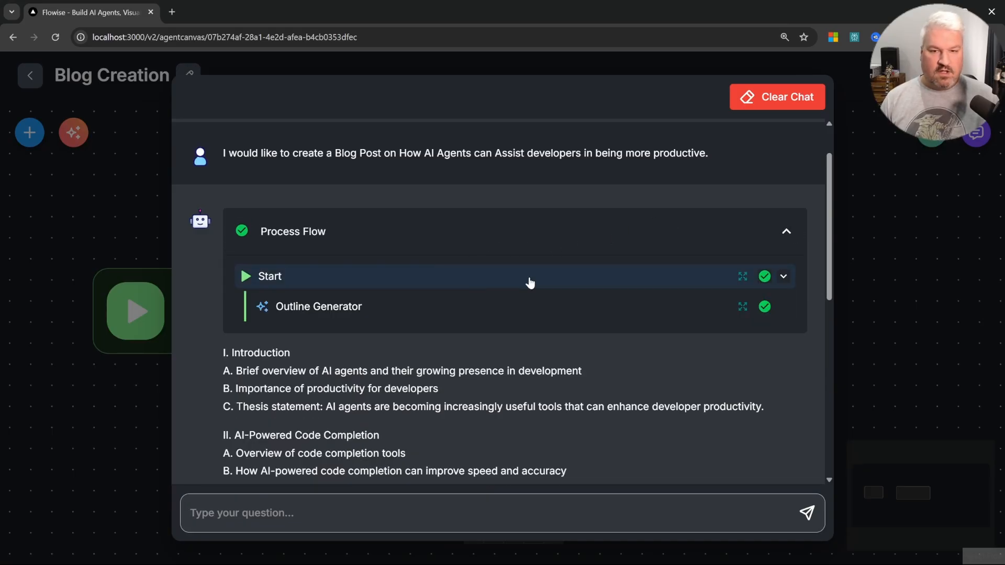
left_click(742, 307)
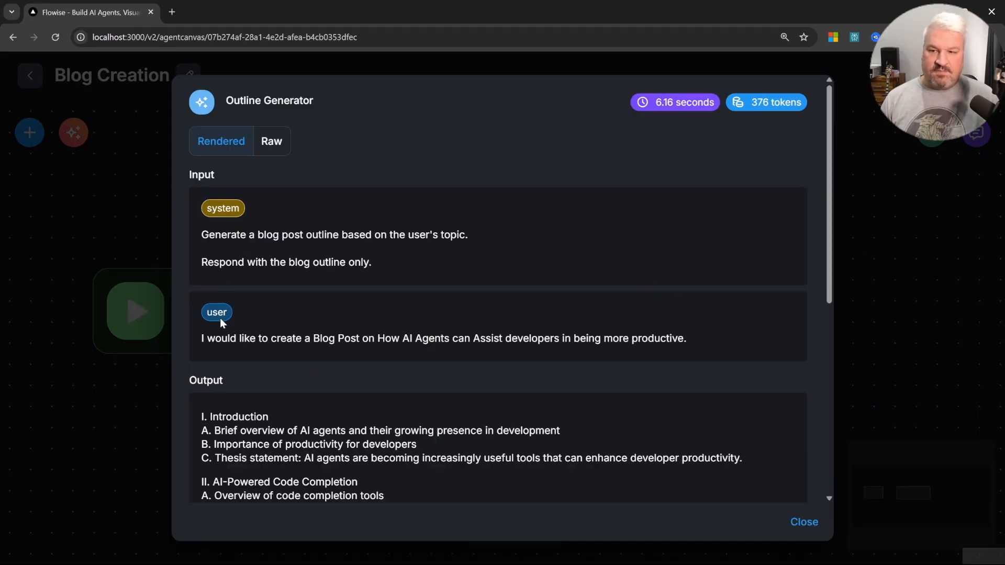
scroll(308, 390, "down", 3)
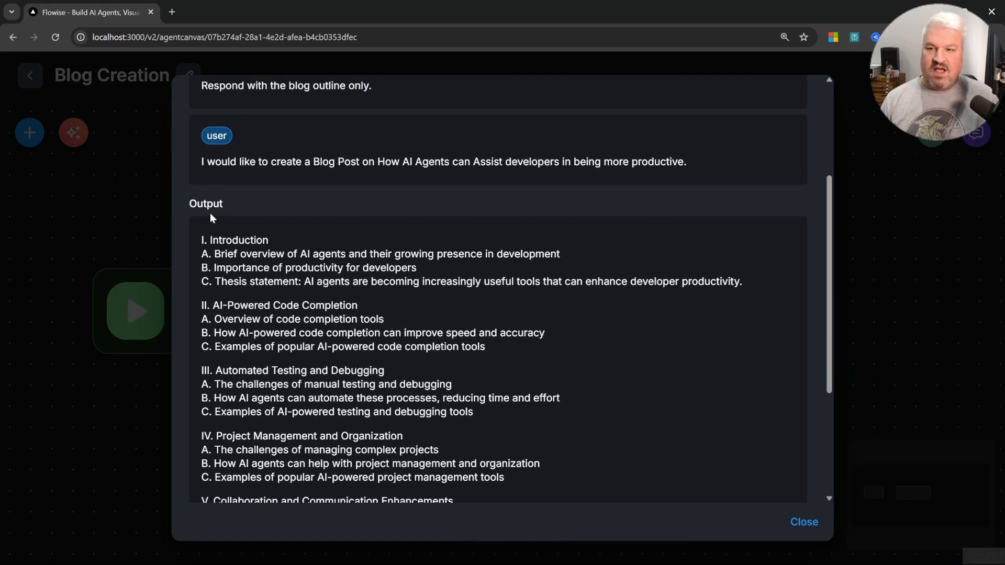
scroll(291, 372, "down", 3)
scroll(334, 363, "up", 6)
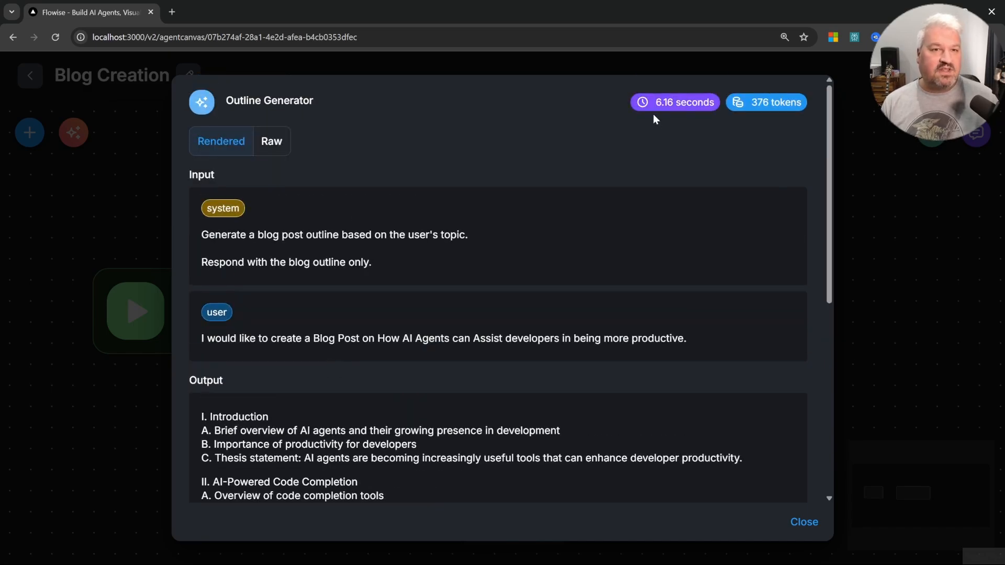
left_click_drag(654, 102, 805, 100)
left_click(762, 155)
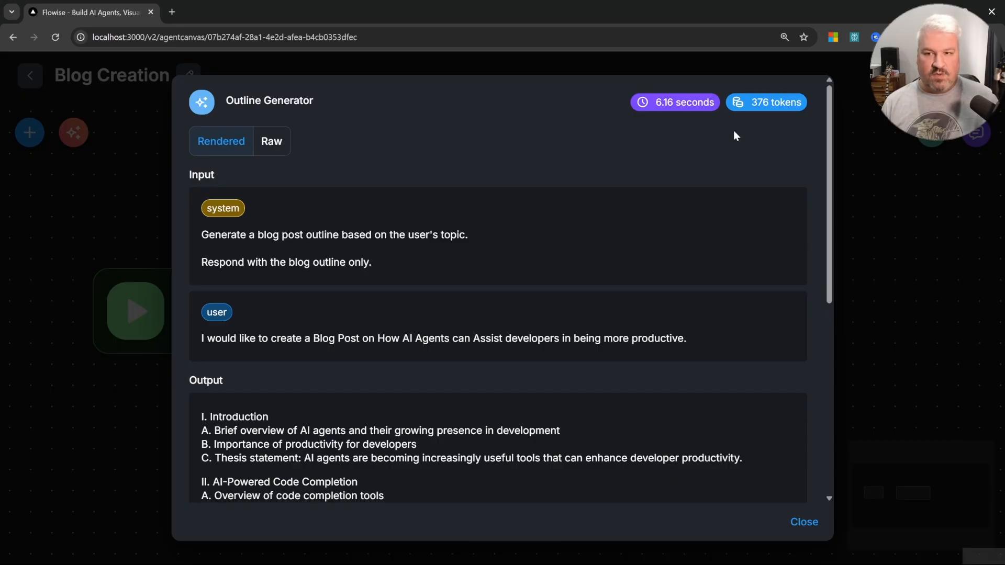
left_click(901, 181)
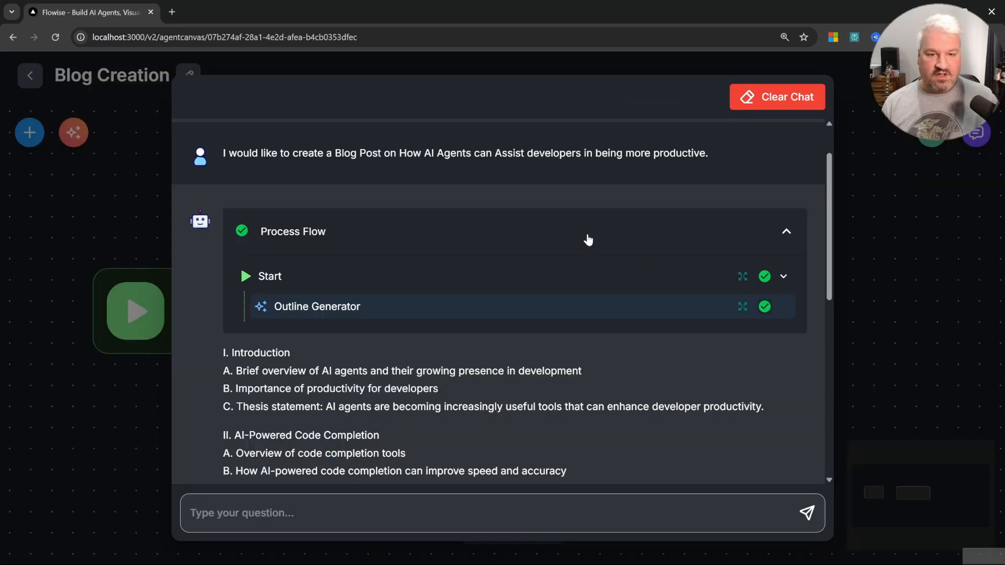
Step: Duplicate the Outline Generator node and connect the original's output to the copy
left_click(873, 255)
left_click_drag(562, 444, 428, 420)
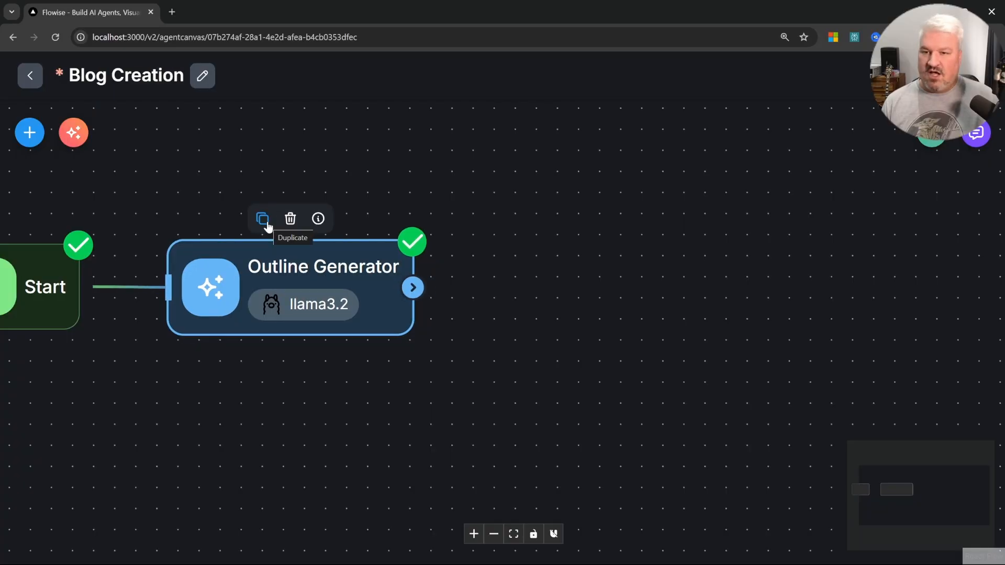
left_click(264, 218)
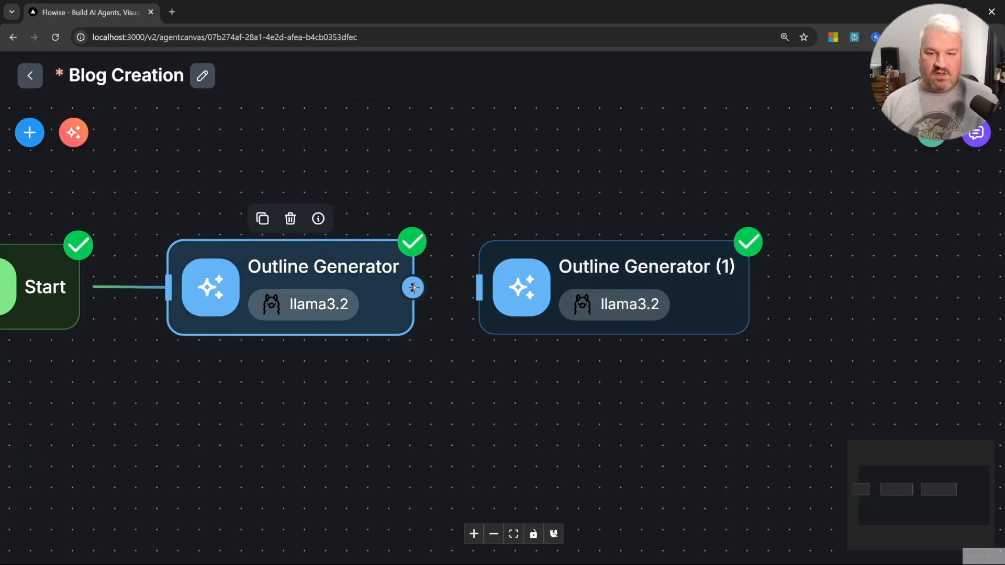
left_click_drag(413, 287, 478, 287)
Step: Rename the duplicated node to Blog Post Generator
double_click(611, 282)
left_click(314, 105)
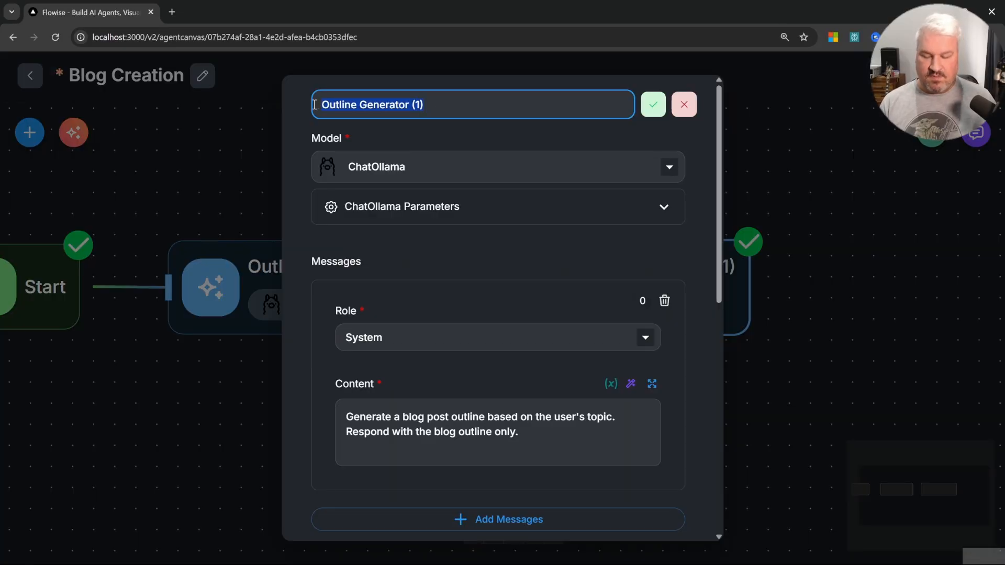
type("Blog Post Generator")
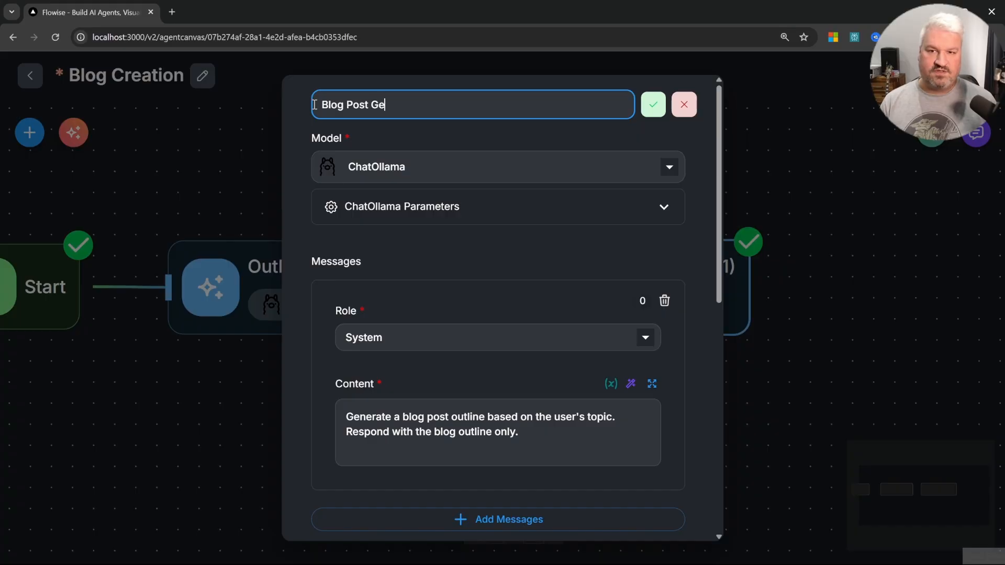
key("Return")
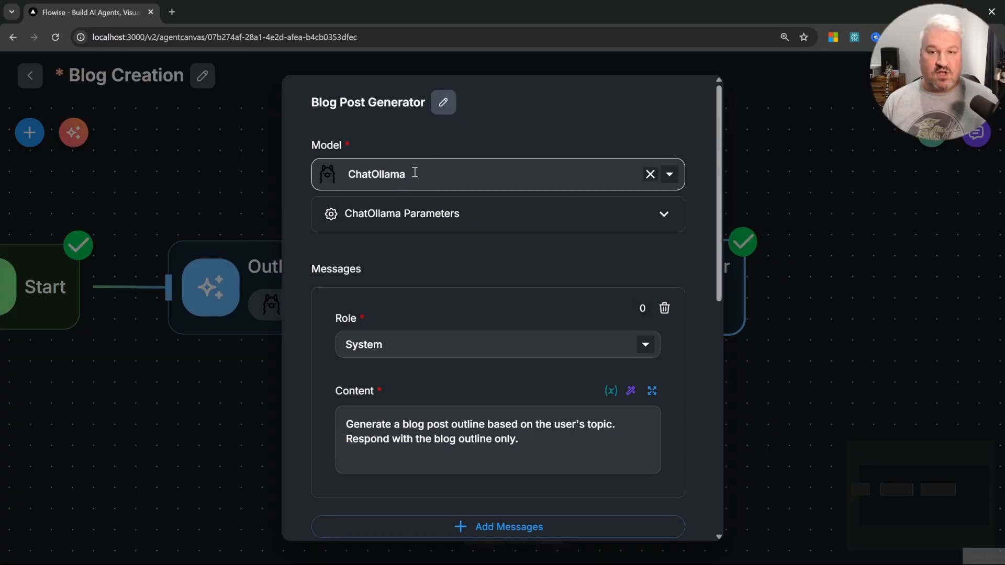
Step: Replace its system message with "Generate a blog post based on the user's topic and the blog outline. Respond with the blog post only."
scroll(424, 235, "down", 2)
left_click(510, 324)
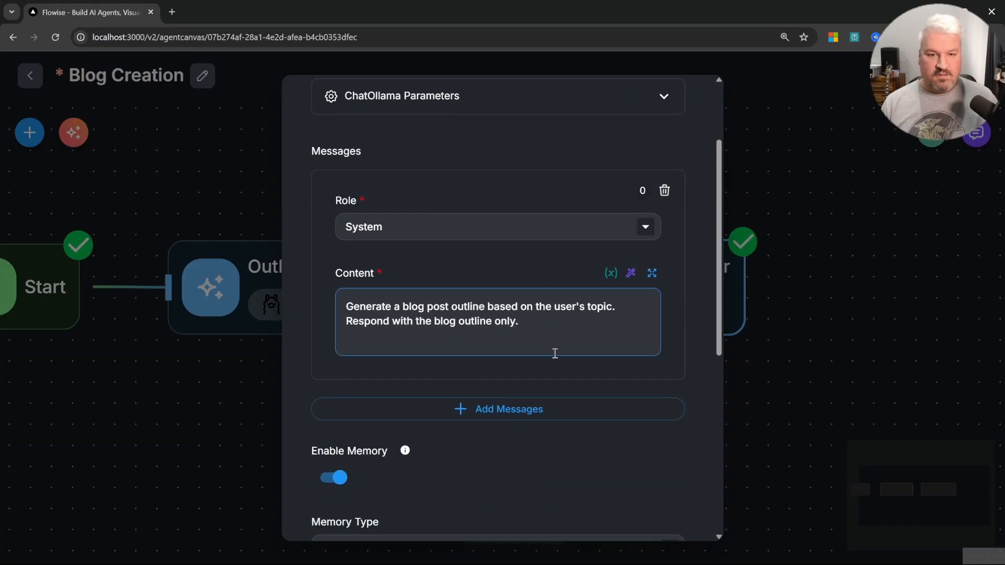
key("ctrl+a")
type("Generate a blog post based on the user's topic and the blog outline.  Respond with the blog post only.")
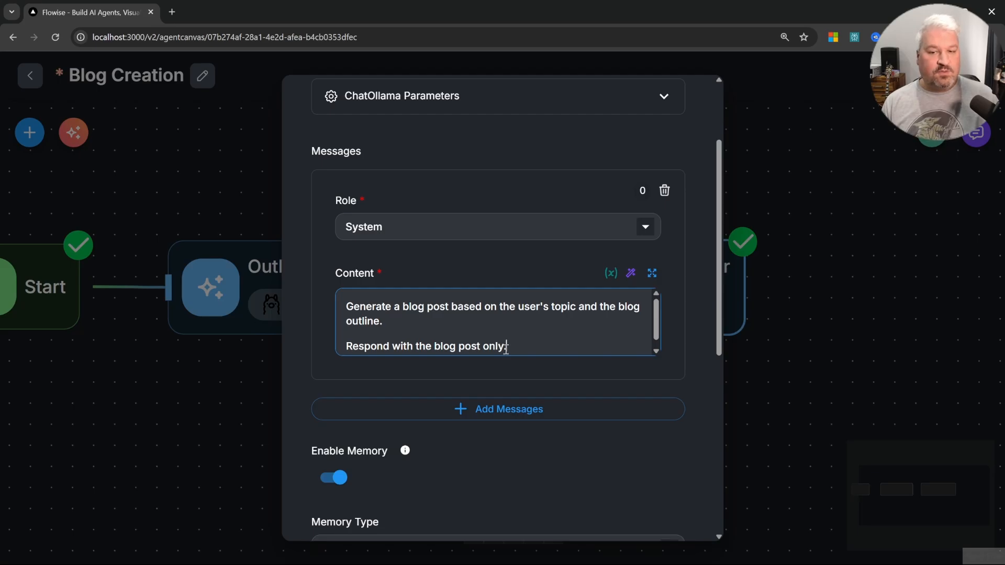
scroll(546, 348, "down", 3)
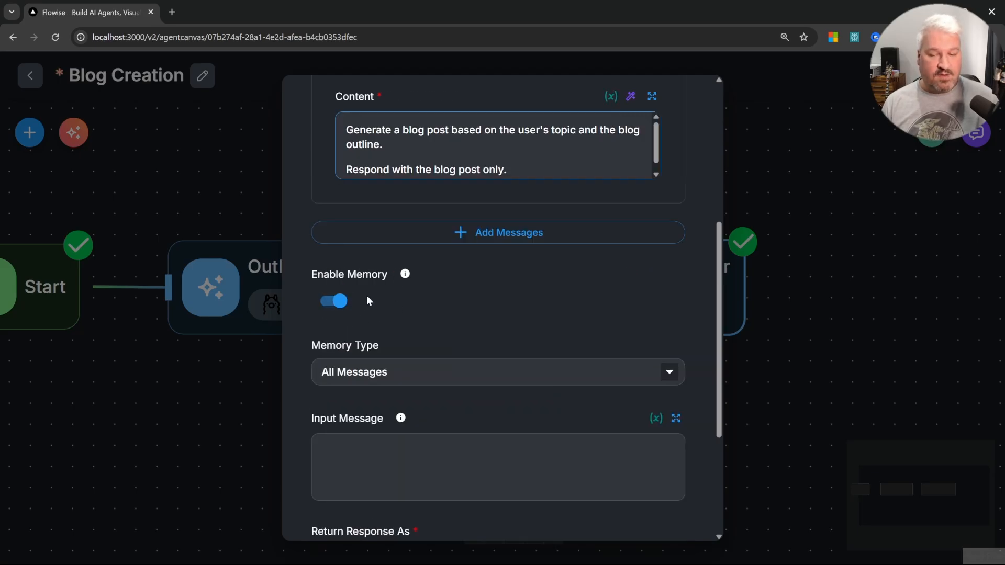
Step: Duplicate the Blog Post Generator node and connect its output to the new copy
scroll(492, 341, "up", 4)
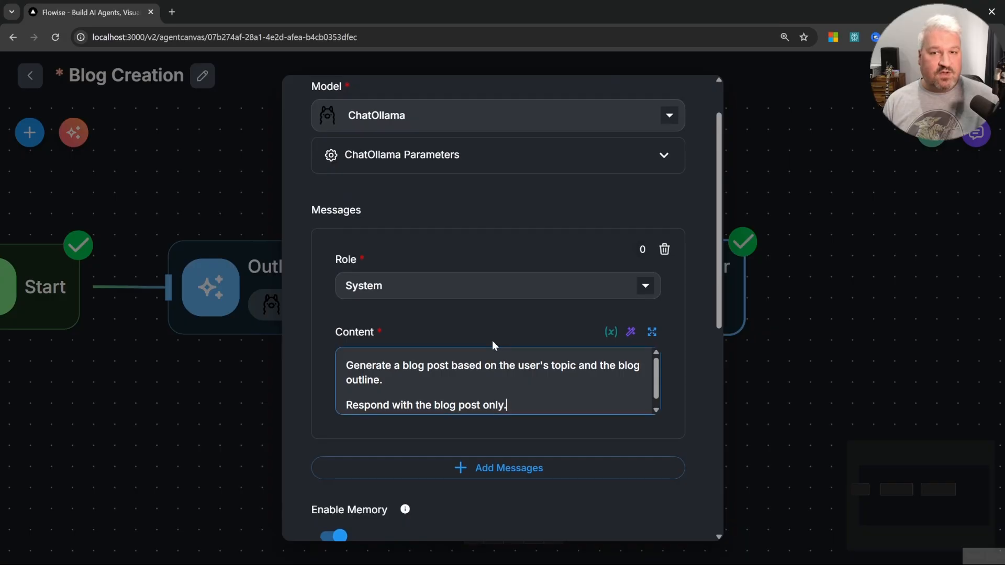
scroll(492, 341, "down", 3)
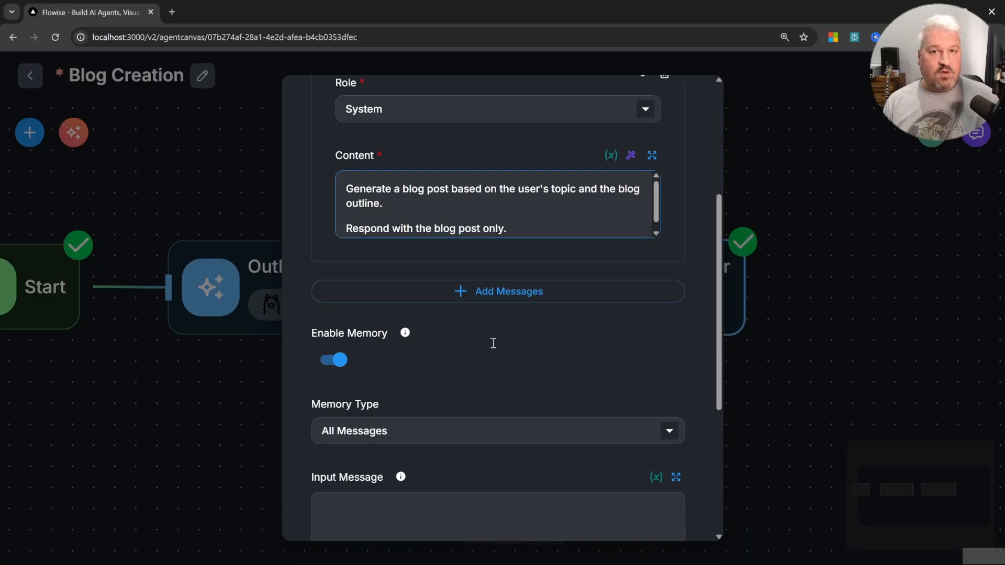
left_click(879, 222)
left_click_drag(848, 227, 631, 226)
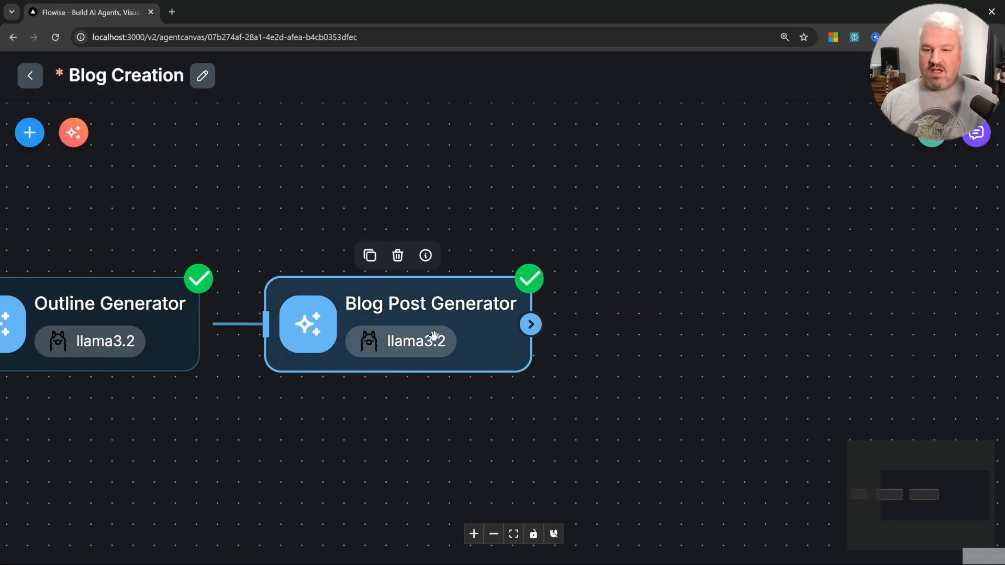
left_click(371, 261)
left_click(678, 330)
left_click_drag(531, 325, 596, 325)
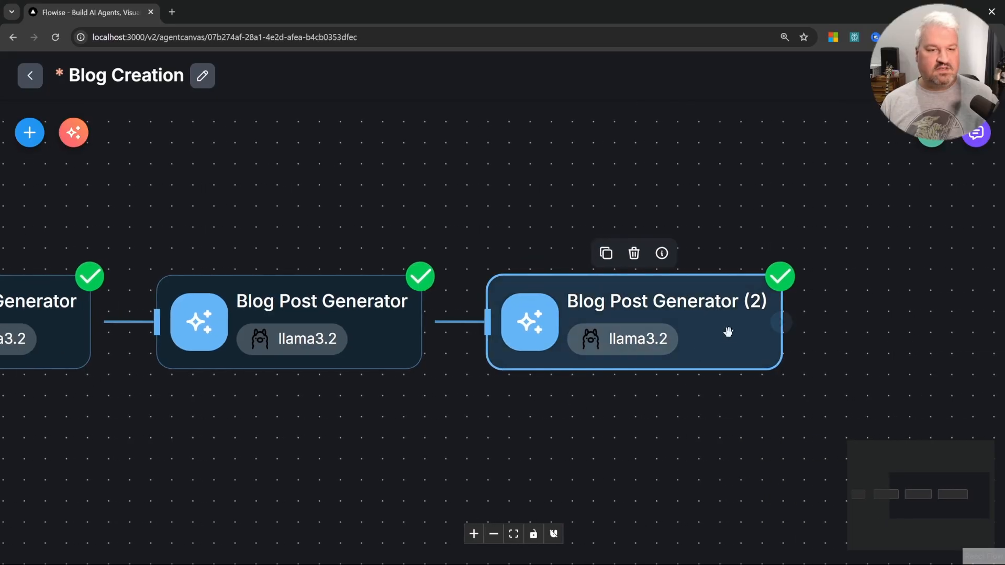
Step: Rename the copied node to X Post Generator
double_click(725, 332)
left_click(457, 103)
key("ctrl+a")
type("X Post Generator")
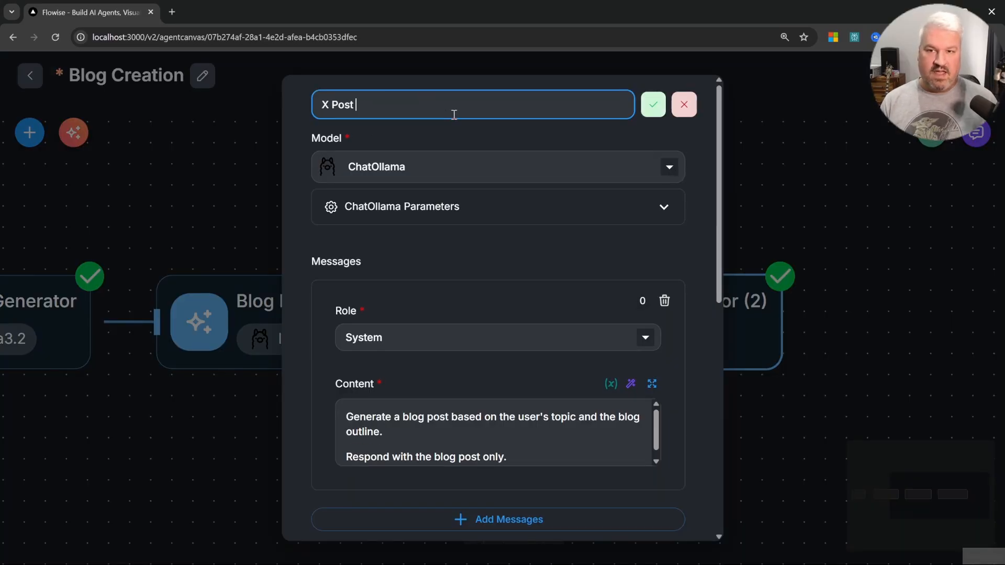
key("Return")
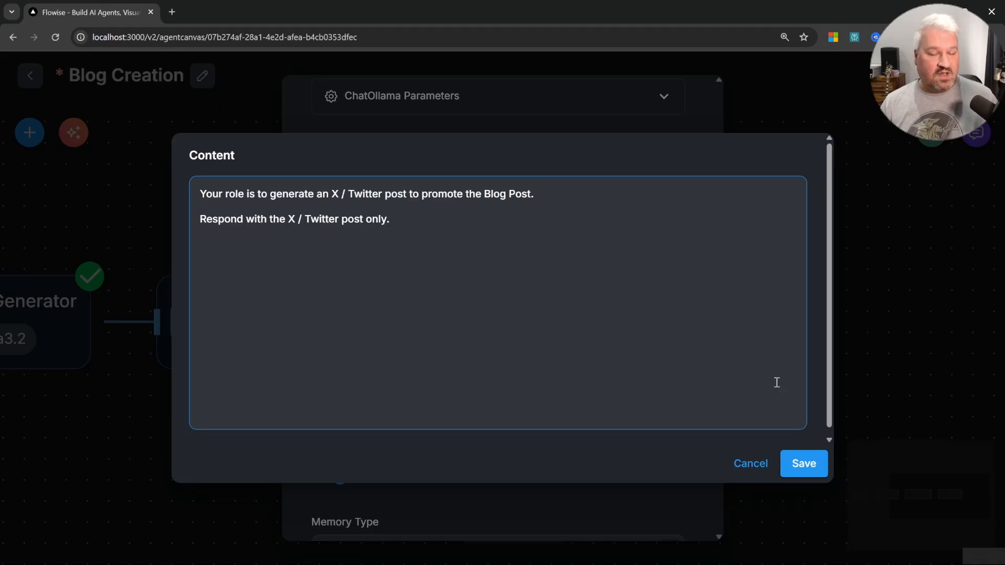
Step: Set its system message to "Your role is to generate an X / Twitter post to promote the Blog Post. Respond with the X / Twitter post only."
left_click(803, 464)
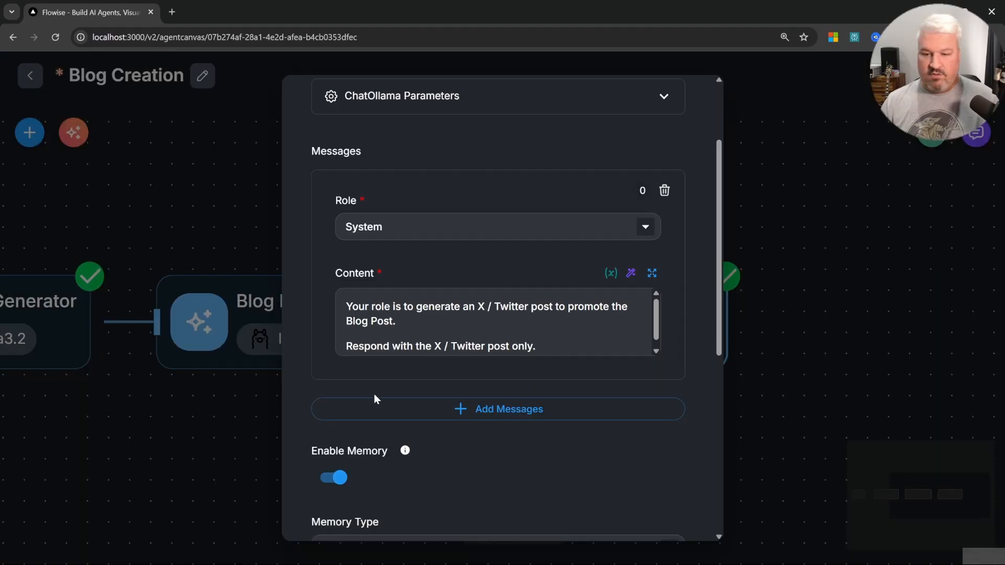
left_click(867, 301)
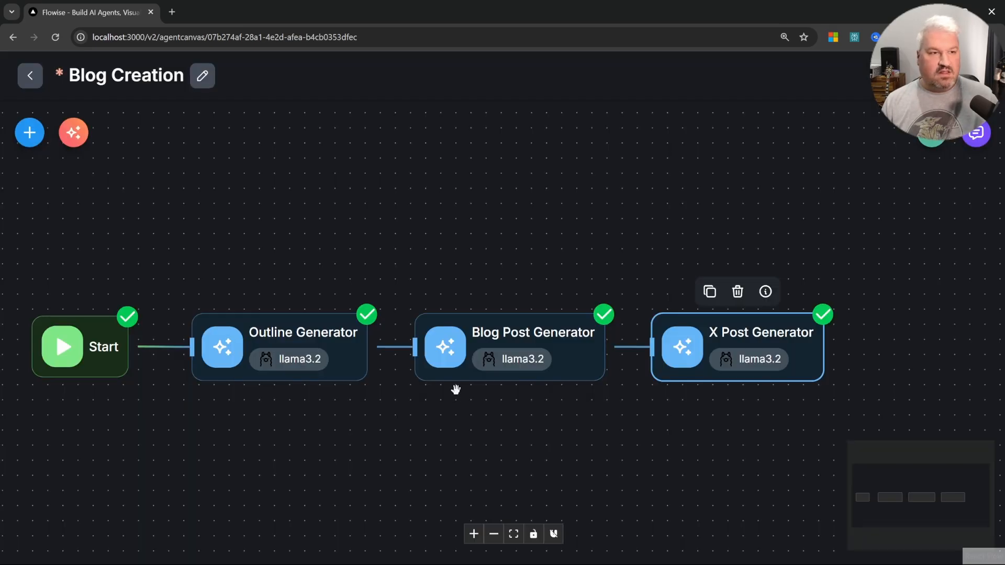
Step: Save the agentflow and duplicate the X Post Generator, connecting its output to the new copy
key("ctrl+s")
scroll(534, 458, "right", 3)
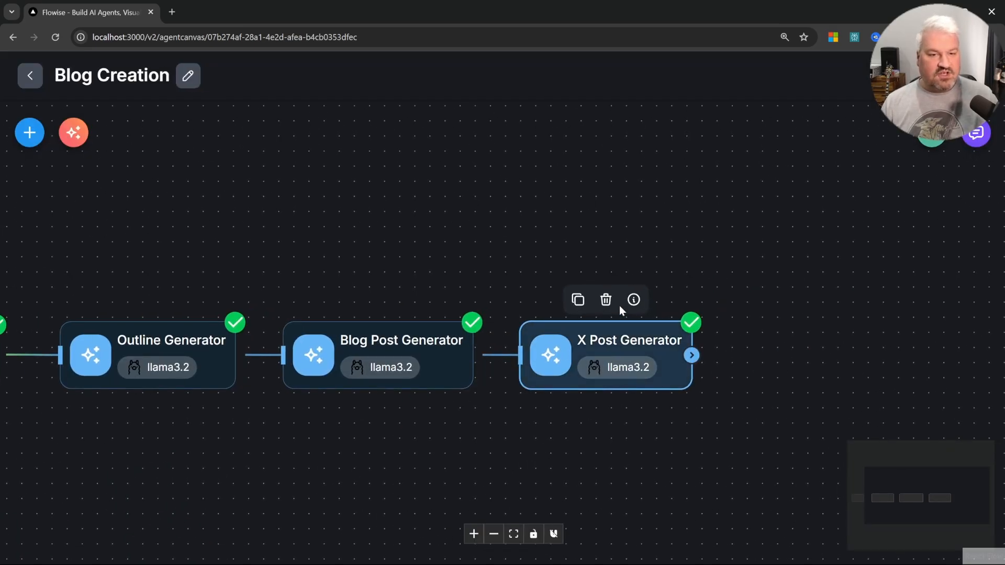
left_click(578, 300)
scroll(738, 422, "right", 1)
scroll(534, 355, "up", 3)
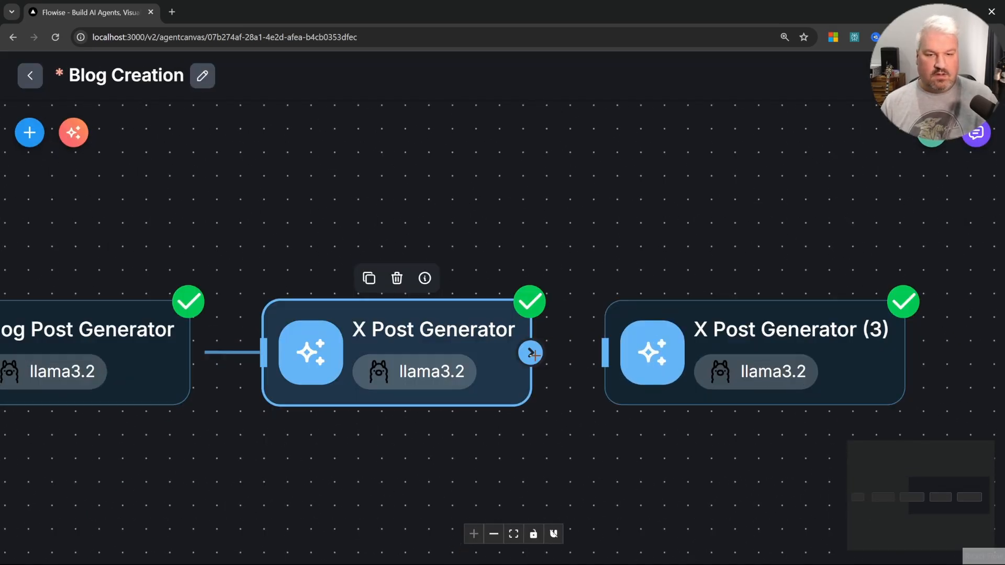
left_click_drag(534, 356, 606, 352)
Step: Rename the copy to Summary and set its system message to request a report with the user's topic, the blog post and the X post
double_click(740, 398)
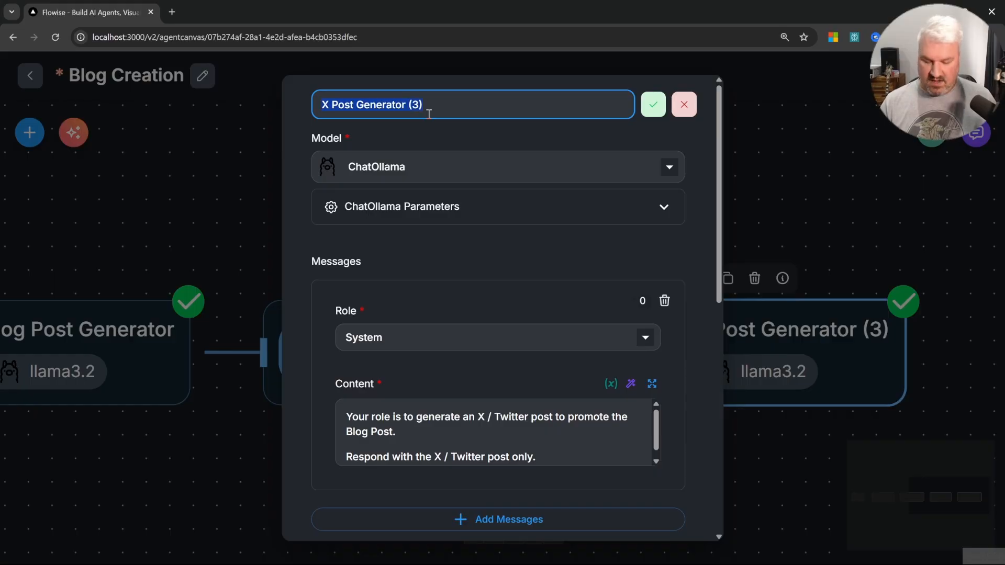
type("Summary")
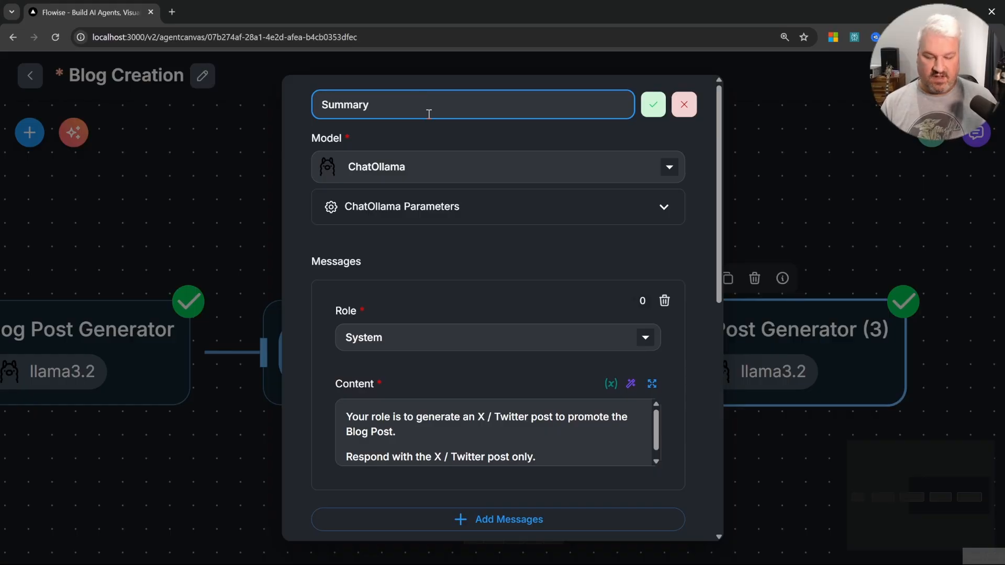
scroll(429, 114, "down", 2)
left_click(561, 329)
key("ctrl+a")
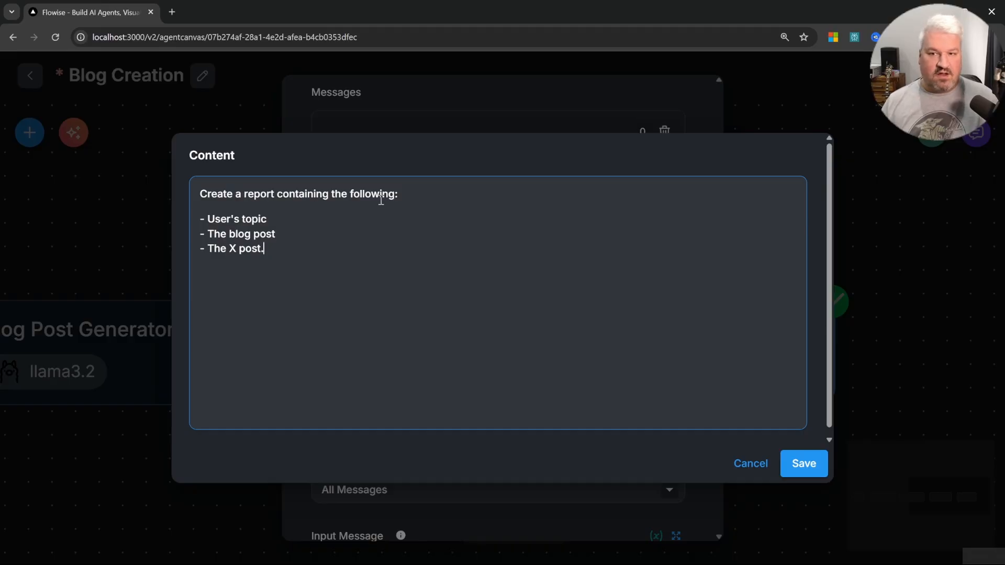
left_click(454, 194)
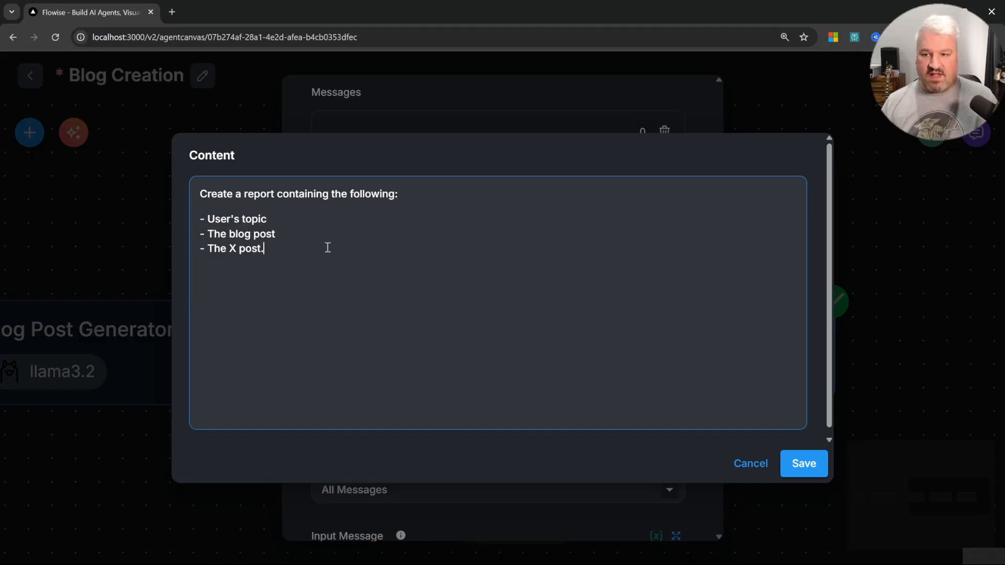
left_click(809, 464)
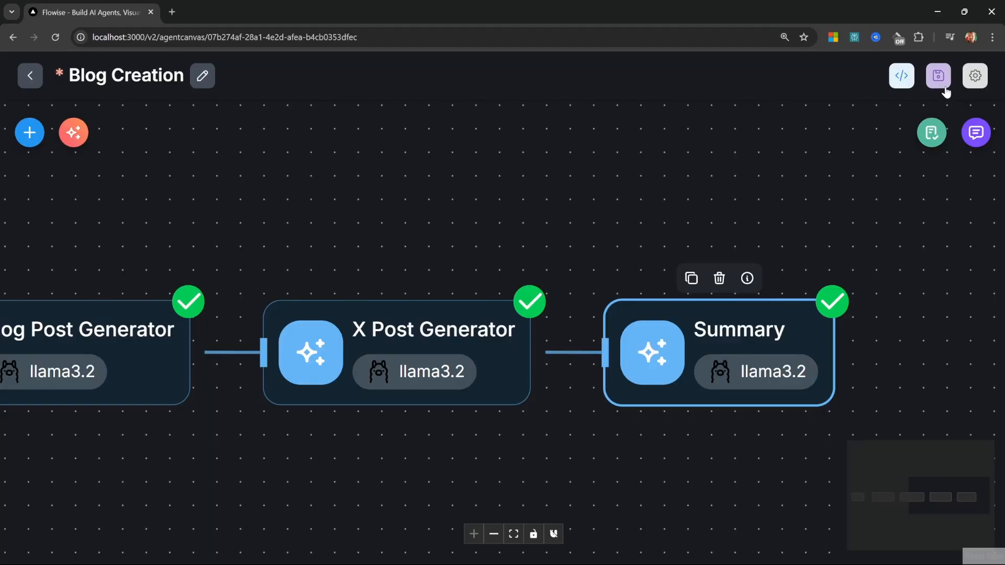
Step: Save the agentflow and send the chat message "I would like to create a Blog Post on How AI Agents can Assist developers in being more productive."
left_click(943, 80)
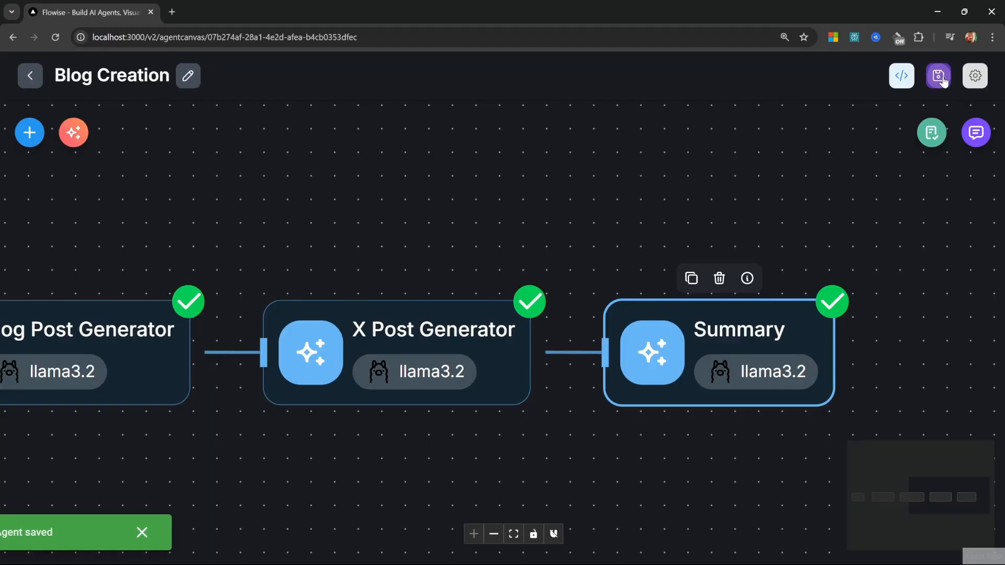
left_click(977, 134)
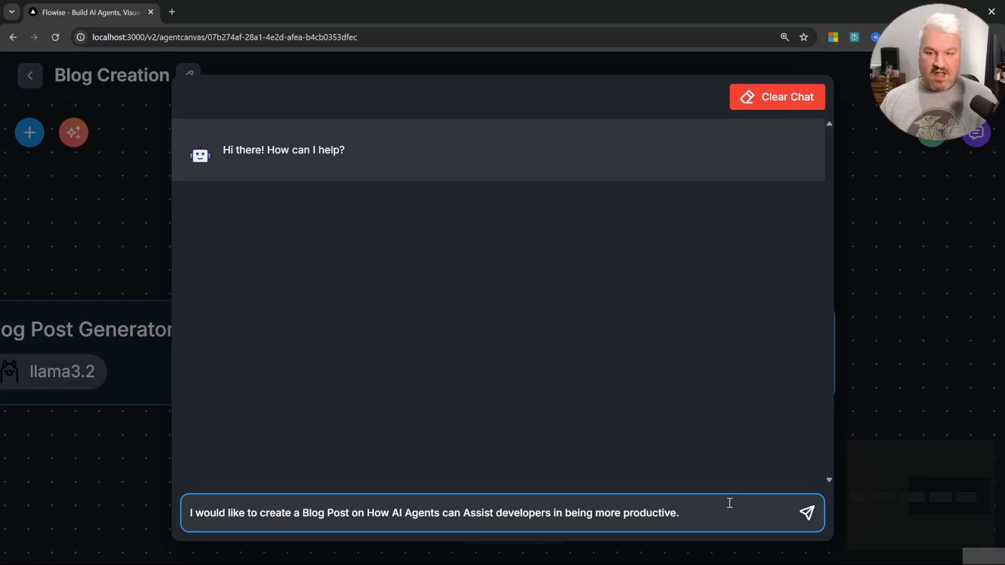
left_click(807, 514)
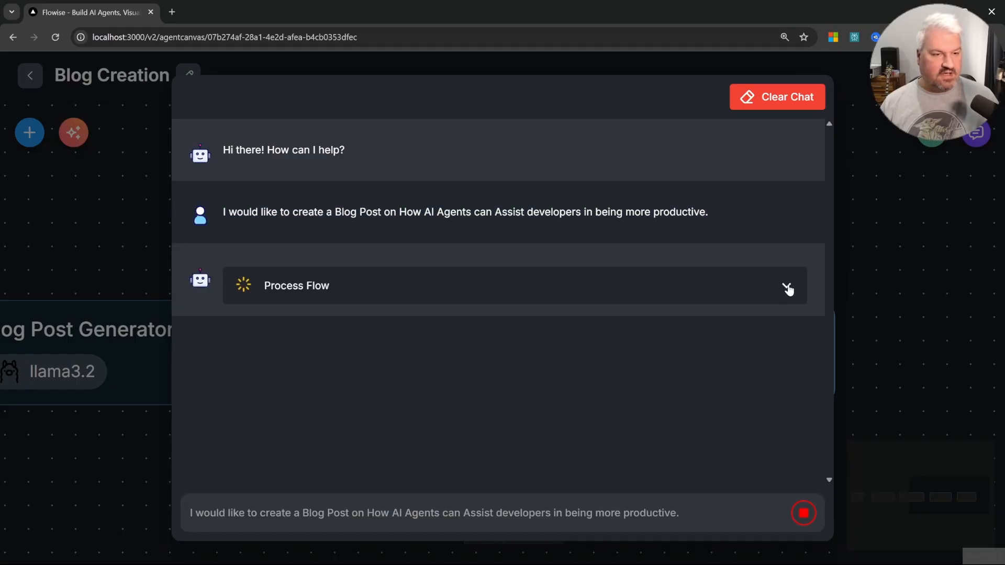
Step: Review the generated response and its process flow in the chat
left_click(787, 287)
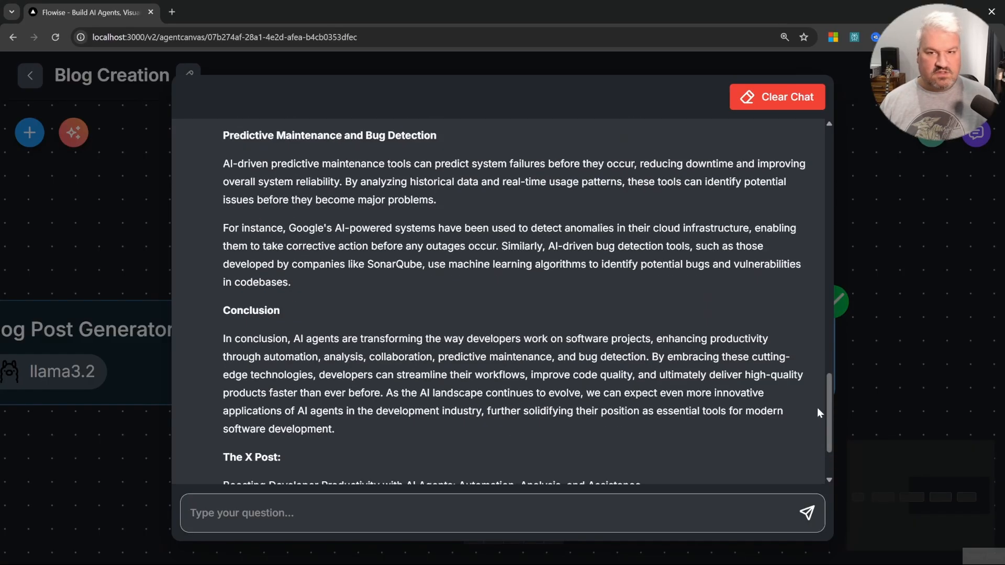
scroll(816, 310, "up", 10)
scroll(817, 310, "up", 10)
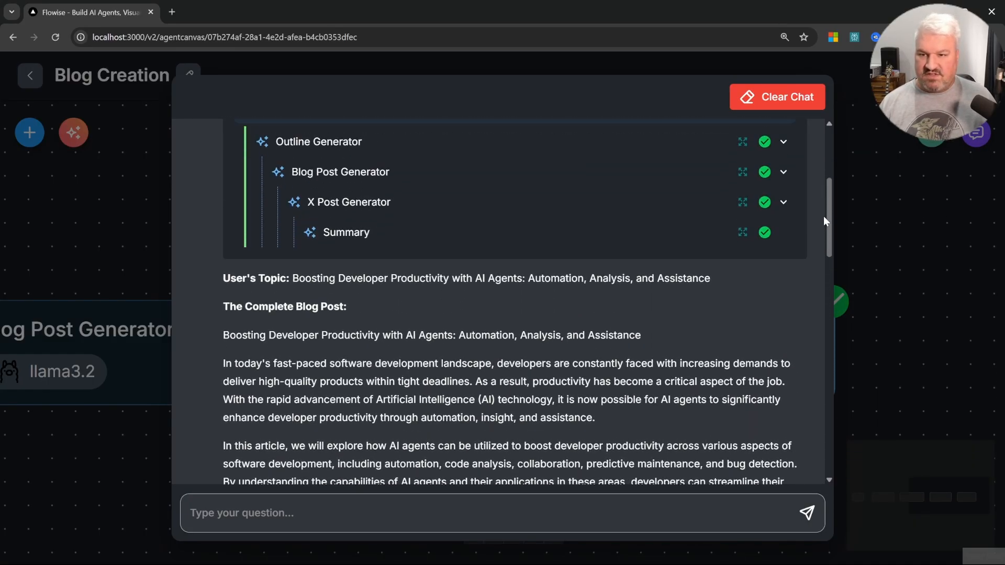
left_click_drag(291, 276, 733, 268)
left_click(311, 323)
scroll(408, 356, "down", 20)
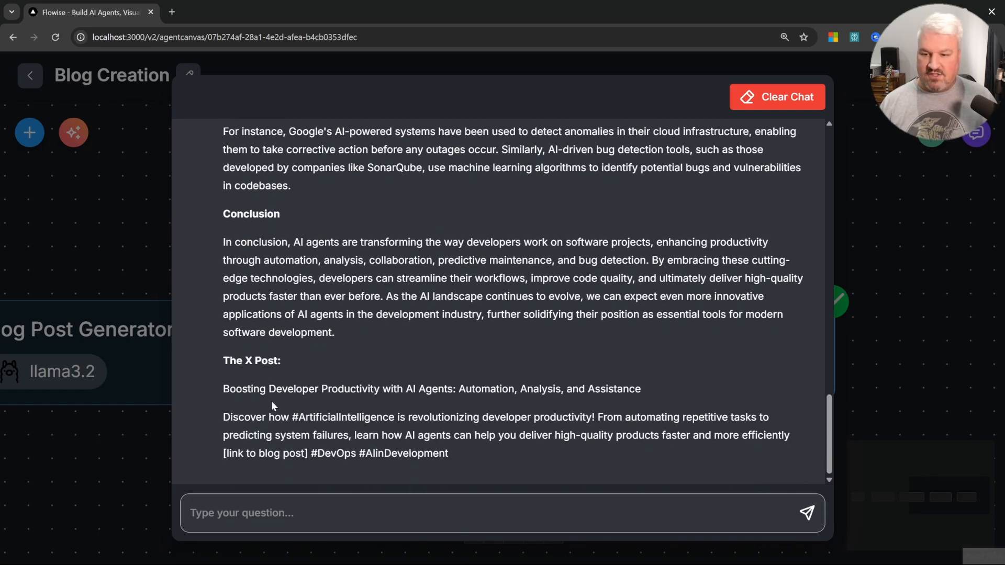
scroll(481, 426, "up", 3)
scroll(498, 413, "up", 20)
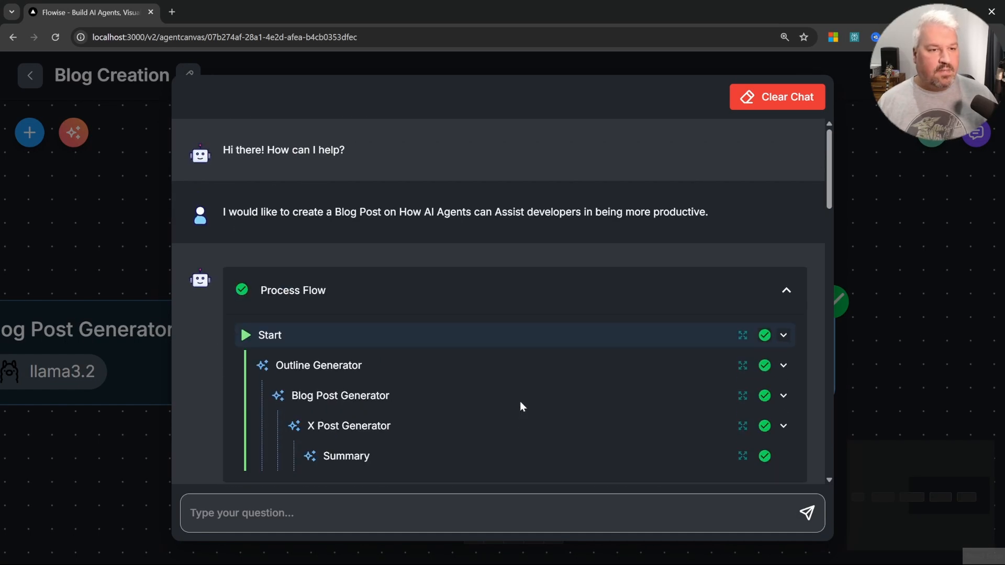
scroll(520, 401, "down", 2)
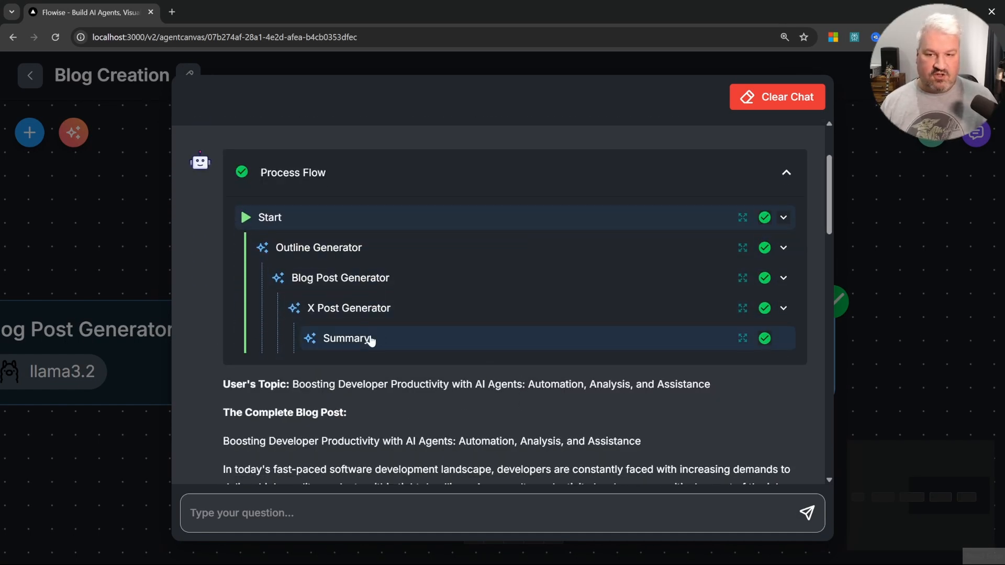
Step: Inspect the input and output details of each agent node in the process flow
left_click(744, 248)
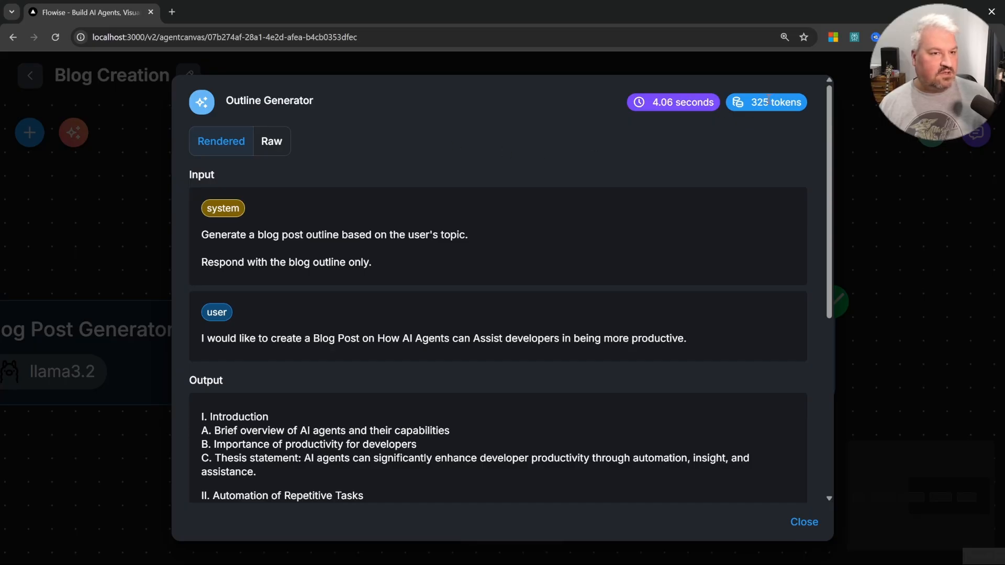
left_click(803, 523)
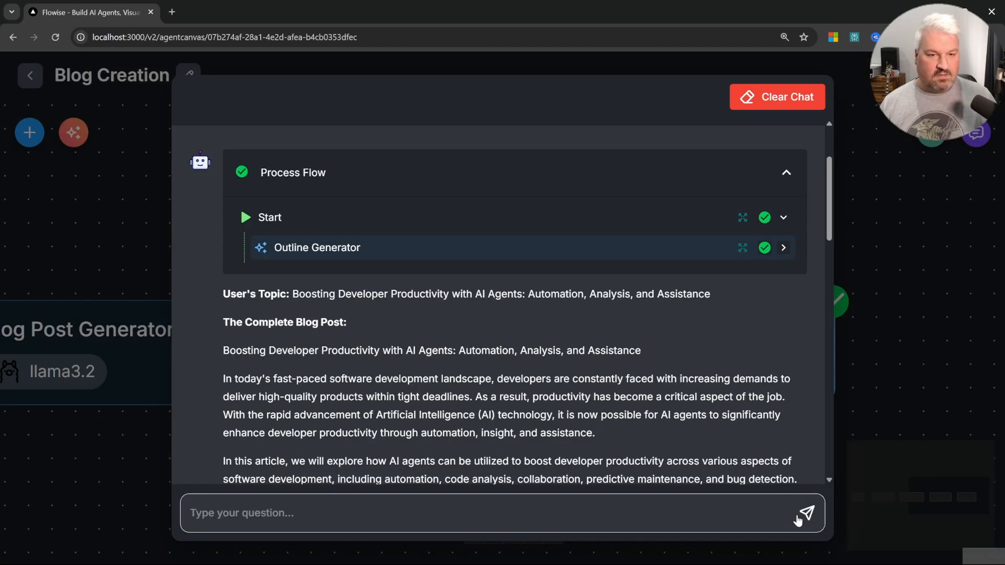
left_click(528, 248)
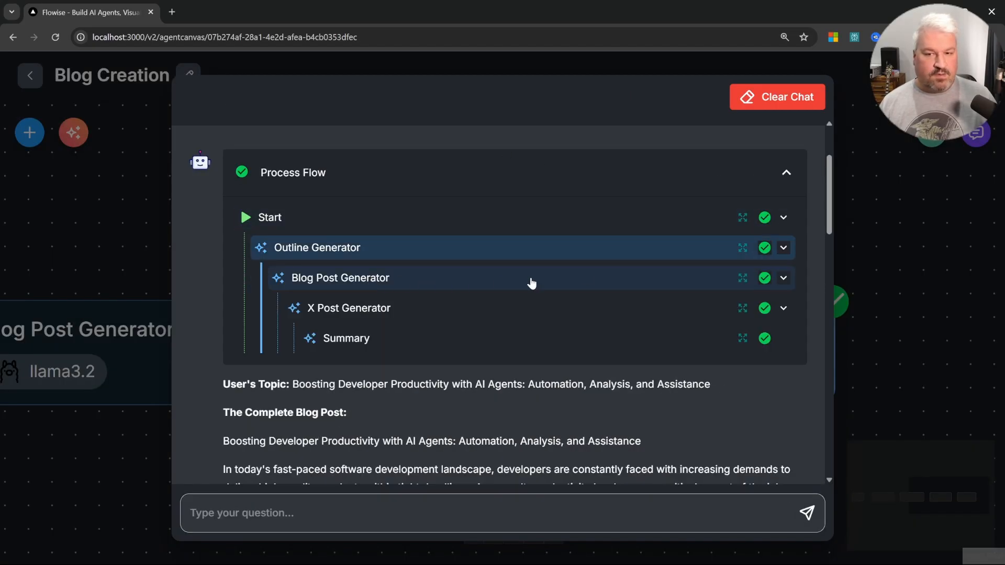
left_click(743, 278)
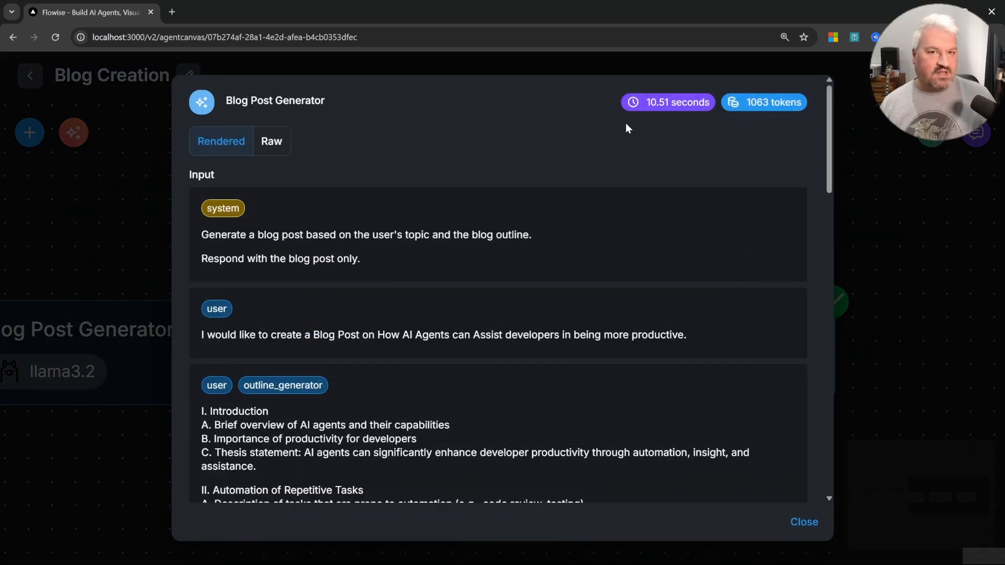
left_click(808, 523)
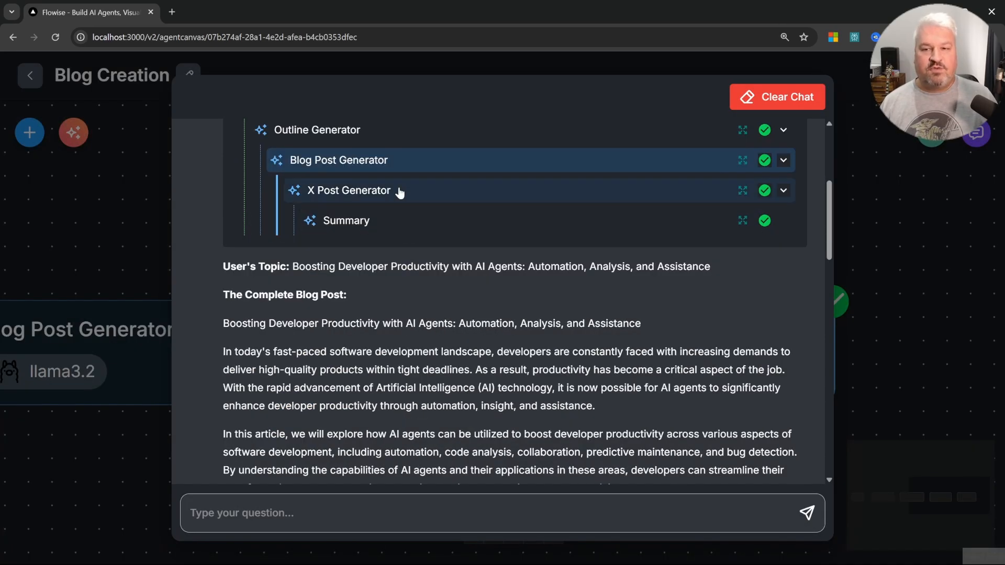
left_click(743, 191)
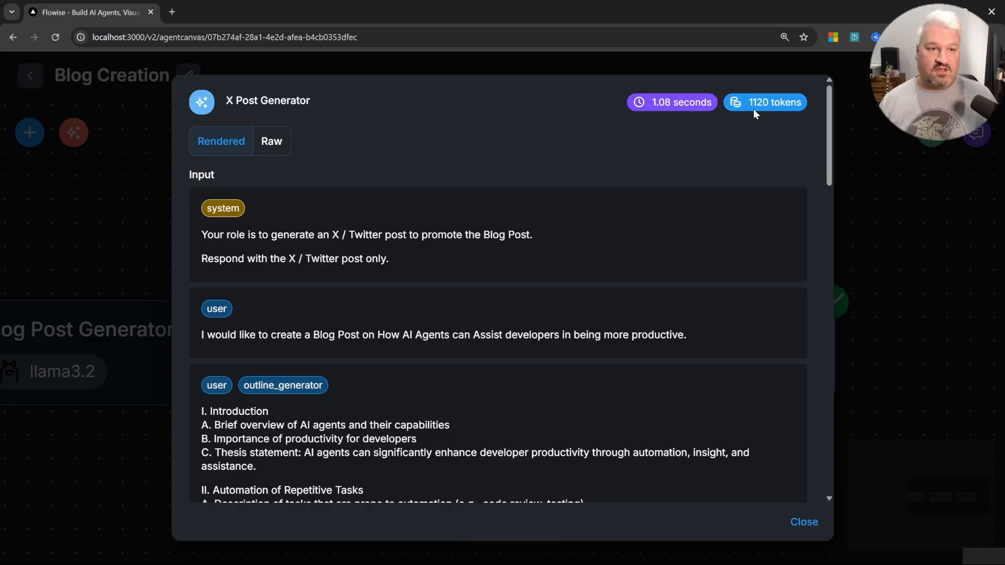
key("Escape")
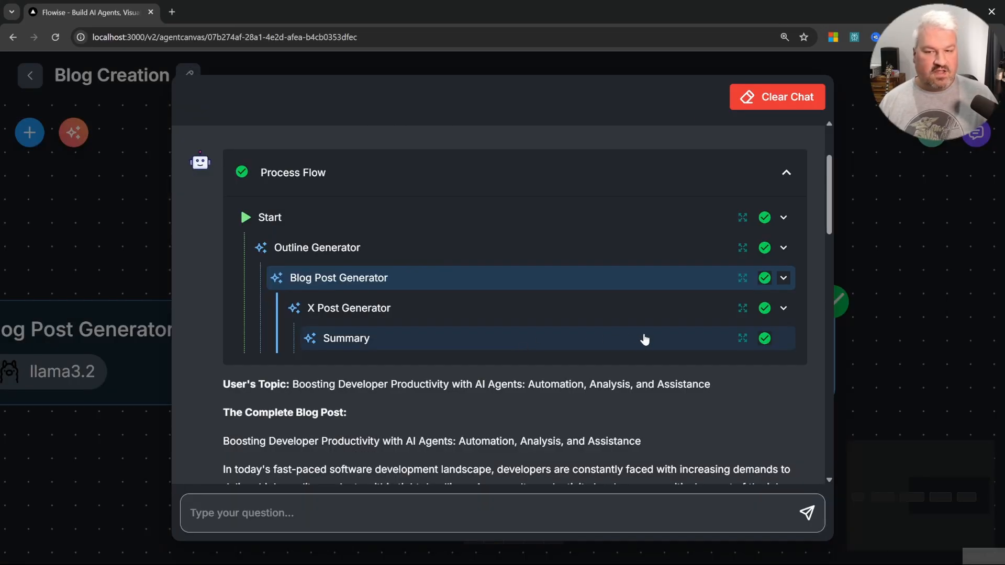
left_click(744, 338)
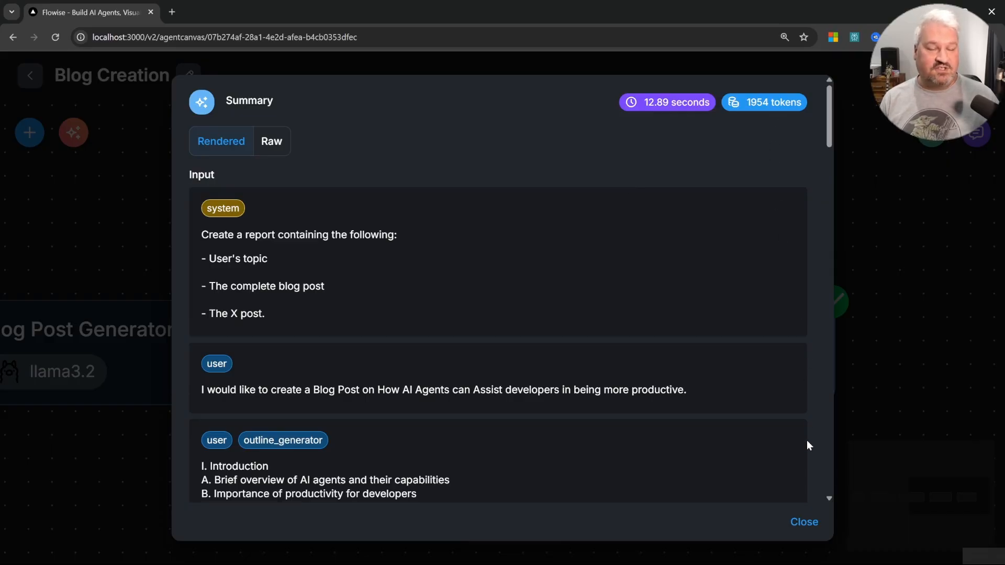
left_click(804, 522)
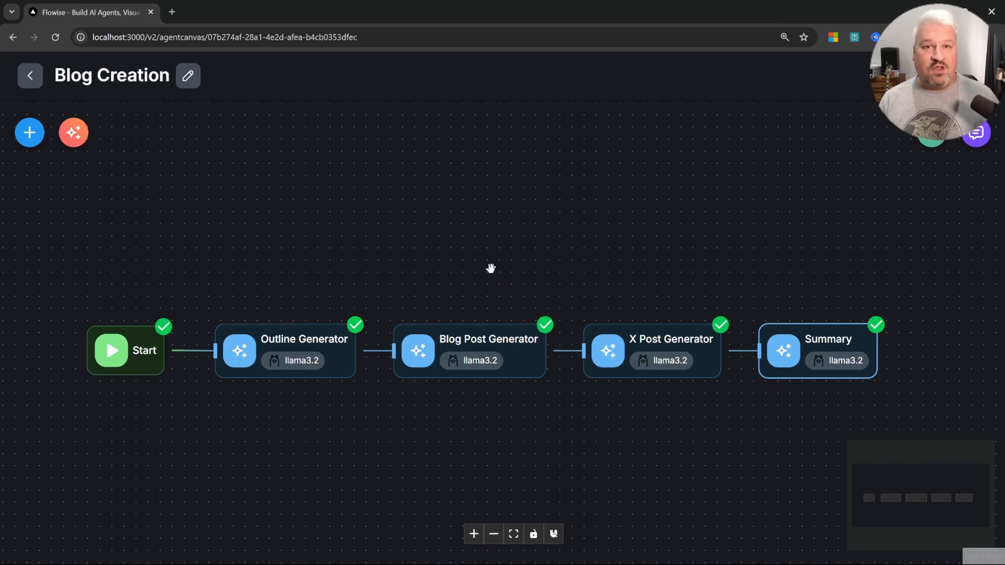
scroll(491, 268, "up", 2)
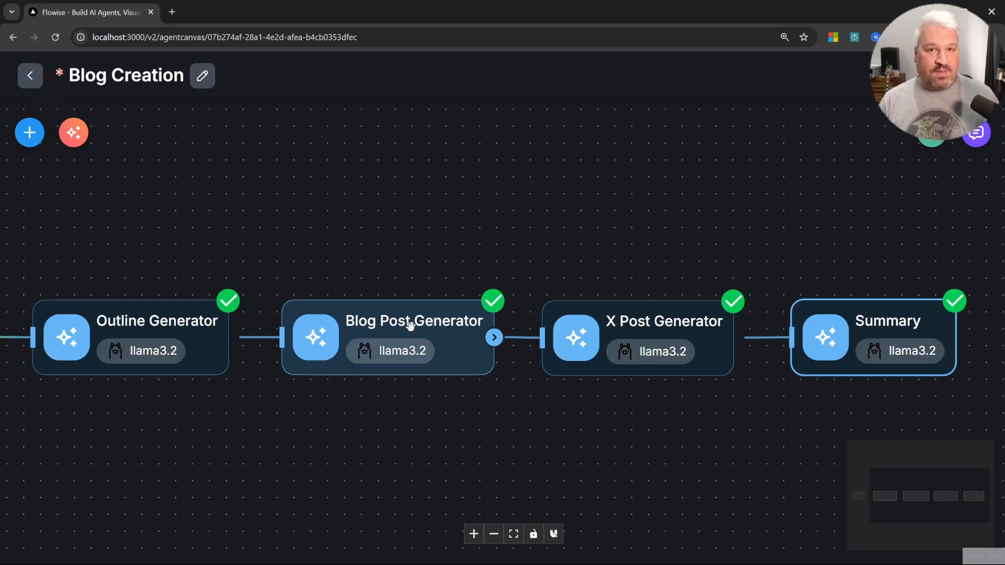
left_click(661, 341)
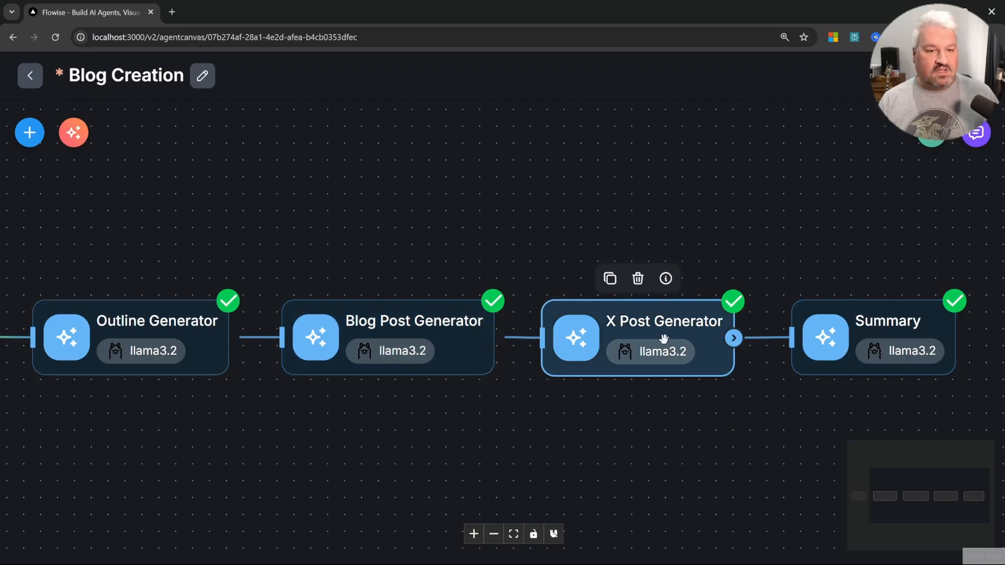
left_click_drag(664, 338, 673, 338)
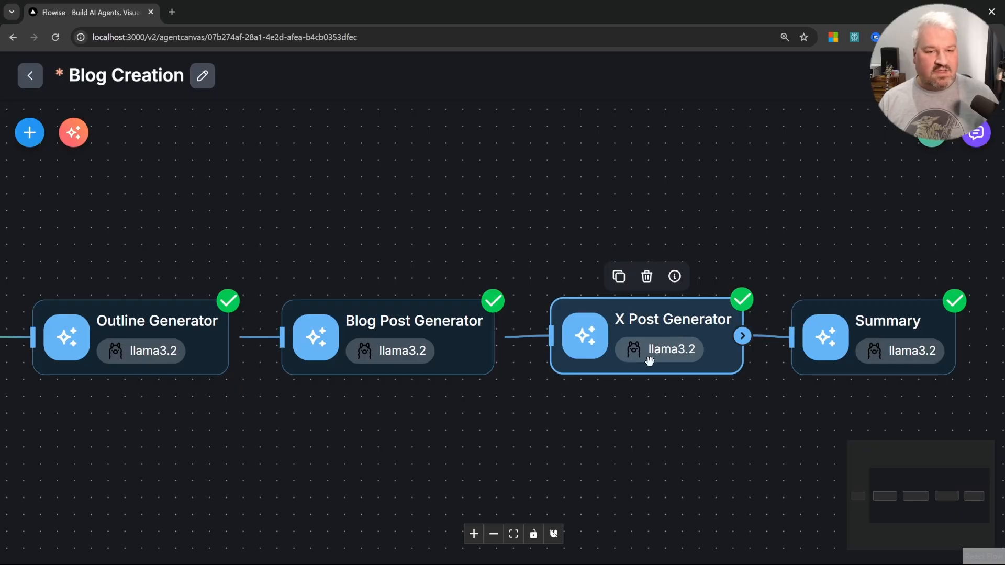
left_click_drag(56, 444, 317, 458)
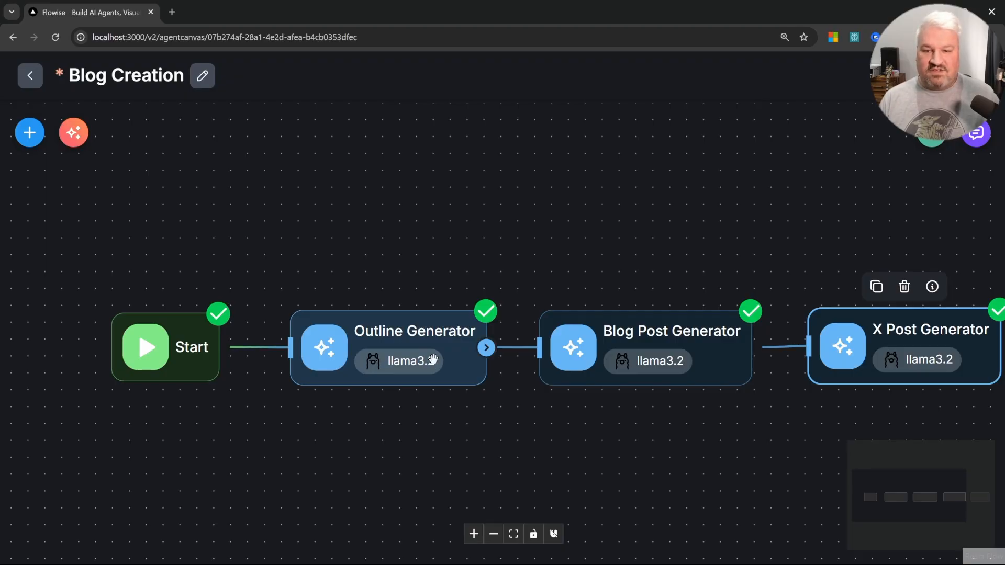
mouse_move(433, 359)
left_mouse_down()
mouse_move(396, 367)
mouse_move(418, 361)
left_mouse_up()
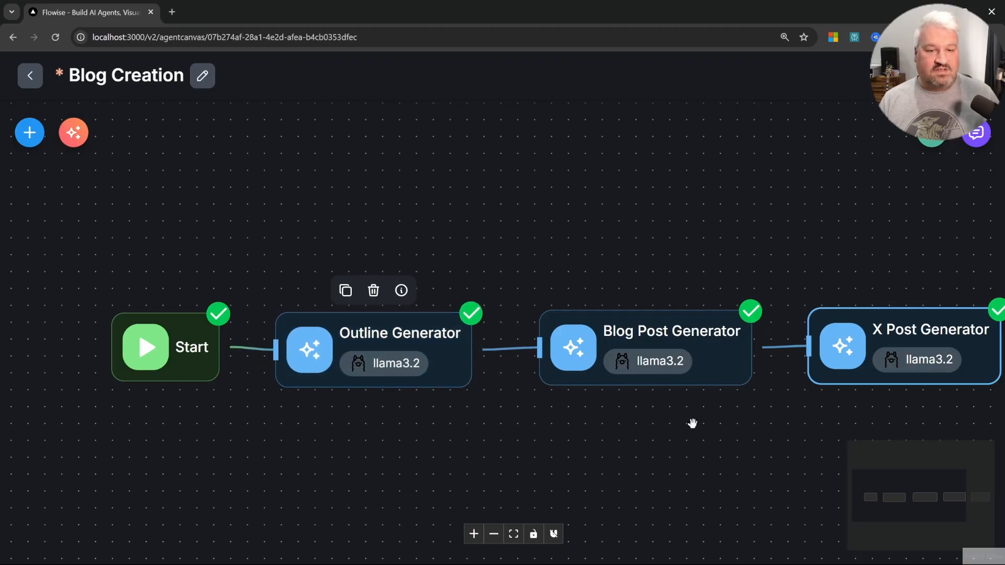
mouse_move(658, 360)
left_mouse_down()
mouse_move(651, 368)
mouse_move(662, 349)
mouse_move(650, 348)
left_mouse_up()
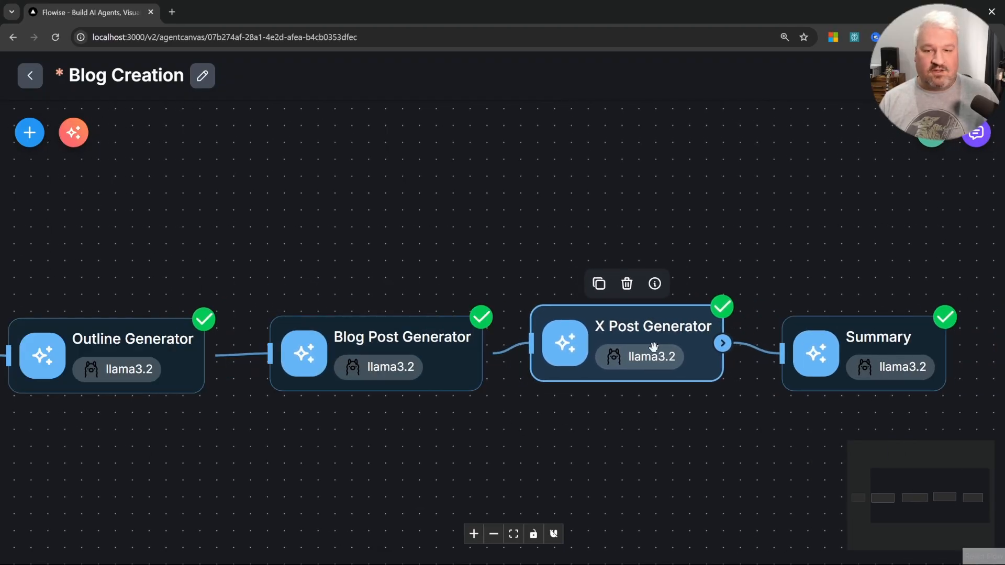
mouse_move(431, 358)
left_mouse_down()
mouse_move(440, 344)
mouse_move(451, 352)
mouse_move(429, 358)
left_mouse_up()
mouse_move(645, 379)
left_mouse_down()
mouse_move(640, 391)
mouse_move(650, 372)
left_mouse_up()
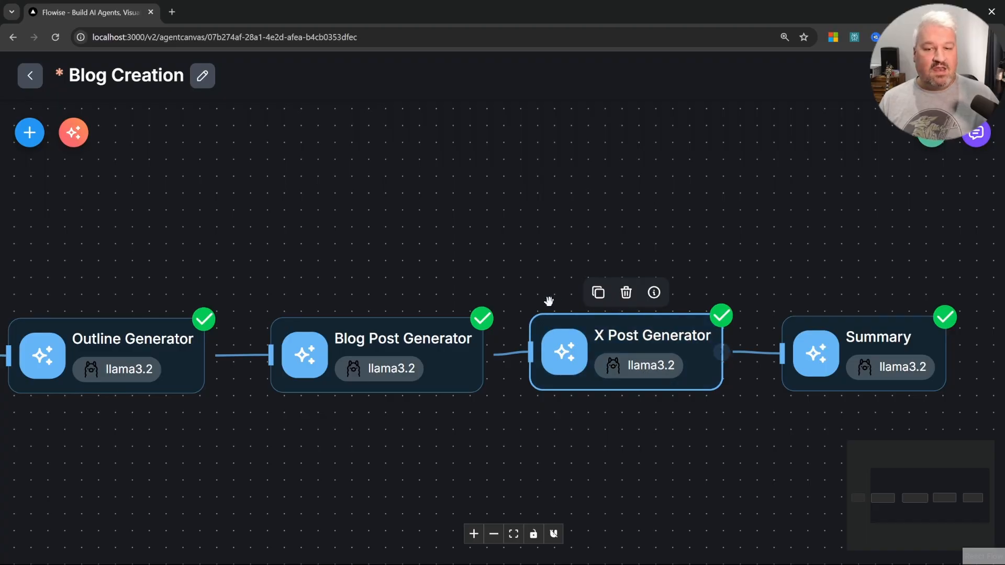
left_click_drag(406, 386, 407, 383)
left_click_drag(251, 442, 451, 445)
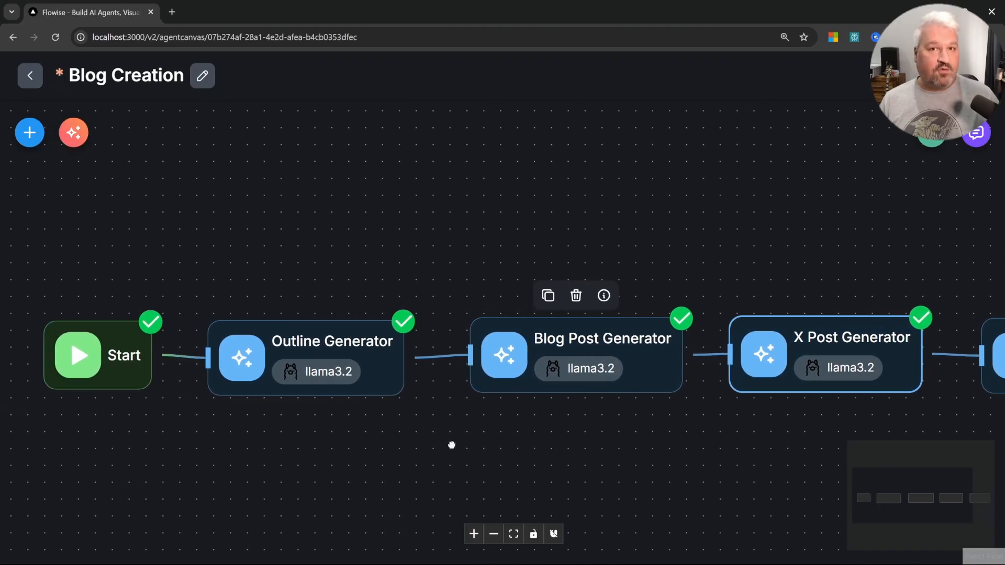
mouse_move(817, 369)
left_mouse_down()
mouse_move(835, 366)
mouse_move(821, 365)
left_mouse_up()
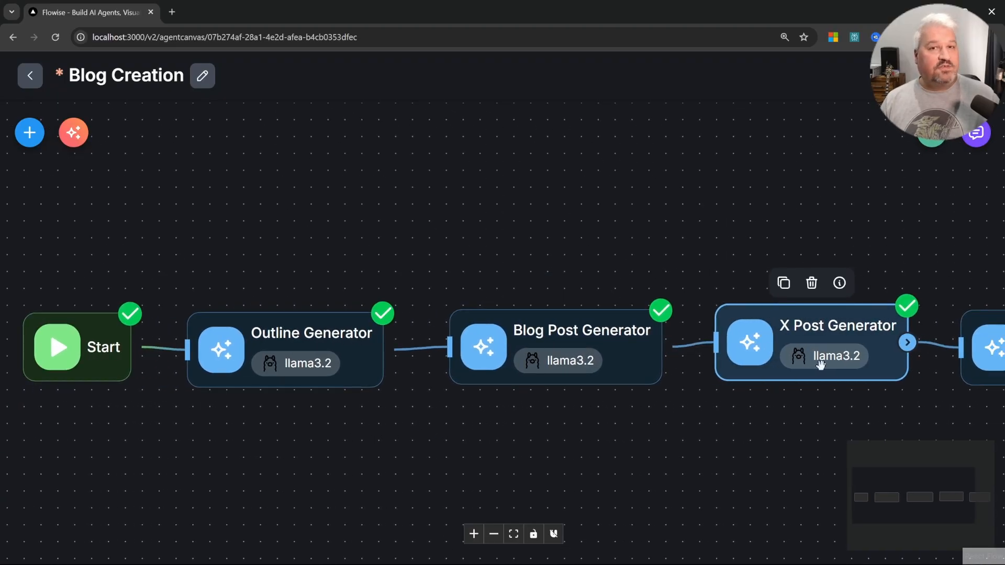
left_click_drag(395, 440, 431, 440)
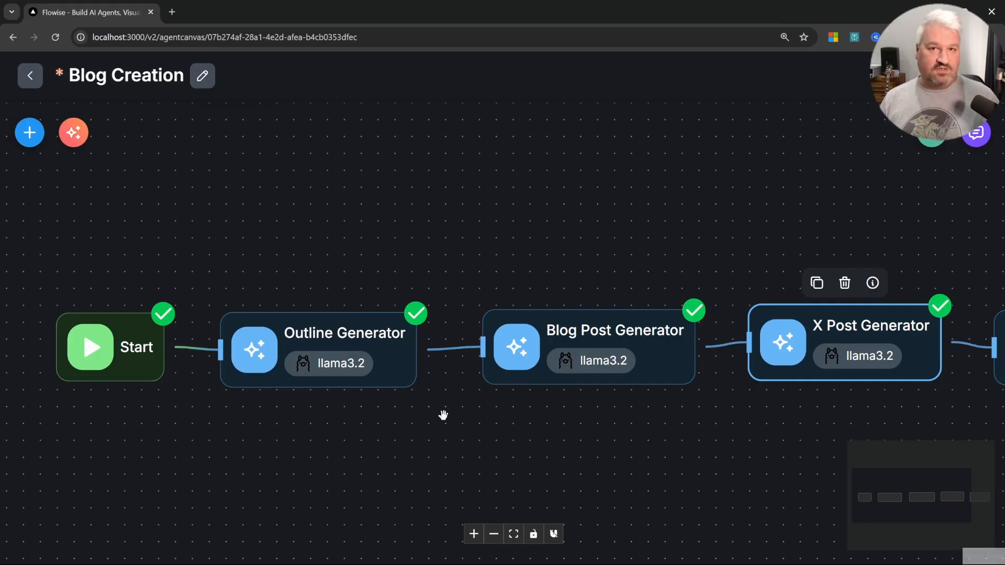
left_click_drag(444, 415, 248, 451)
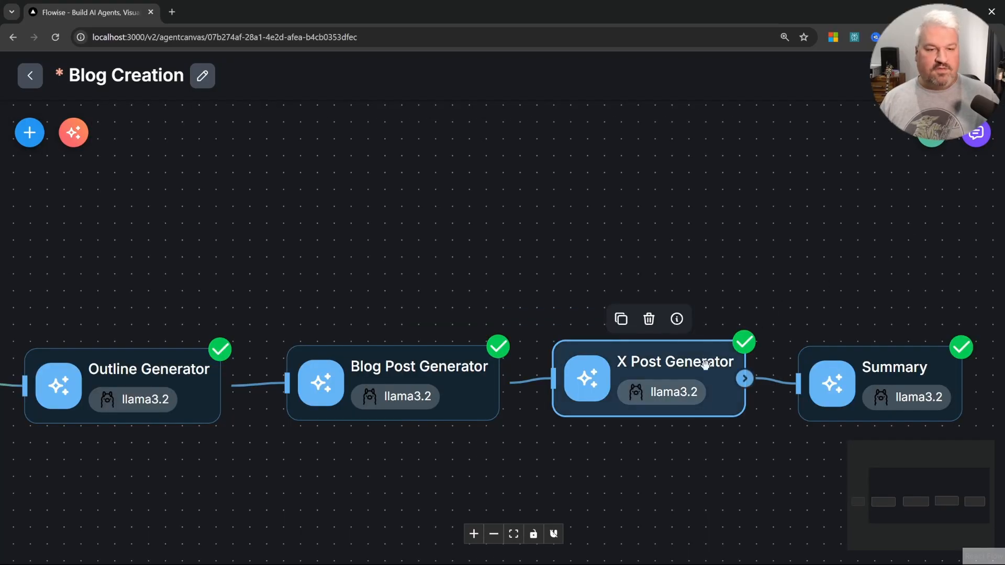
Step: Open the X Post Generator agent's settings and turn off its memory
double_click(635, 365)
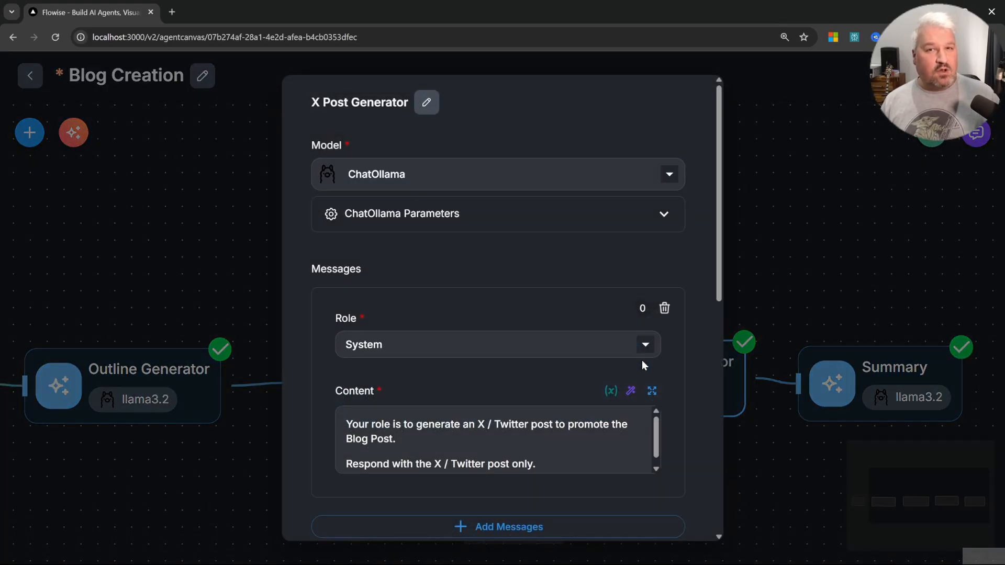
scroll(644, 360, "down", 7)
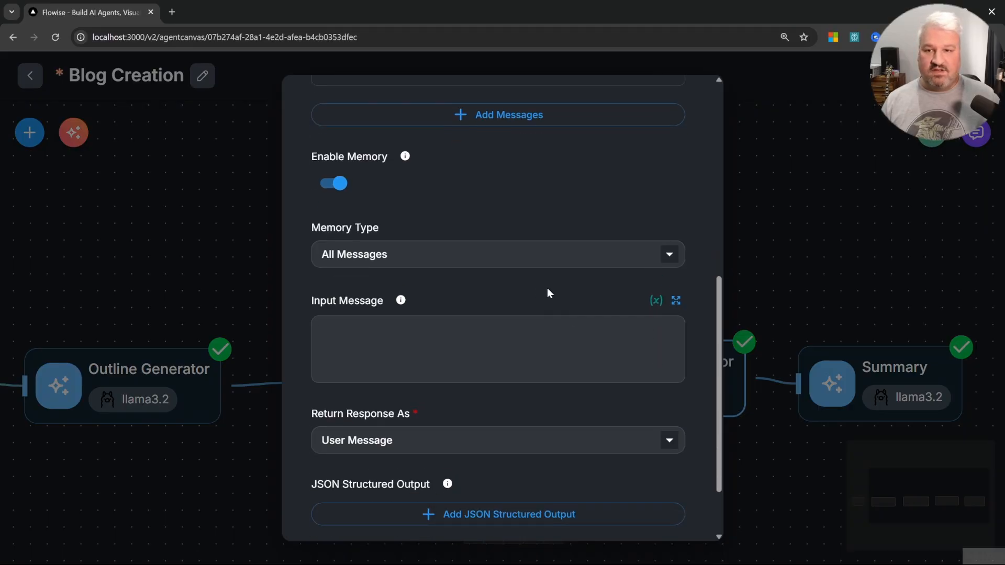
scroll(547, 293, "up", 2)
left_click(332, 304)
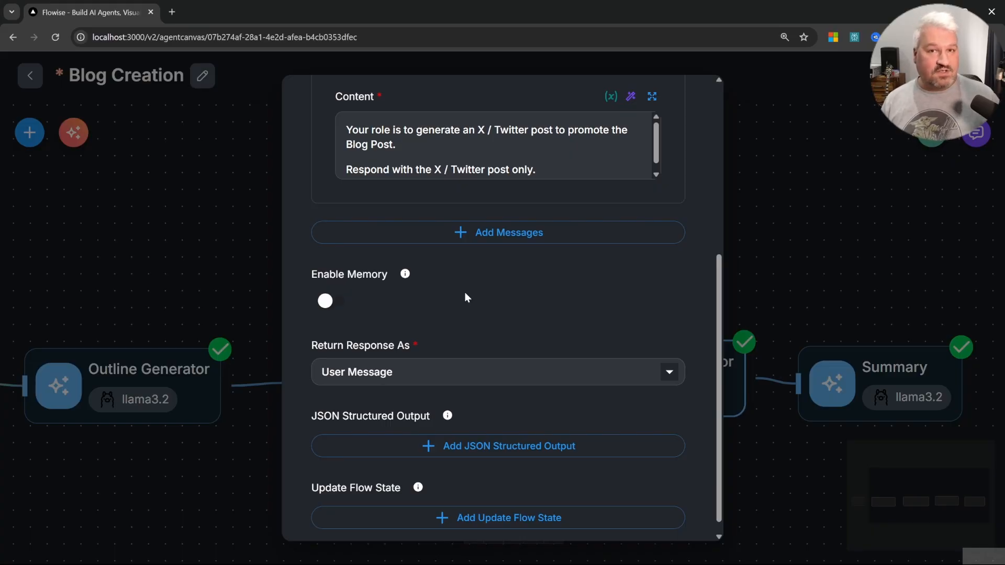
Step: Add a User message to the X Post Generator with content "Blog Post:" followed by the llmAgentflow_1 output from the Blog Post Generator
scroll(468, 298, "up", 2)
left_click(488, 351)
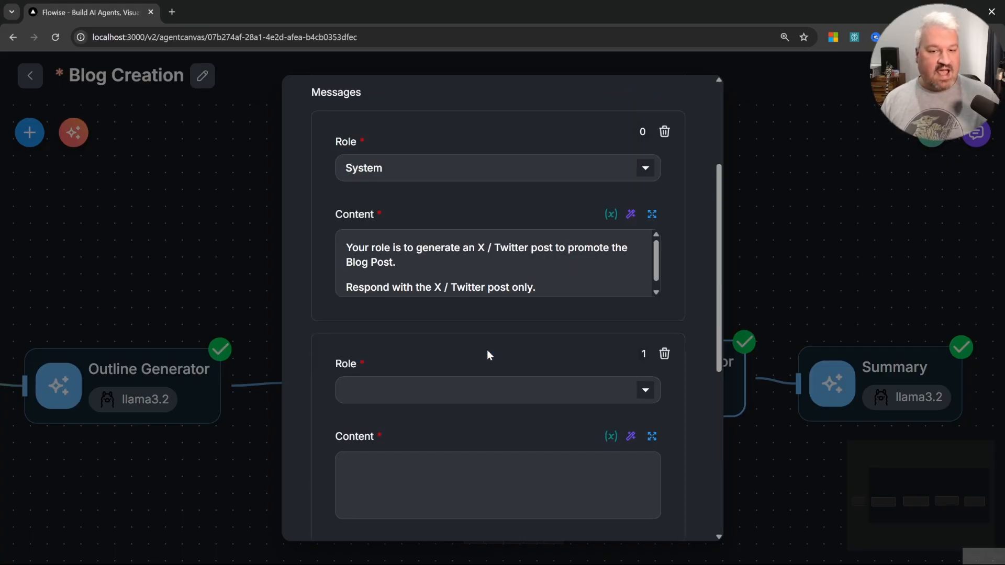
scroll(487, 351, "down", 3)
left_click(435, 212)
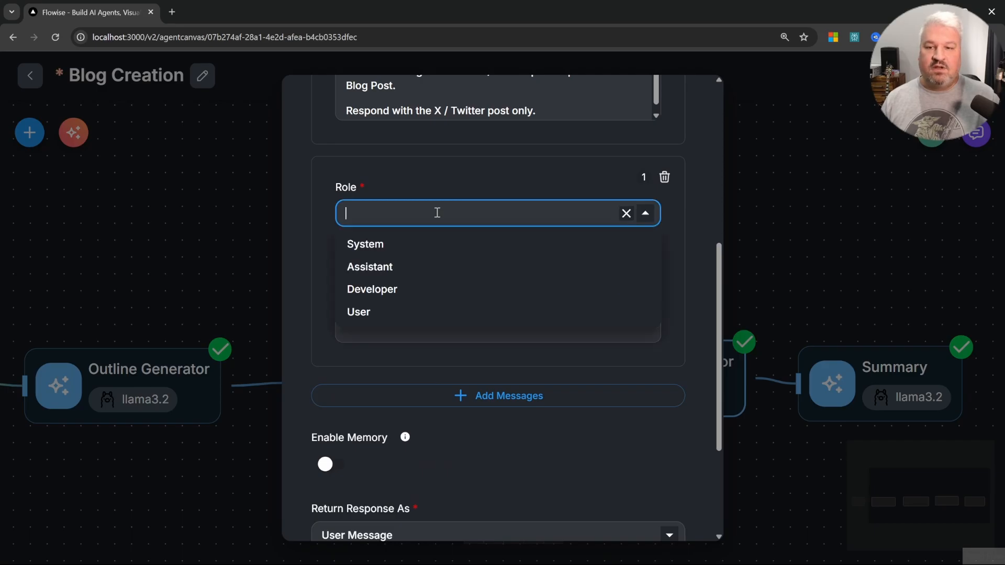
left_click(370, 313)
left_click(440, 321)
scroll(486, 410, "up", 2)
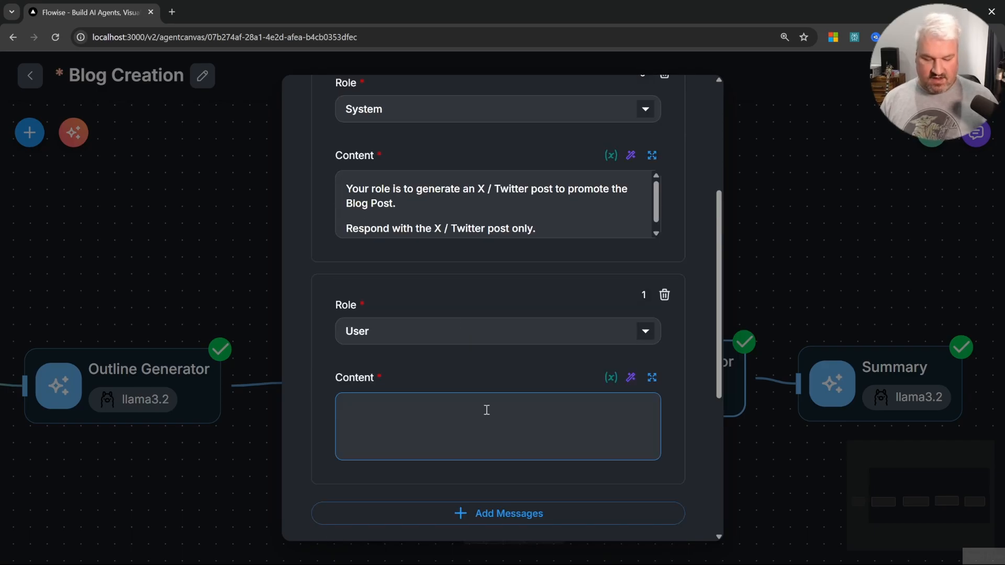
type("Blog Post: ")
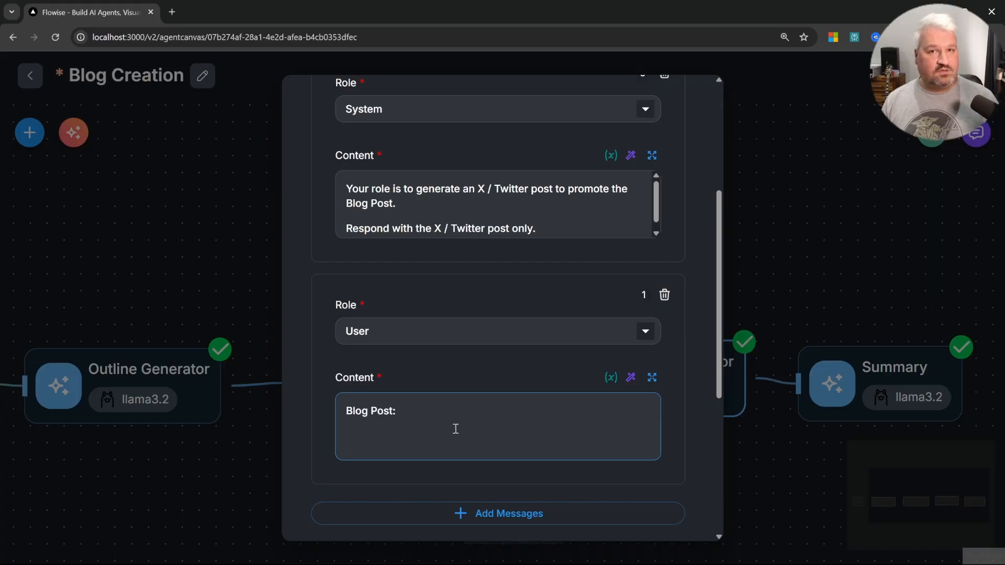
type("{{")
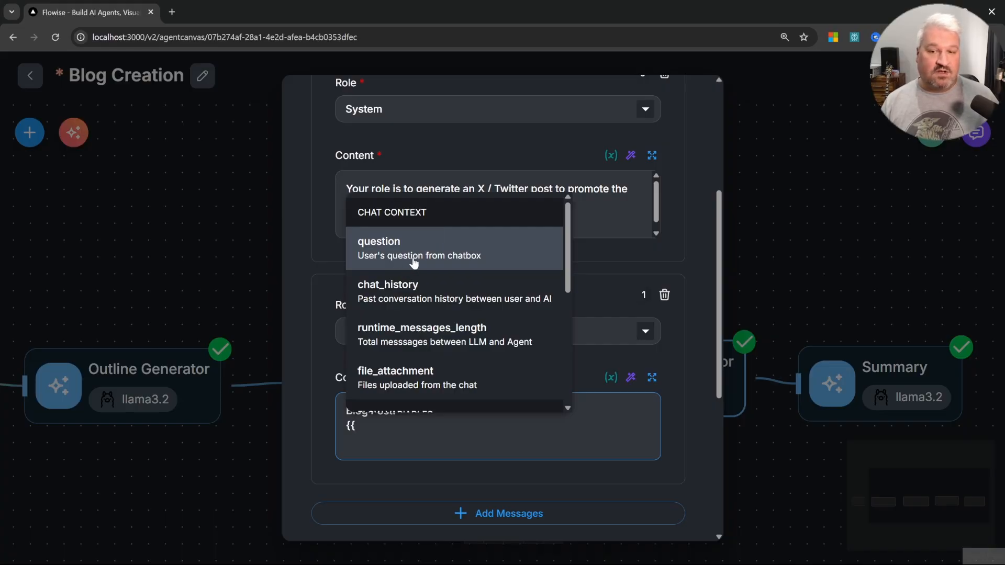
scroll(417, 255, "down", 3)
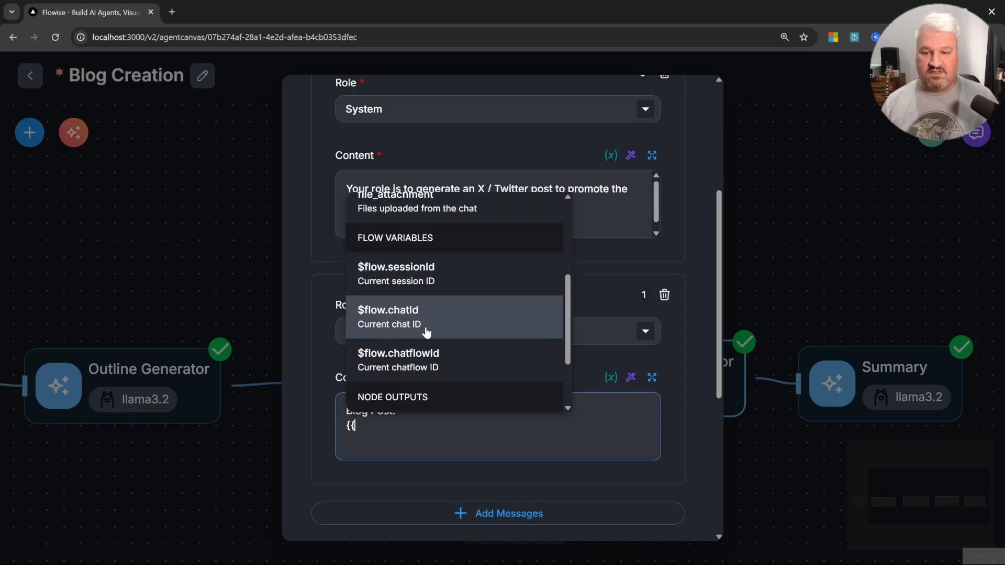
scroll(424, 320, "down", 2)
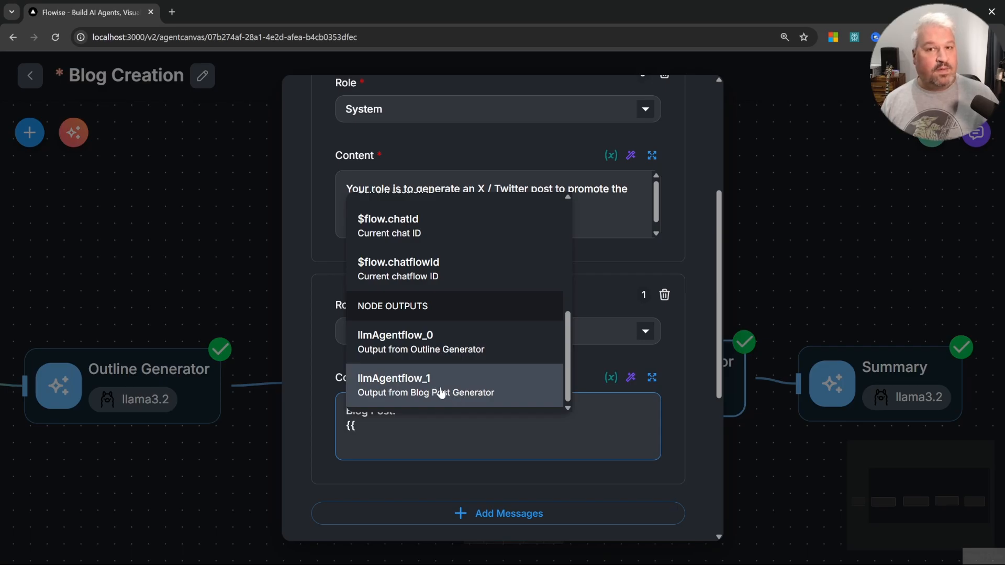
left_click(451, 394)
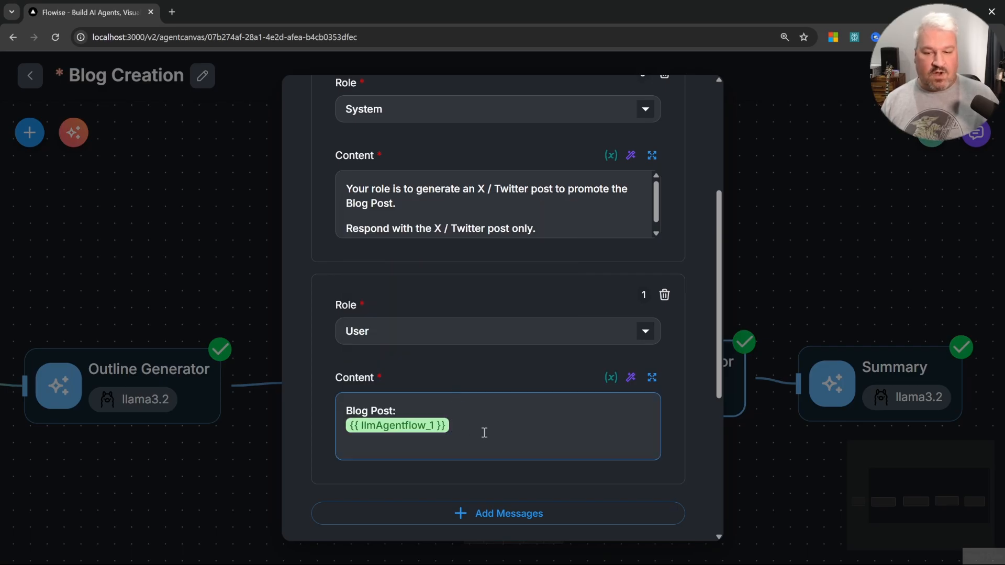
Step: Close the X Post Generator settings and save the agentflow
scroll(484, 433, "up", 3)
left_click(790, 211)
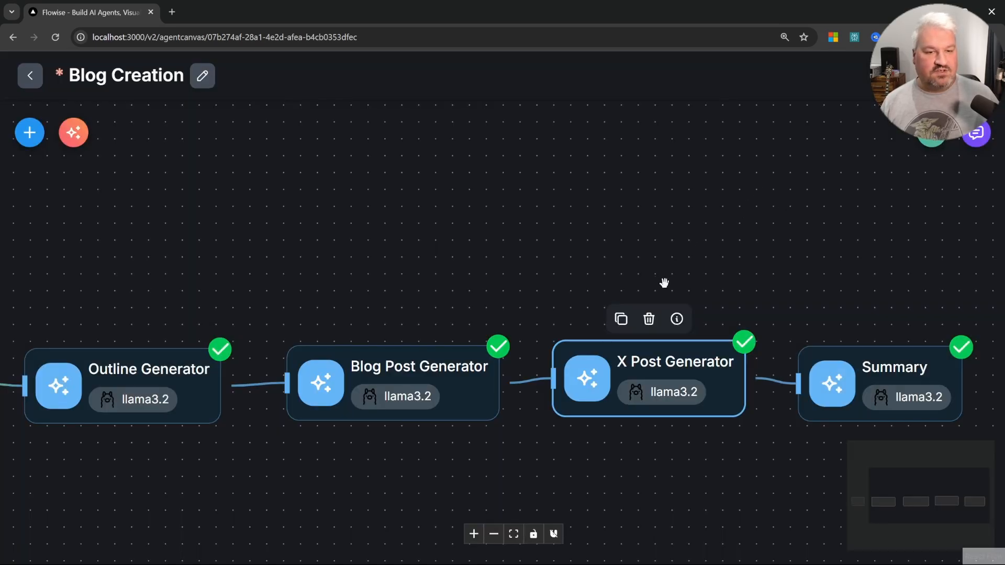
left_click(937, 75)
Step: Clear the chat history and resend the pasted request about a blog post on AI agents making developers more productive
left_click(977, 134)
left_click(887, 132)
left_click(776, 106)
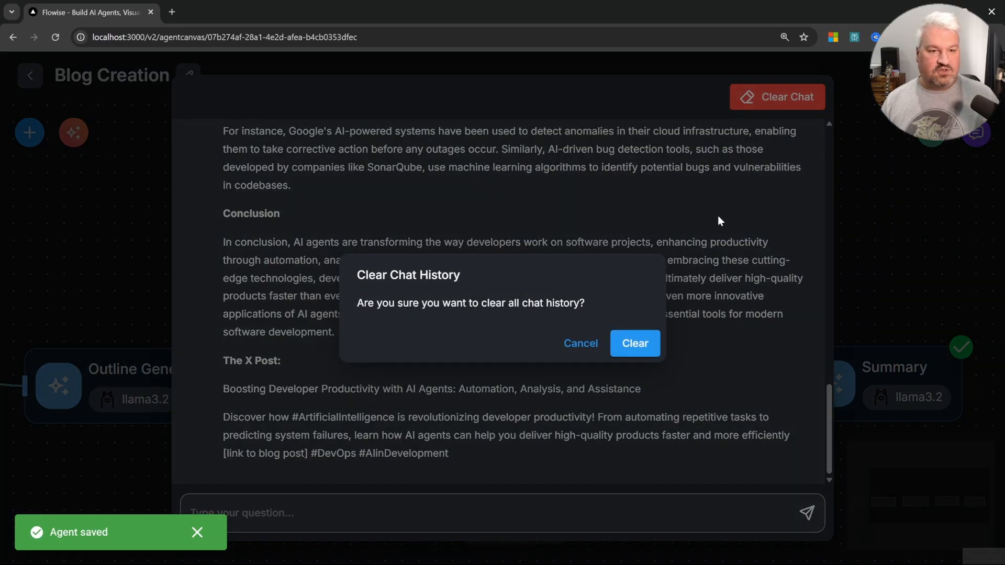
left_click(645, 354)
left_click(486, 515)
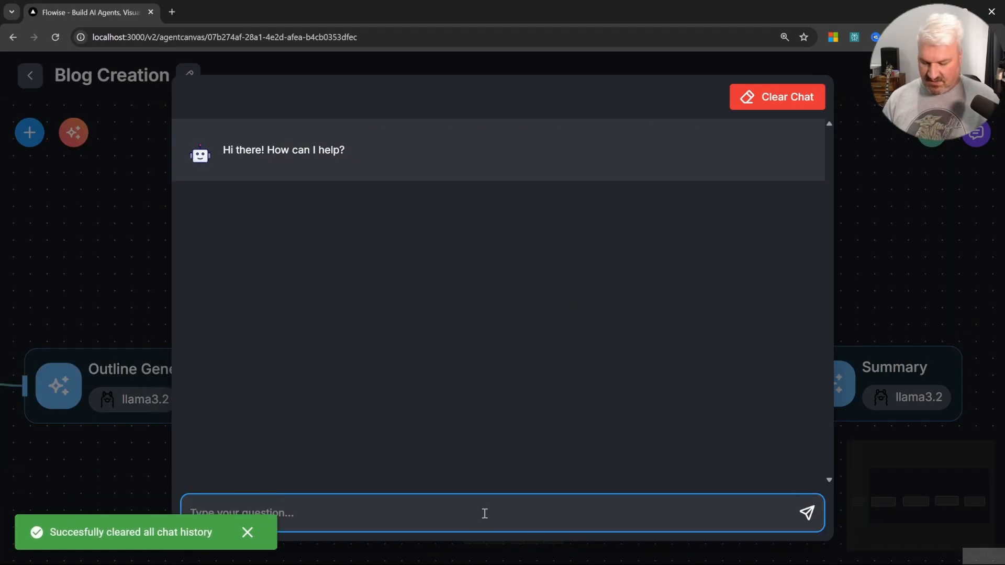
type("I would like to create a Blog Post on How AI Agents can Assist developers in being more productive.")
left_click(807, 514)
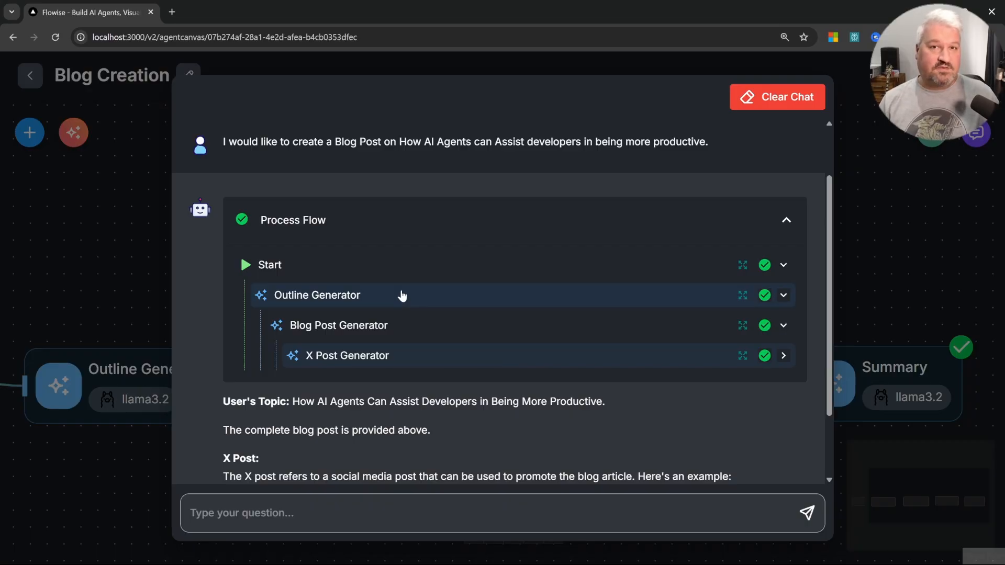
Step: Inspect the input and output details of the Outline Generator, Blog Post Generator and X Post Generator in the process flow
left_click(742, 295)
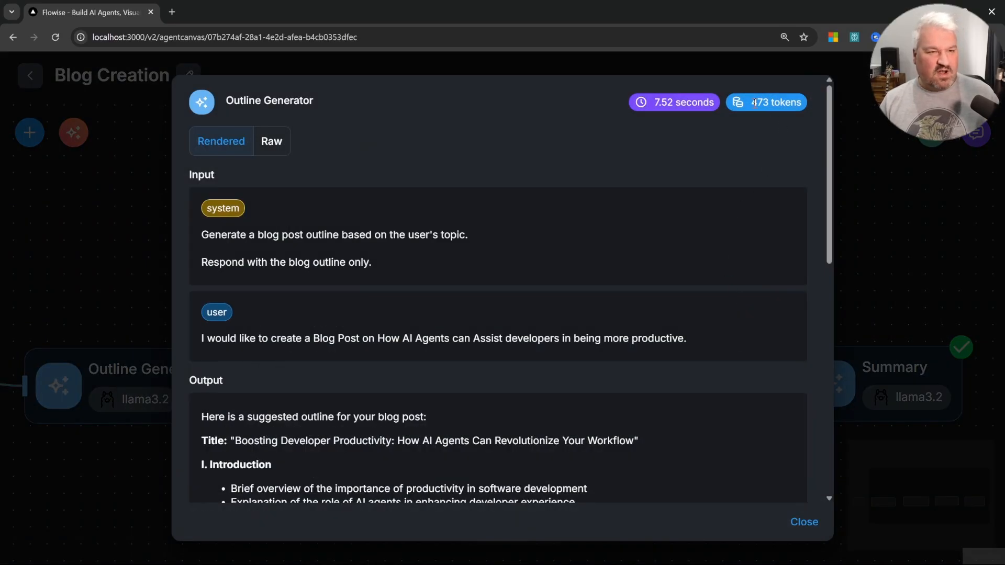
left_click(807, 521)
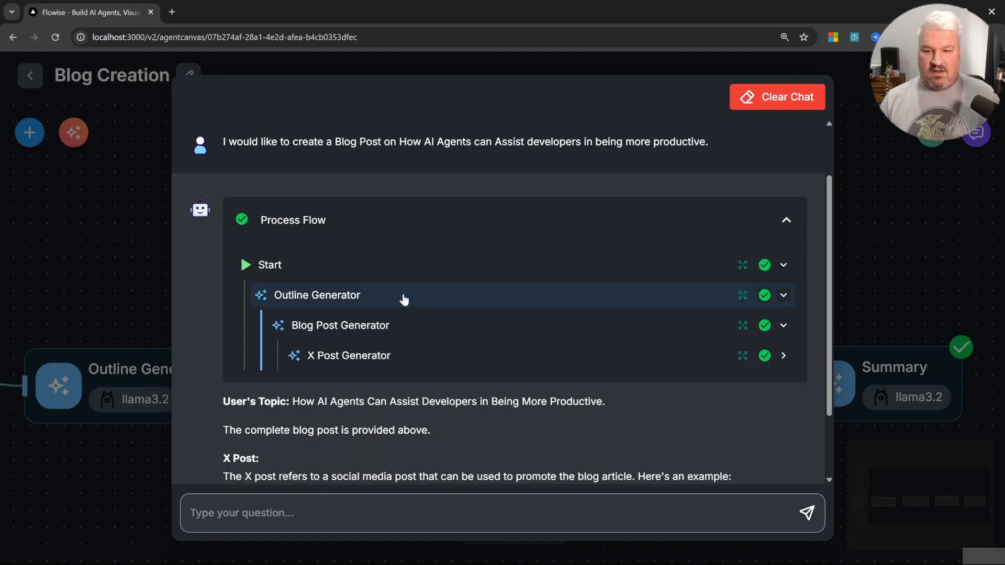
left_click(744, 325)
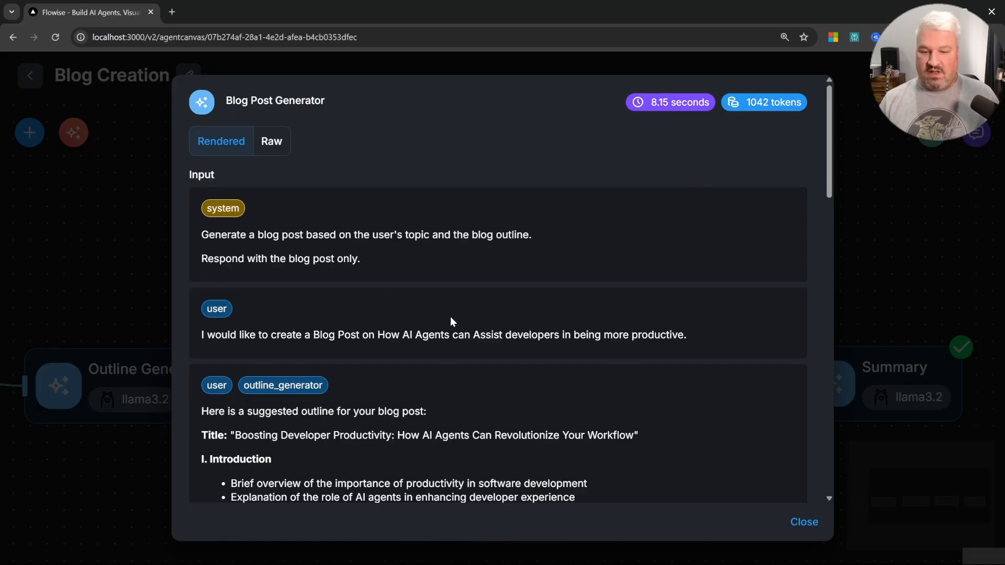
left_click(801, 522)
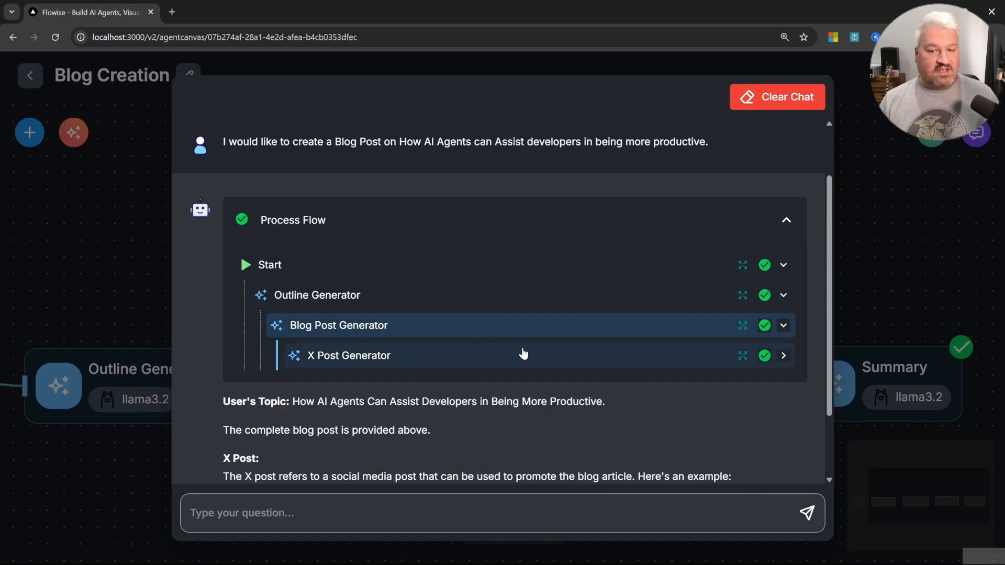
left_click(742, 355)
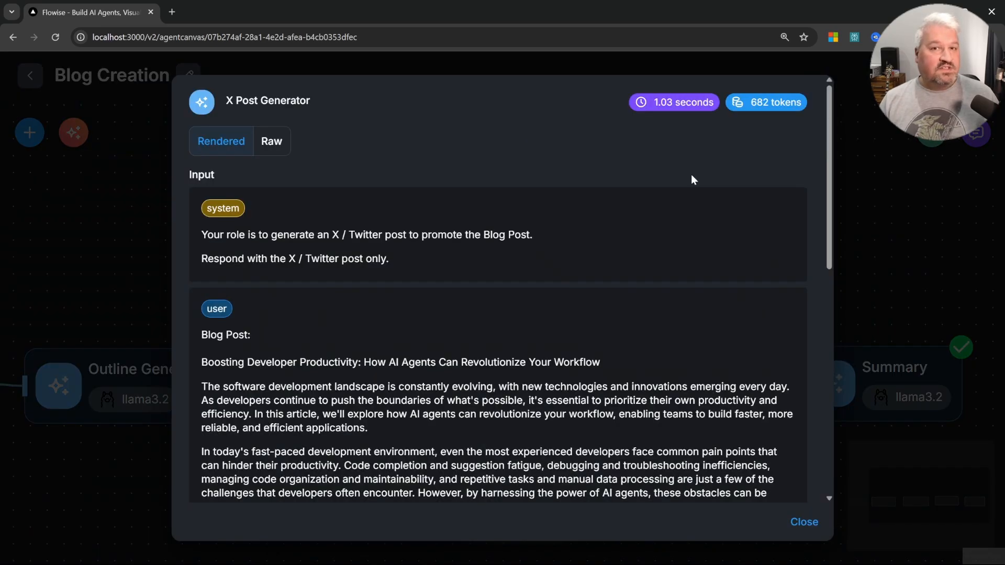
left_click_drag(752, 103, 771, 104)
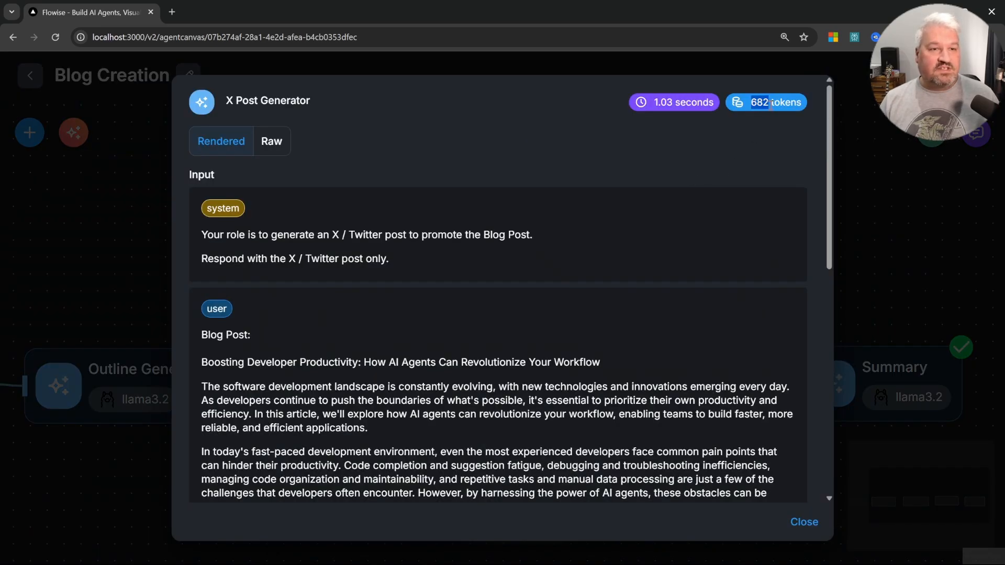
left_click(731, 157)
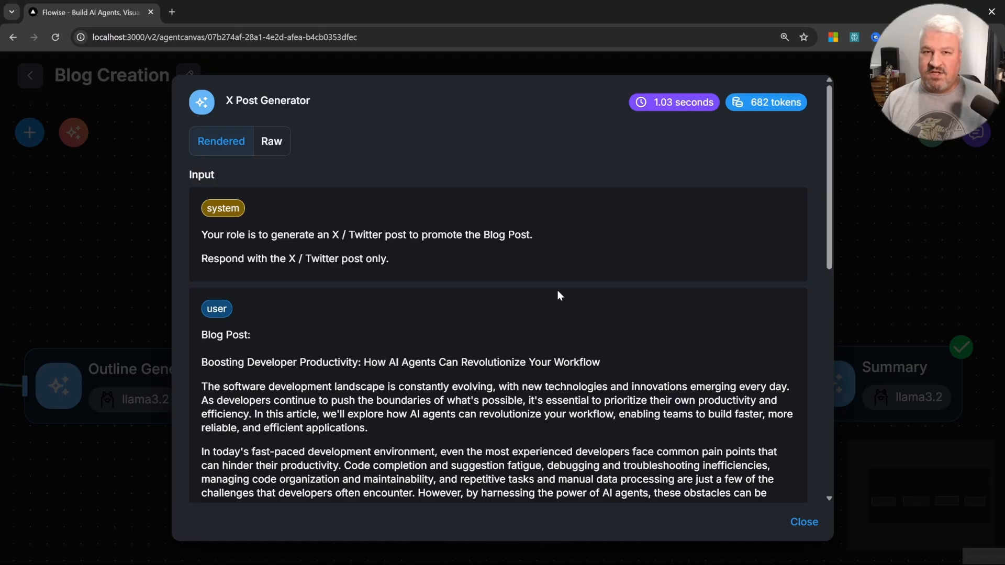
scroll(558, 293, "down", 3)
scroll(674, 227, "up", 3)
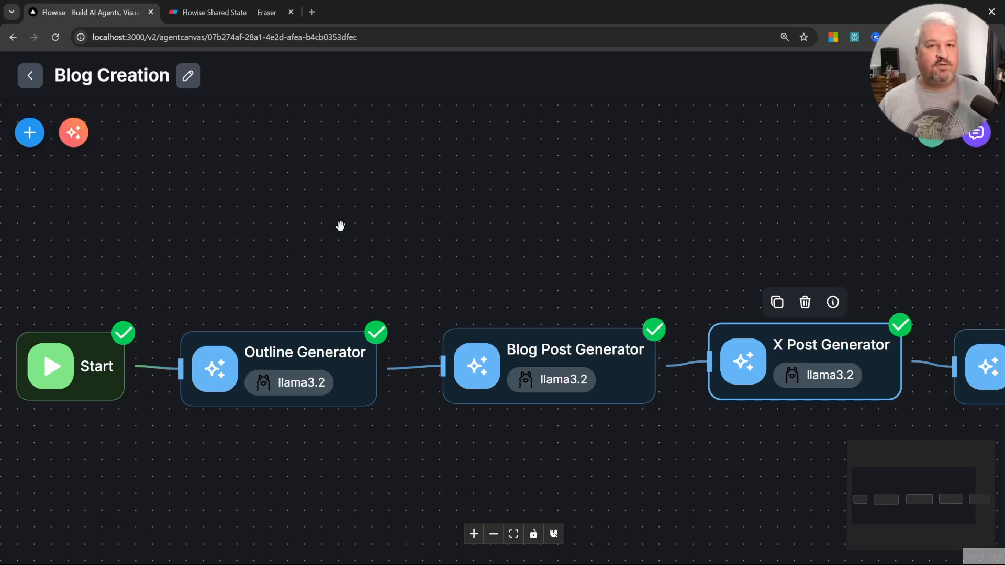
Step: Switch to the Eraser diagram tab and review the topic, outline and post flow state keys
key("ctrl+Tab")
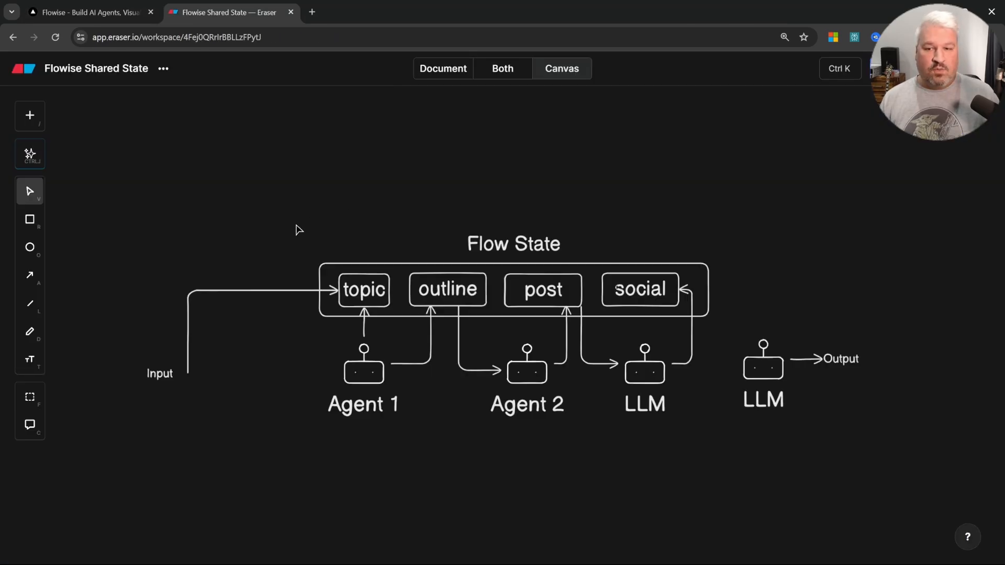
left_click(359, 297)
left_click(457, 292)
left_click(552, 290)
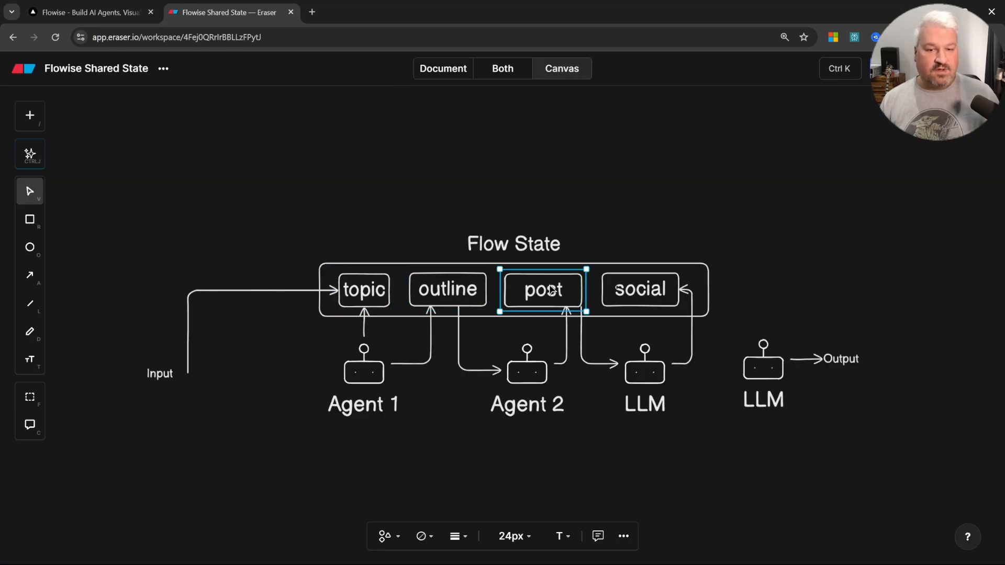
Step: Review the topic, outline, post and social boxes of the Flow State diagram, then return to the agentflow tab
left_click(625, 291)
left_click(366, 295)
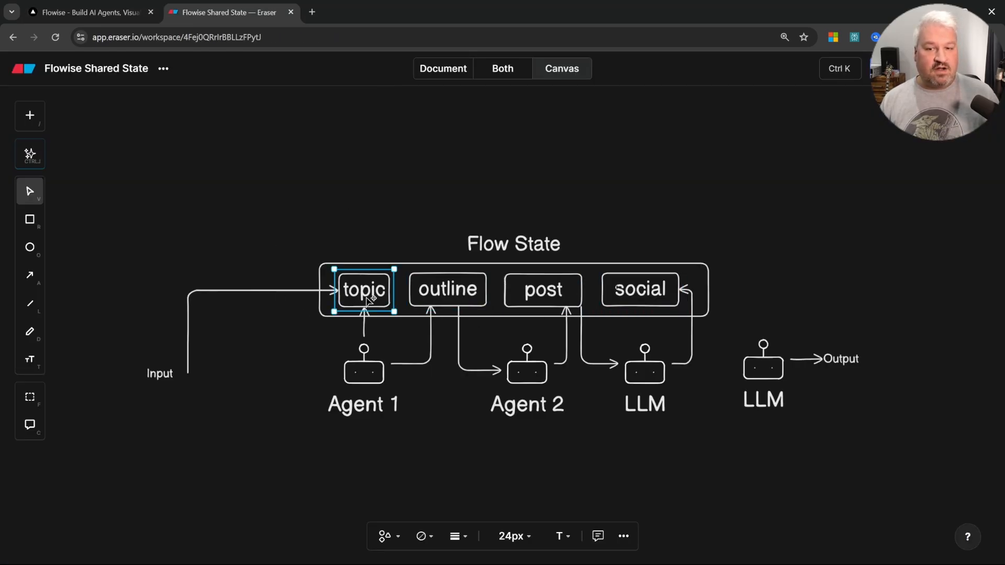
left_click(434, 303)
left_click(548, 304)
left_click(640, 290)
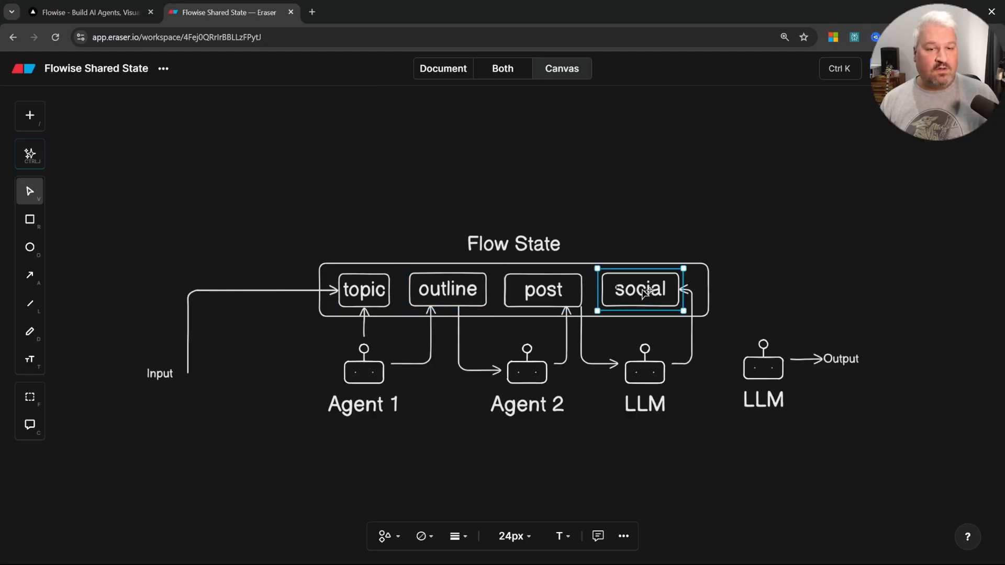
key("ctrl+Tab")
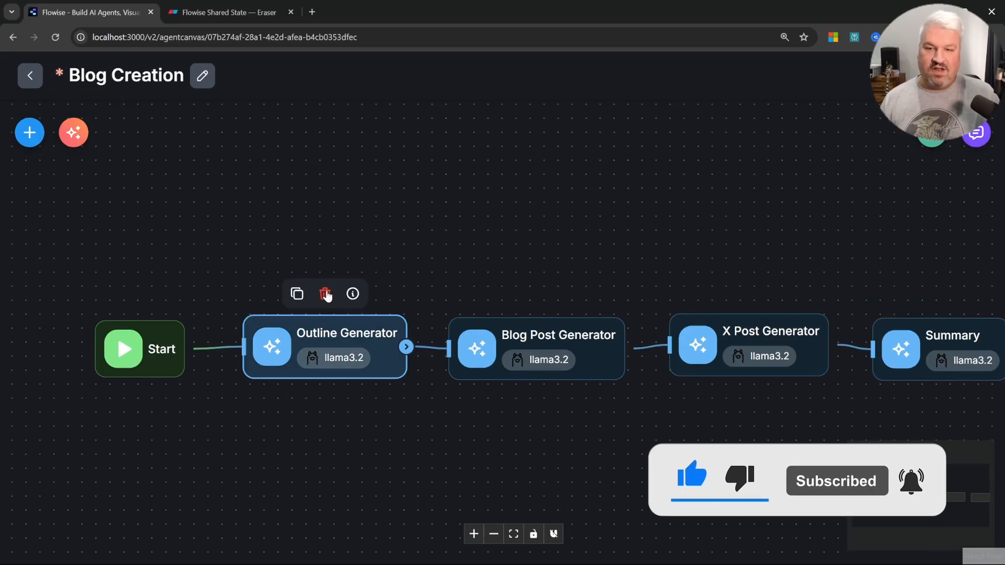
Step: Delete the Outline Generator, Blog Post Generator, X Post Generator and Summary nodes, leaving only Start
left_click(326, 294)
left_click(538, 295)
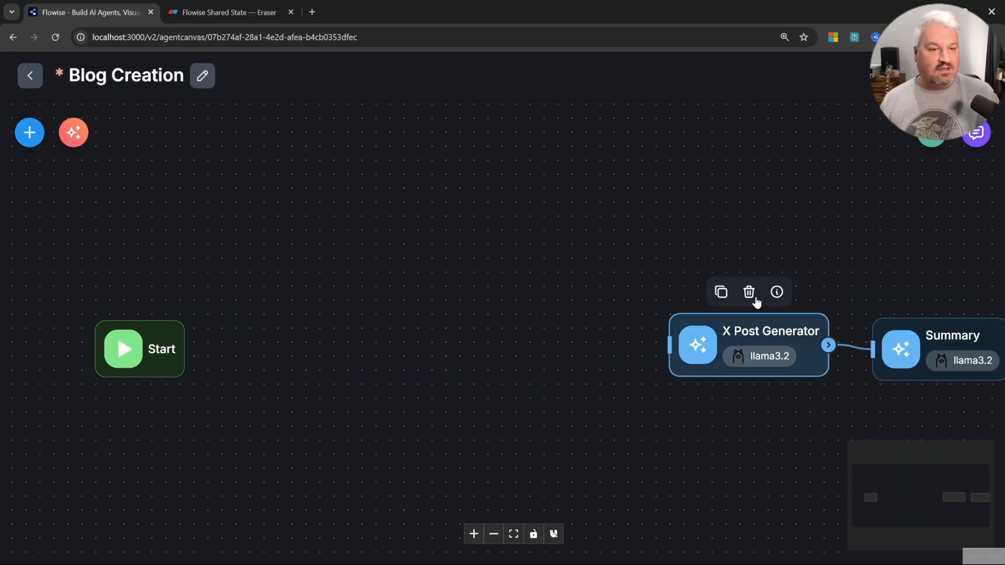
left_click(753, 295)
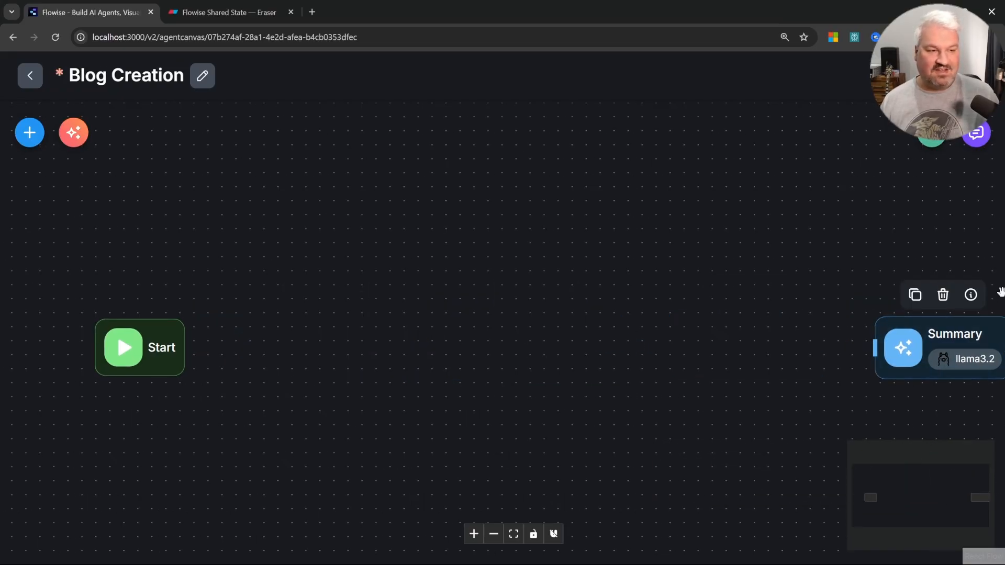
left_click(942, 295)
Step: Open the Start node settings and add a flow state entry with the key topic
scroll(310, 386, "up", 2)
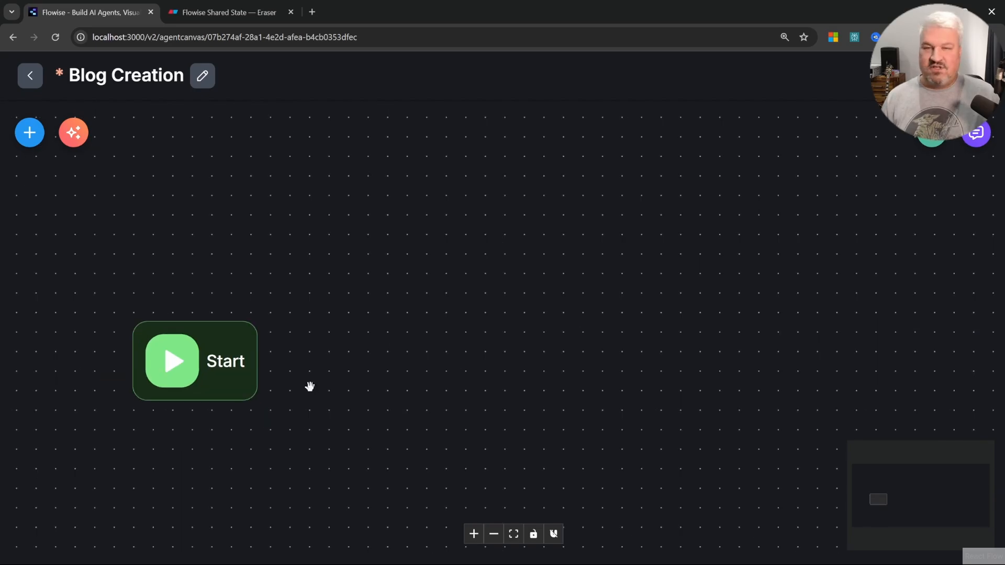
left_click_drag(310, 387, 350, 354)
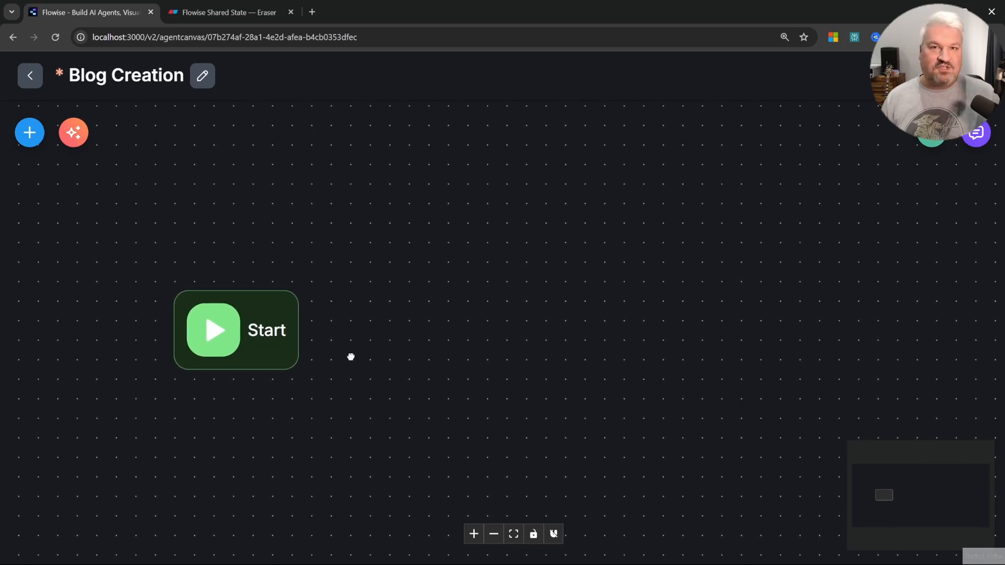
double_click(251, 332)
left_click(254, 346)
double_click(255, 347)
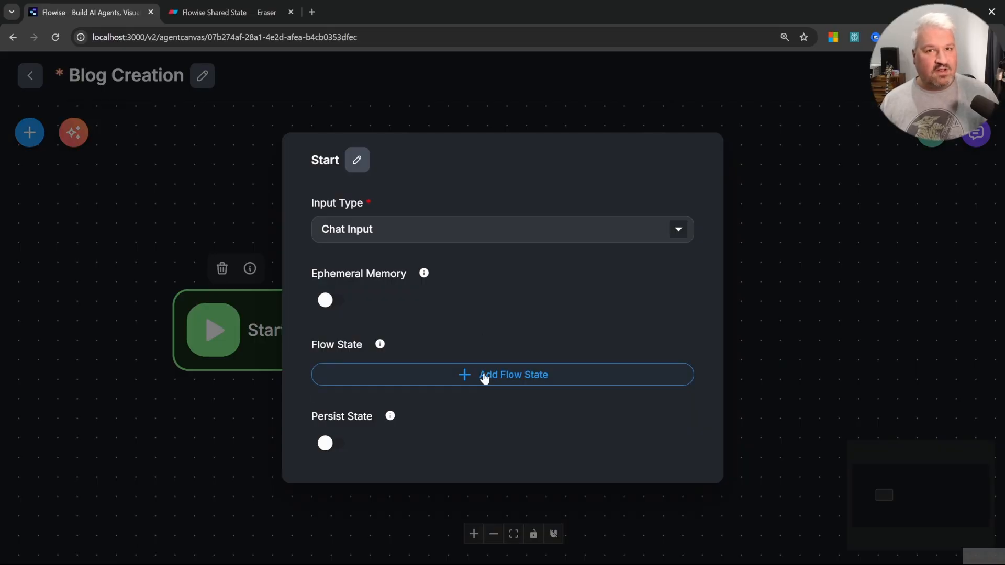
left_click(484, 378)
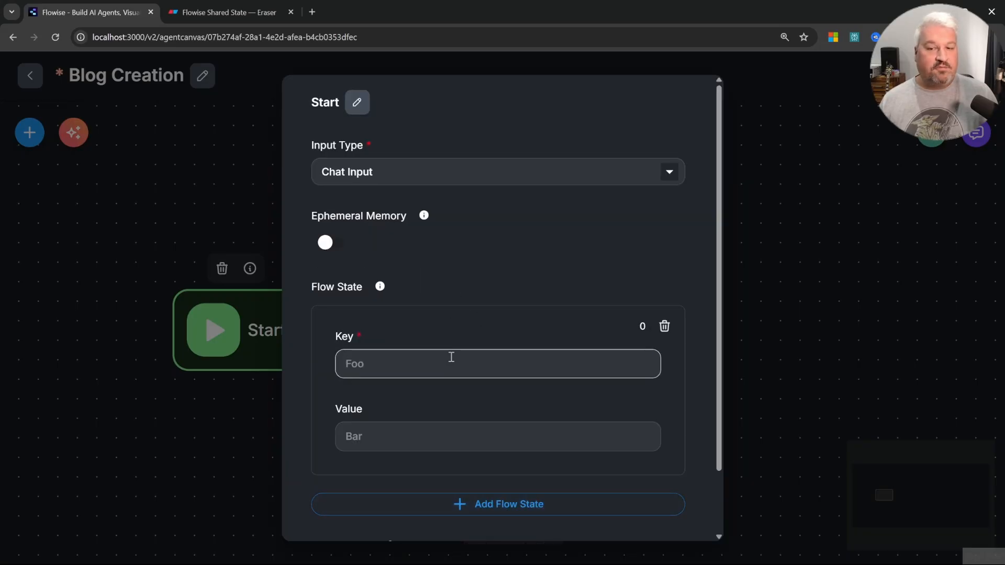
left_click(446, 357)
type("topci")
key("BackSpace")
key("BackSpace")
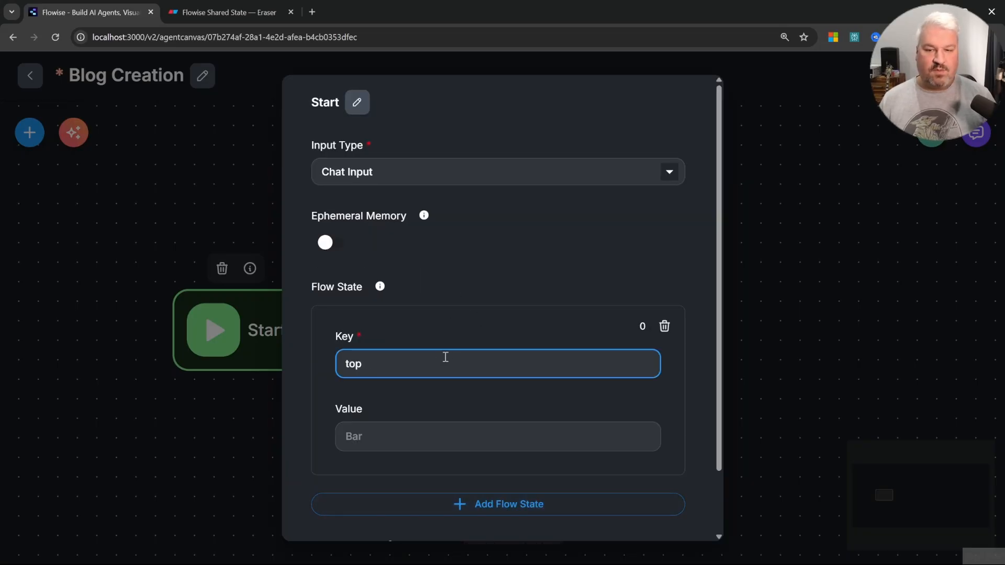
type("ic")
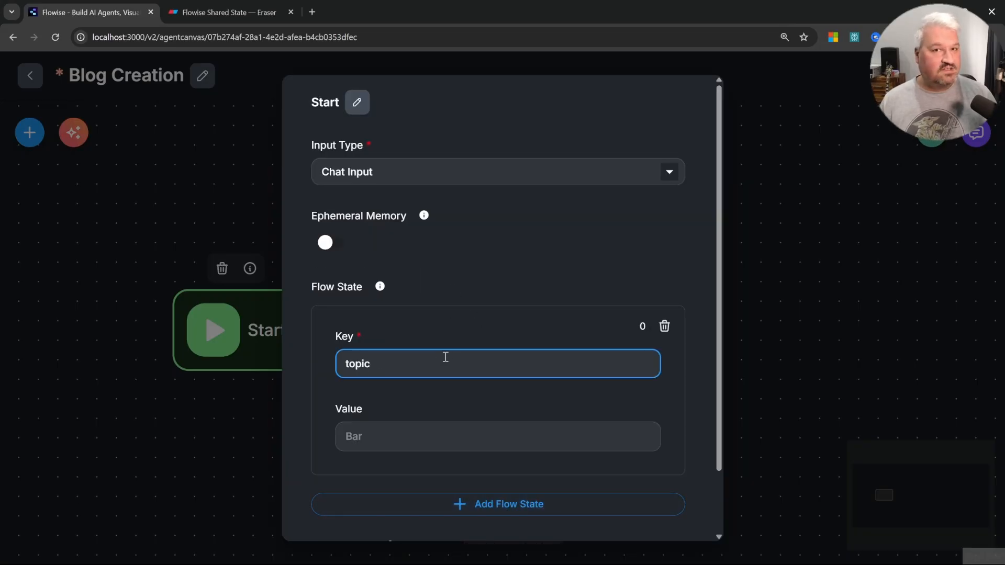
Step: Add two more flow state entries to the Start node with the keys outline and blog_post
left_click(521, 500)
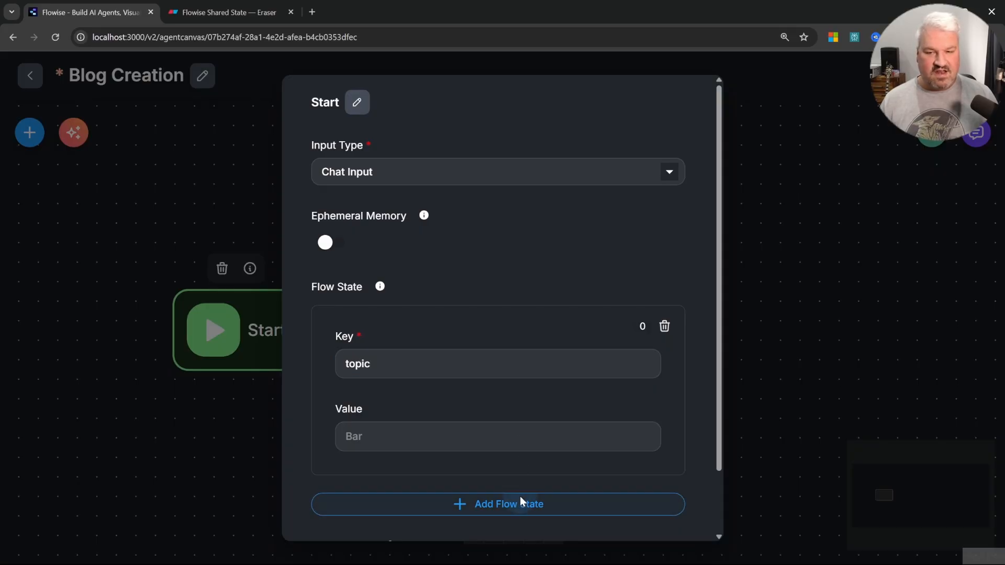
scroll(429, 482, "down", 3)
left_click(439, 377)
type("outline")
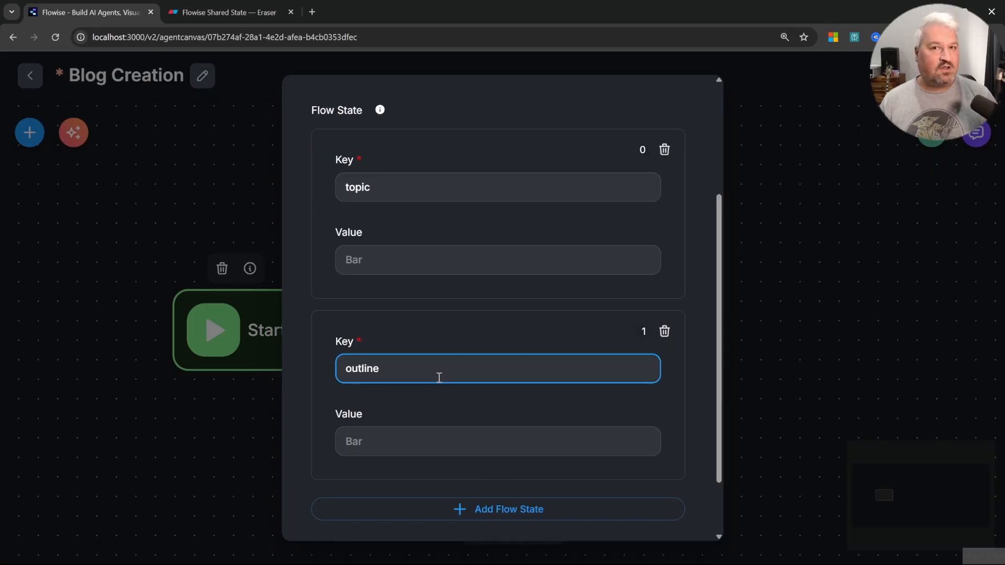
scroll(471, 366, "down", 2)
left_click(475, 434)
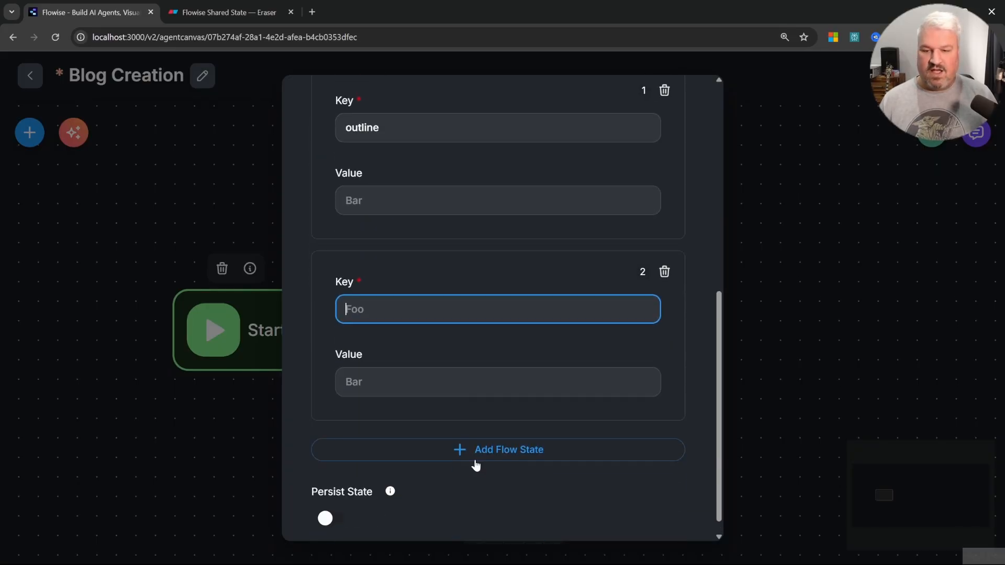
type("blog_post")
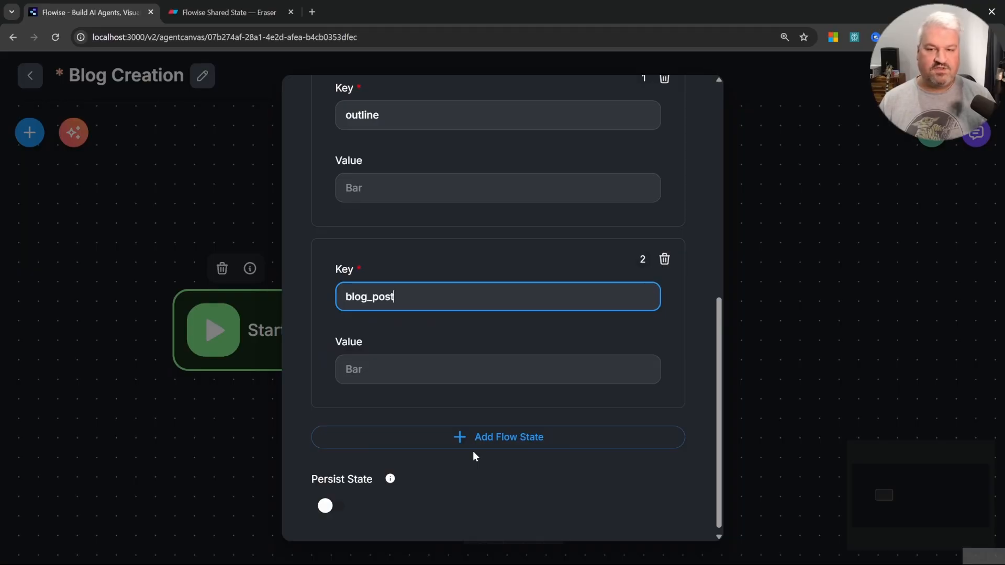
Step: Add a fourth flow state entry with the key x_post and close the Start node settings
left_click(473, 449)
left_click(456, 474)
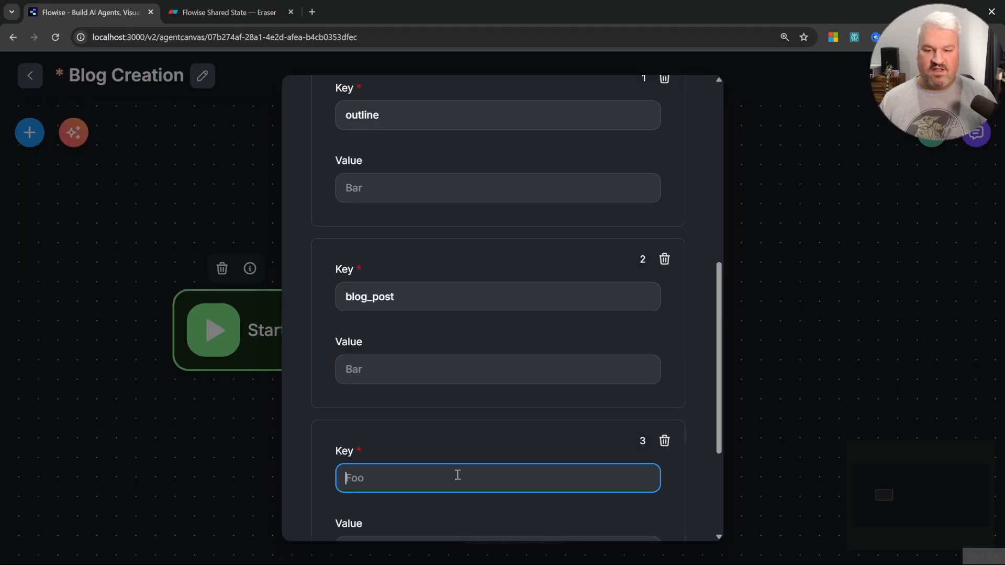
scroll(466, 473, "down", 3)
type("x_post")
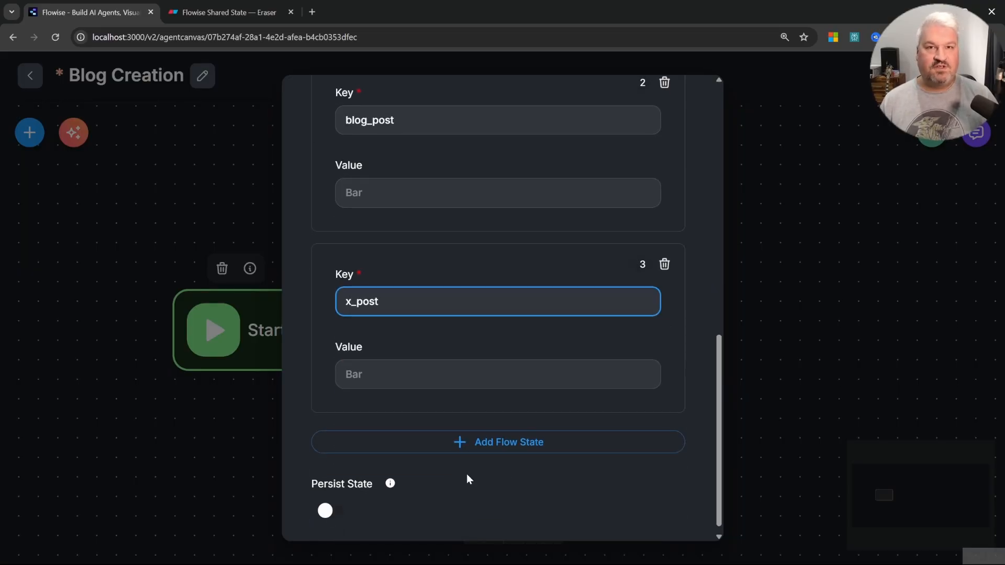
scroll(469, 363, "up", 9)
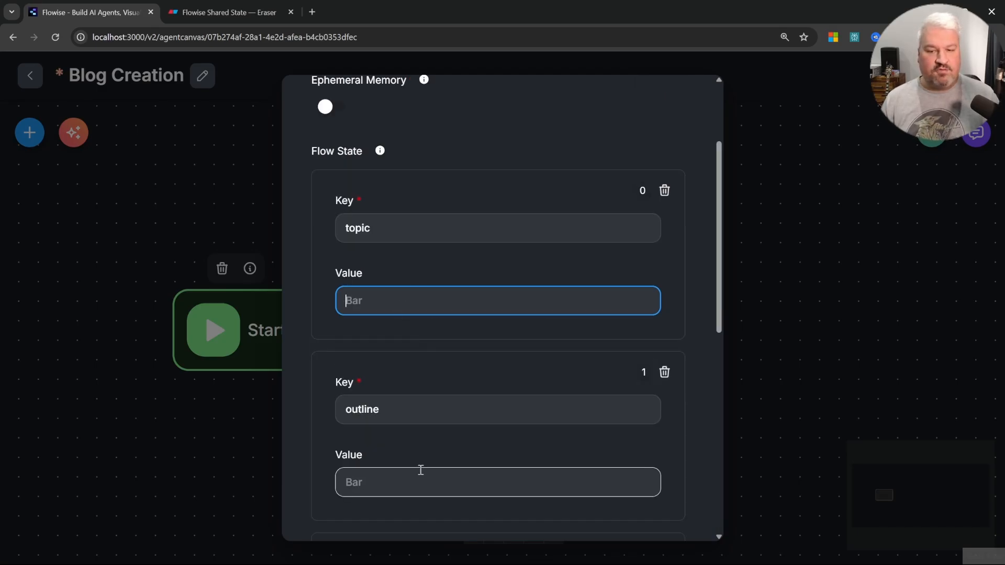
left_click(763, 348)
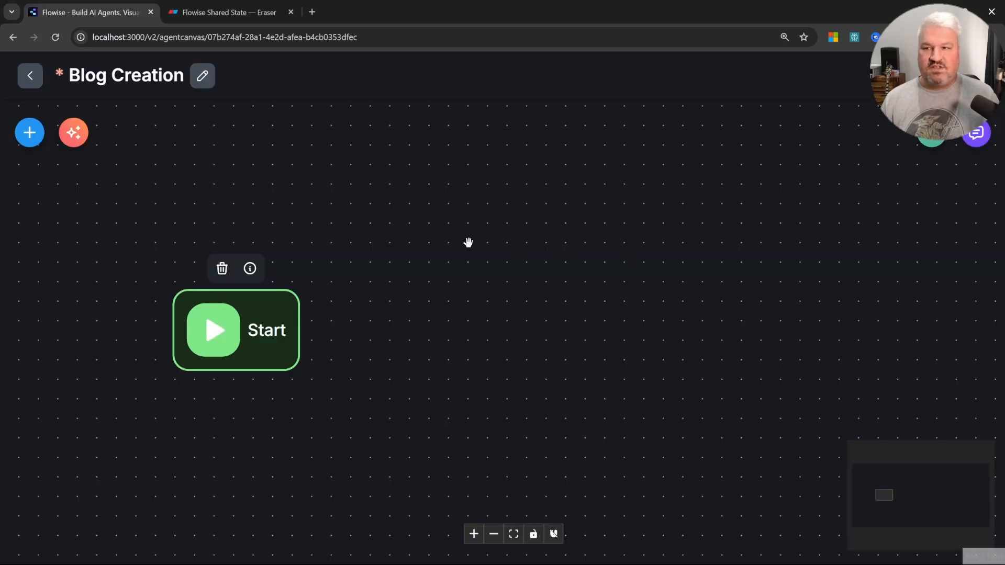
Step: Open the chat panel and send the message Hey to test the flow
left_click(976, 133)
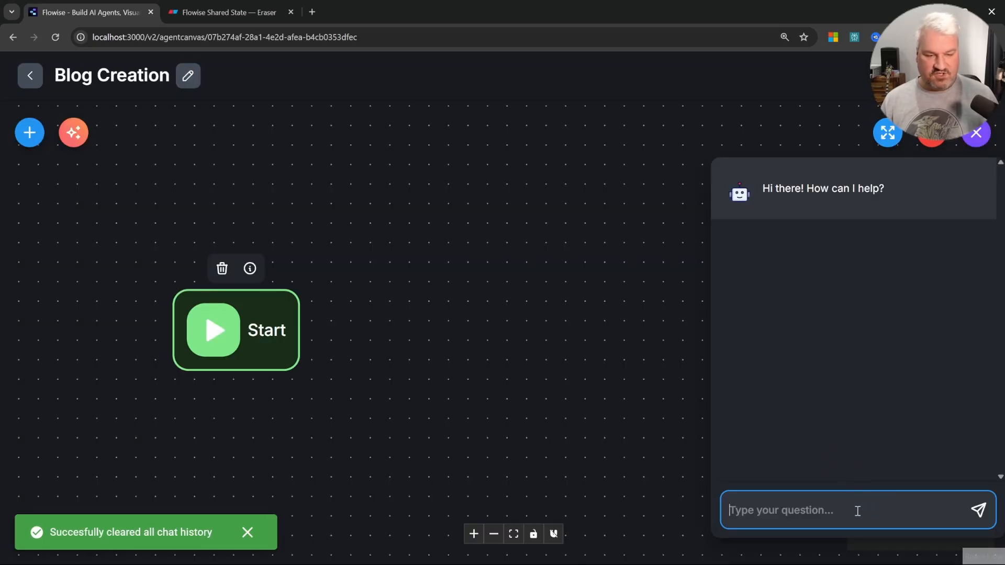
type("Hey")
key("Return")
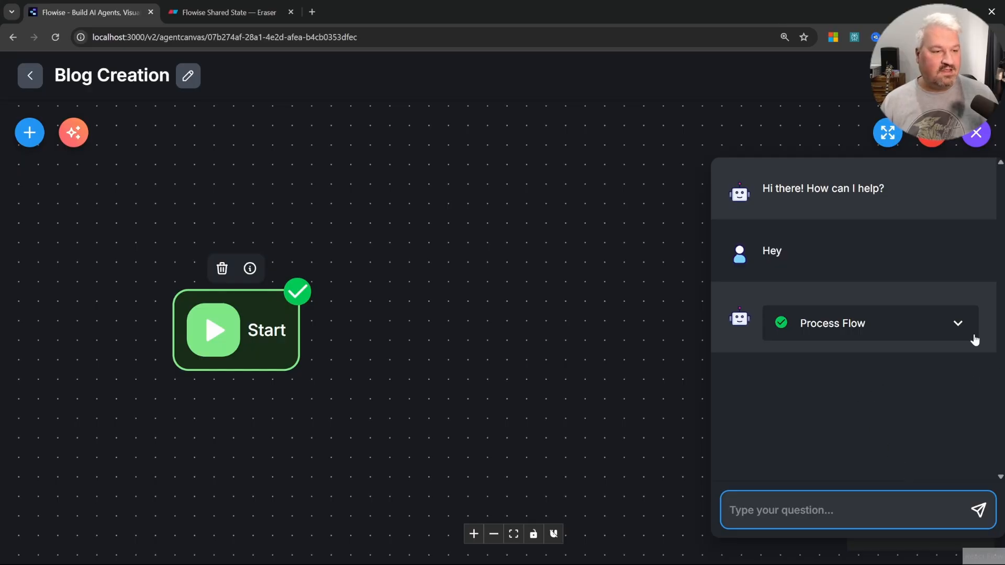
Step: Inspect the Start node's input and flow state keys in the process flow details, then close the chat
left_click(953, 322)
left_click(914, 373)
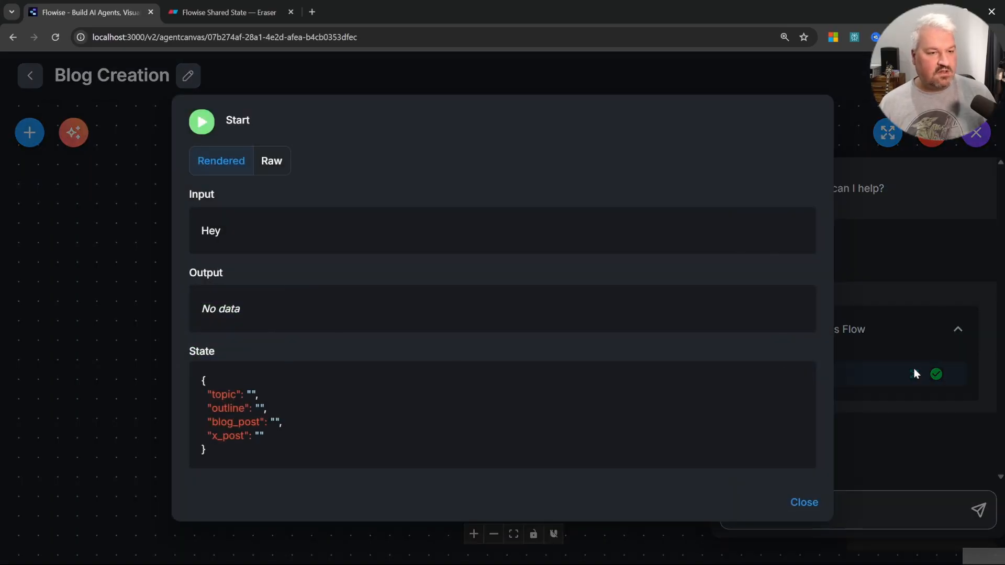
double_click(209, 231)
double_click(253, 396)
left_click(252, 397)
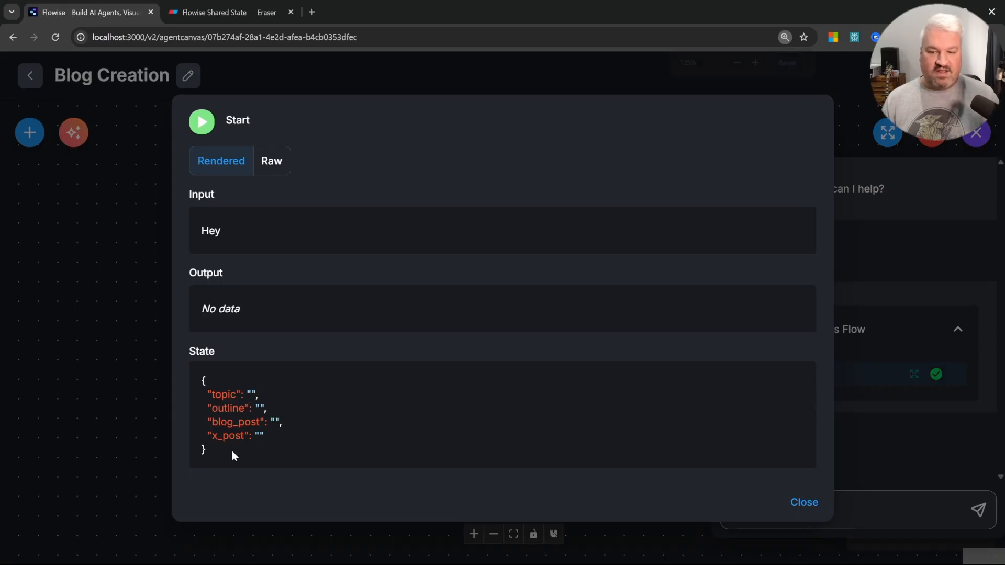
left_click_drag(212, 396, 237, 394)
left_click(236, 393)
double_click(218, 395)
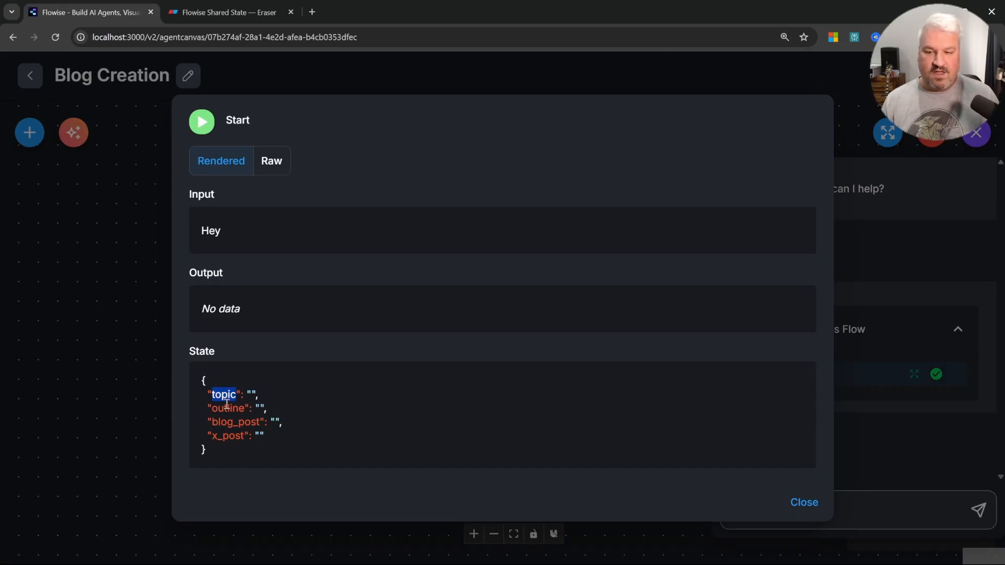
double_click(225, 409)
left_click(225, 422)
double_click(225, 436)
left_click(225, 434)
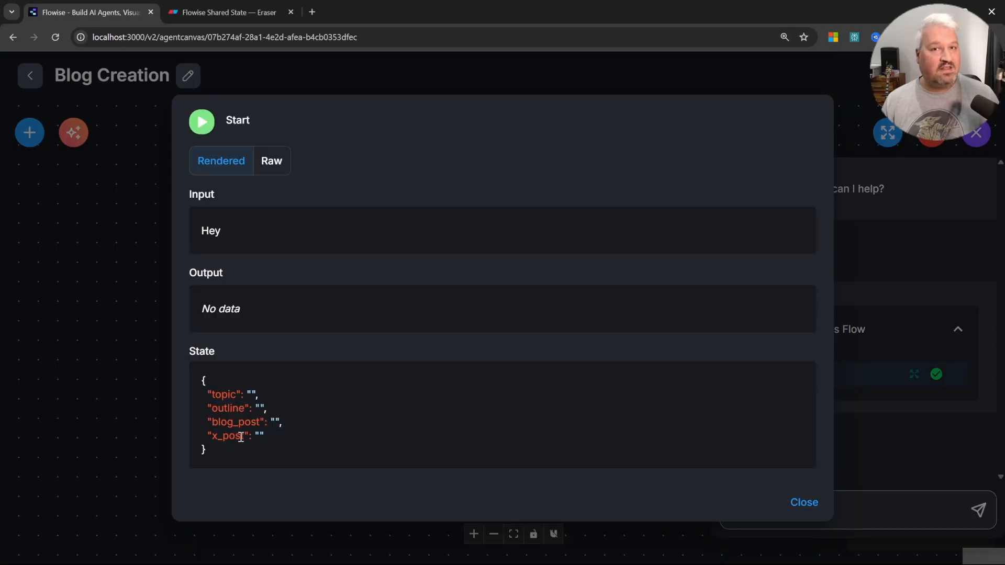
left_click_drag(304, 442, 202, 397)
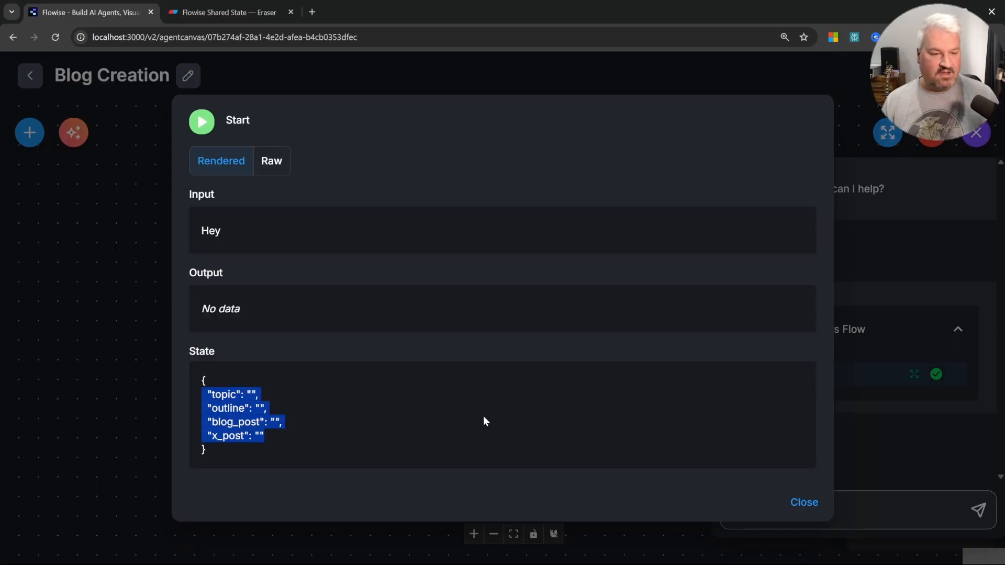
left_click(408, 348)
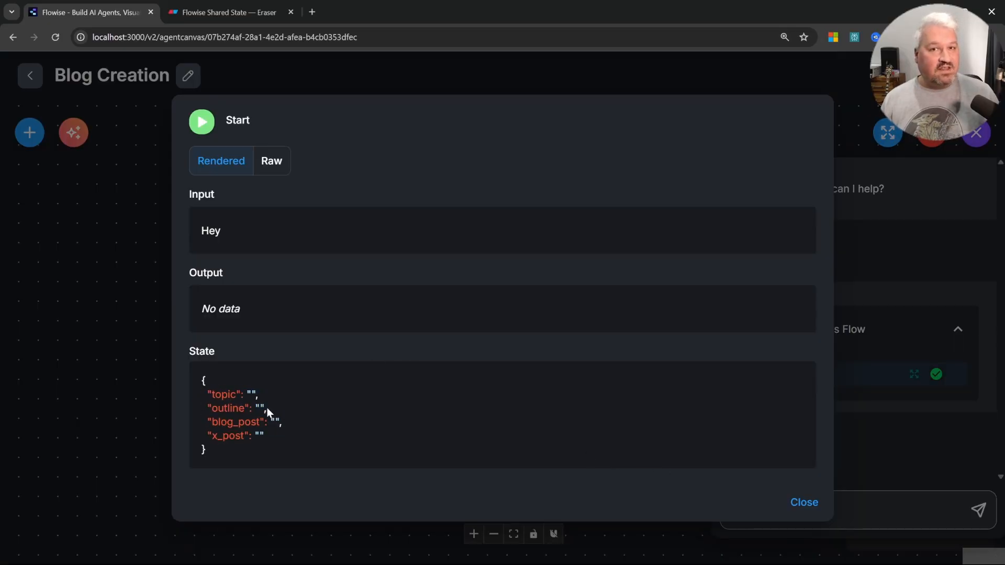
left_click(805, 502)
left_click(976, 133)
Step: Add an LLM node to the canvas and rename it Grab Topic
left_click(27, 137)
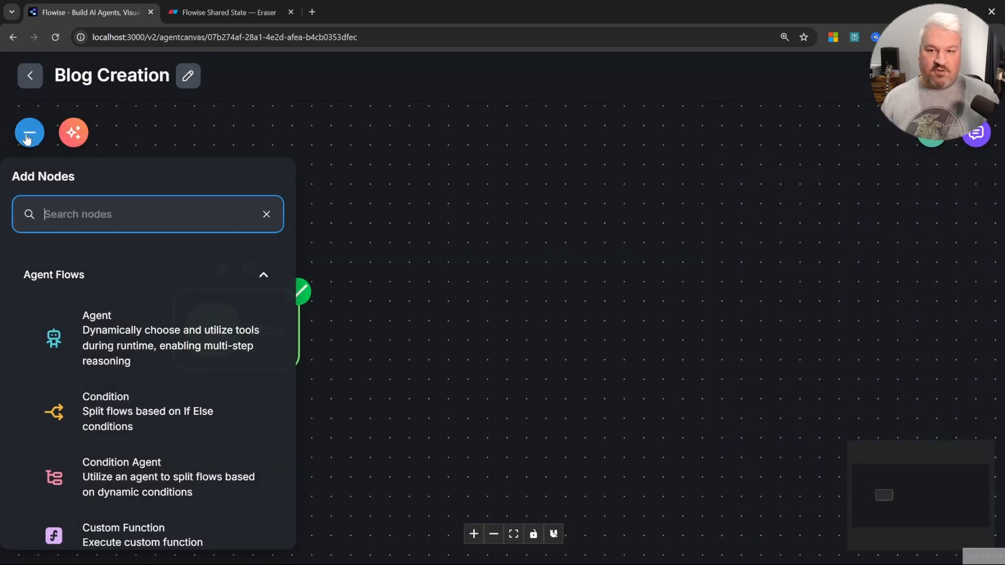
scroll(231, 310, "down", 5)
left_click_drag(191, 492, 438, 325)
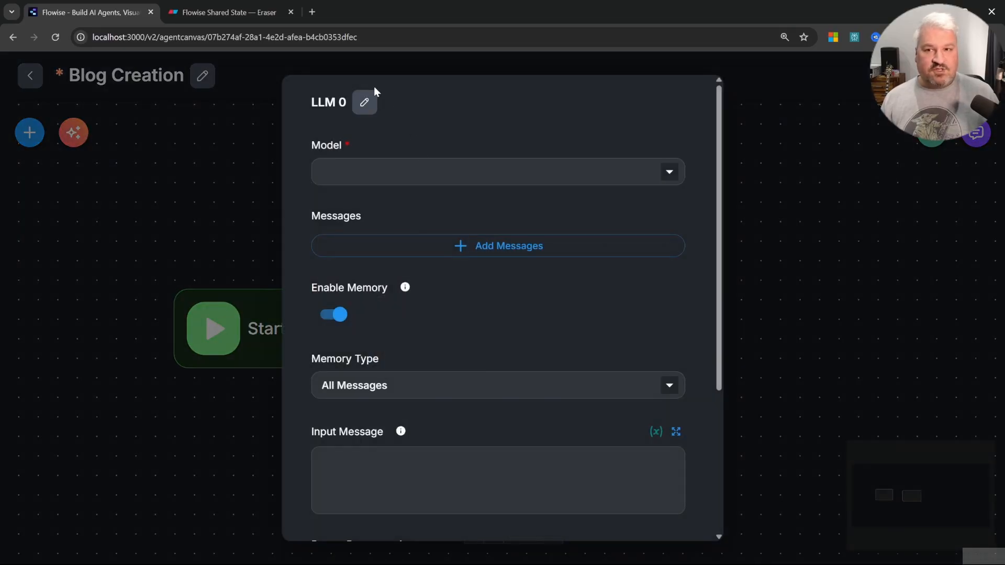
left_click(364, 103)
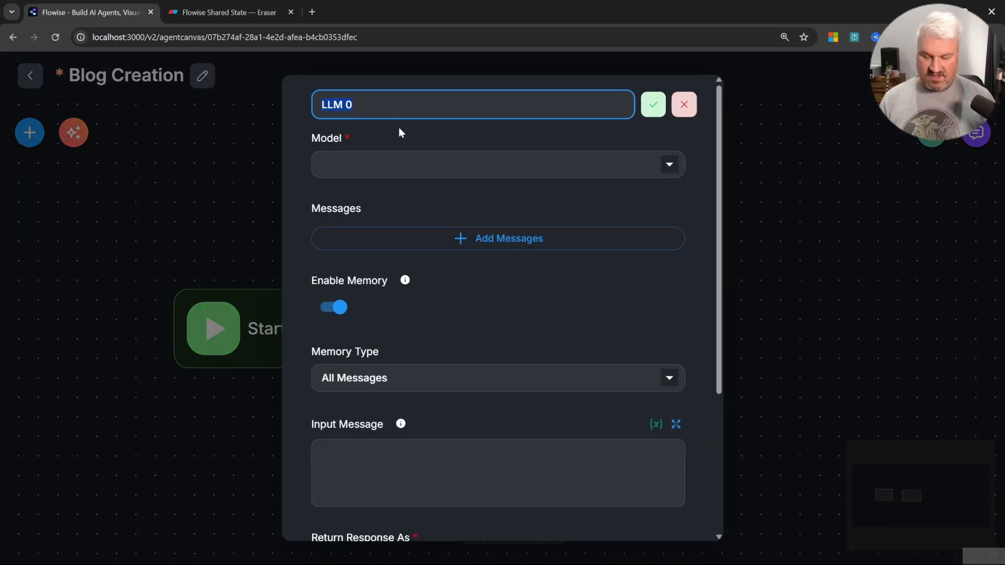
type("Grab Topoc")
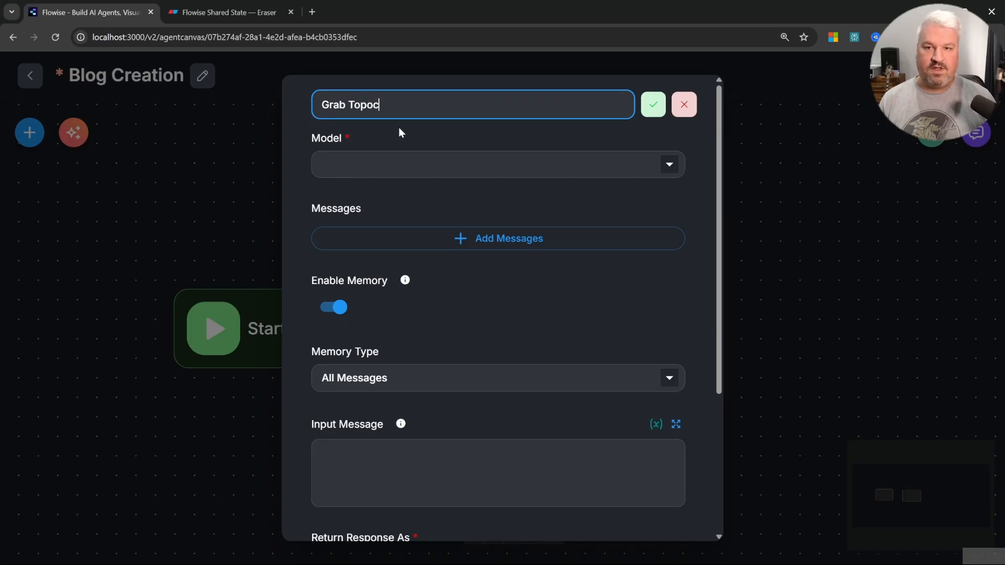
key("BackSpace")
key("BackSpace")
type("ic")
left_click(655, 109)
Step: Set the Grab Topic node's model to ChatOllama with the model name llama3.2
left_click(672, 174)
scroll(459, 321, "down", 3)
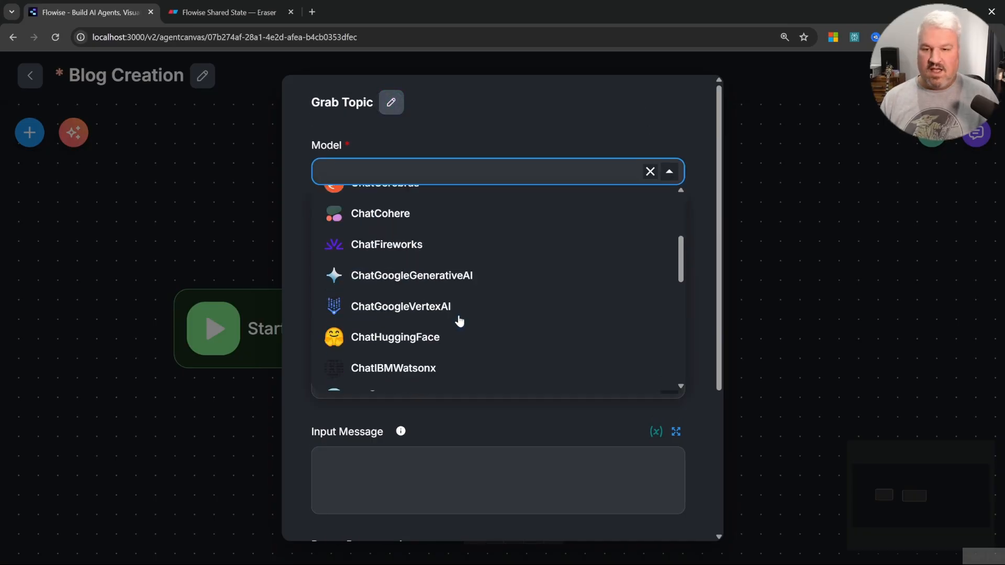
scroll(459, 321, "down", 7)
left_click(384, 202)
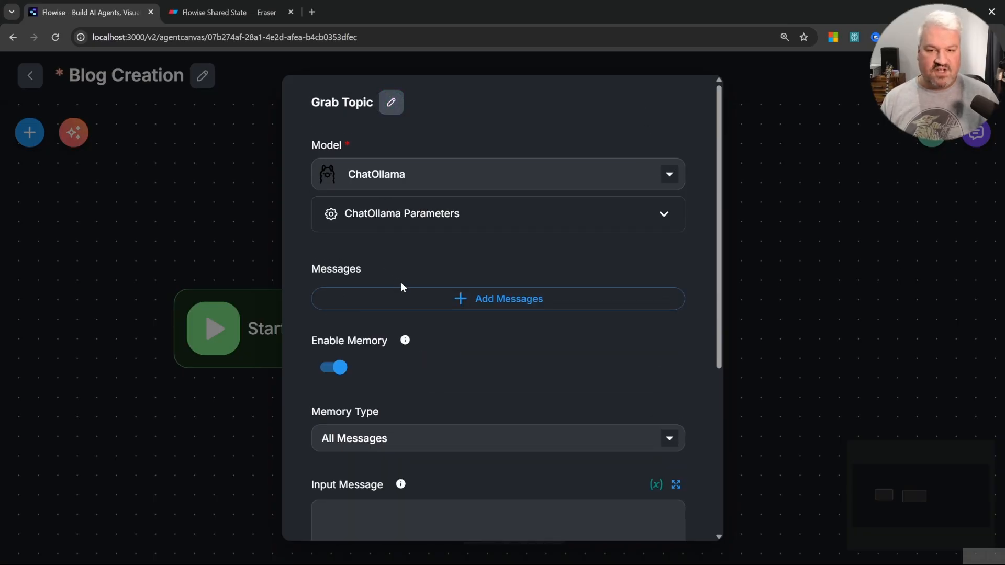
left_click(453, 222)
left_click(412, 368)
type("llama")
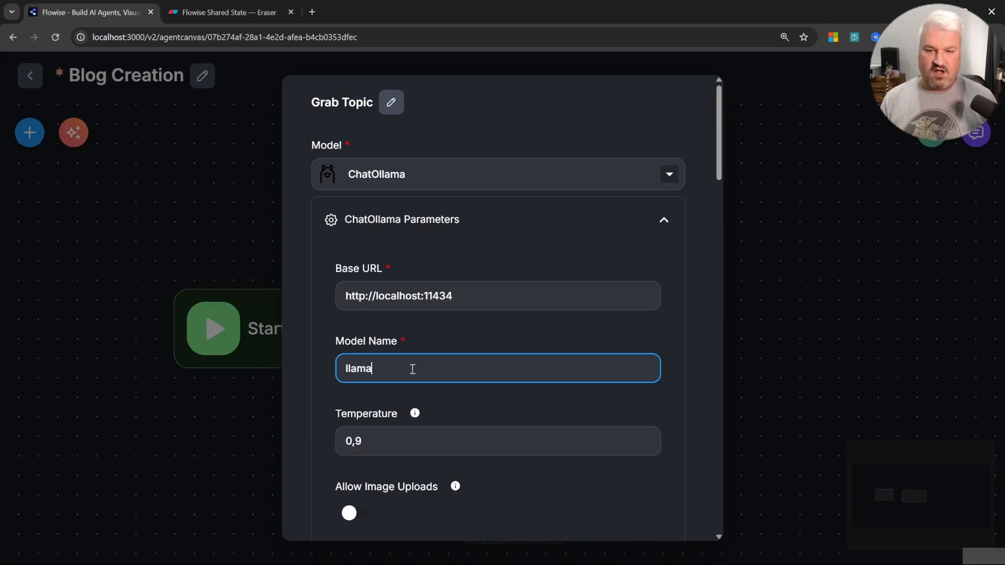
type("3.2")
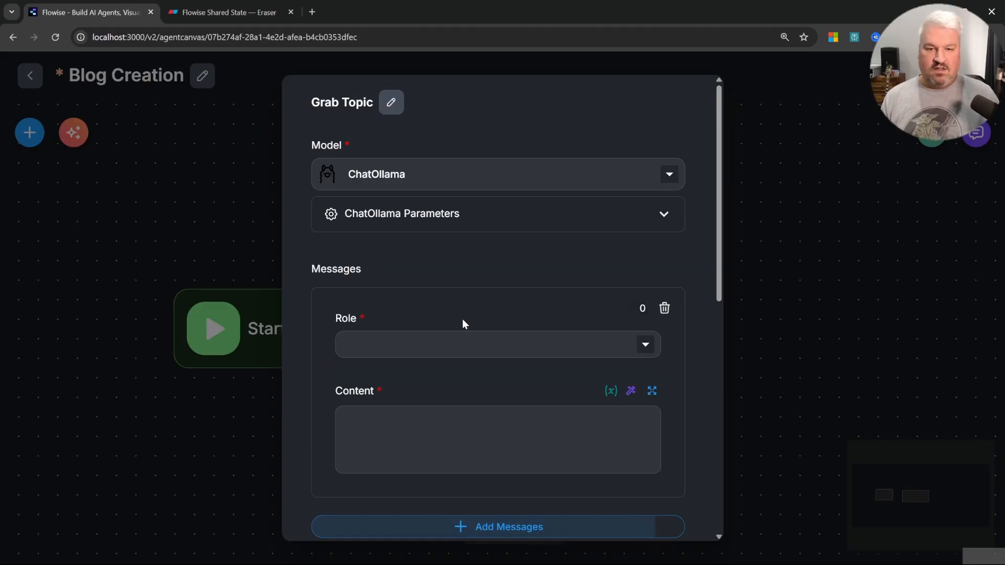
Step: Give the Grab Topic node a System message: "Extract the topic from the user's message."
left_click(447, 344)
left_click(411, 375)
left_click(454, 427)
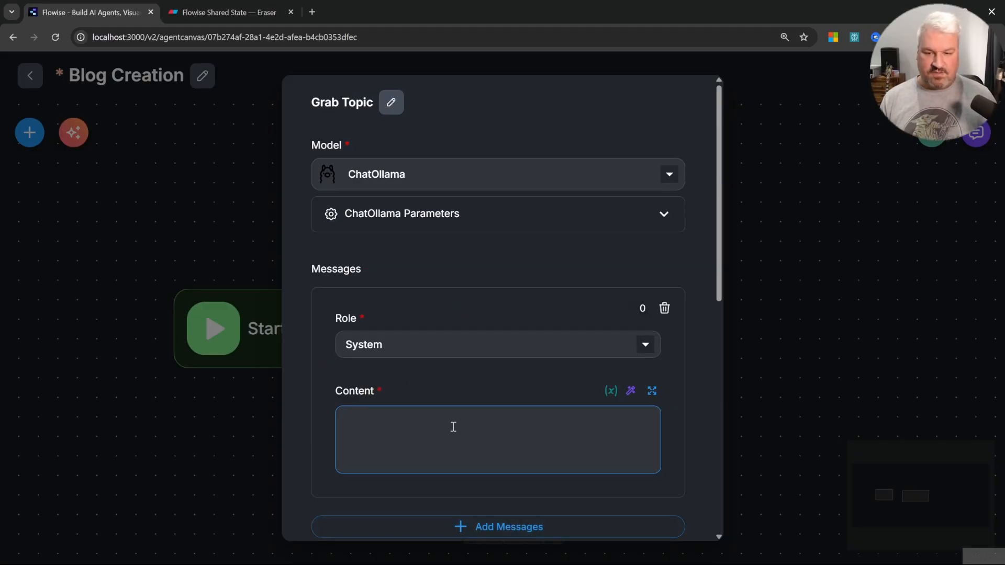
type("Extract the topic ")
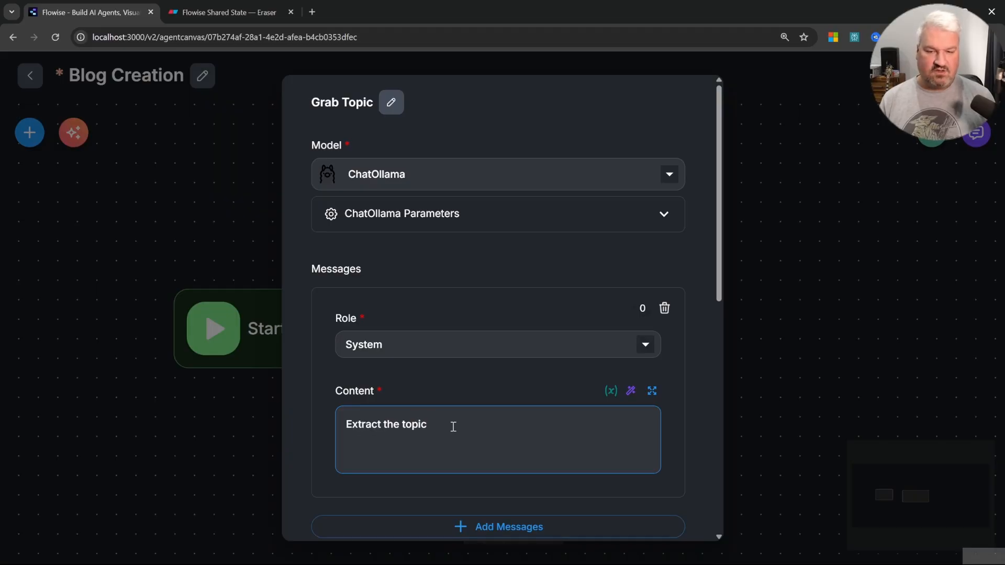
type("from the user's message")
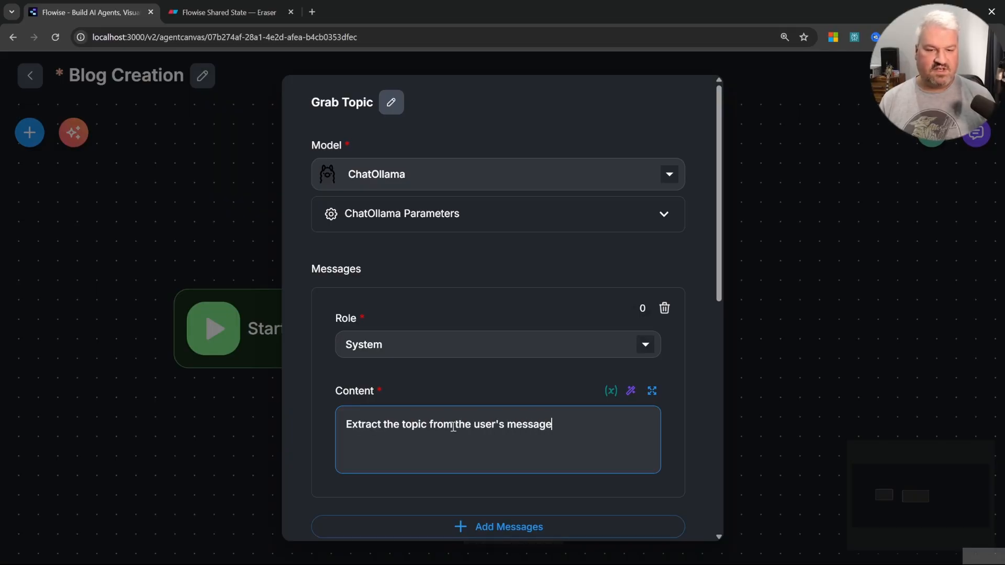
Step: Add a User message whose content is "User message:" followed by the {{ question }} variable
scroll(496, 348, "down", 3)
left_click(496, 348)
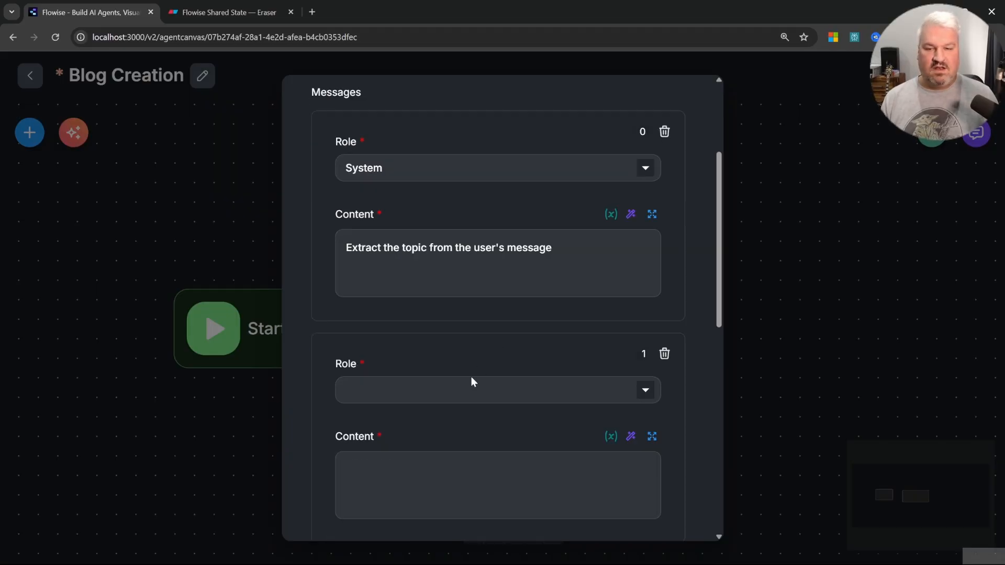
left_click(471, 384)
left_click(367, 492)
scroll(429, 481, "down", 3)
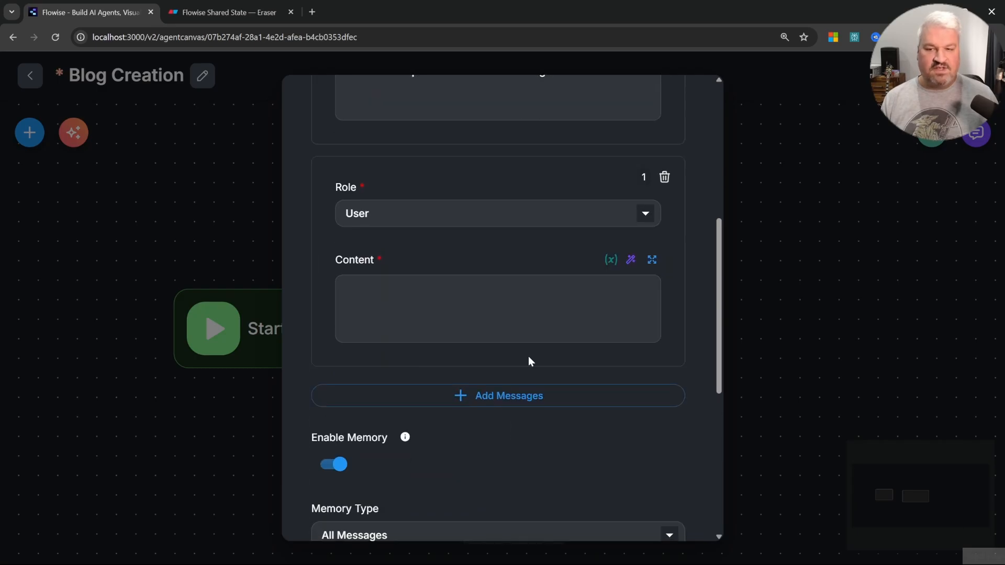
left_click(532, 311)
type("User")
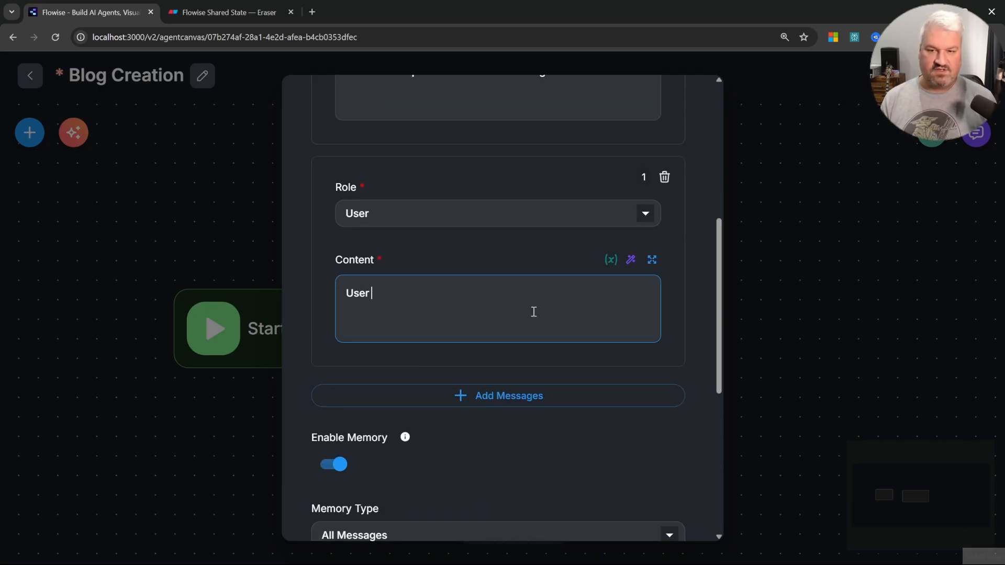
type(" message: ")
type("{{")
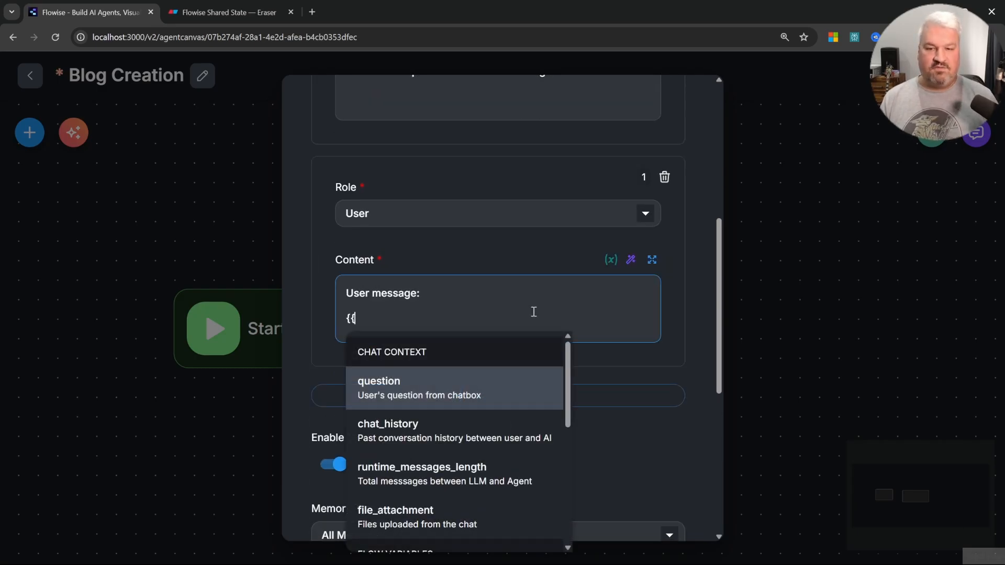
left_click(383, 388)
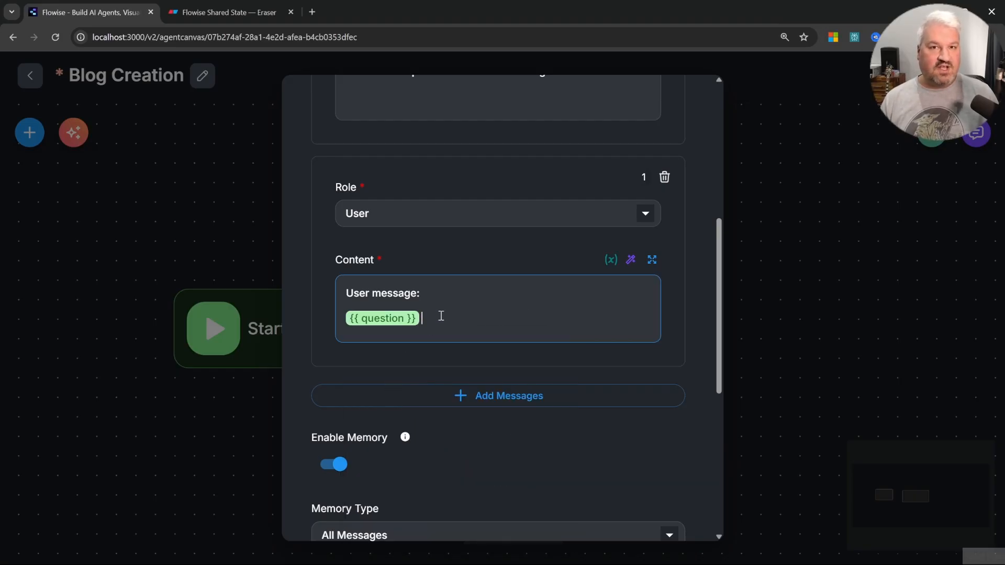
Step: Turn off memory for Grab Topic and add an Update Flow State entry, then close the node settings
left_click(337, 466)
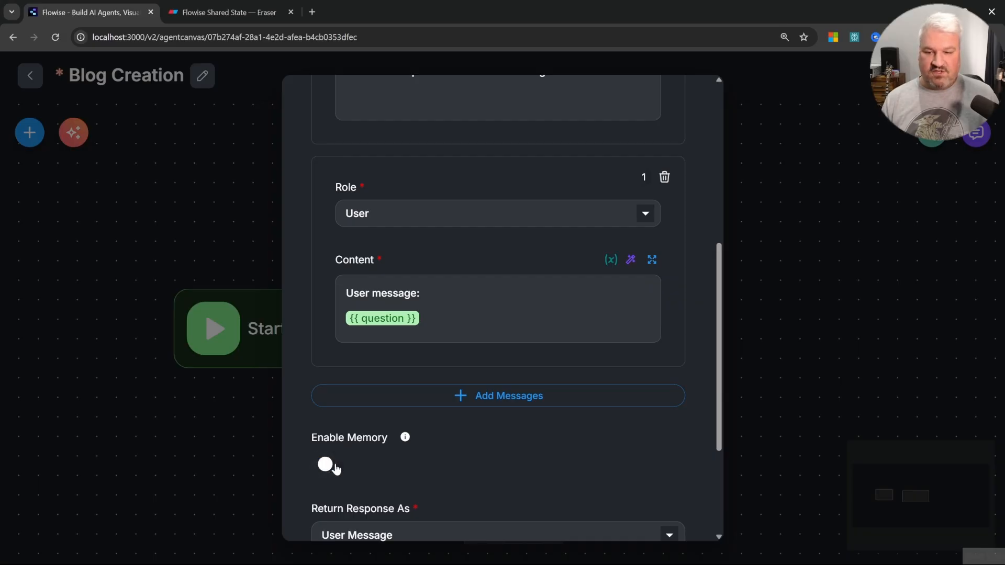
scroll(526, 276, "down", 4)
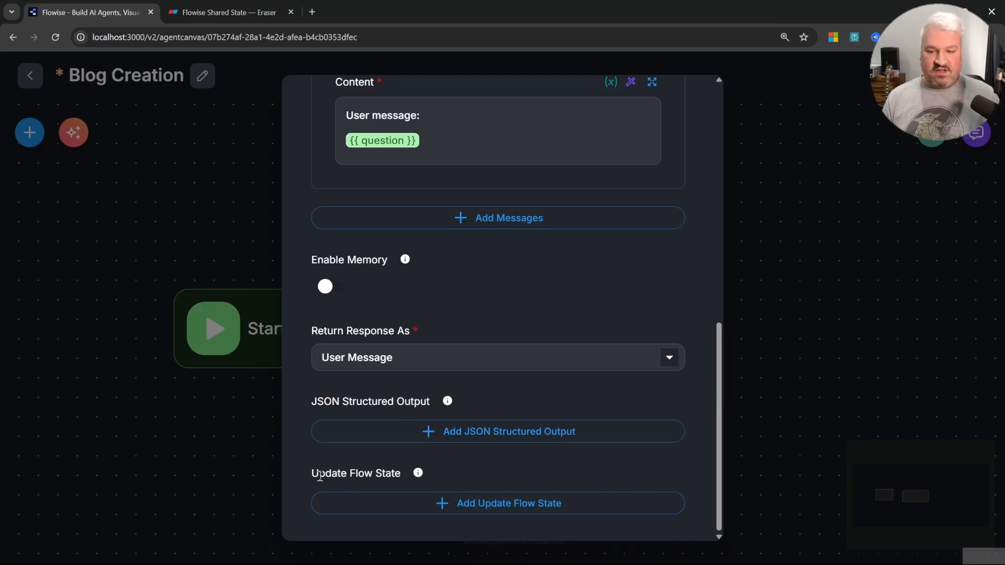
left_click(493, 508)
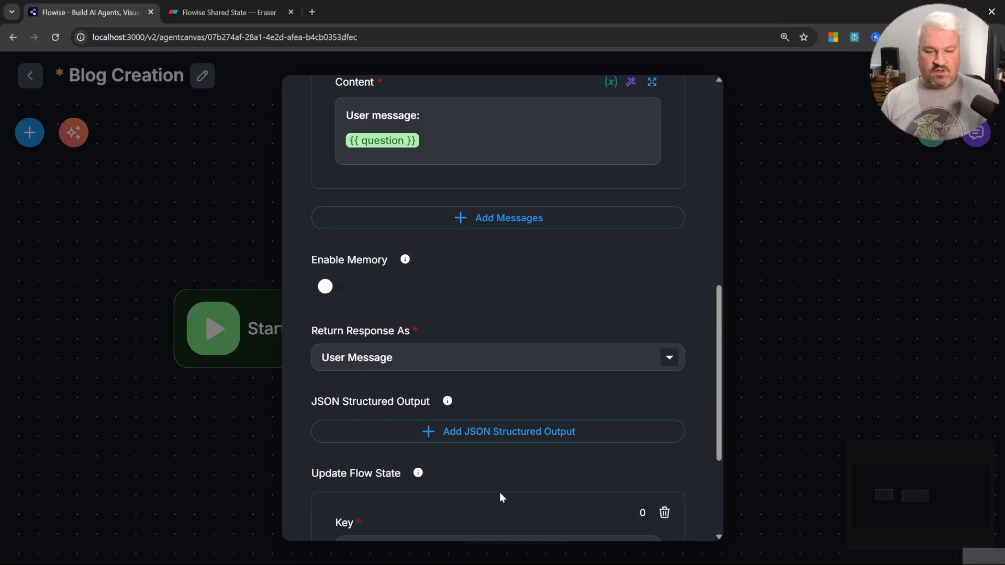
scroll(524, 471, "down", 3)
left_click(423, 361)
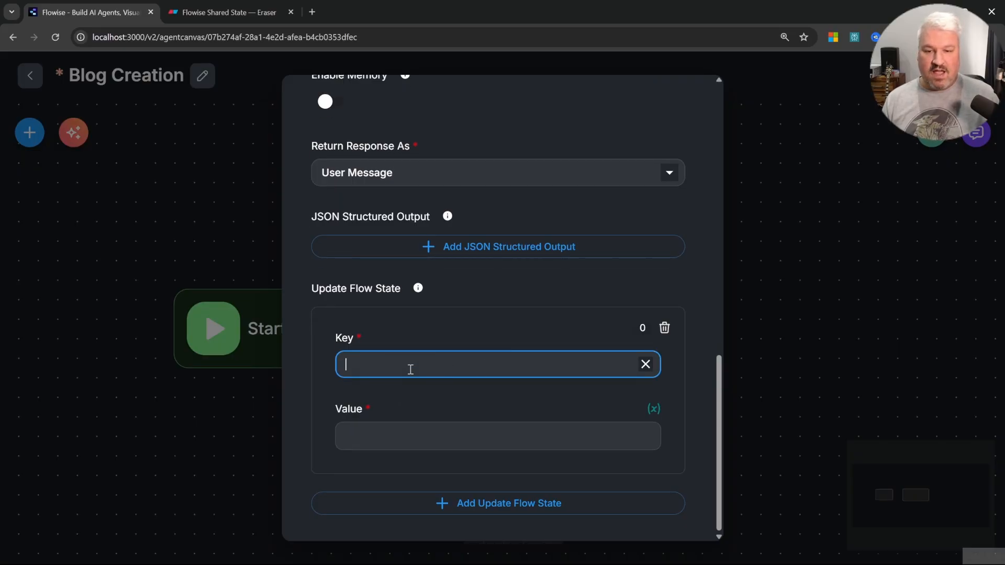
left_click(813, 333)
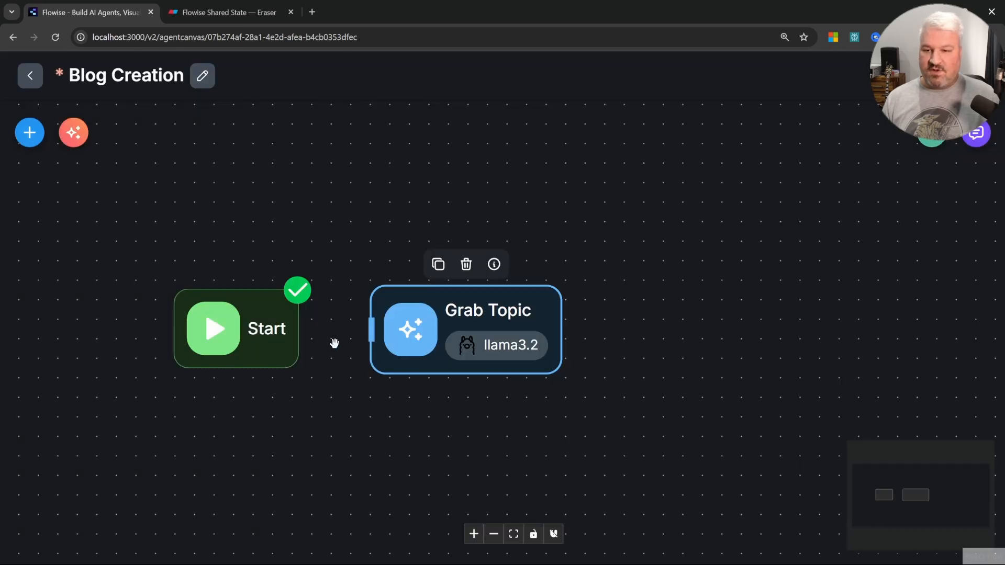
Step: Connect the Start node to the Grab Topic node and save the flow
left_click_drag(299, 329, 371, 329)
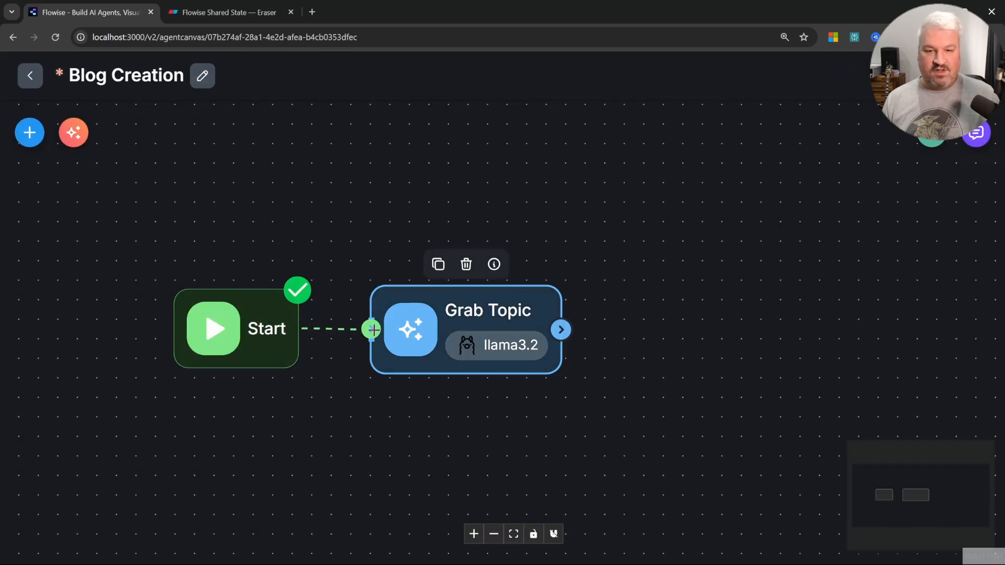
key("ctrl+s")
Step: Set the Grab Topic flow state key to topic with the value {{ output }}
double_click(460, 332)
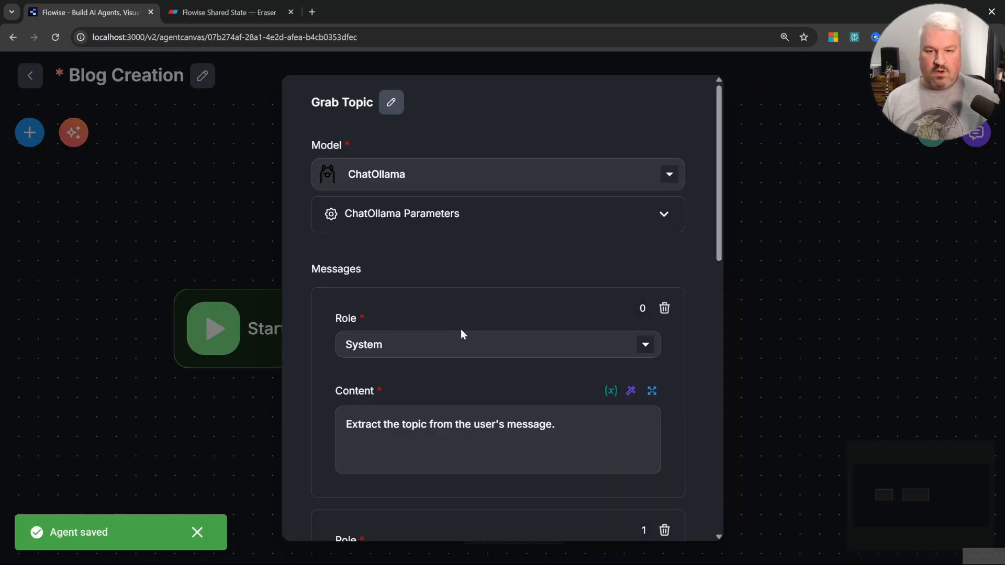
scroll(483, 357, "down", 10)
scroll(490, 357, "down", 2)
left_click(425, 357)
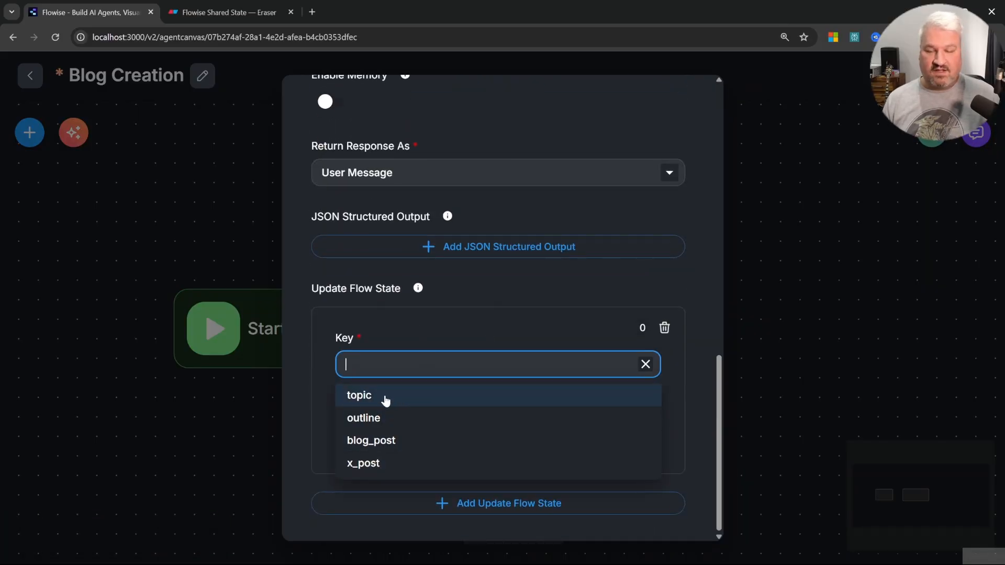
left_click(364, 396)
left_click(398, 434)
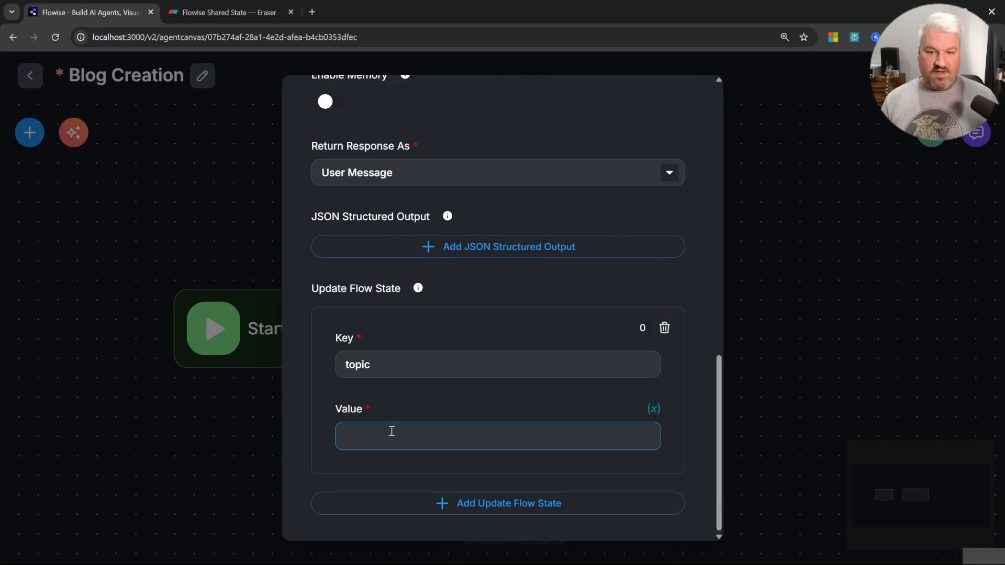
type("{{")
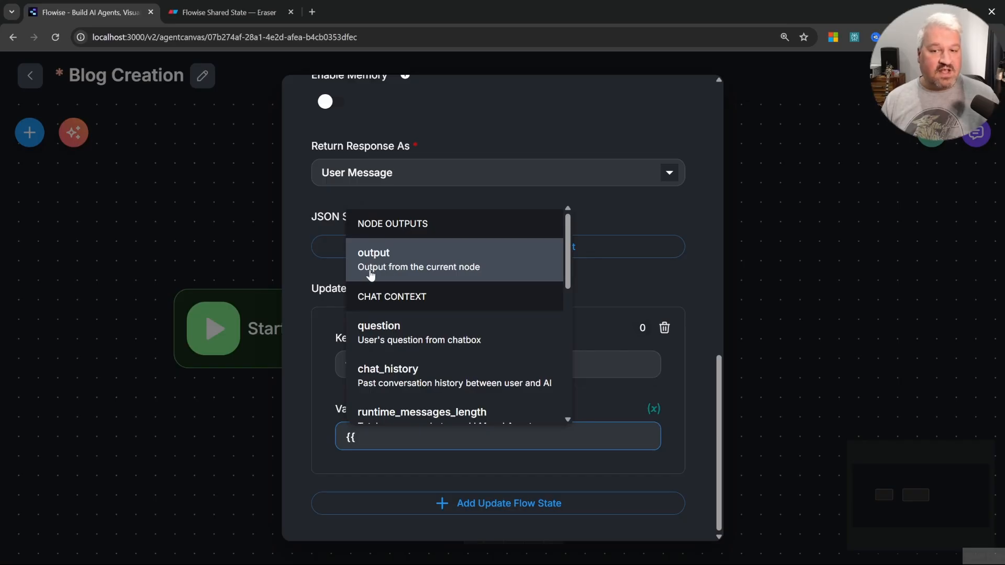
left_click(446, 266)
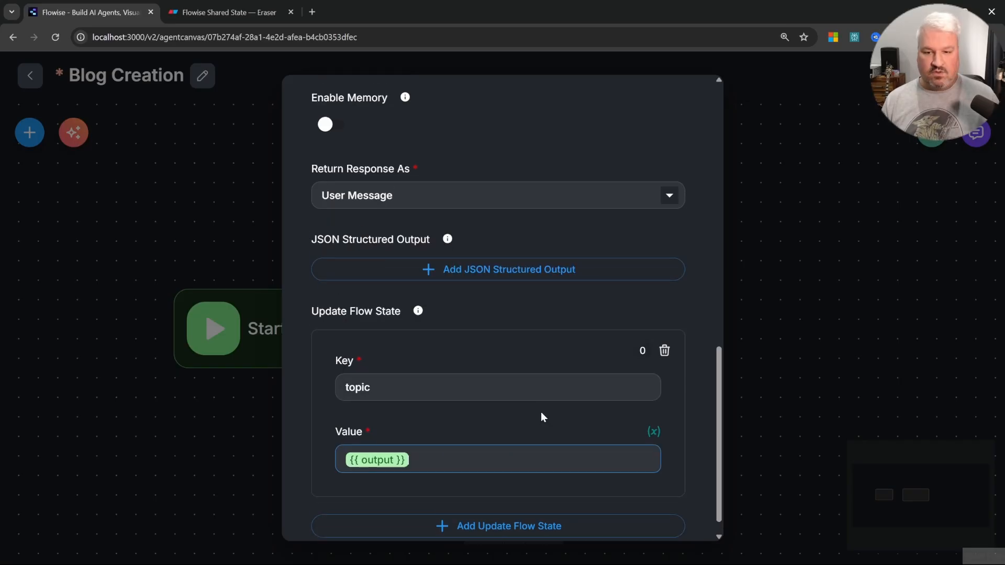
left_click(812, 254)
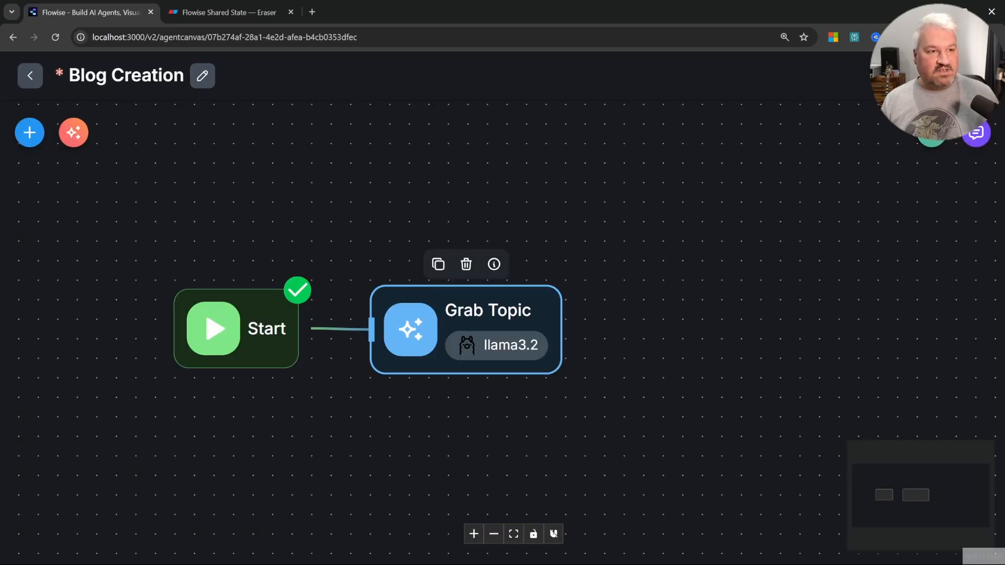
Step: Save the flow and send the chat message "I would like to create a Blog Post on How AI Agents can Assist developers in being more productive."
left_click(939, 76)
left_click(976, 133)
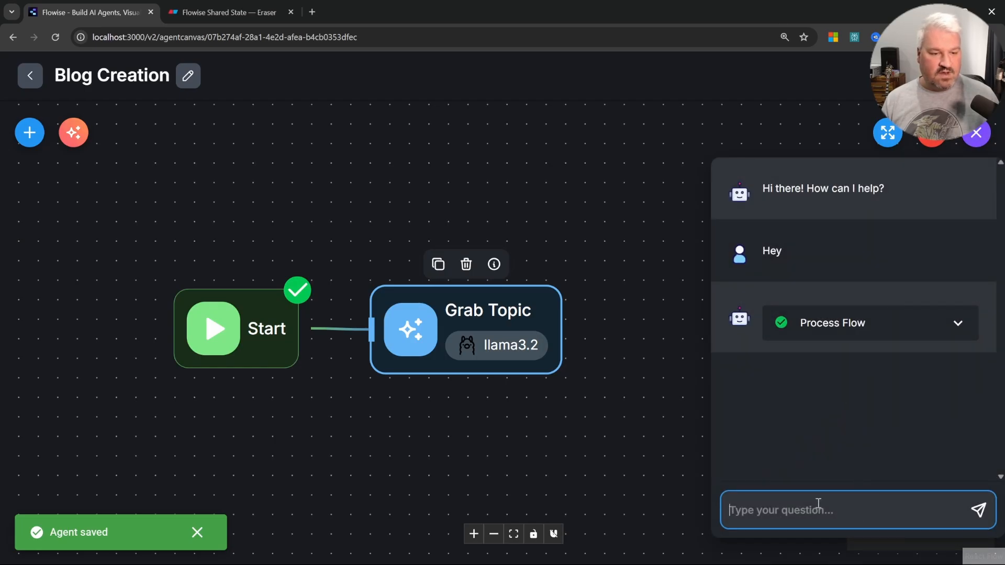
type("I would like to create a Blog Post on How AI Agents can Assist developers in being more productive.")
left_click(841, 501)
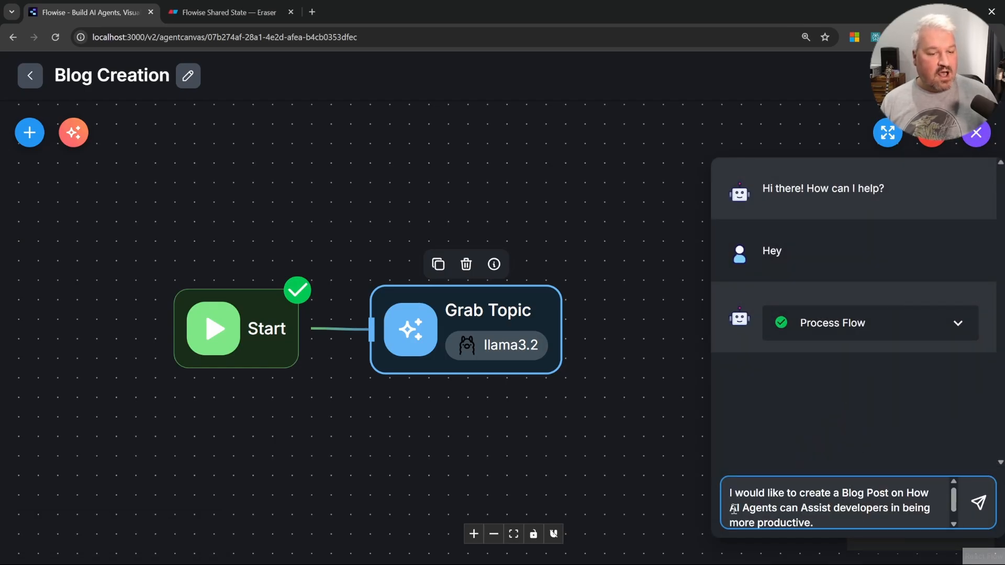
left_click_drag(739, 508, 870, 519)
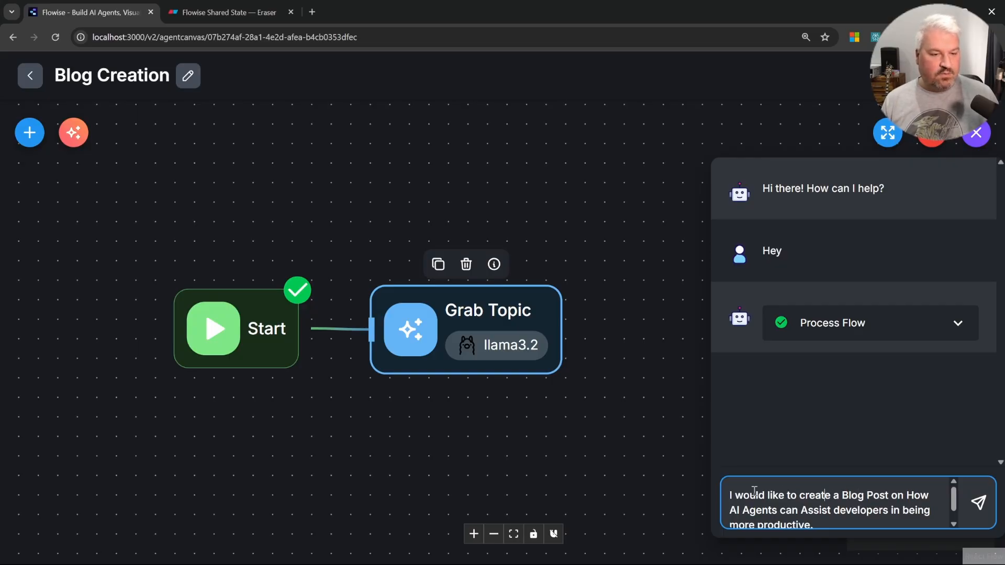
left_click_drag(729, 495, 849, 495)
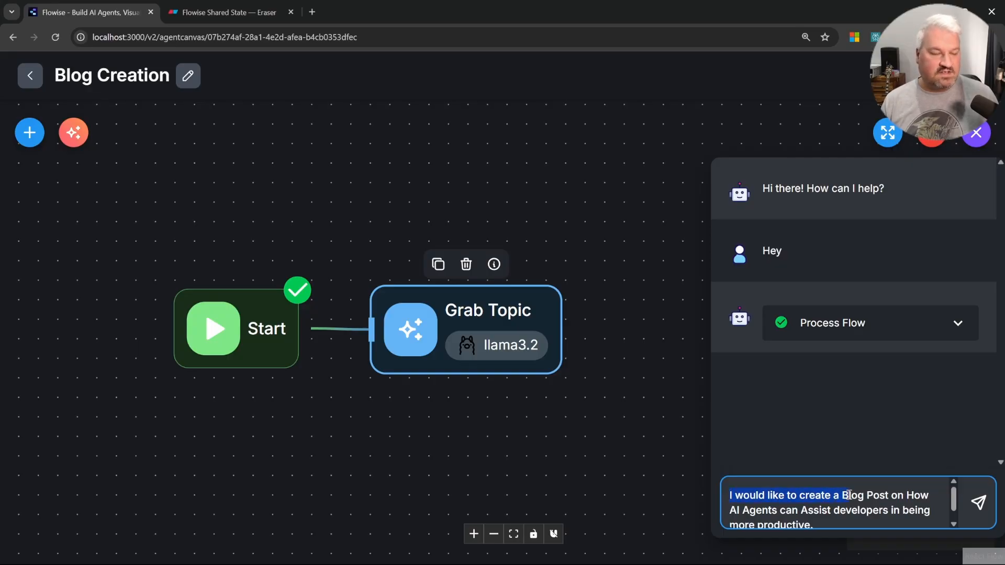
left_click(885, 500)
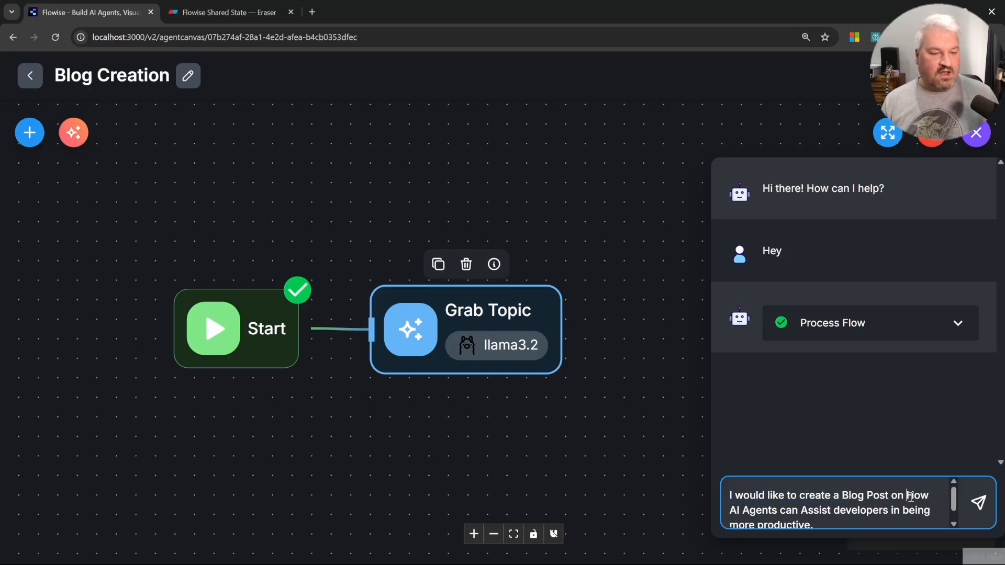
left_click_drag(911, 495, 925, 523)
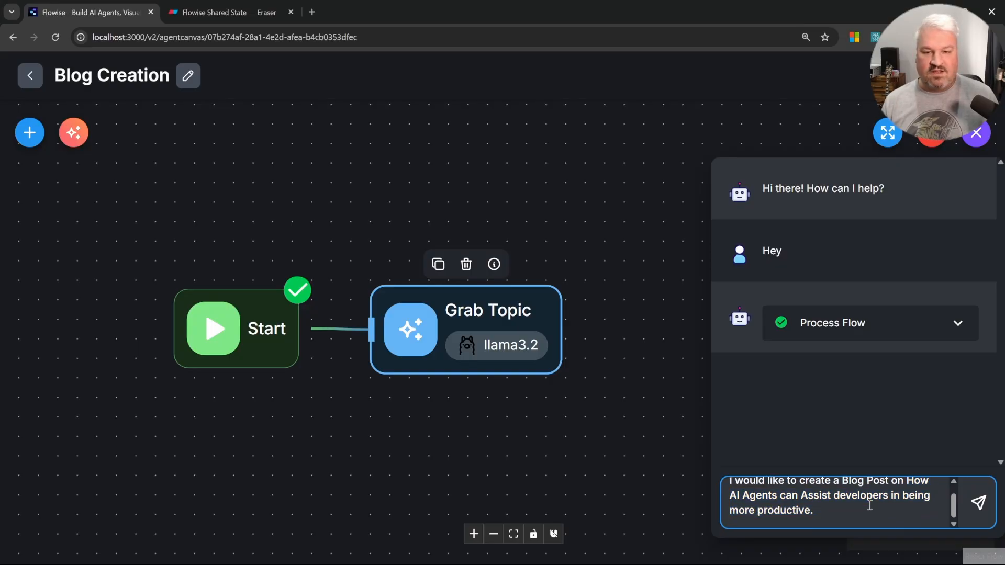
left_click(979, 504)
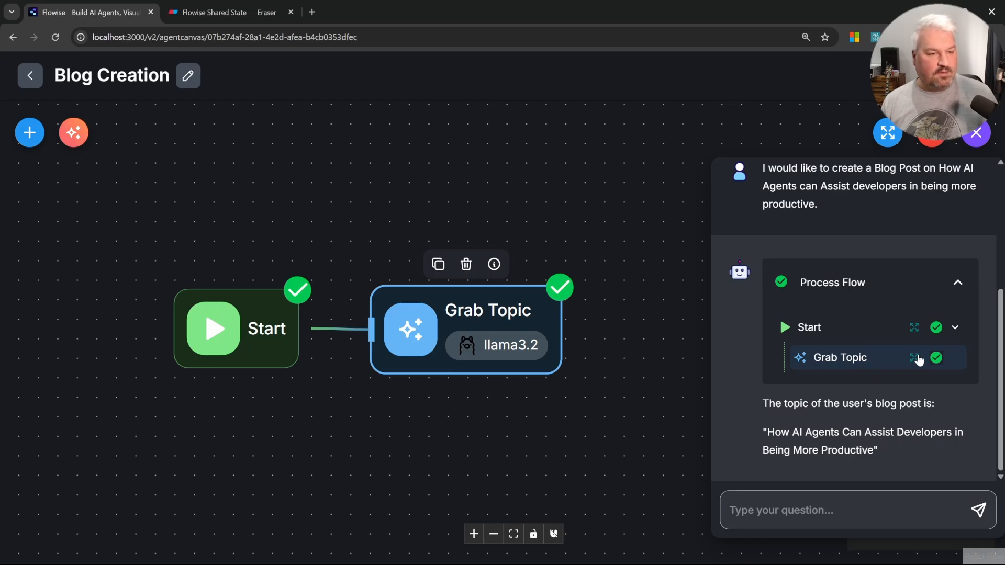
Step: Inspect the Grab Topic node's input, output and flow state in the process flow details, then close them
left_click(916, 359)
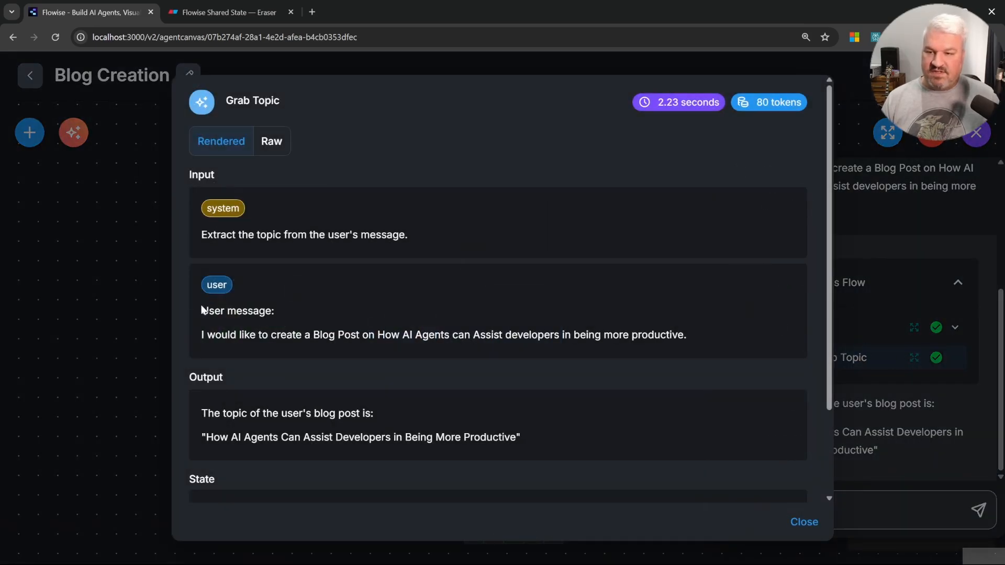
scroll(353, 330, "down", 2)
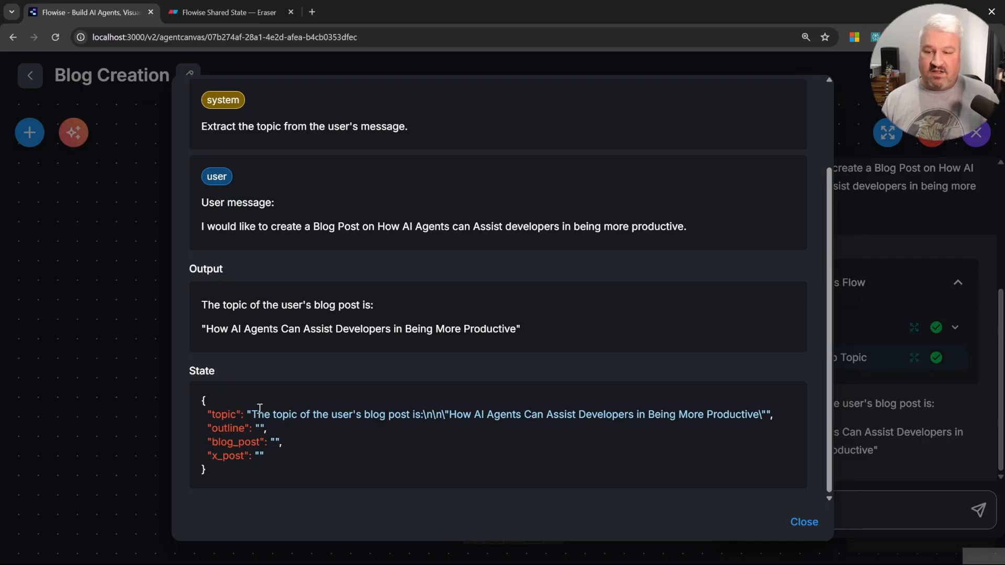
double_click(224, 416)
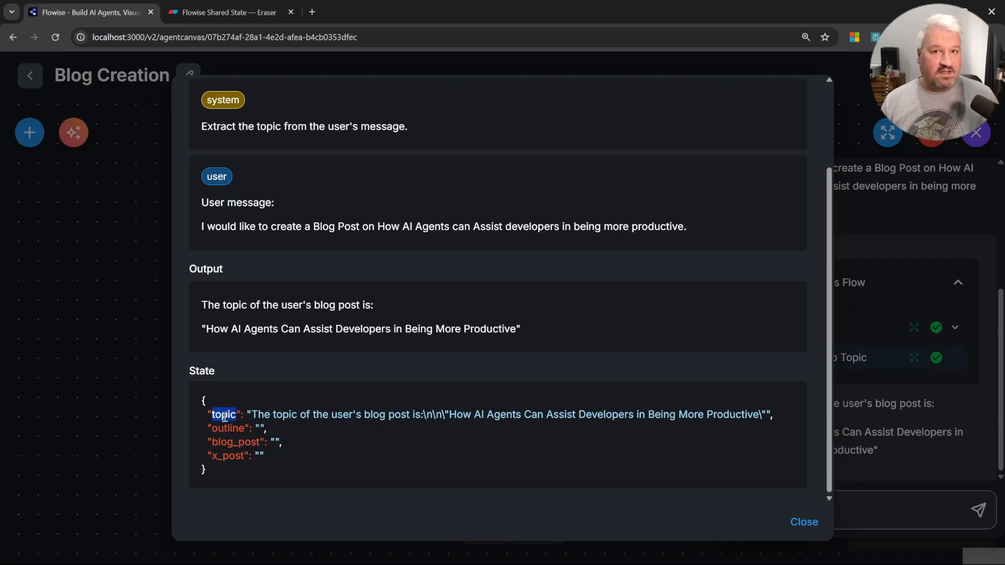
left_click(255, 413)
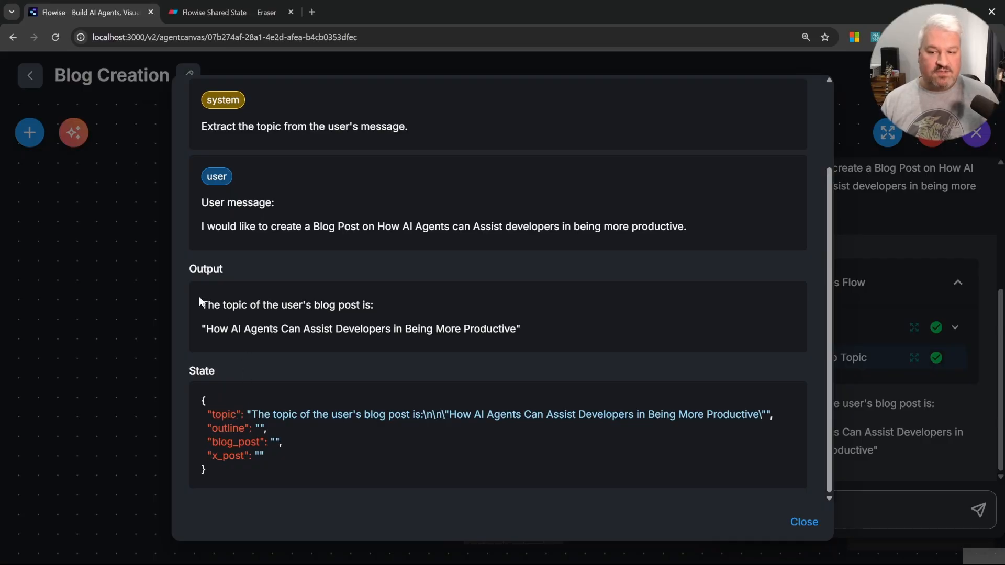
left_click_drag(199, 302, 503, 330)
left_click(354, 444)
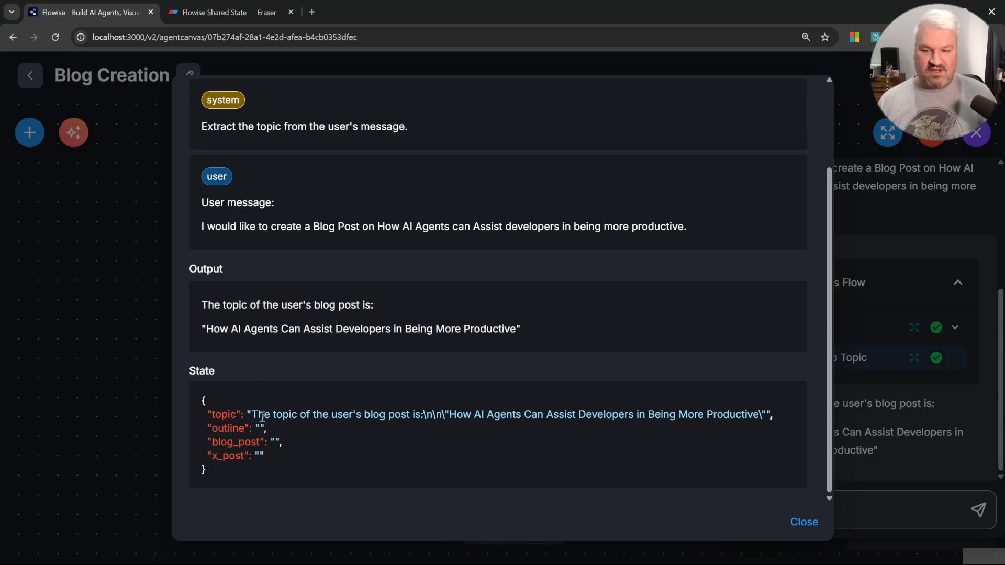
left_click_drag(255, 416, 420, 420)
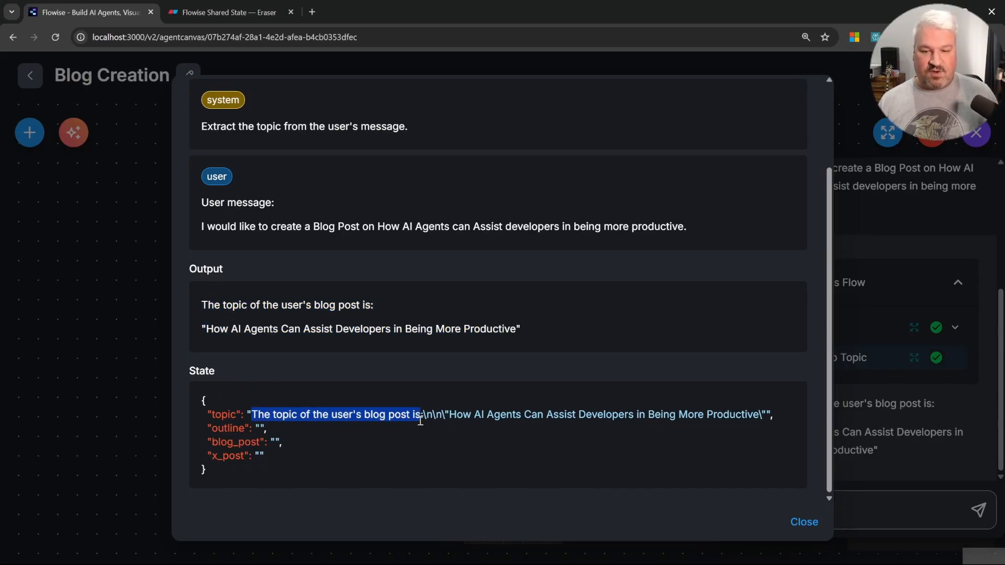
left_click(462, 433)
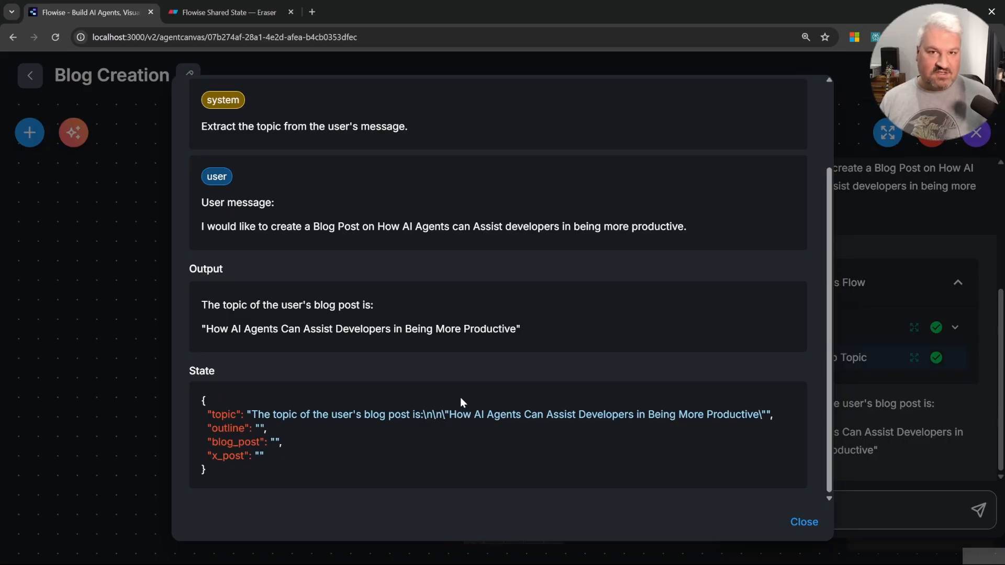
left_click(149, 309)
Step: Add "Respond with the topic only." to the Grab Topic node's system message, then save the flow
double_click(453, 329)
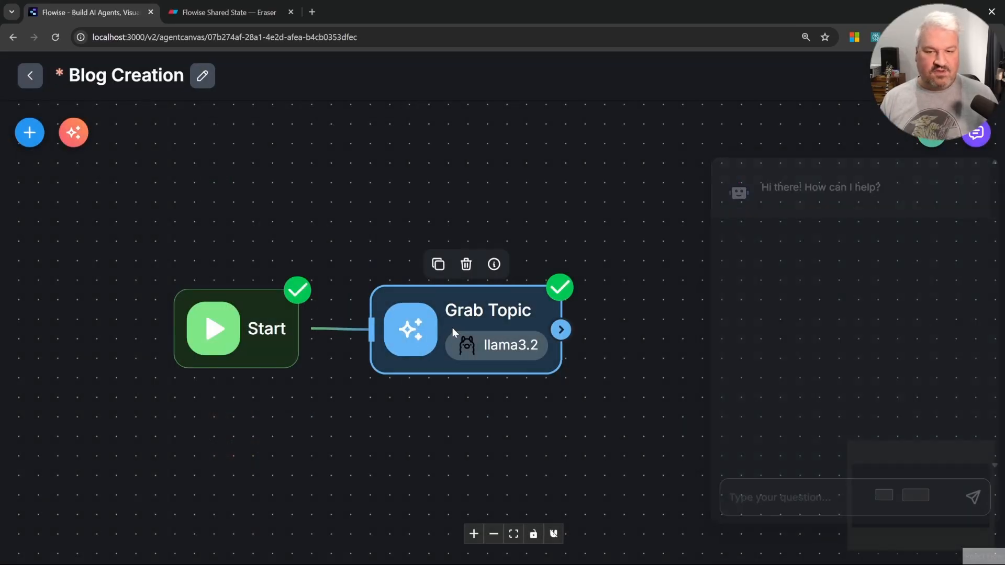
scroll(509, 325, "down", 3)
left_click(589, 311)
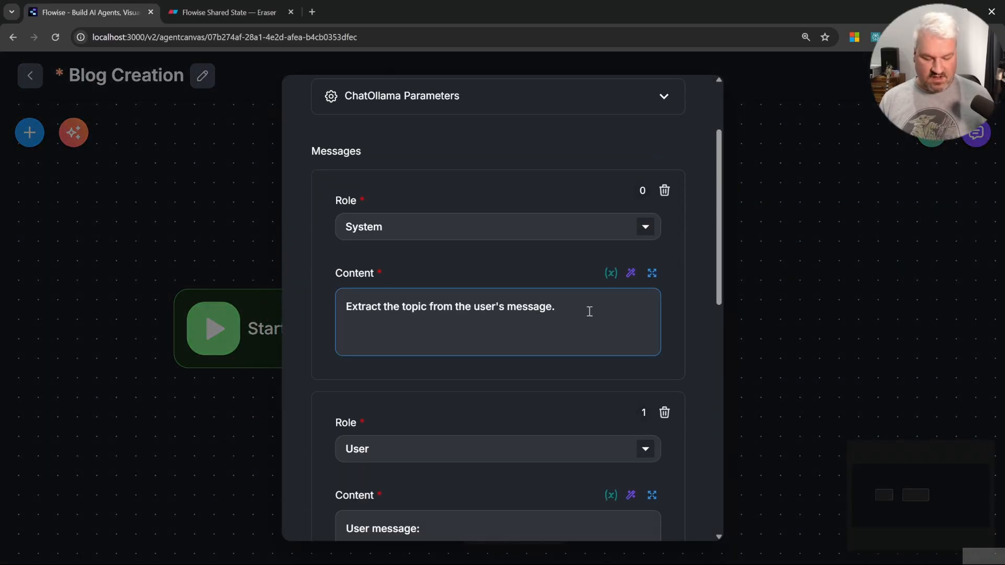
key("Return")
type("Respond w")
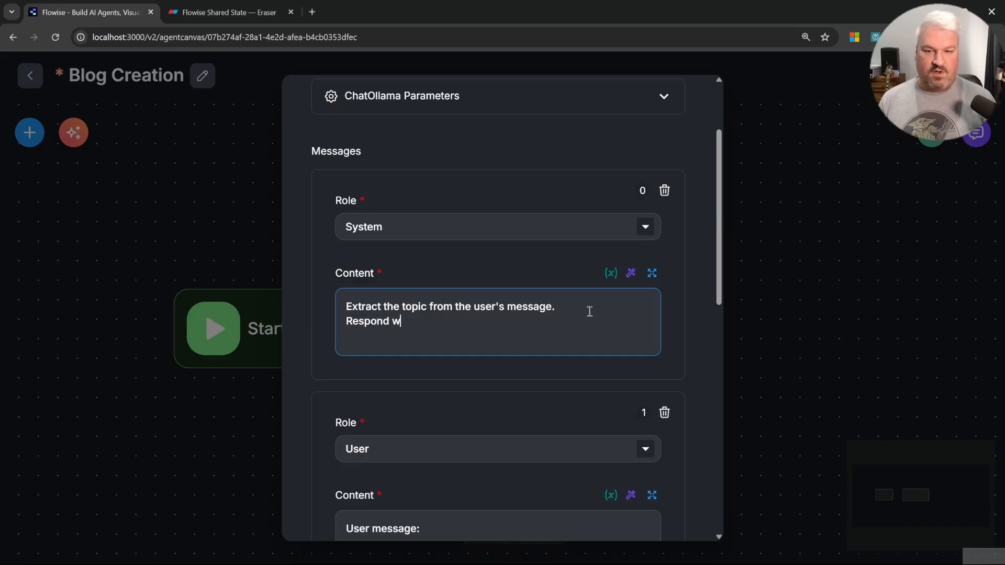
type("ith the topic o")
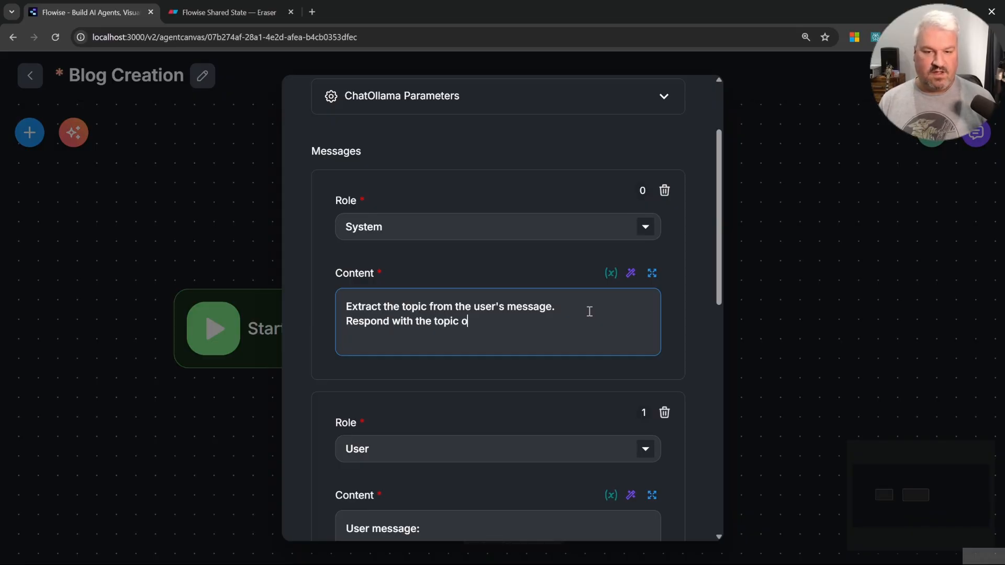
type("nly.")
left_click(888, 223)
left_click(937, 76)
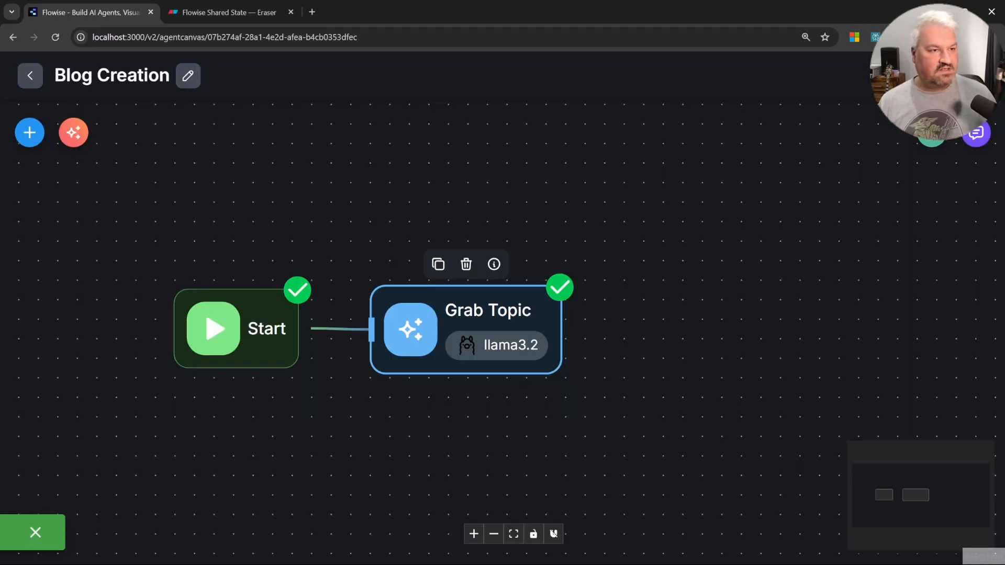
Step: Resend the previous blog post request message in the chat
left_click(976, 137)
key("Up")
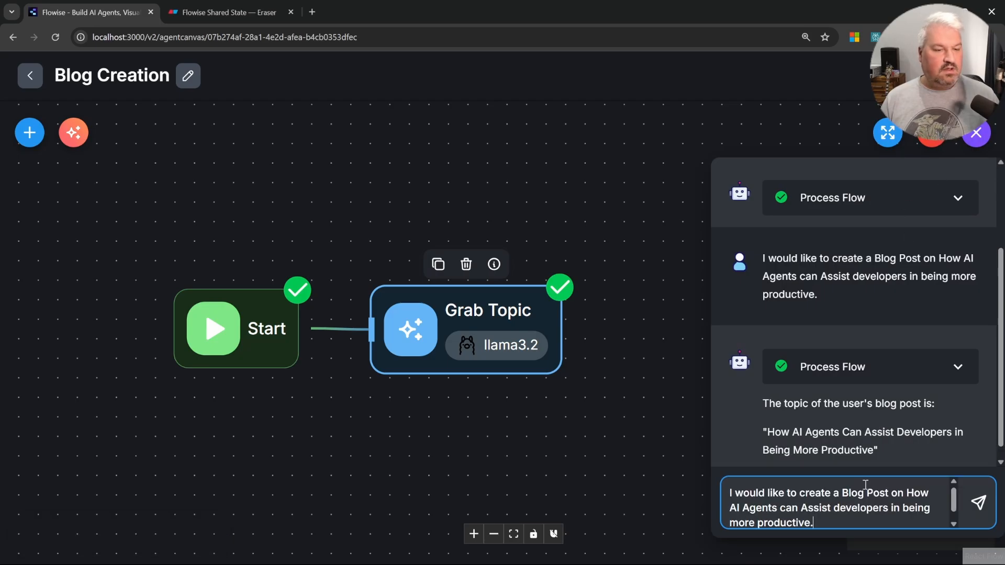
left_click(978, 510)
Step: Inspect the Start and Grab Topic nodes' process flow details, including the topic flow state value
left_click(899, 399)
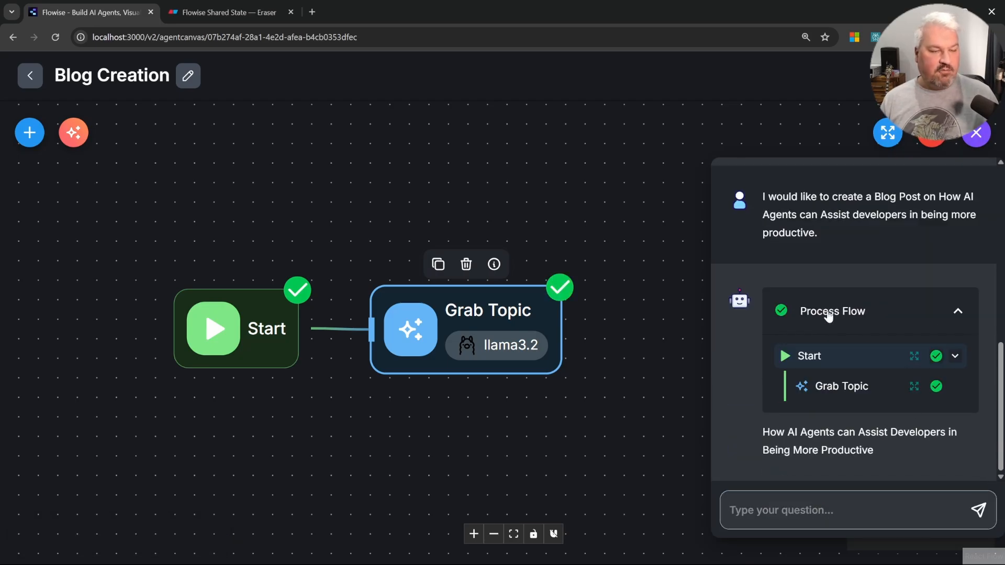
left_click(914, 356)
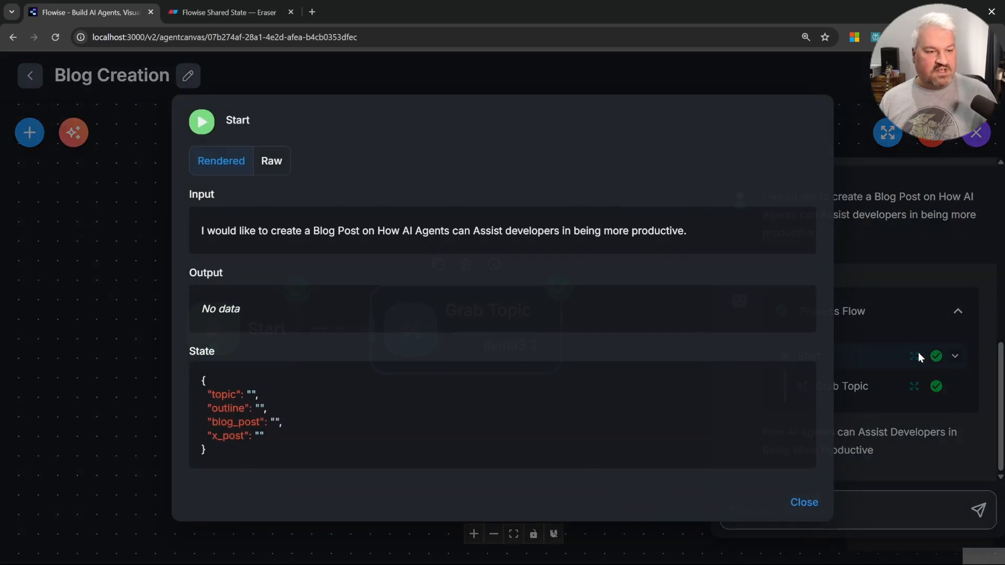
left_click_drag(234, 473, 184, 377)
left_click(184, 377)
left_click(795, 510)
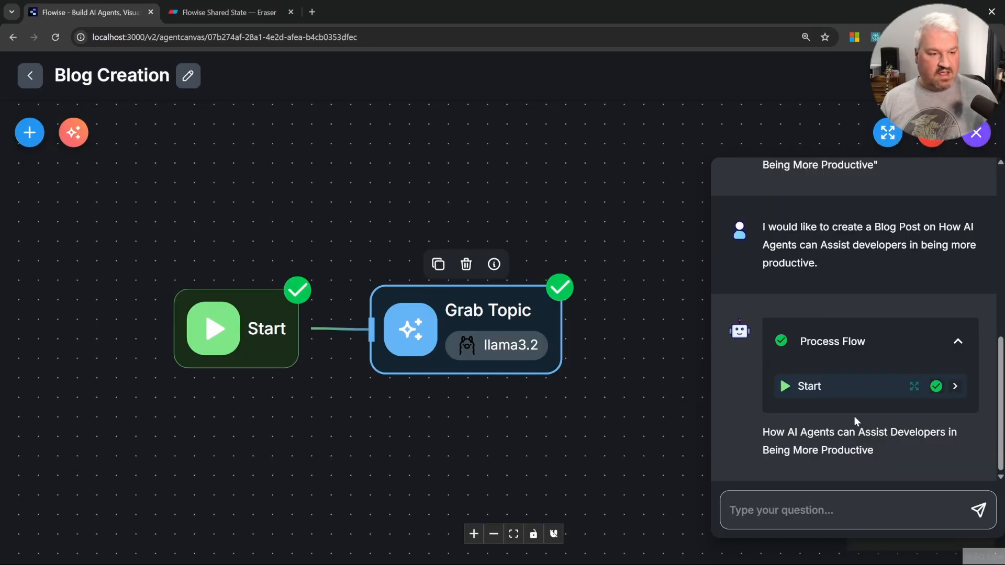
left_click(914, 416)
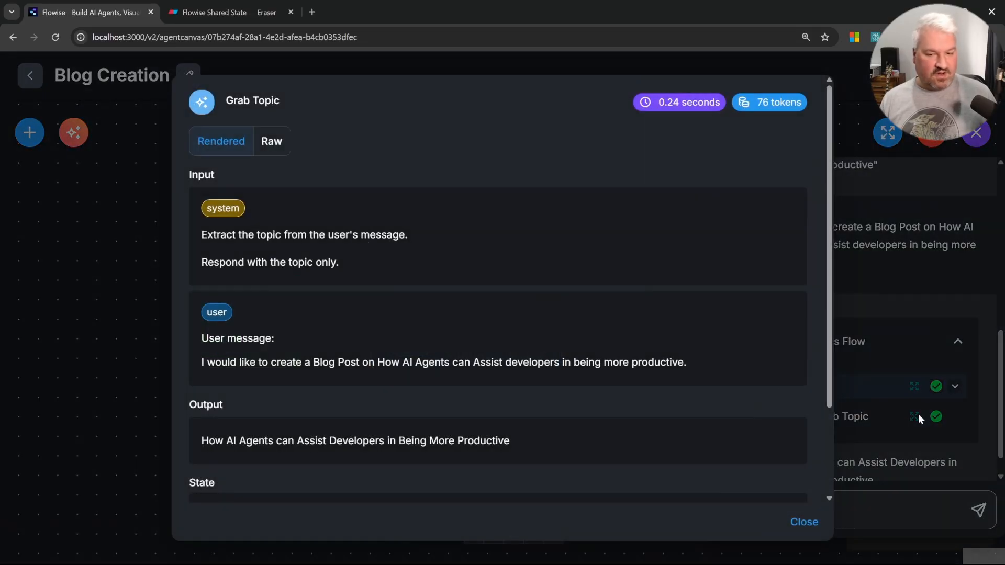
scroll(366, 426, "down", 2)
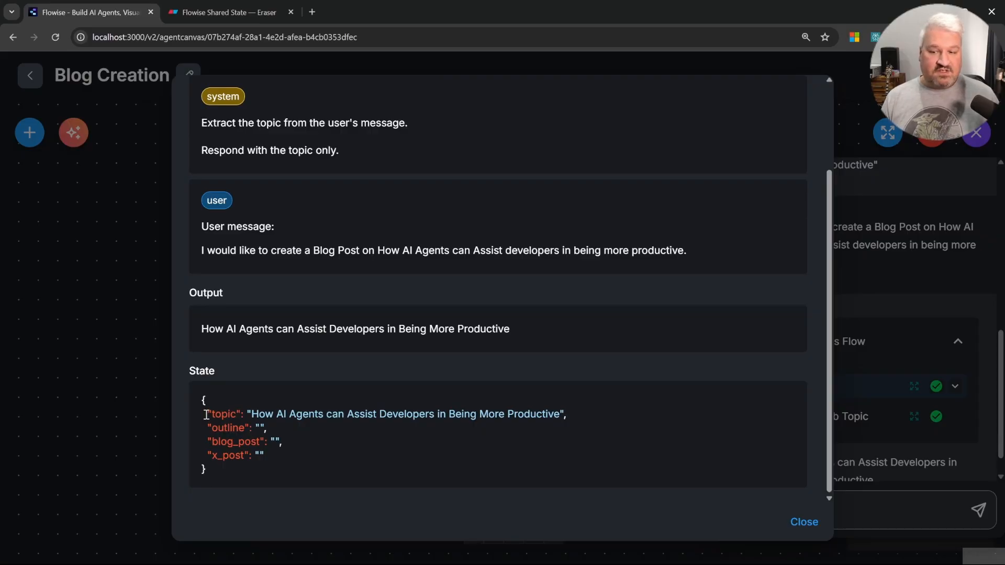
left_click_drag(205, 415, 588, 414)
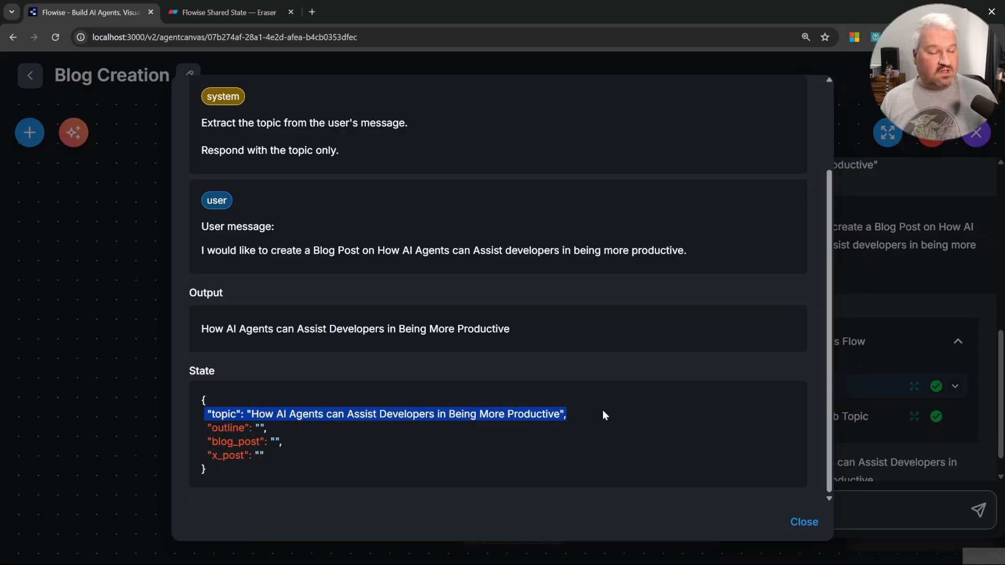
left_click(603, 411)
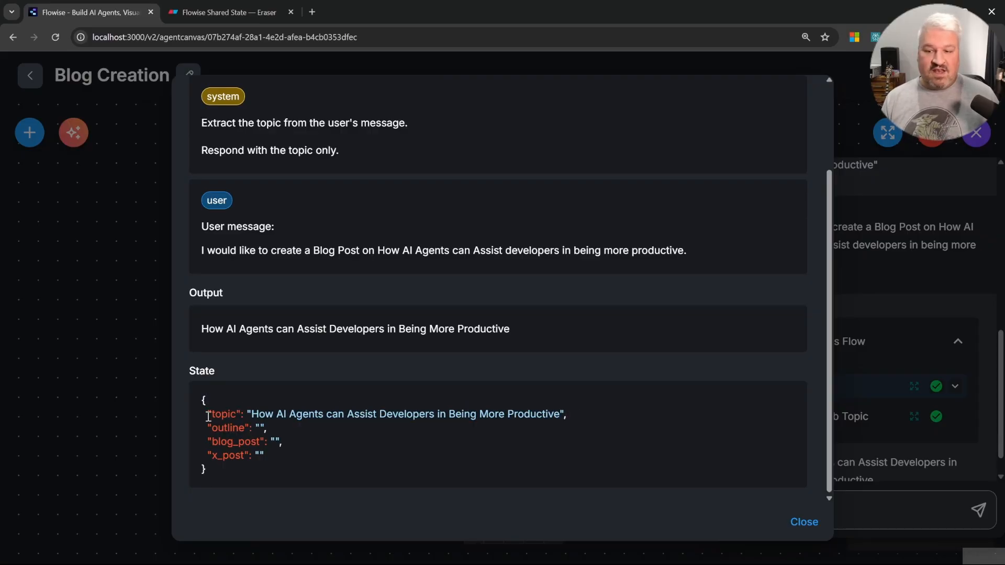
left_click_drag(207, 414, 451, 416)
left_click(272, 416)
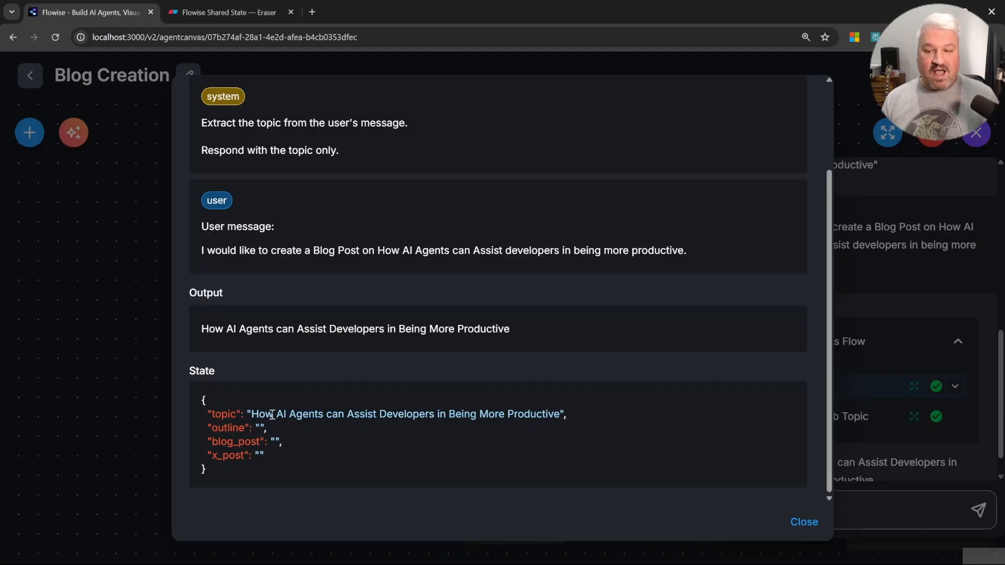
double_click(223, 413)
left_click(844, 479)
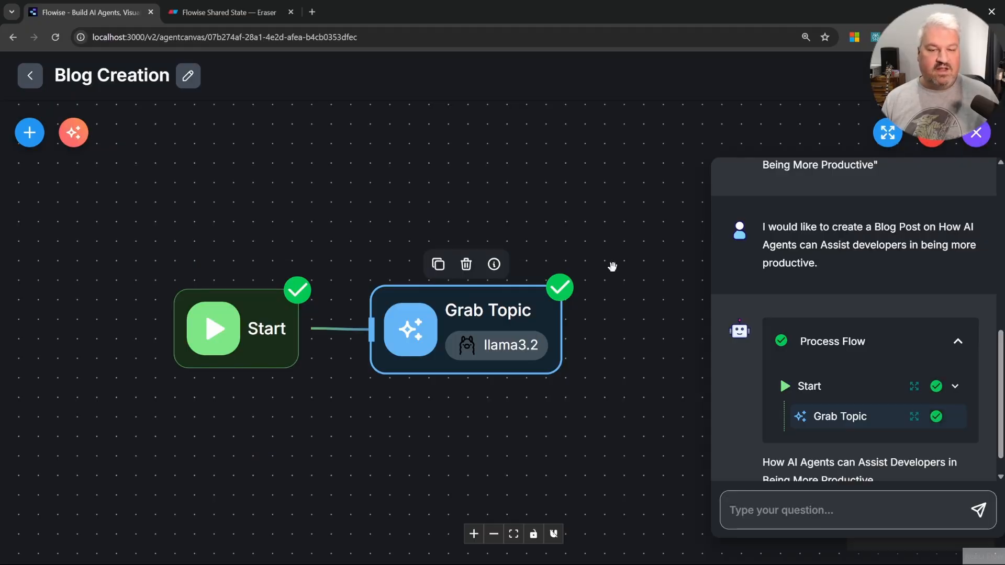
Step: Add a new LLM node beside Grab Topic and connect Grab Topic's output to it
left_click_drag(613, 265, 404, 285)
left_click(408, 338)
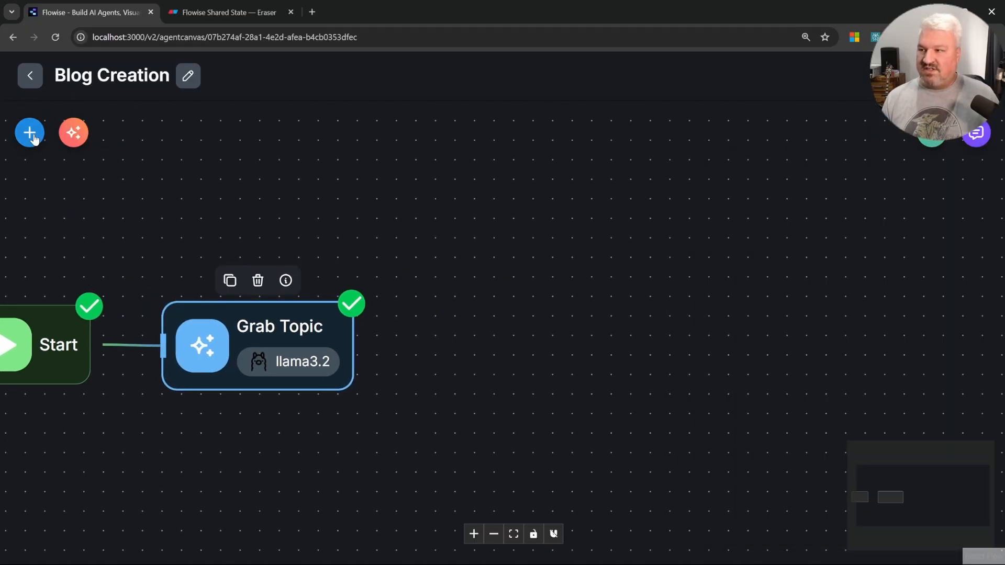
left_click(29, 133)
scroll(204, 403, "down", 10)
left_click_drag(152, 314, 503, 340)
left_click_drag(352, 345, 453, 346)
Step: Rename the new LLM node to Blog Outline
double_click(512, 347)
left_click(367, 100)
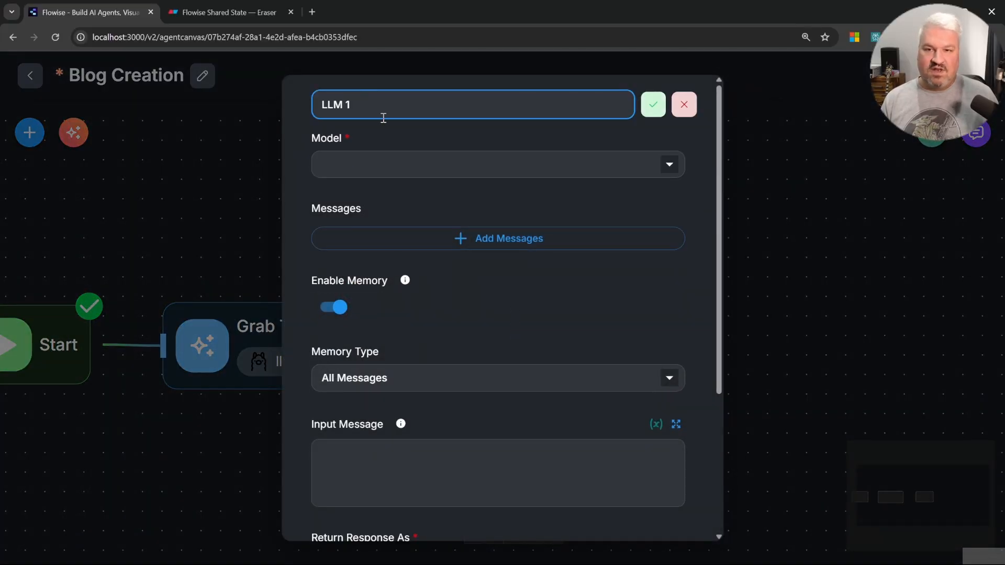
type("Blog Outline")
key("Return")
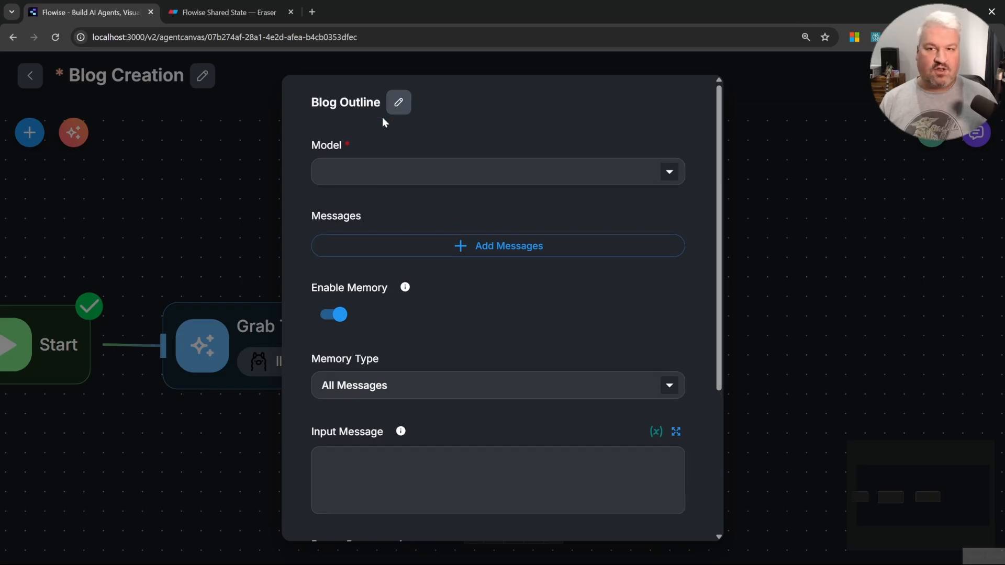
Step: Set the Blog Outline node's model to ChatOllama with model name llama3.2
left_click(388, 171)
left_click(400, 271)
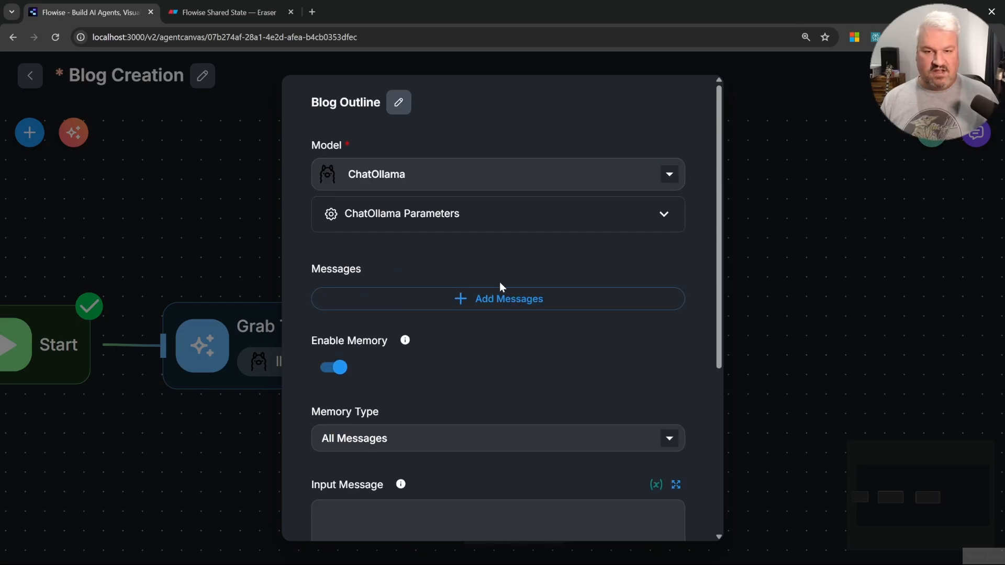
left_click(451, 221)
left_click(441, 369)
type("llama3.2")
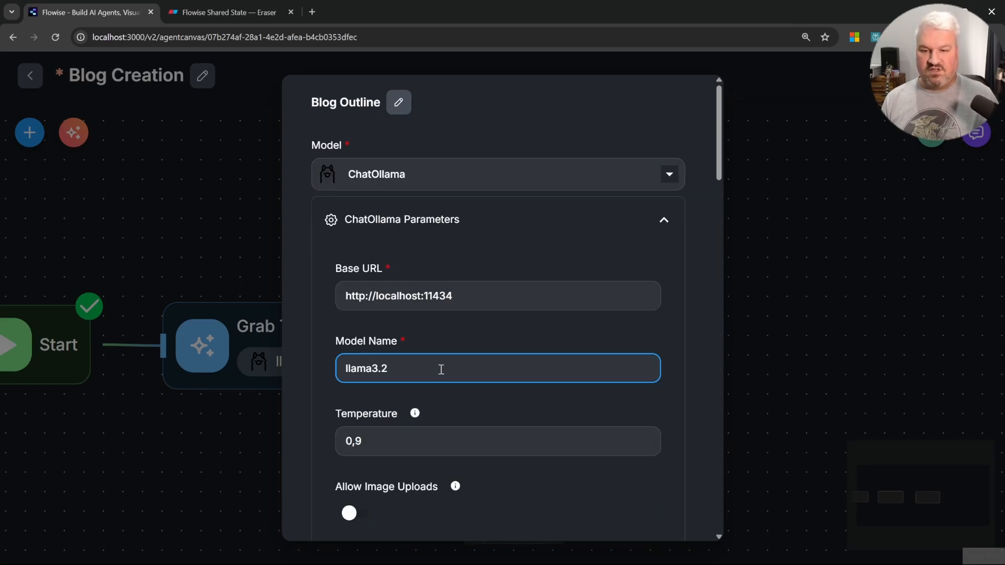
left_click(665, 226)
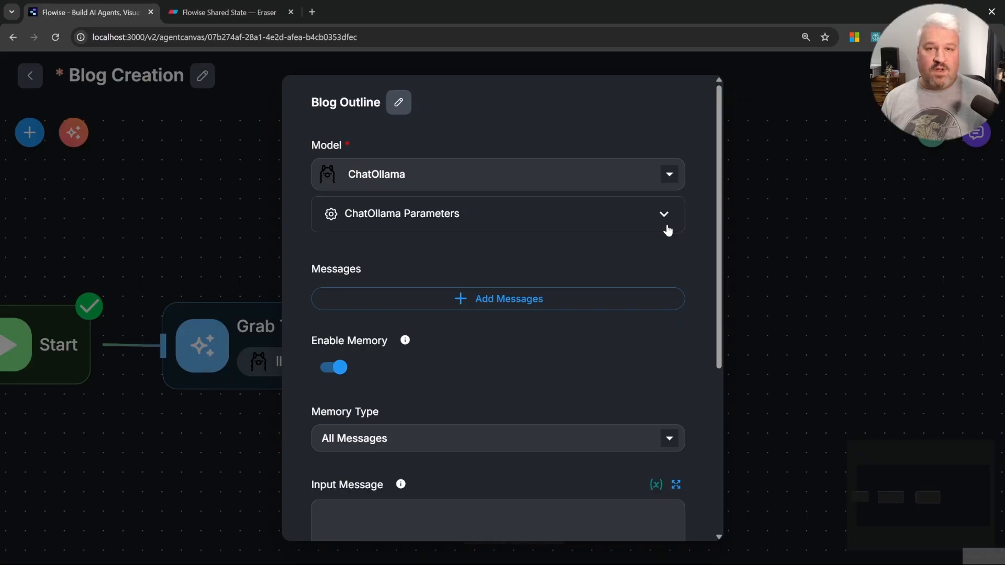
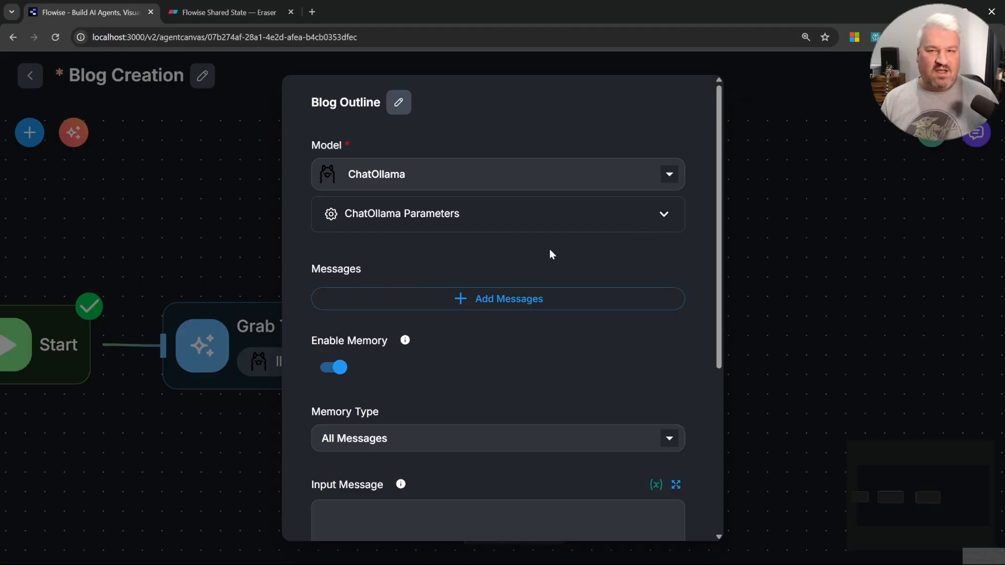
Step: Add a System message to Blog Outline reading "Create a blog outline based on the user's topic. Respond with the blog outline only."
left_click(539, 305)
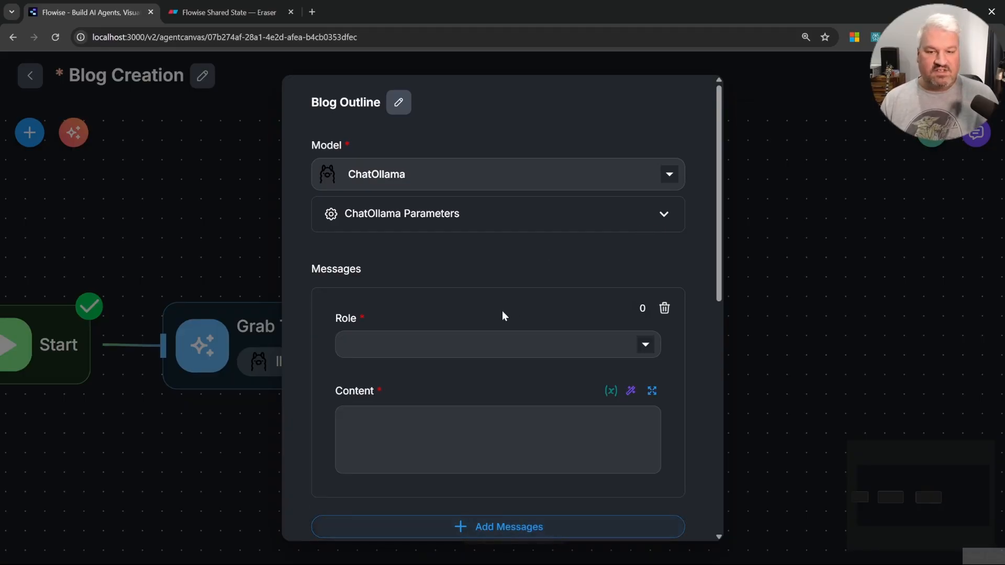
left_click(471, 343)
left_click(419, 381)
left_click(494, 426)
scroll(498, 366, "down", 1)
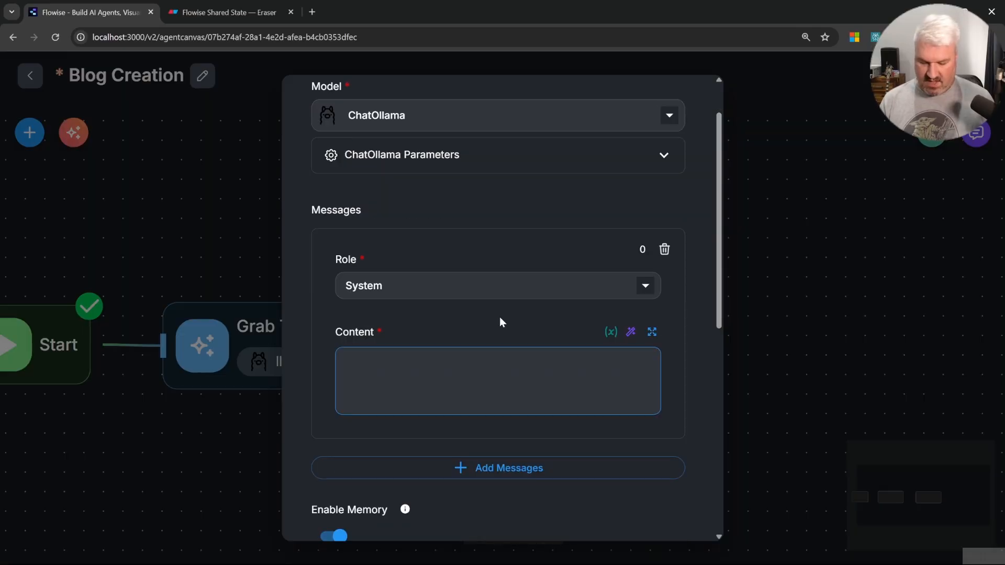
type("Create a blog outline ")
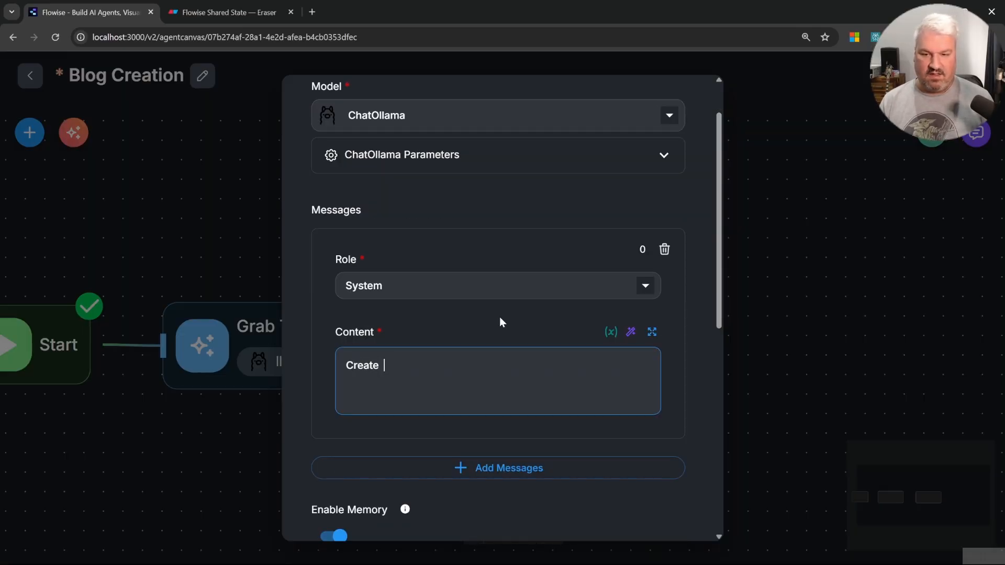
type("based on")
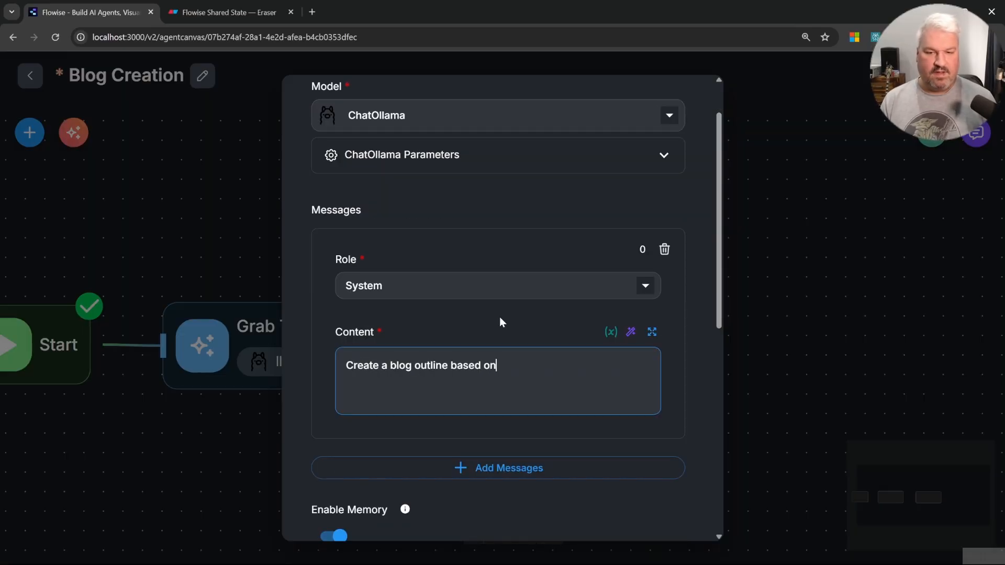
type(" the tser's topic.")
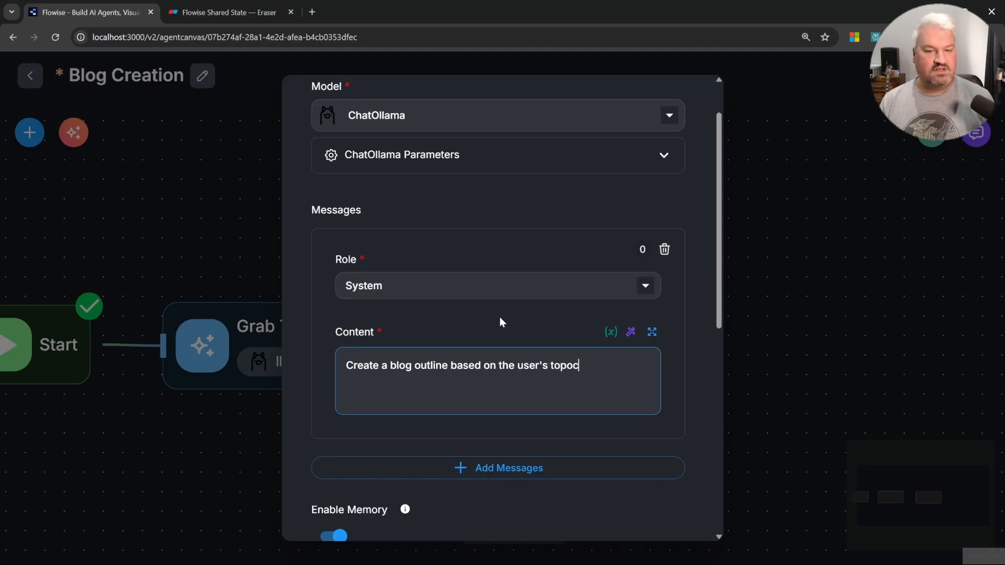
key("Return")
type("Respond with the blog outline only.")
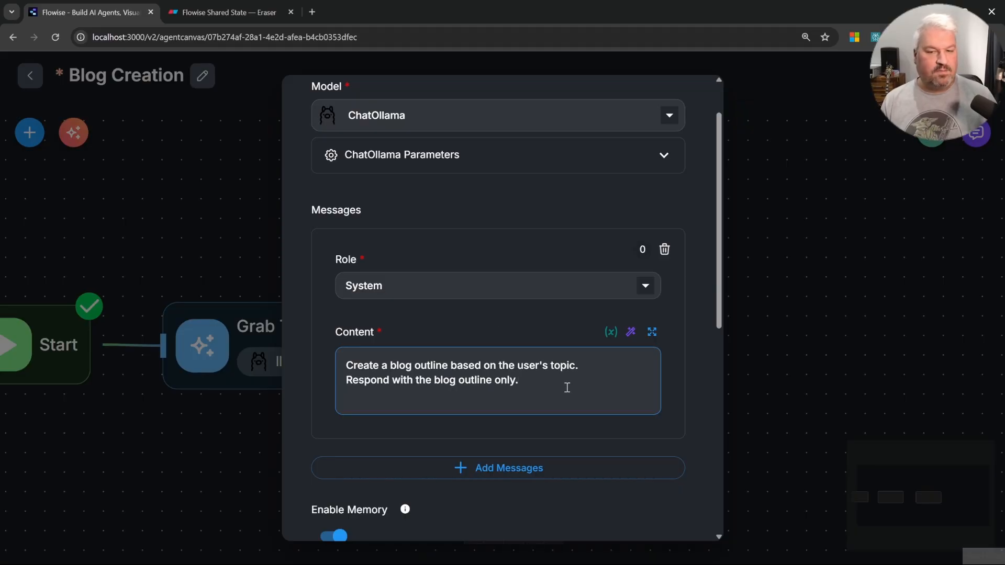
Step: Add a User message with content "Topic:" followed by the $flow.state.topic variable
scroll(570, 390, "down", 3)
left_click(527, 350)
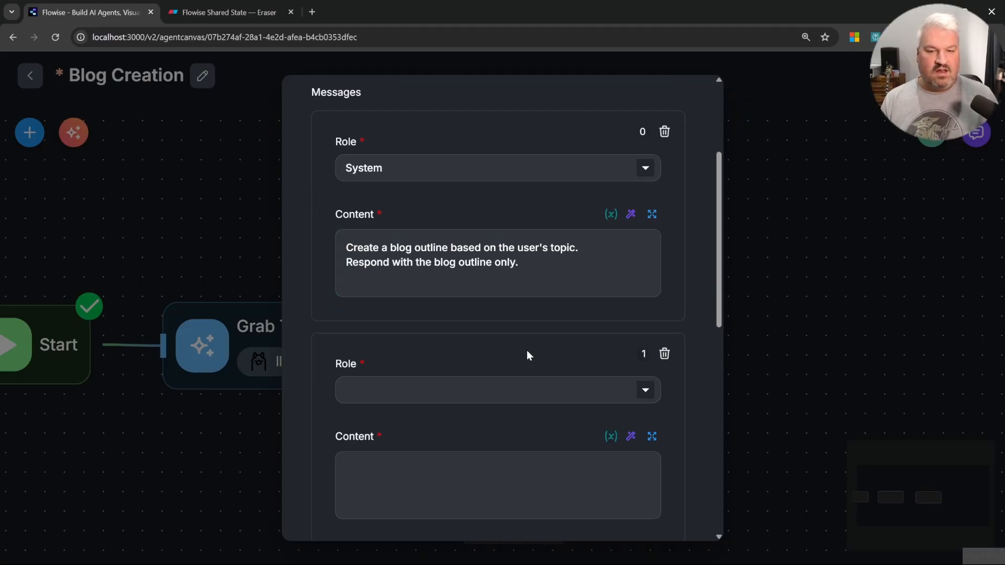
left_click(464, 387)
left_click(400, 487)
left_click(463, 476)
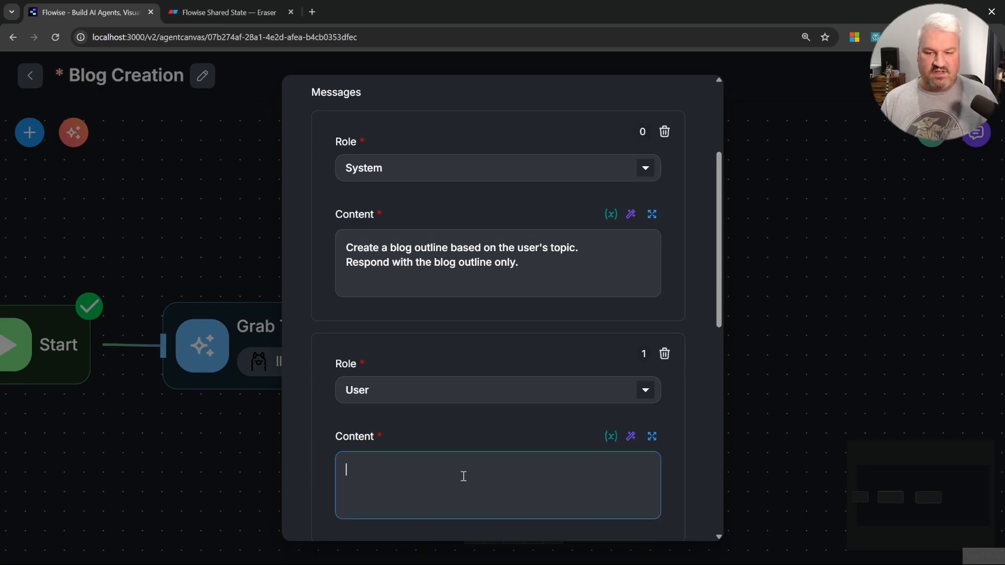
type("Topic:")
key("Return")
type("{{")
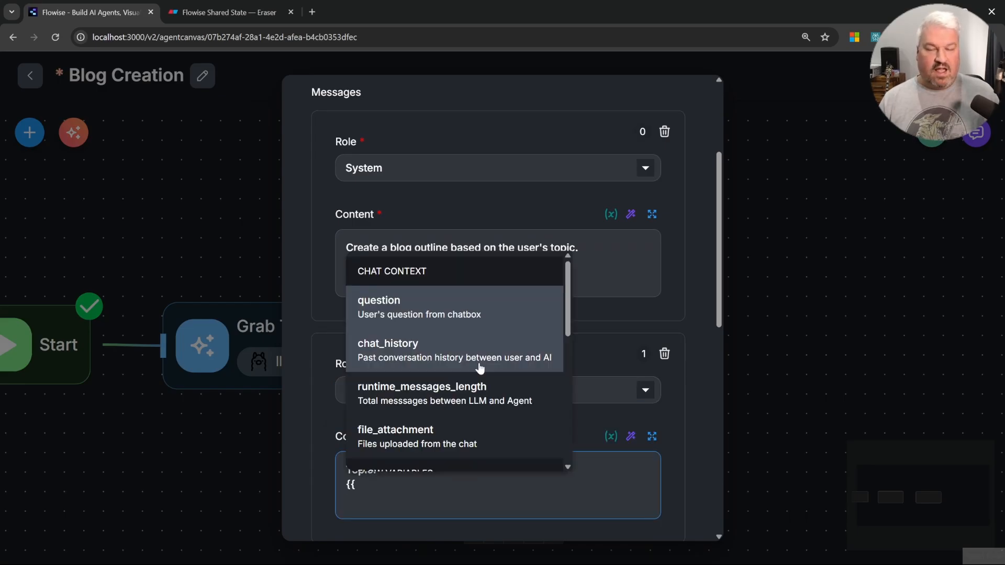
scroll(469, 372, "down", 5)
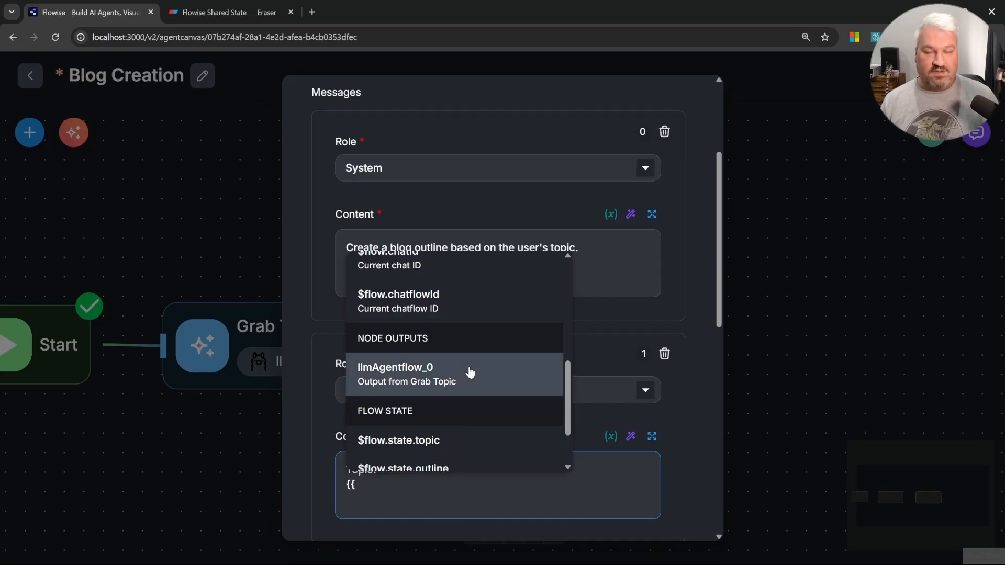
scroll(469, 372, "down", 3)
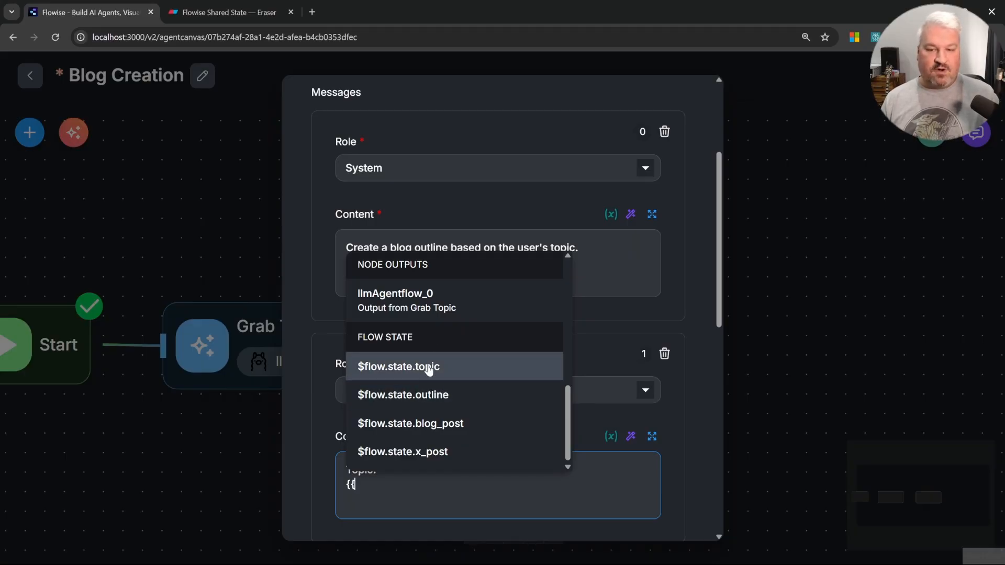
left_click(430, 369)
Step: Disable memory for Blog Outline and add a flow state update setting key outline to the node's output
scroll(521, 375, "down", 3)
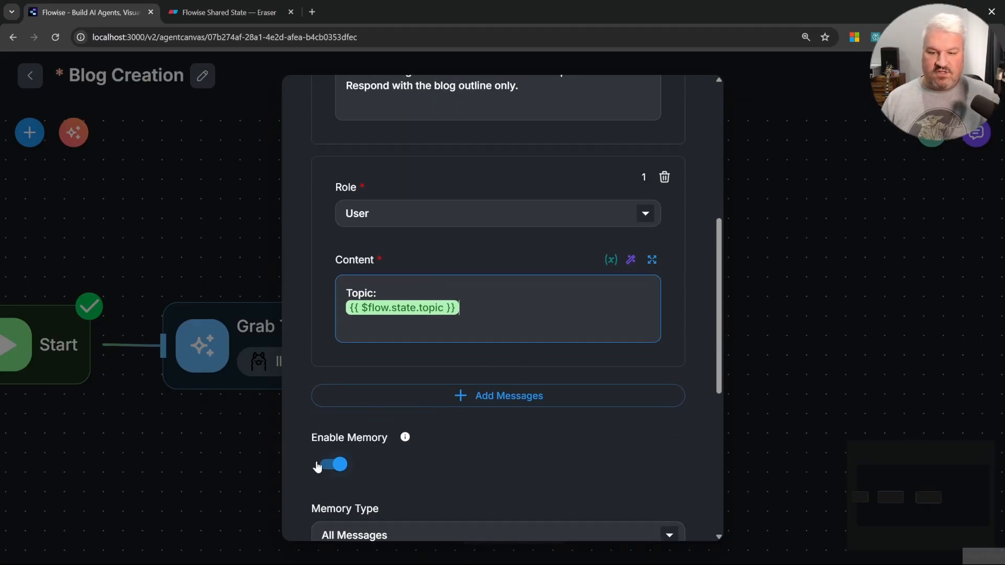
left_click(330, 464)
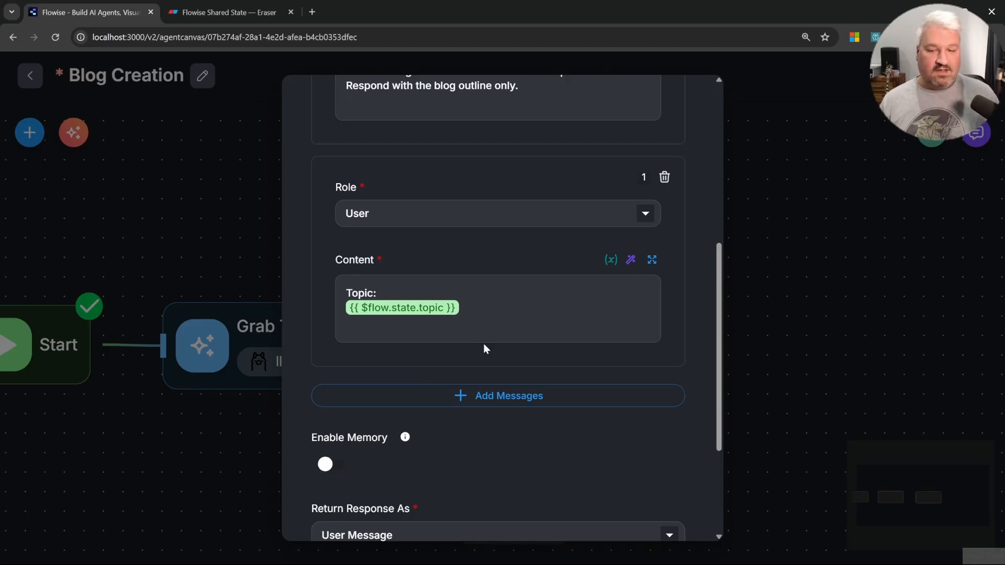
scroll(484, 340, "down", 3)
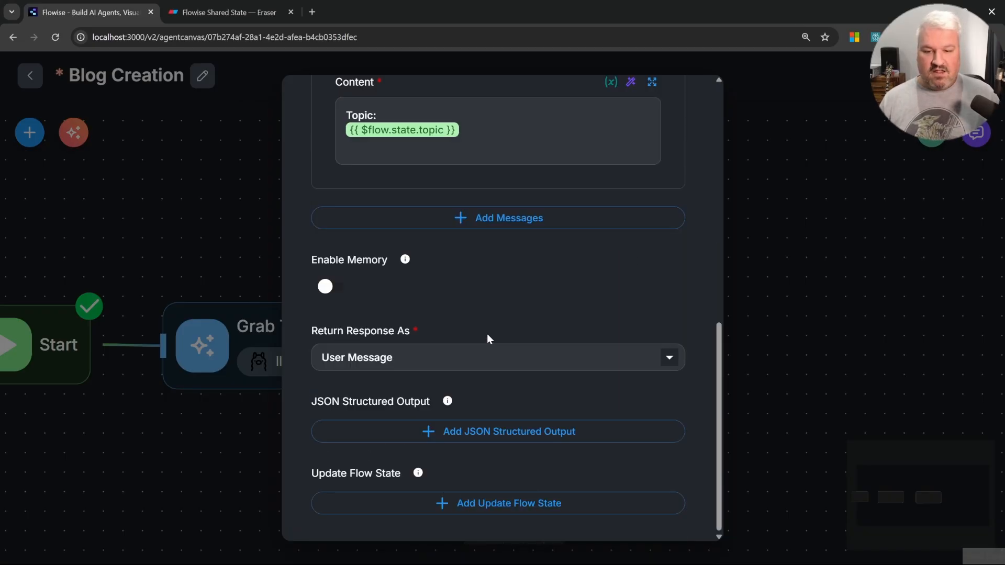
left_click(521, 500)
scroll(506, 467, "down", 2)
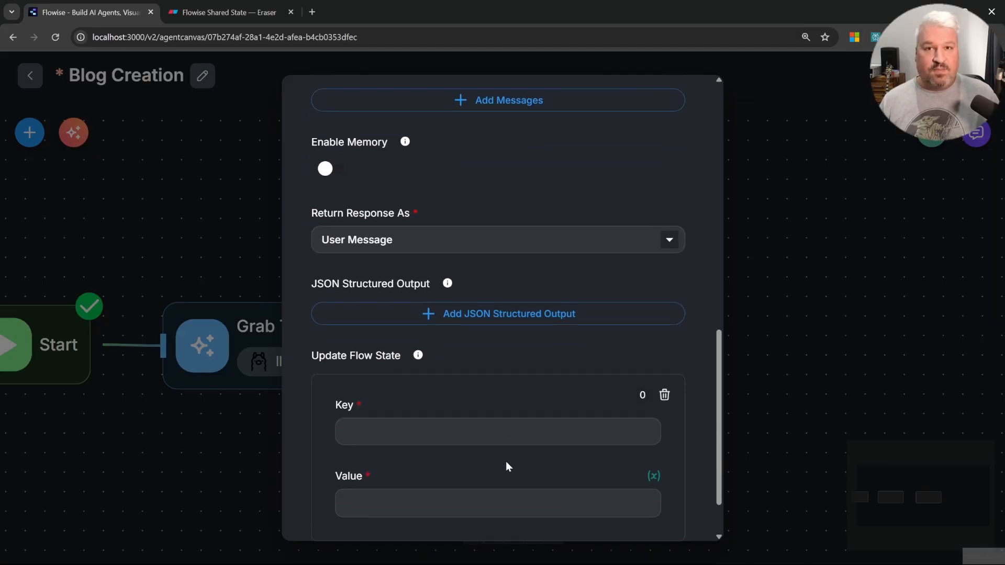
left_click(404, 437)
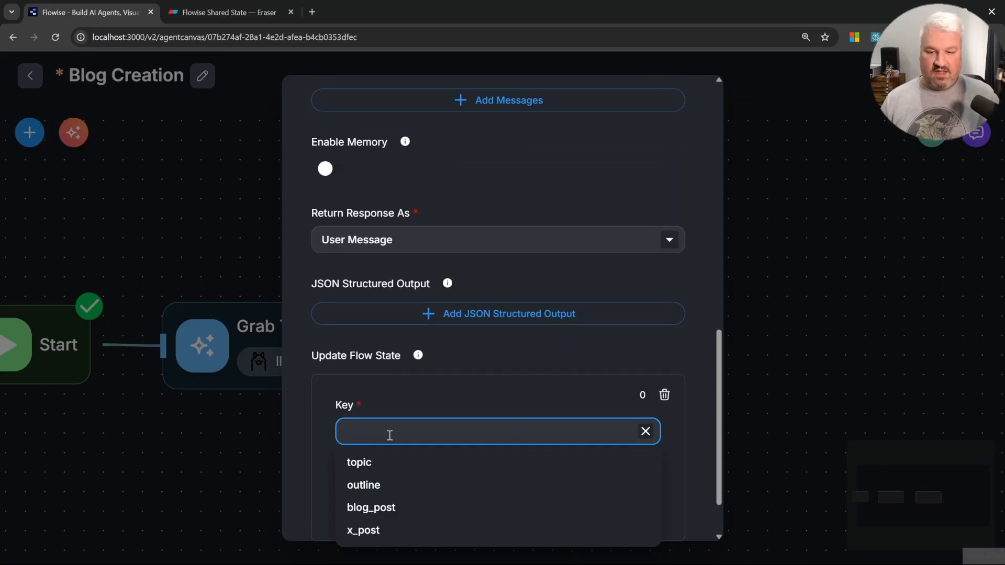
left_click(369, 484)
scroll(397, 456, "down", 1)
left_click(420, 429)
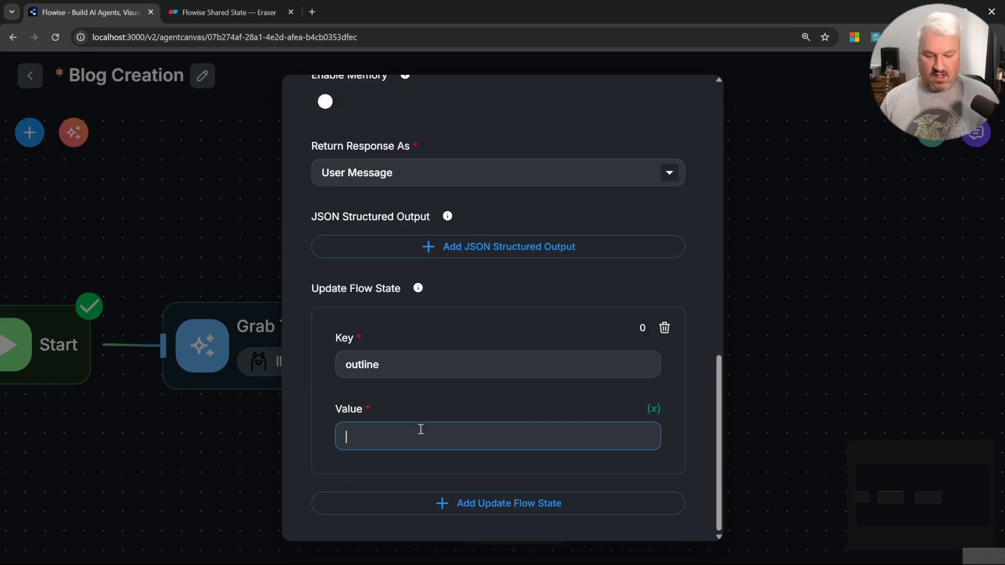
type("{{")
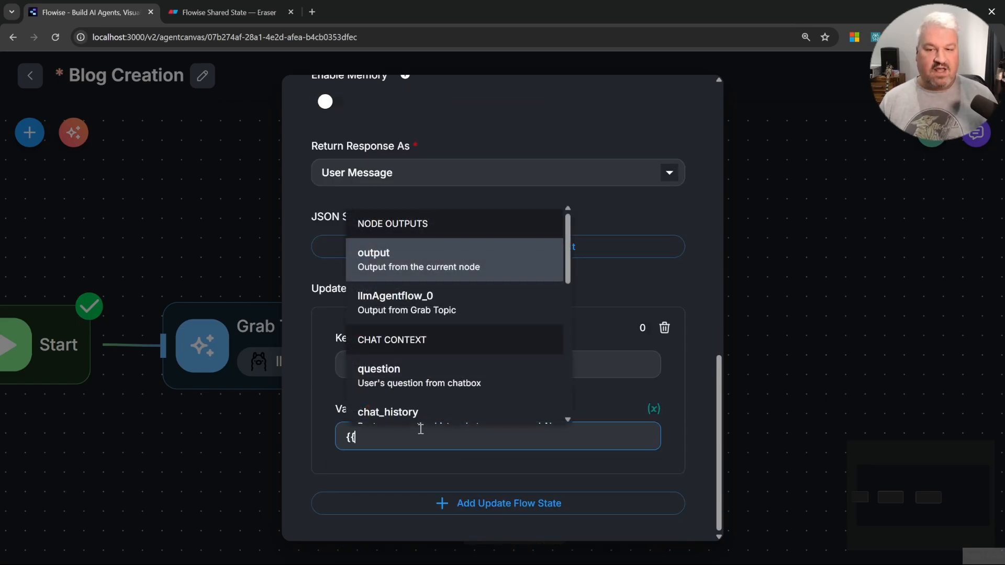
left_click(389, 256)
left_click(773, 293)
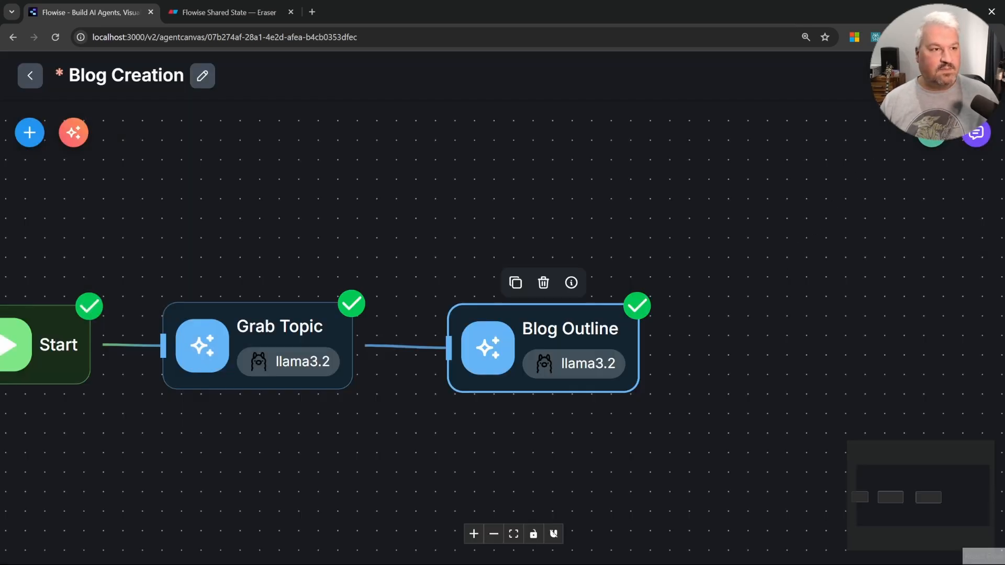
Step: Save the flow and send the pasted request for a blog post about AI agents in the test chat
key("ctrl+s")
left_click(981, 143)
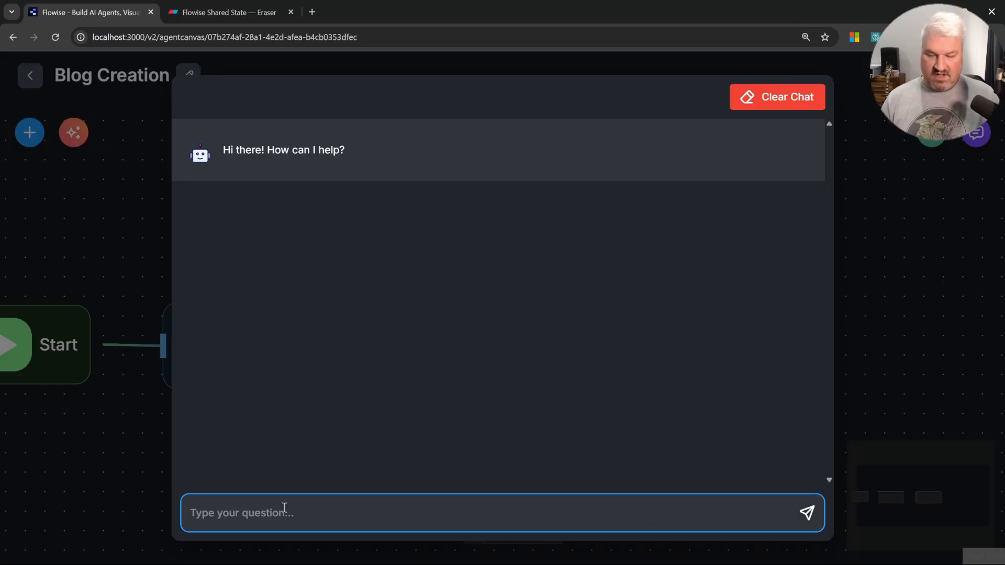
type("I would like to create a Blog Post on How AI Agents can Assist developers in being more productive.")
left_click(807, 513)
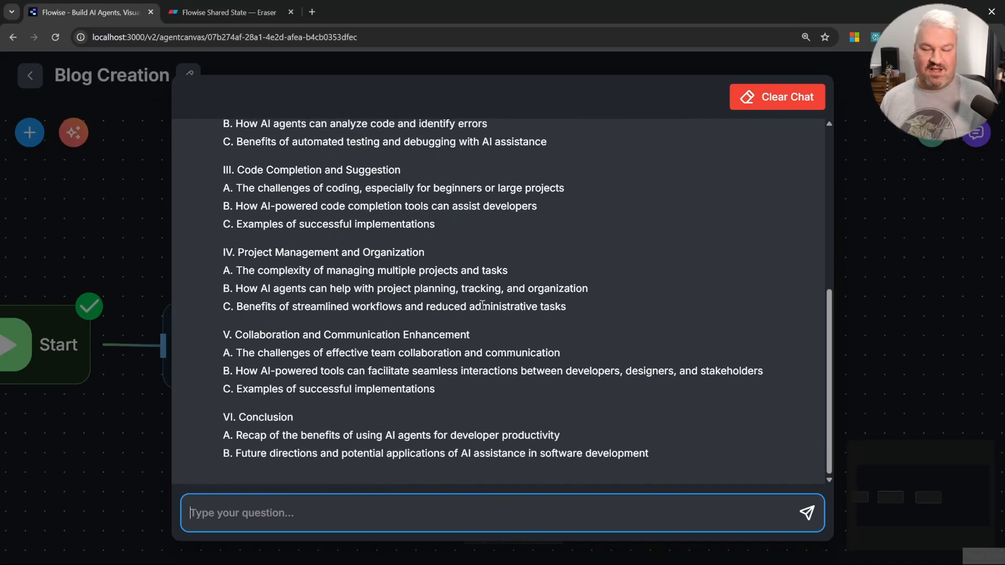
Step: Inspect the Start, Grab Topic and Blog Outline process flow details, including the topic and outline state values
scroll(524, 363, "up", 5)
left_click(783, 286)
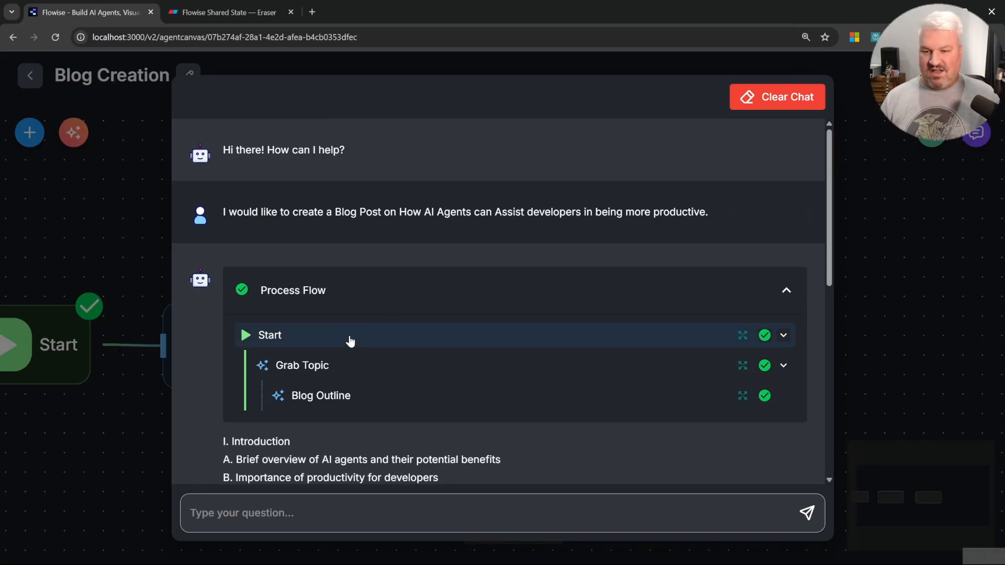
left_click(743, 336)
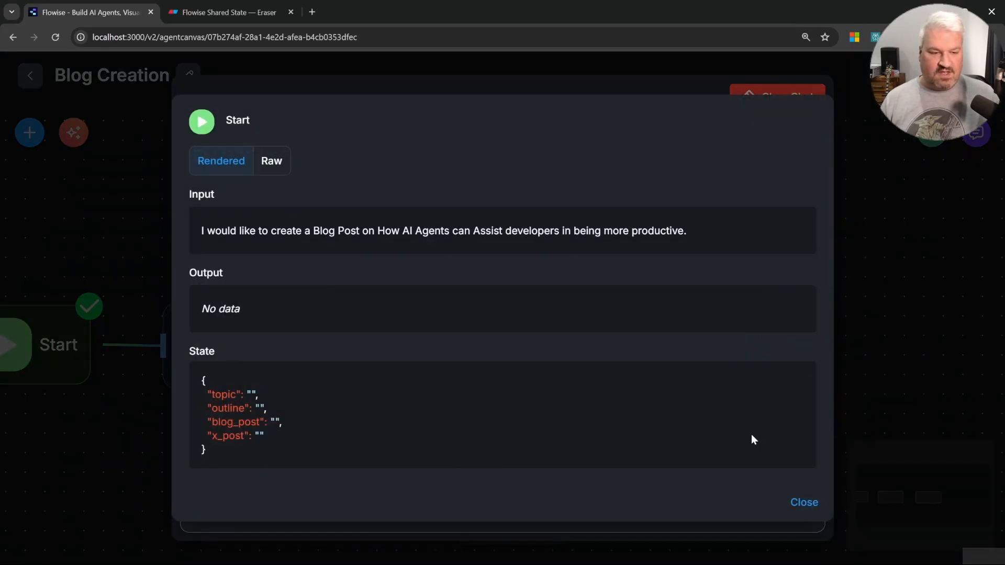
key("Escape")
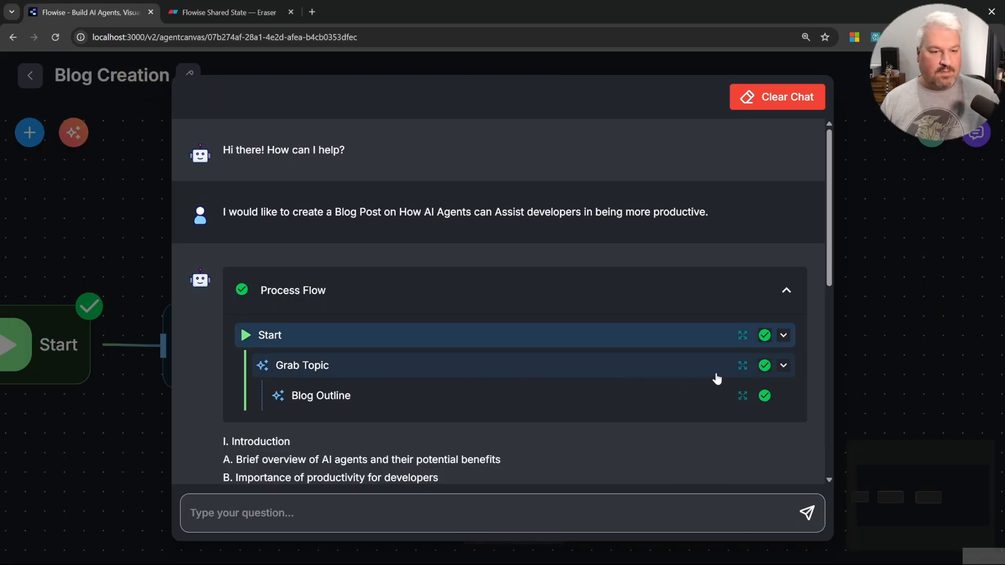
left_click(743, 366)
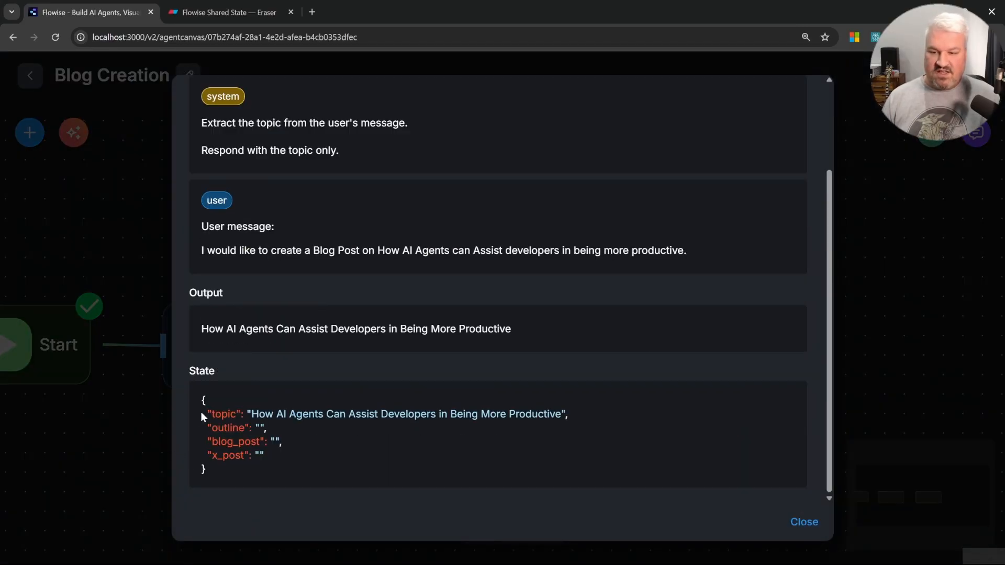
left_click_drag(201, 416, 552, 407)
left_click(815, 523)
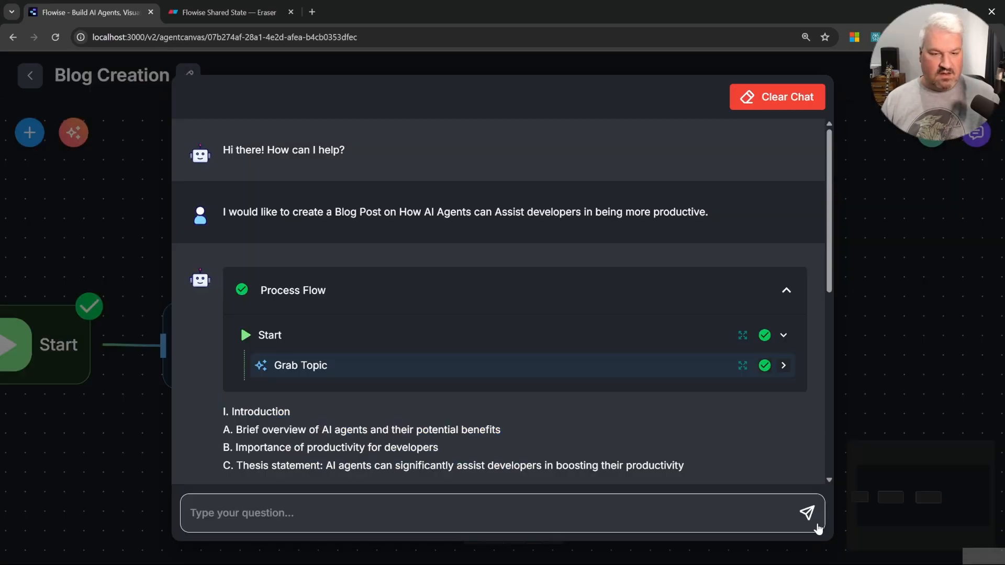
left_click(747, 278)
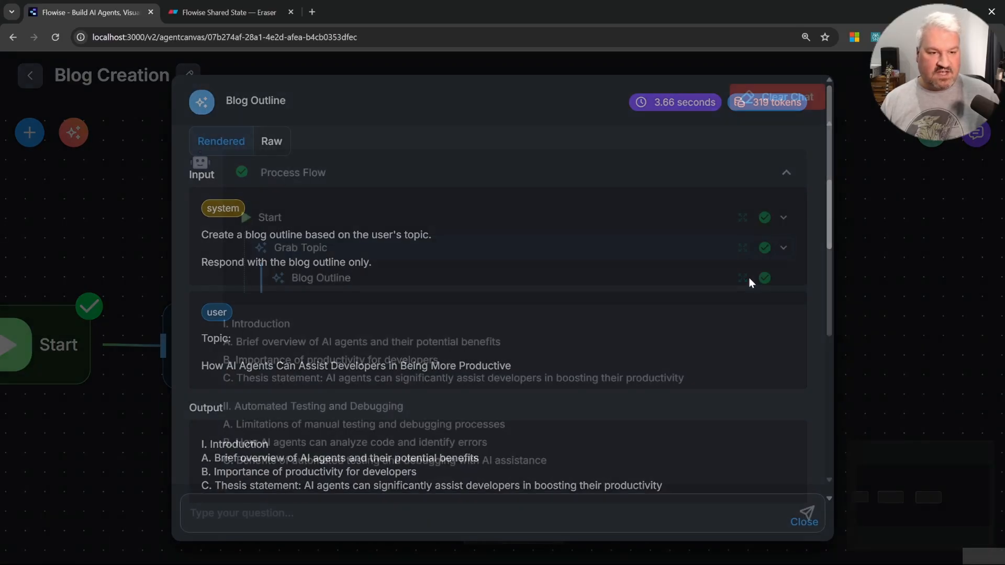
scroll(578, 290, "down", 10)
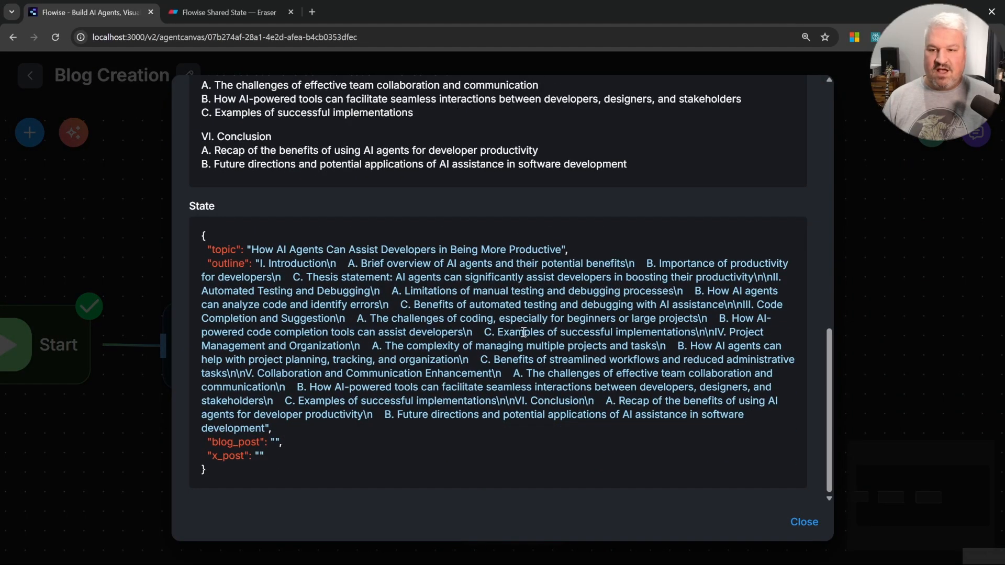
left_click_drag(207, 252, 401, 260)
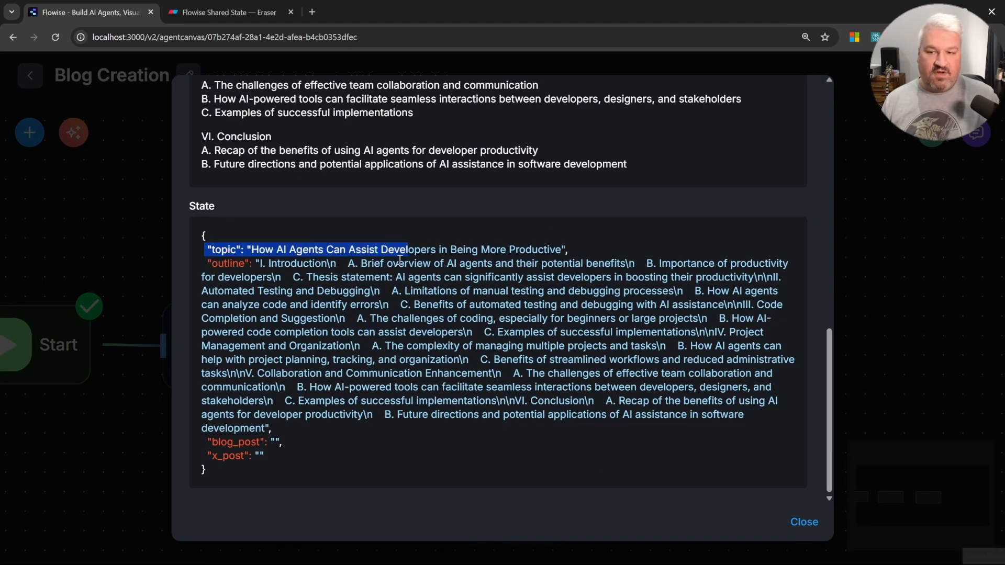
left_click(289, 264)
left_click_drag(209, 266, 387, 434)
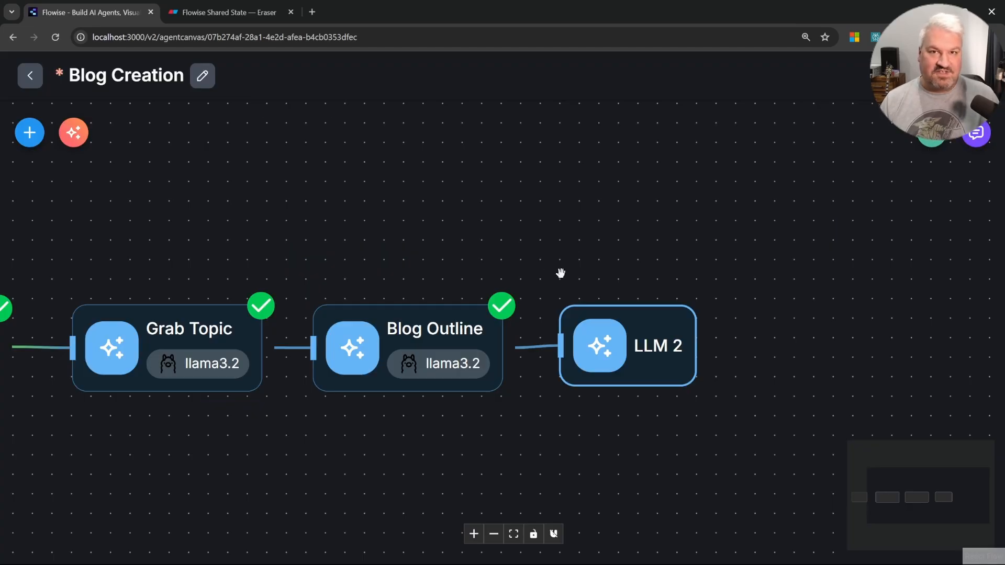
Step: Reposition the new LLM node after Blog Outline and rename it to Blog Post
left_click_drag(620, 336, 635, 338)
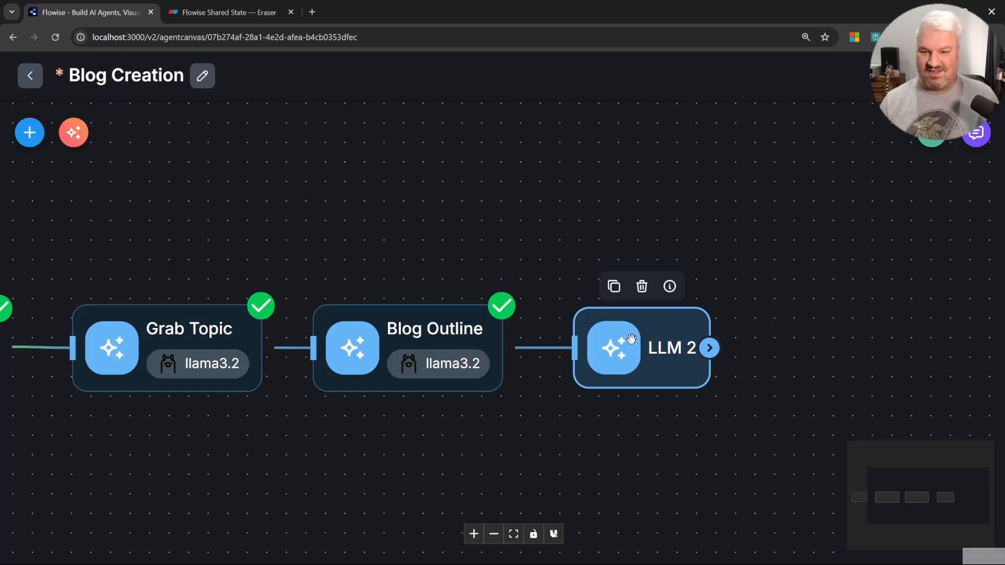
double_click(631, 339)
left_click(364, 103)
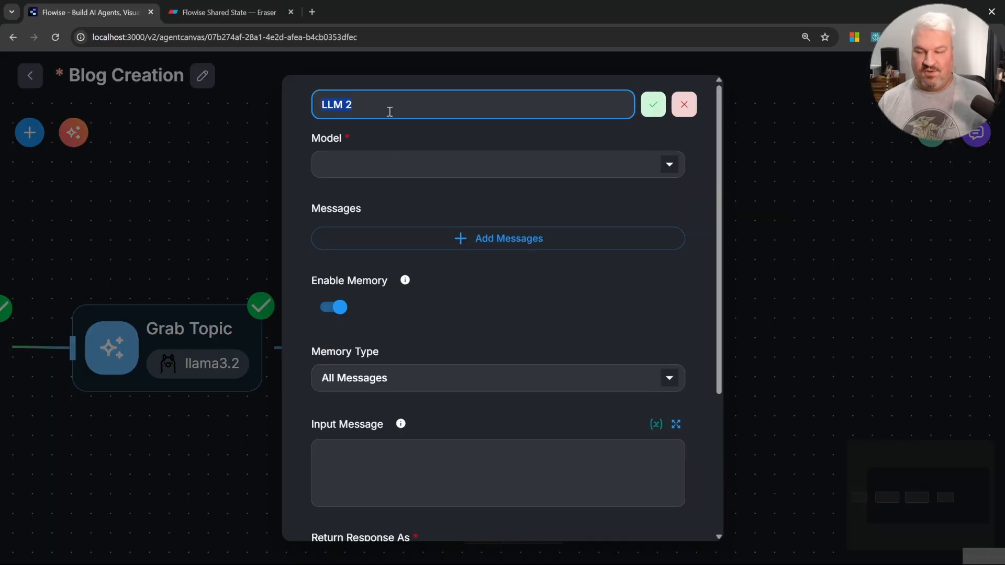
type("Blog Post")
key("Return")
Step: Set the Blog Post node's model name to llama3.2 and add a System message with the pasted blog post generation prompt
left_click(440, 362)
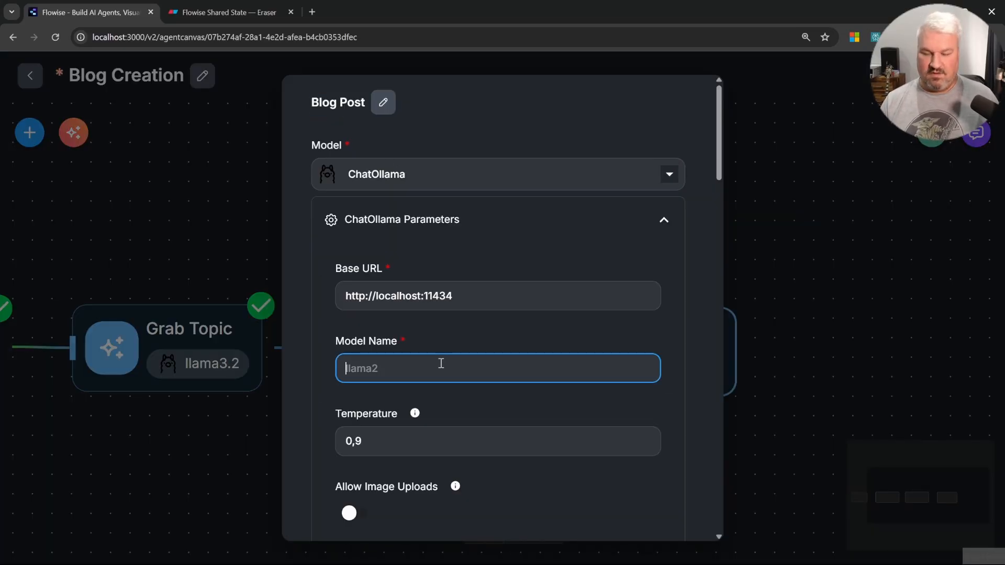
type("llama3.2")
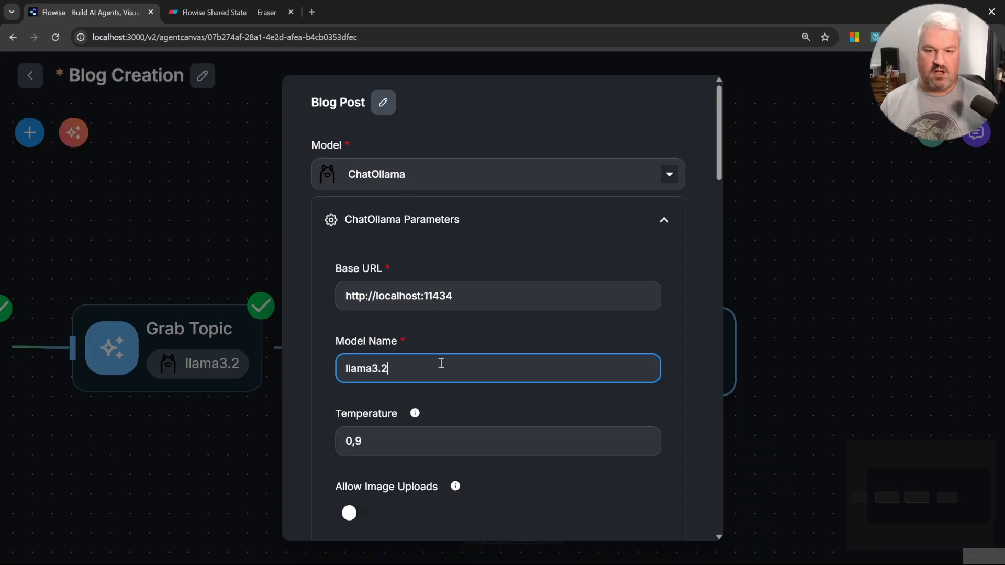
left_click(471, 345)
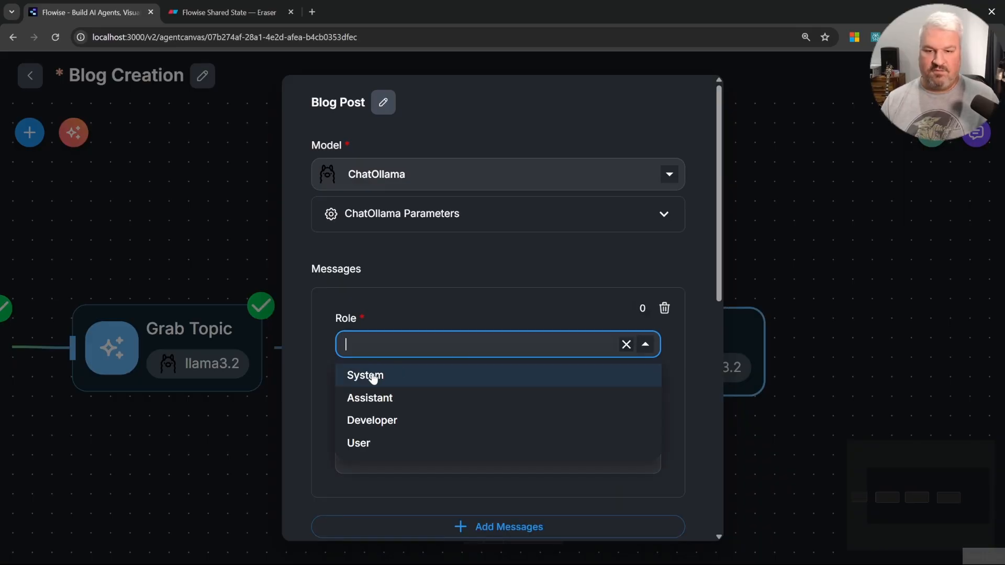
left_click(369, 376)
left_click(458, 417)
type("Generate a blog post based on the user's topic and the blog outline.  Respond with the blog post only.")
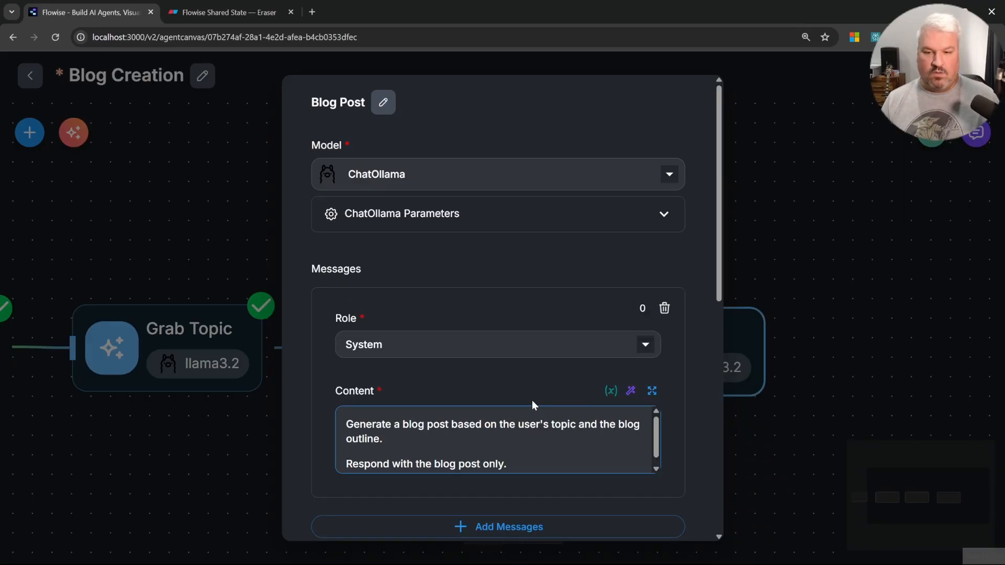
scroll(574, 434, "down", 1)
left_click(576, 434)
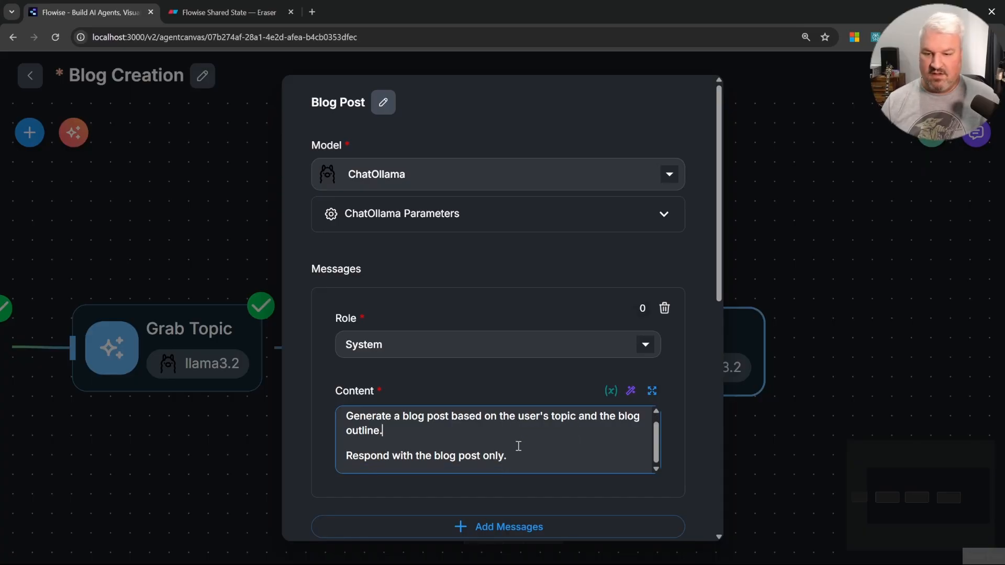
Step: Add a User message reading Topic: {{ $flow.state.topic }} and Outline: {{ $flow.state.outline }}
scroll(546, 452, "down", 2)
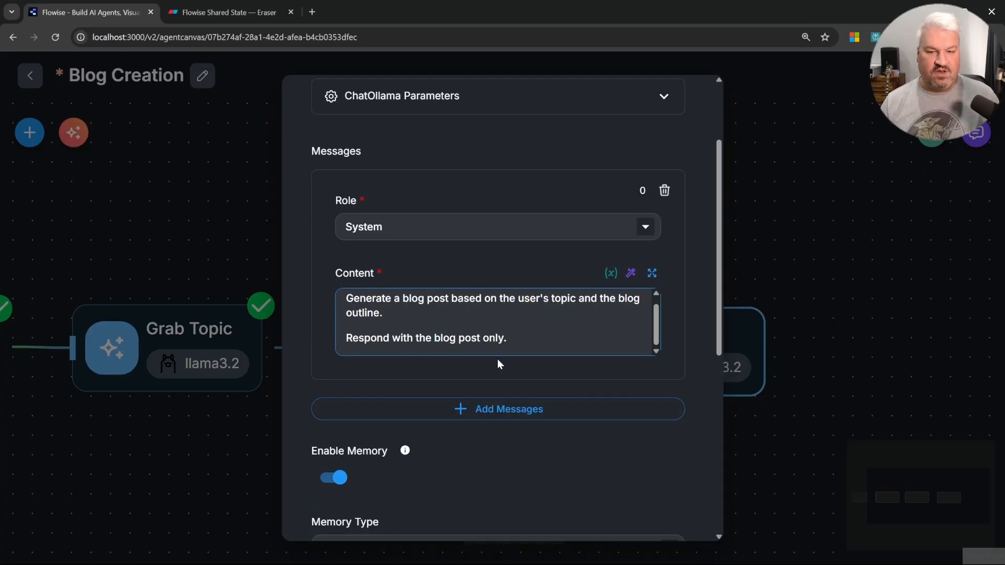
left_click(494, 408)
left_click(449, 449)
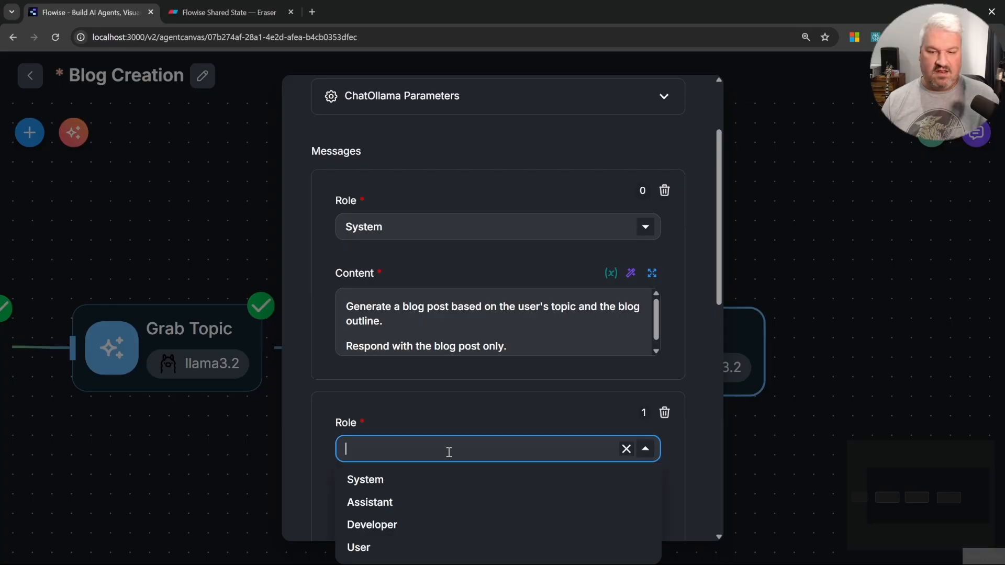
left_click(381, 546)
scroll(480, 446, "down", 3)
type("Topo")
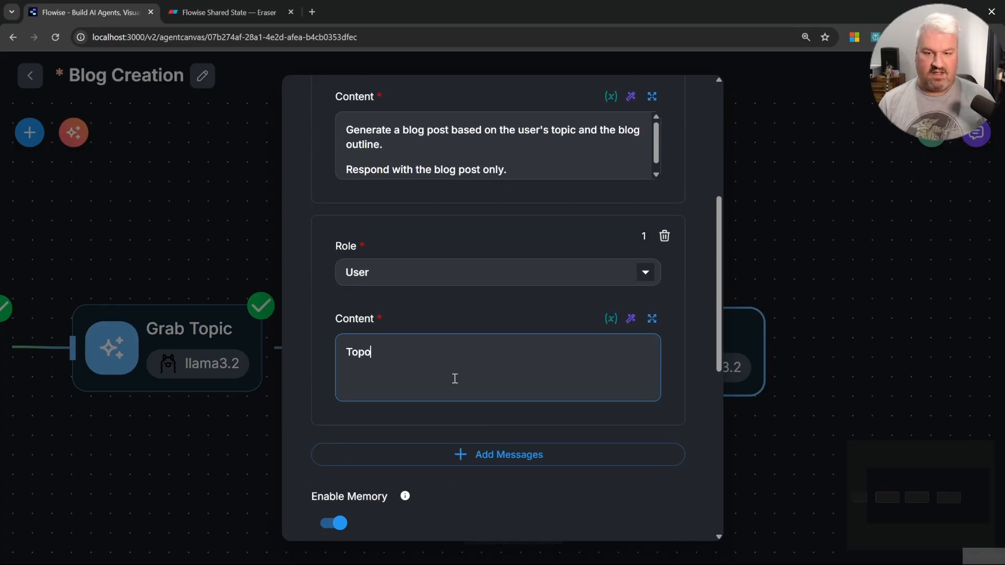
type("ic:")
key("Return")
type("{{")
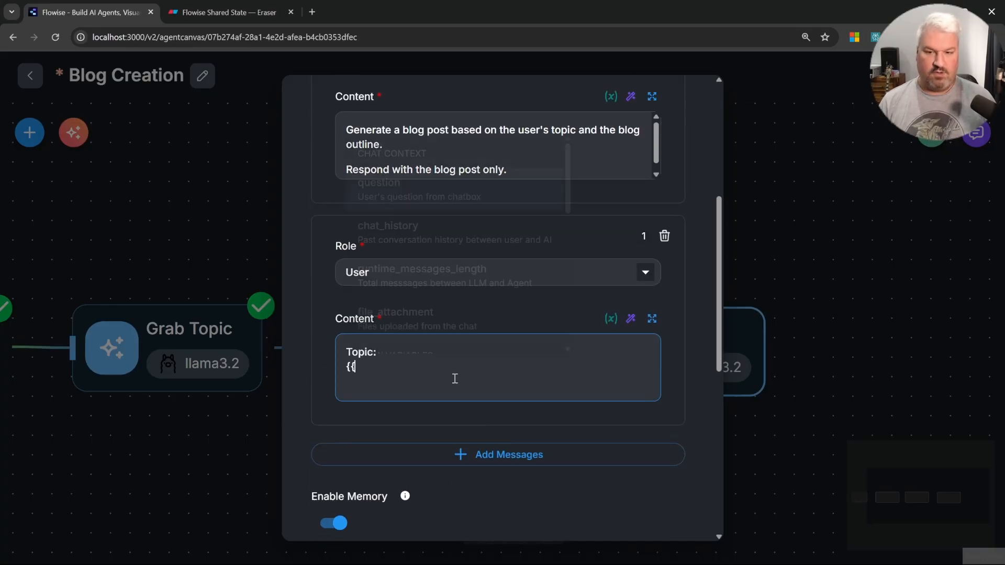
scroll(474, 239, "down", 5)
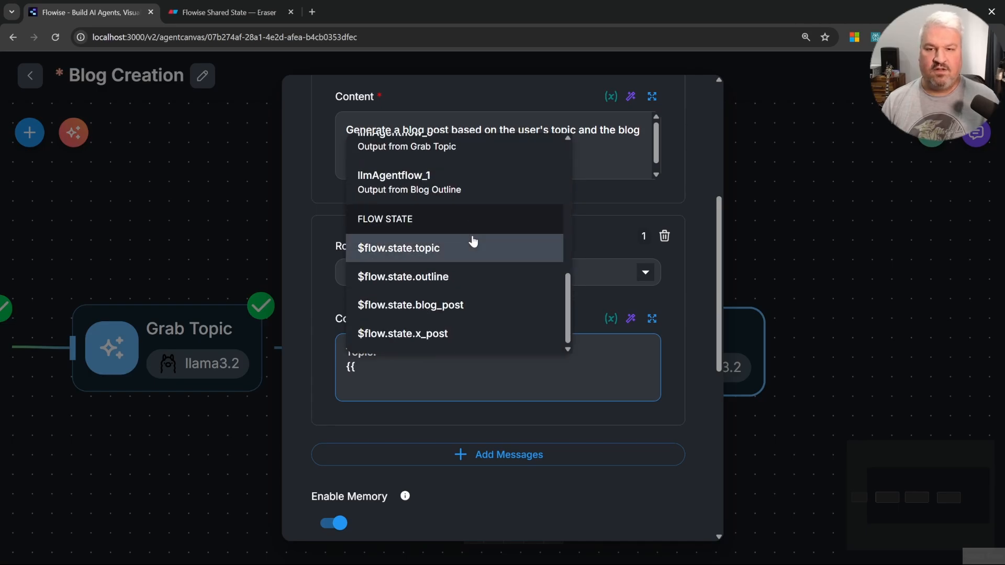
left_click(423, 253)
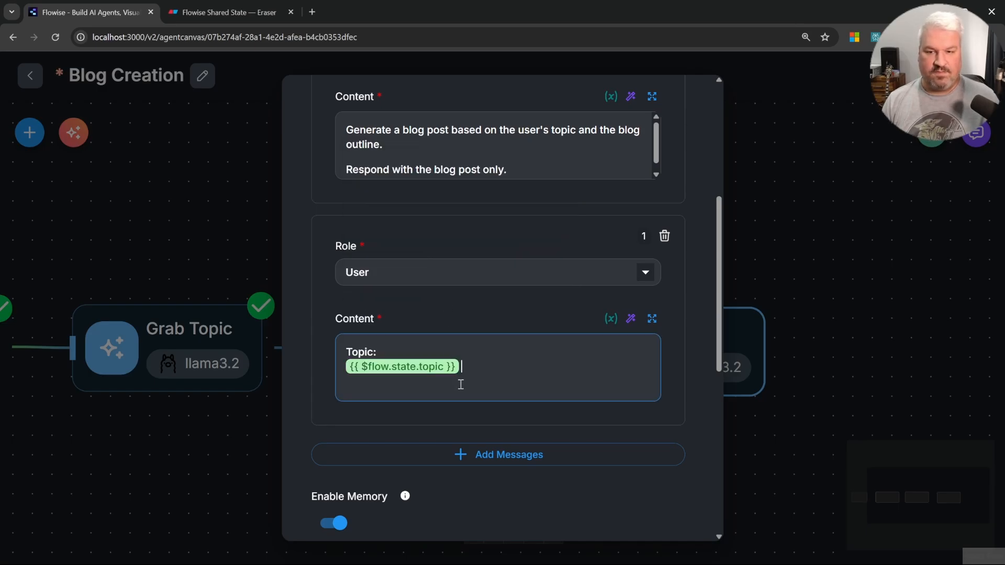
key("Return")
key("Return")
type("Outline")
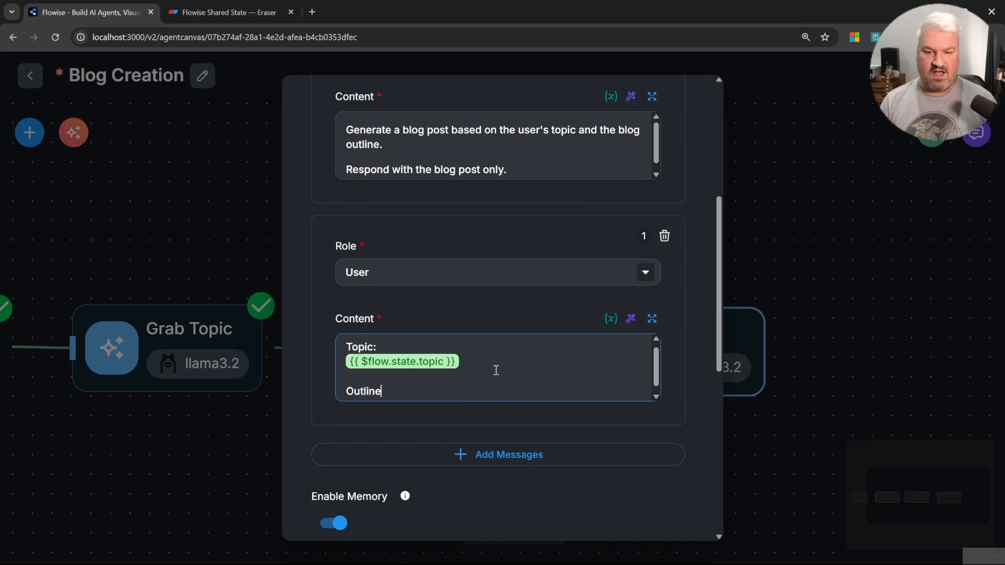
type(": {{")
scroll(505, 287, "down", 5)
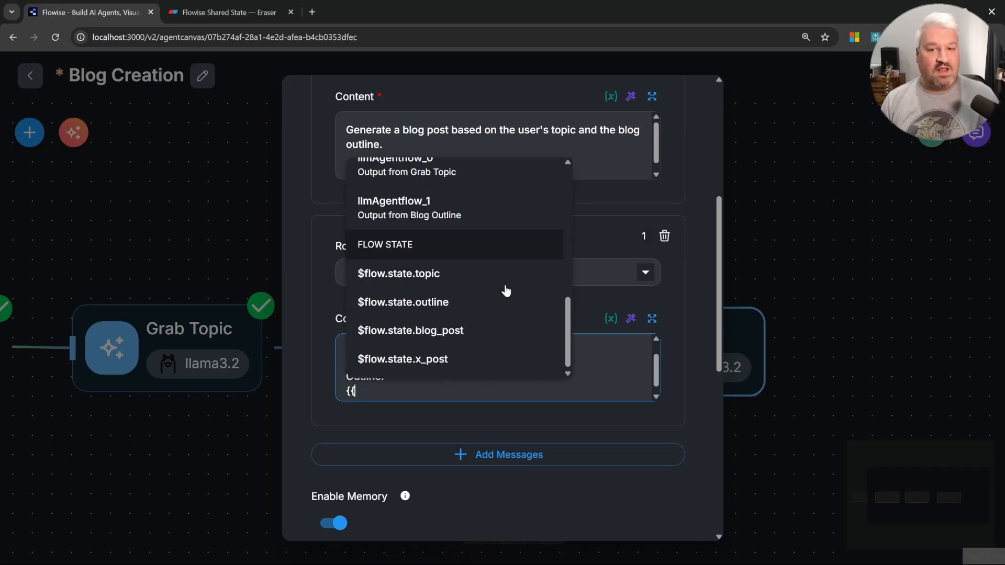
left_click(444, 301)
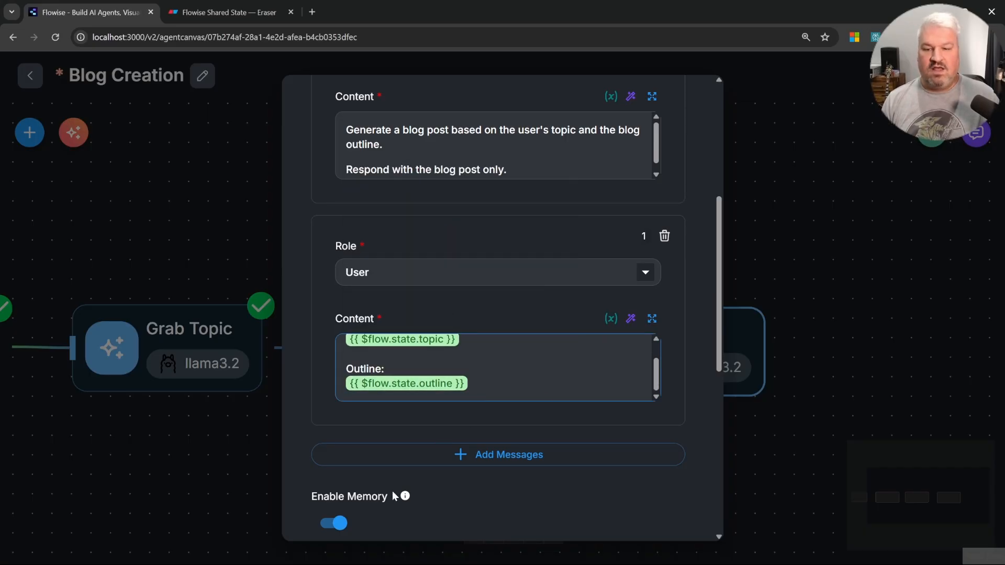
Step: Disable memory for Blog Post and add a flow state update setting key blog_post to {{ output }}
left_click(341, 524)
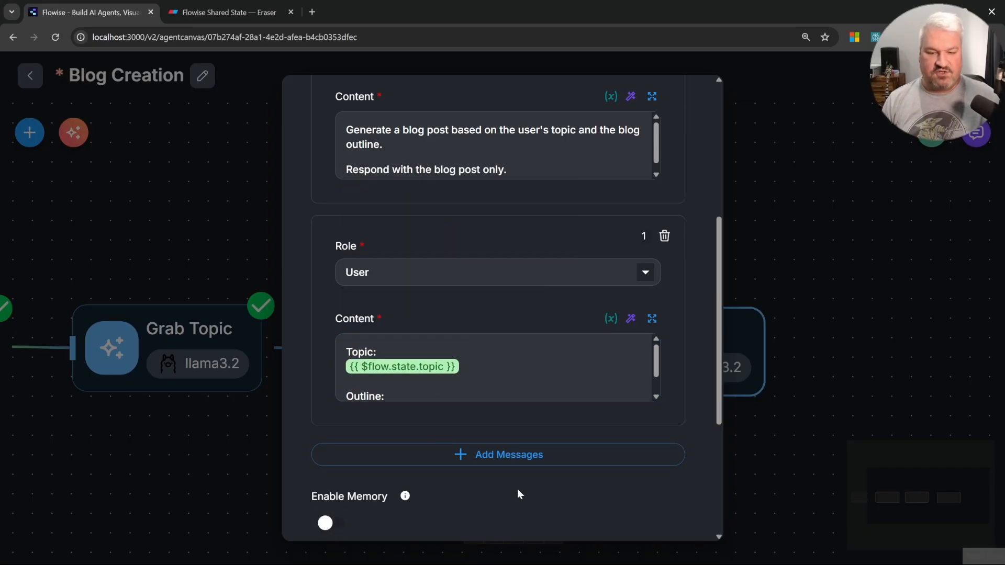
scroll(518, 491, "down", 5)
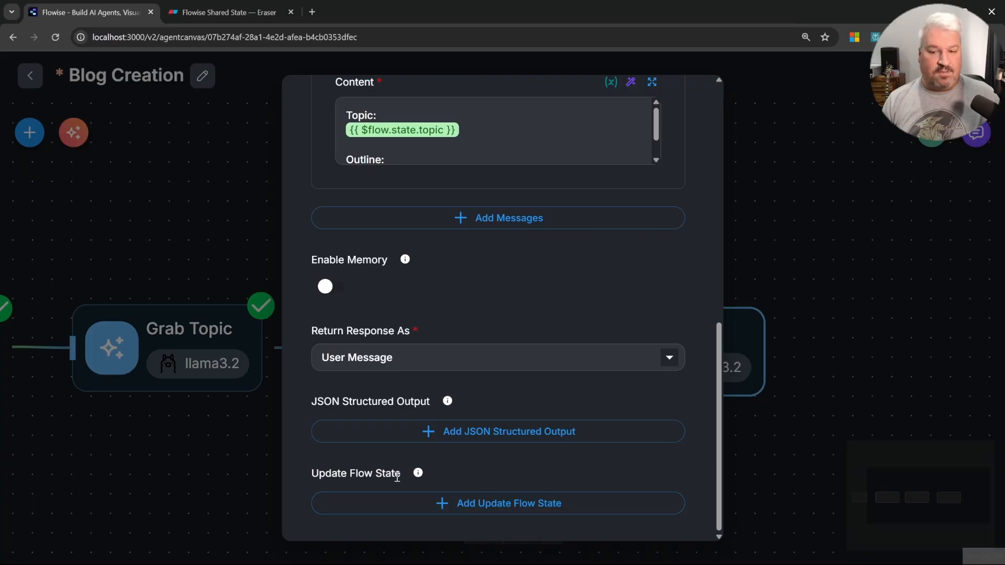
left_click(502, 500)
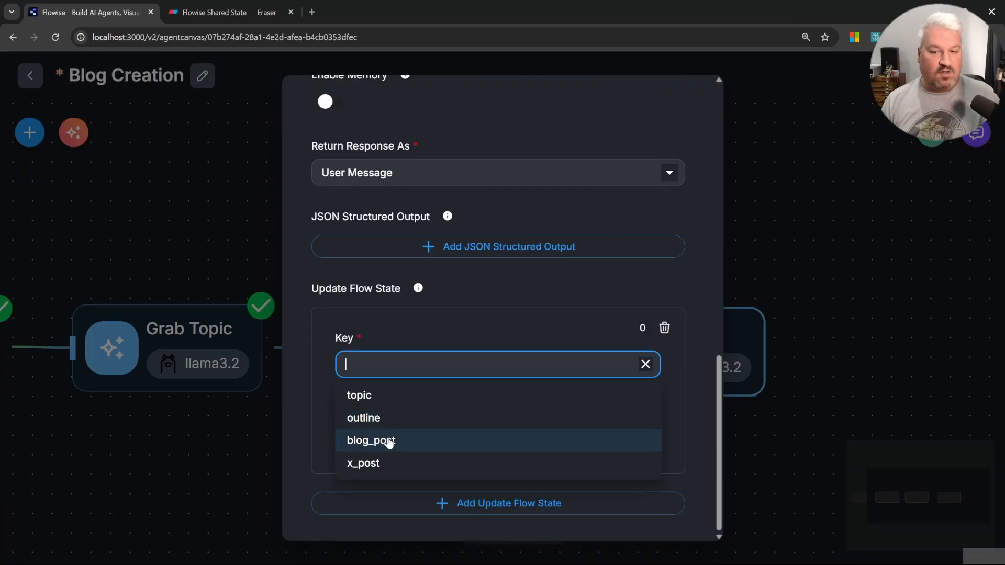
left_click(386, 441)
left_click(419, 443)
type("{{")
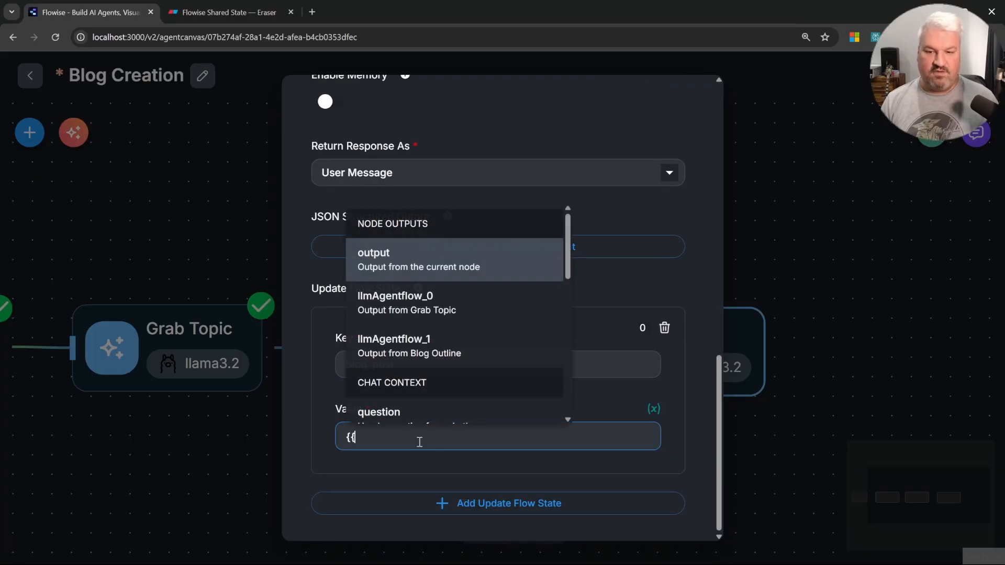
left_click(405, 260)
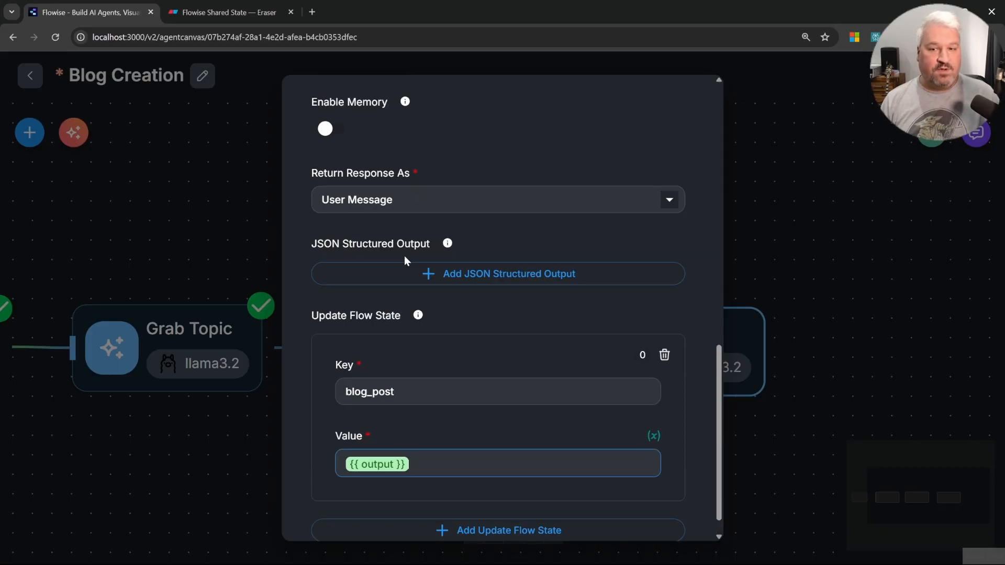
left_click(822, 266)
Step: Duplicate the Blog Post node and connect the copy after Blog Post
left_click_drag(778, 322, 620, 342)
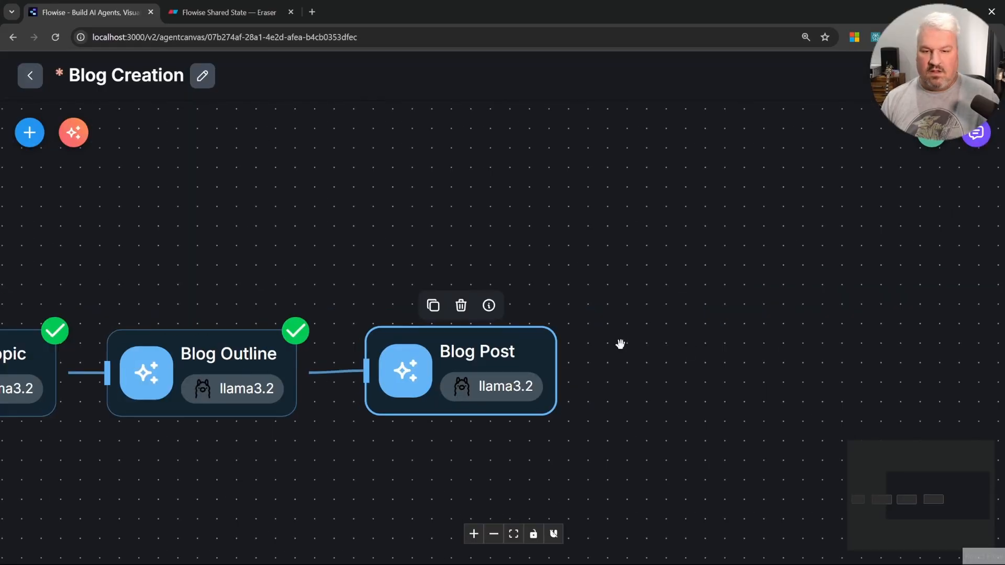
left_click(434, 309)
left_click_drag(556, 371, 669, 369)
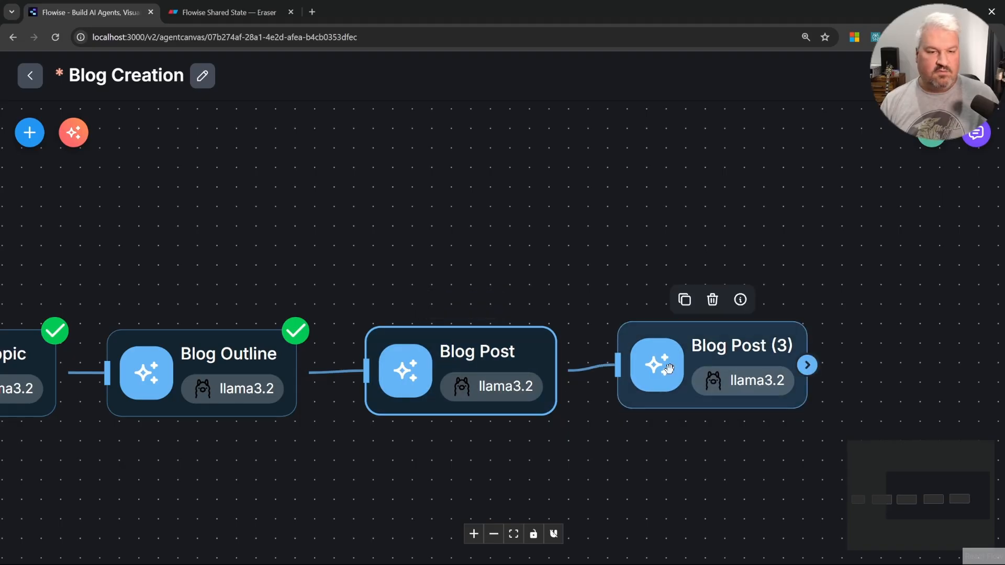
Step: Replace the copy's System message with the pasted prompt for generating an X / Twitter post promoting the blog post
double_click(669, 369)
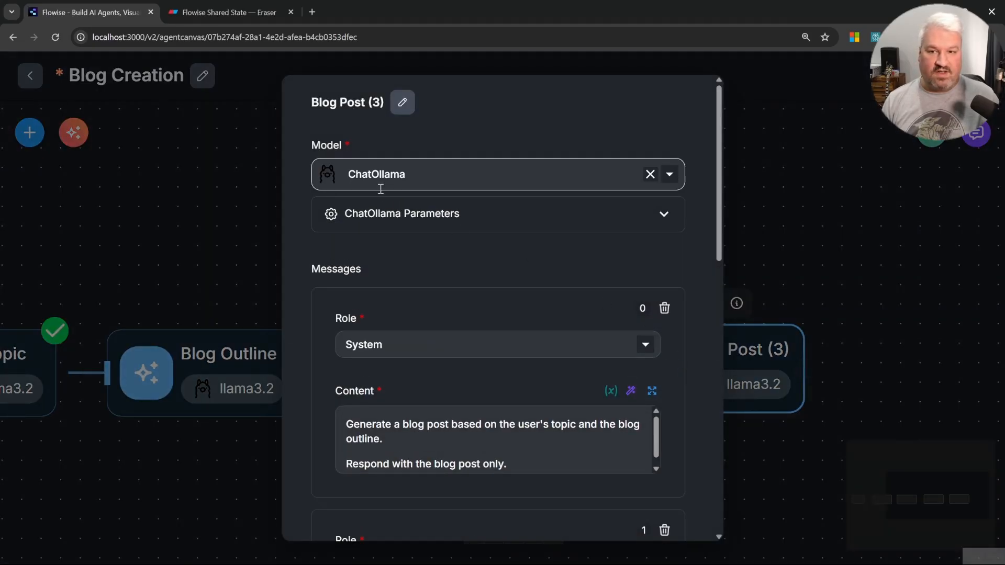
left_click(499, 436)
key("ctrl+a")
type("Your role is to generate an X / Twitter post to promote the Blog Post.  Respond with the X / Twitter post only.")
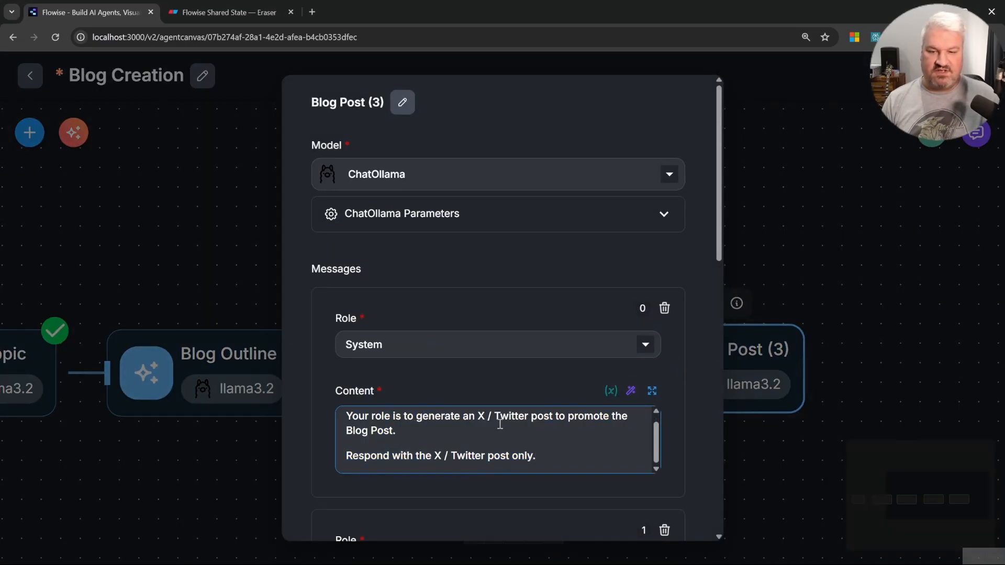
Step: Replace the copy's User message with Blog Post: {{ $flow.state.blog_post }}
scroll(581, 429, "down", 2)
scroll(522, 365, "down", 2)
left_click(507, 427)
key("ctrl+a")
key("Delete")
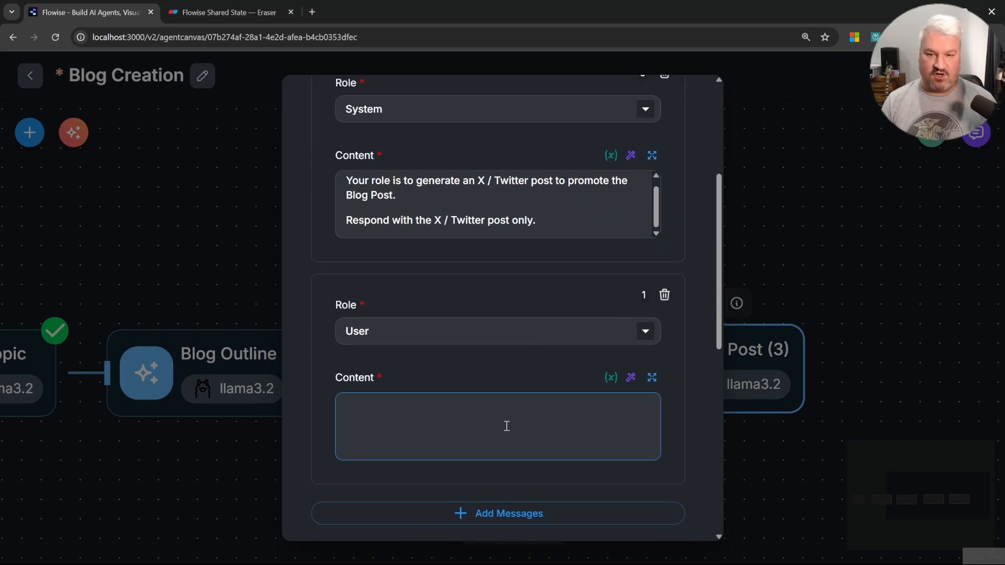
type("Blog Post")
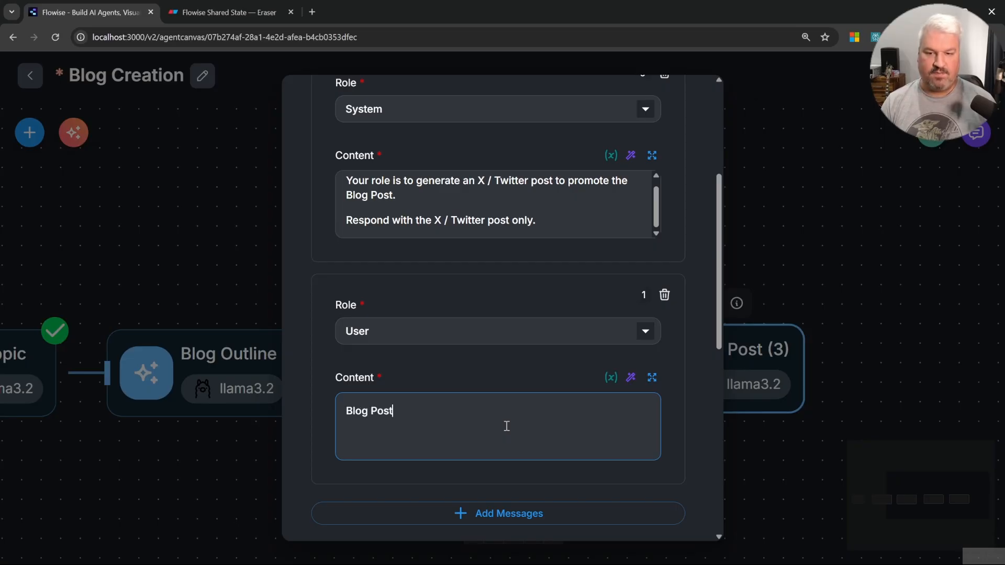
type(":")
key("Return")
type("{{")
scroll(532, 344, "down", 5)
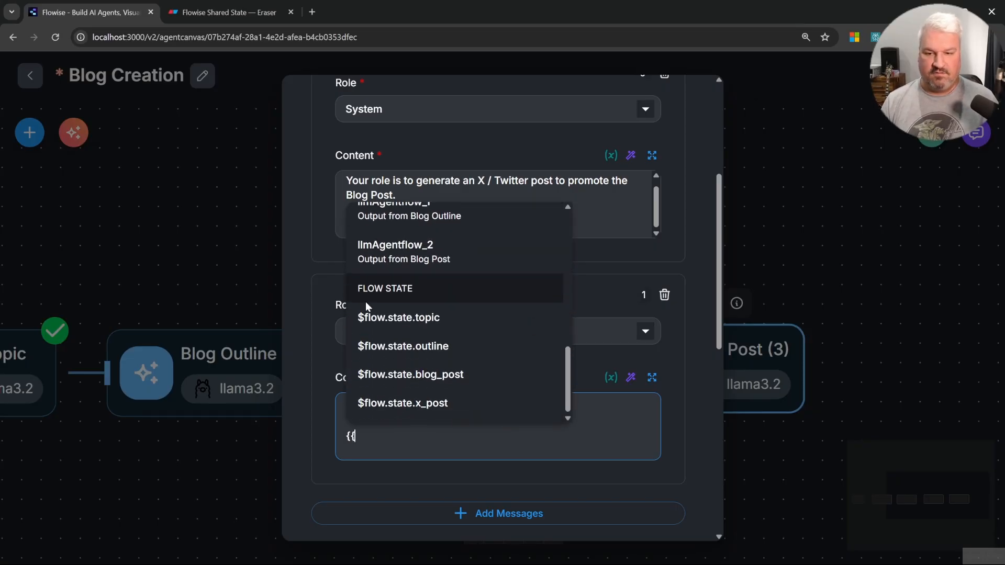
left_click(429, 376)
Step: Change the copy's flow state update key to x_post, keeping the value {{ output }}
scroll(398, 377, "down", 3)
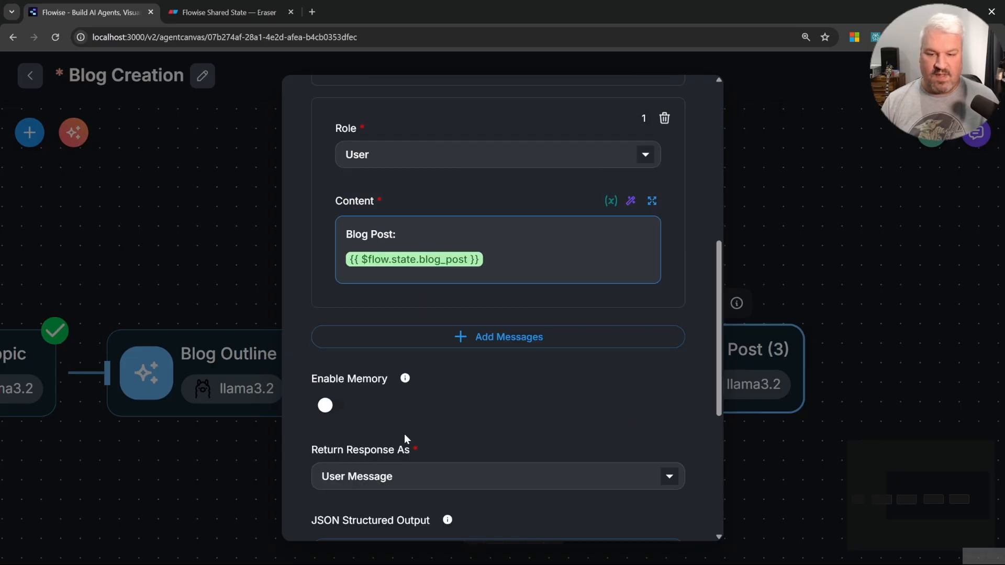
scroll(406, 422, "down", 6)
left_click(430, 369)
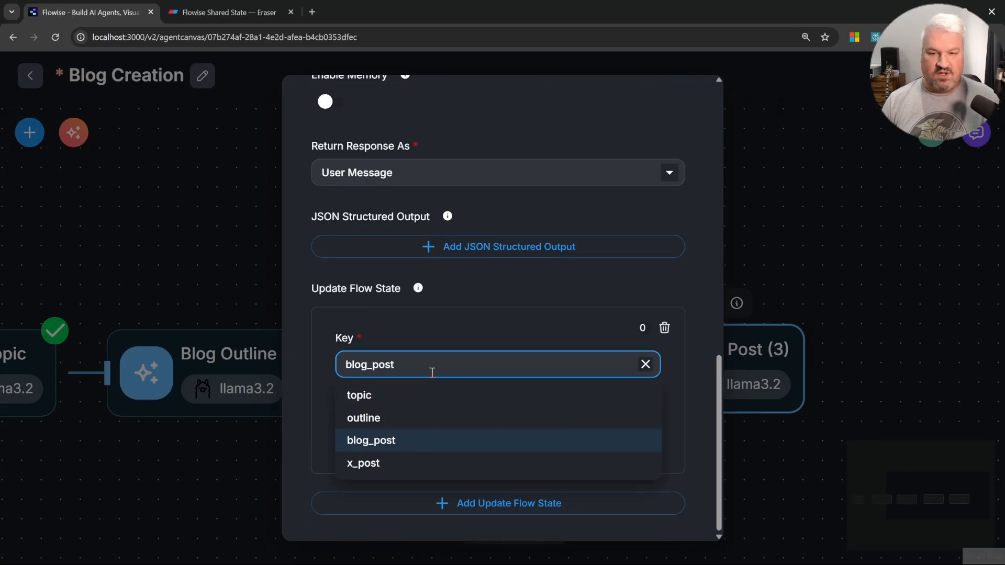
left_click(368, 464)
left_click(450, 438)
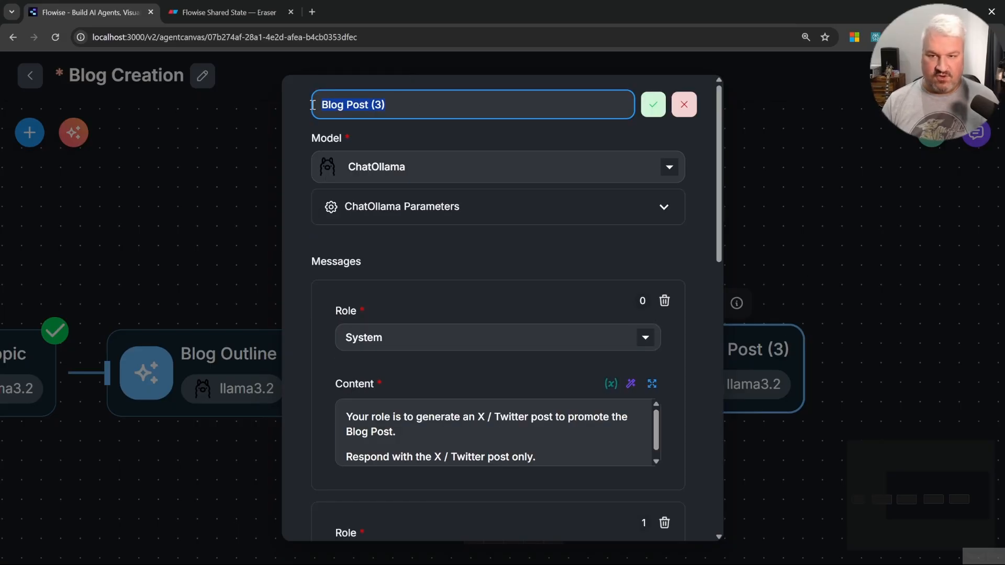
Step: Rename the copied node to X Post
type("X")
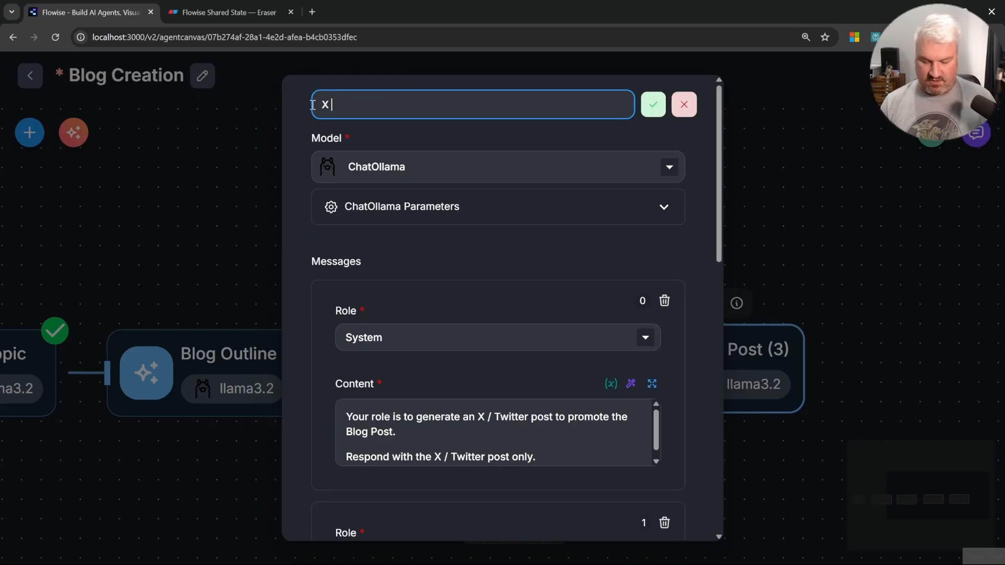
type(" Post")
key("Return")
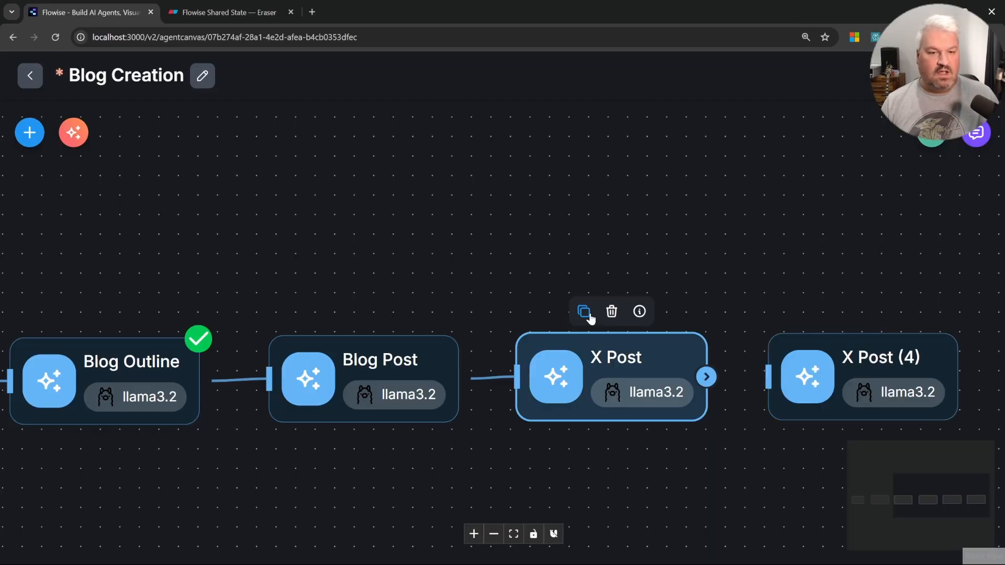
Step: Connect a duplicate of the X Post node after it and rename that duplicate to Summary
left_click_drag(600, 267, 526, 256)
left_click_drag(632, 365, 690, 366)
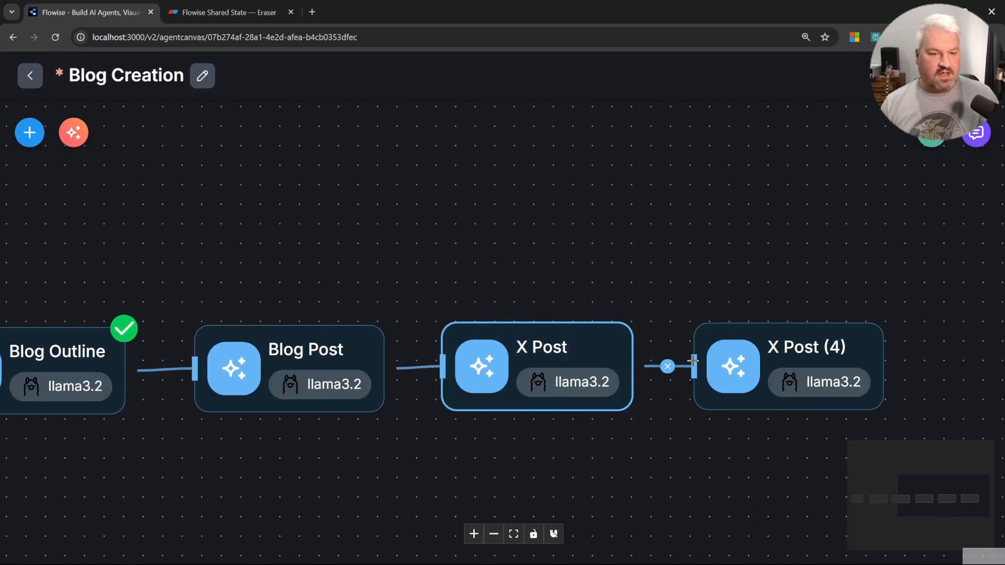
double_click(783, 355)
left_click(384, 105)
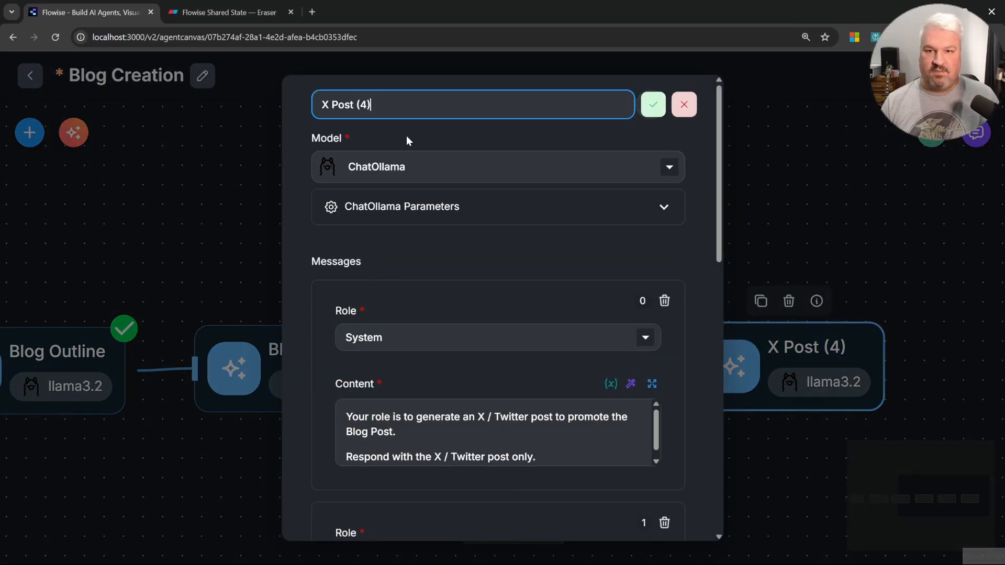
type("Summary")
key("Return")
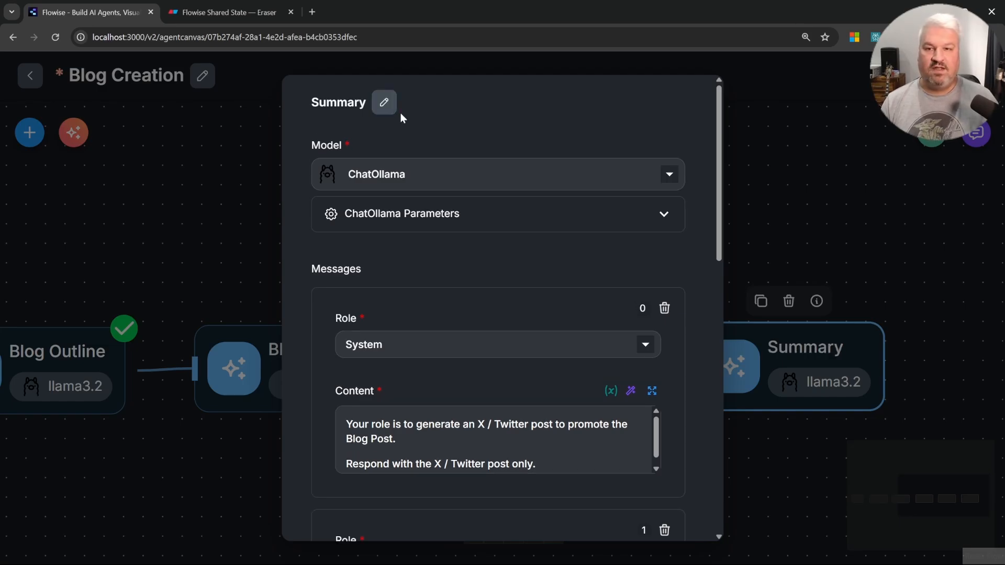
Step: Replace the Summary node's System message with a report instruction listing: User Topic, The complete blog post, The X Post
scroll(570, 262, "down", 3)
left_click(570, 263)
key("ctrl+a")
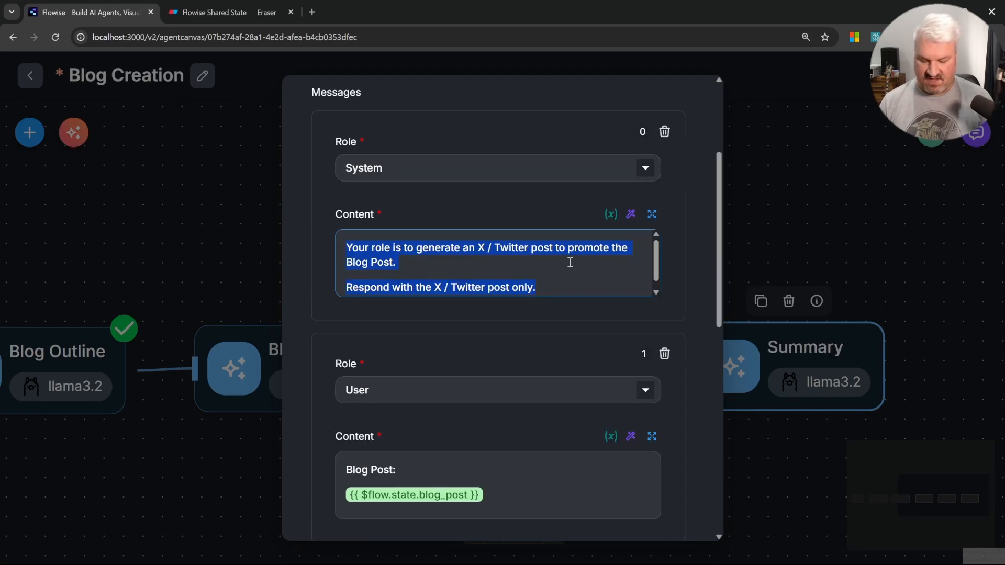
type("Write a report con")
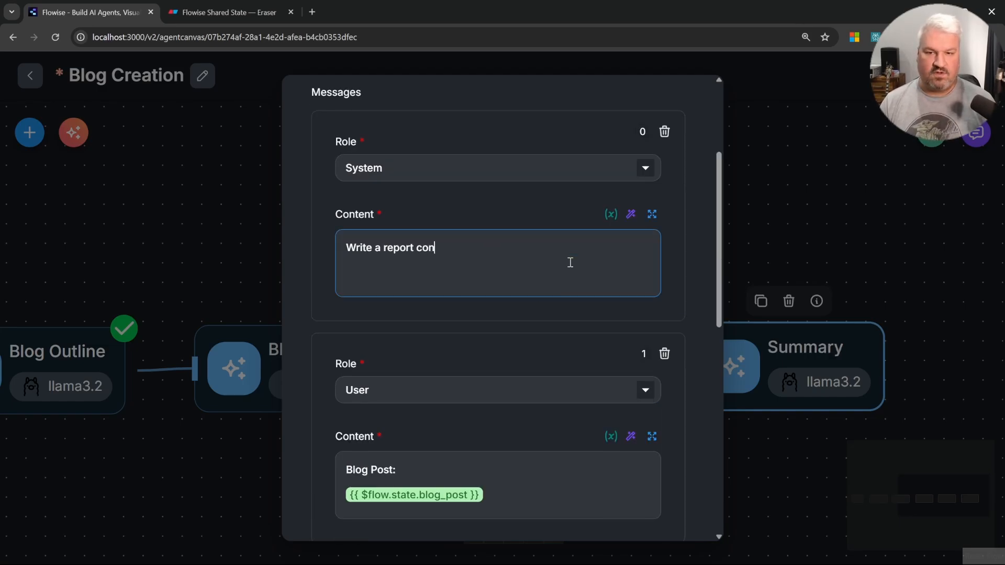
type("taining")
key("BackSpace")
type("ing the following")
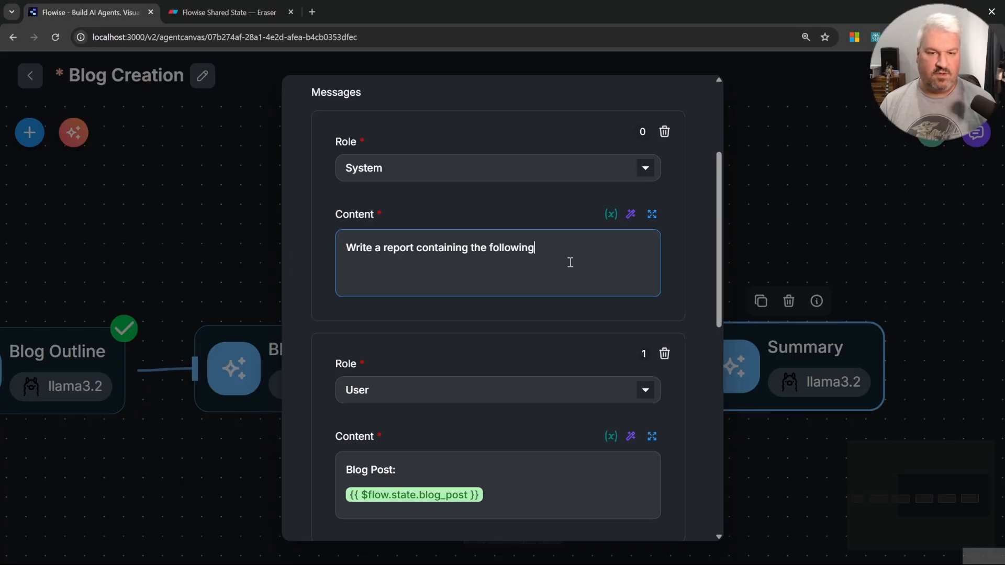
type(": - User Topioc")
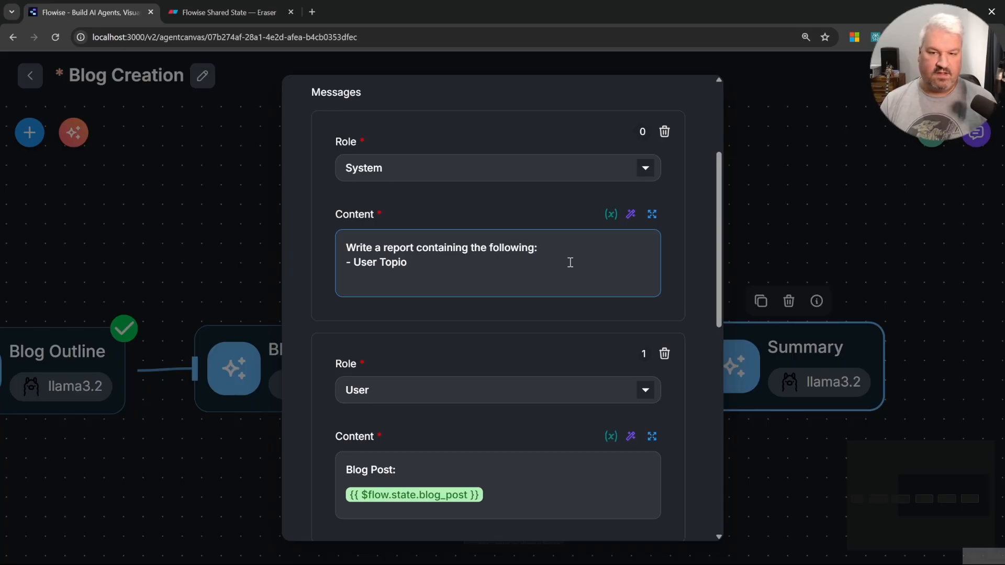
key("BackSpace")
type("c")
key("Return")
type("- The complete blog pos")
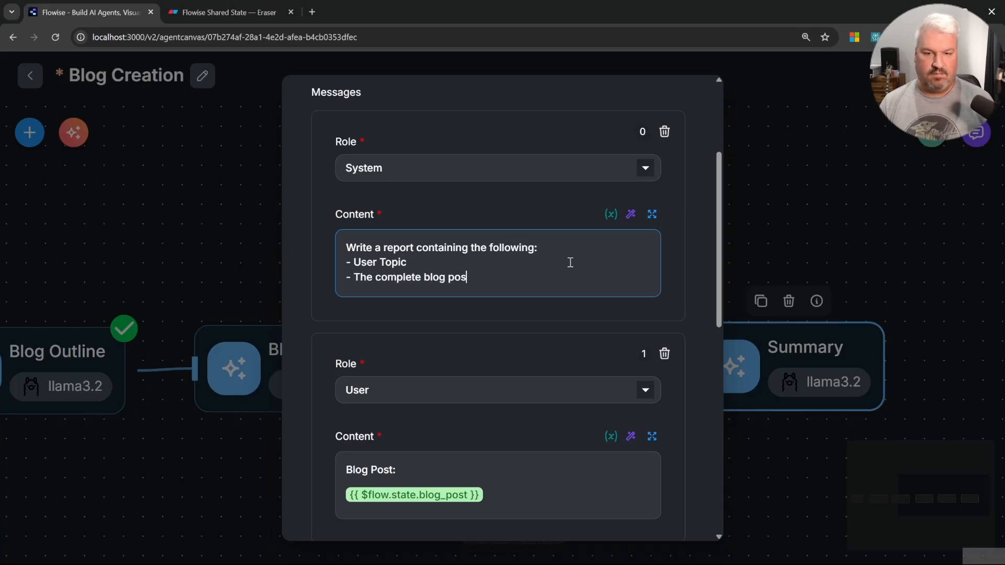
type("t")
key("Return")
type("- The X Post")
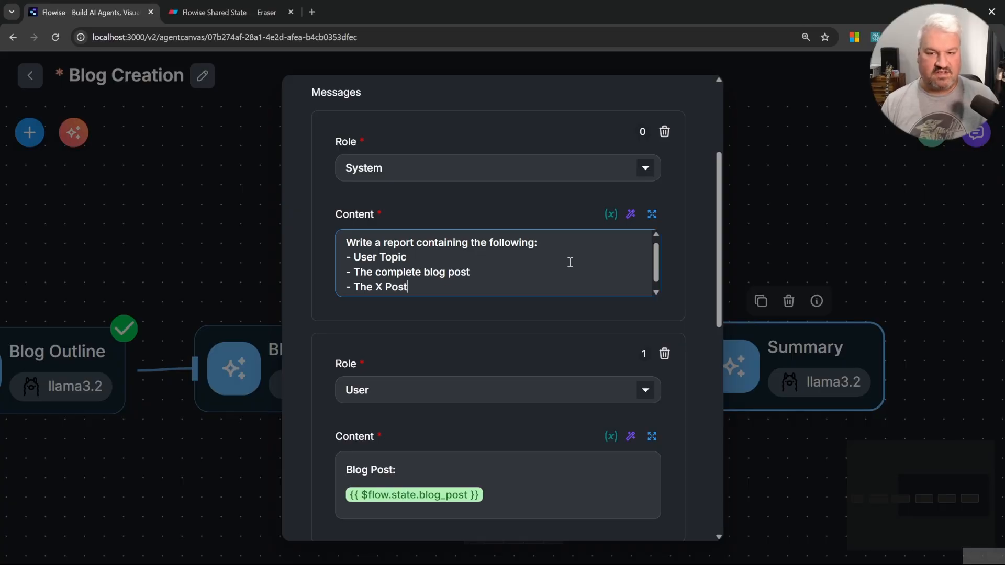
Step: Insert "Topic:" with the {{ $flow.state.topic }} variable at the start of the Summary node's User message
scroll(534, 306, "down", 2)
left_click(478, 346)
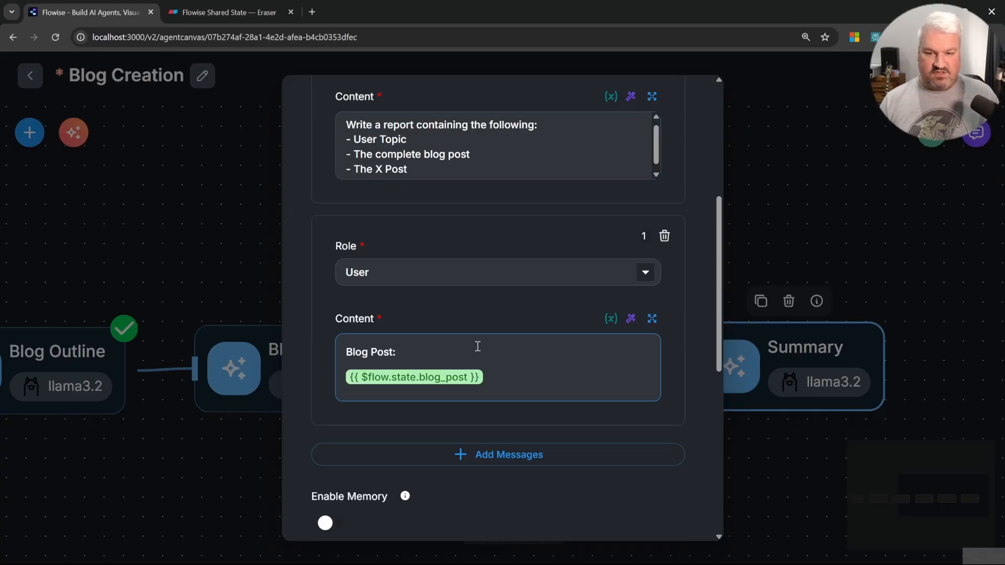
key("Home")
key("Return")
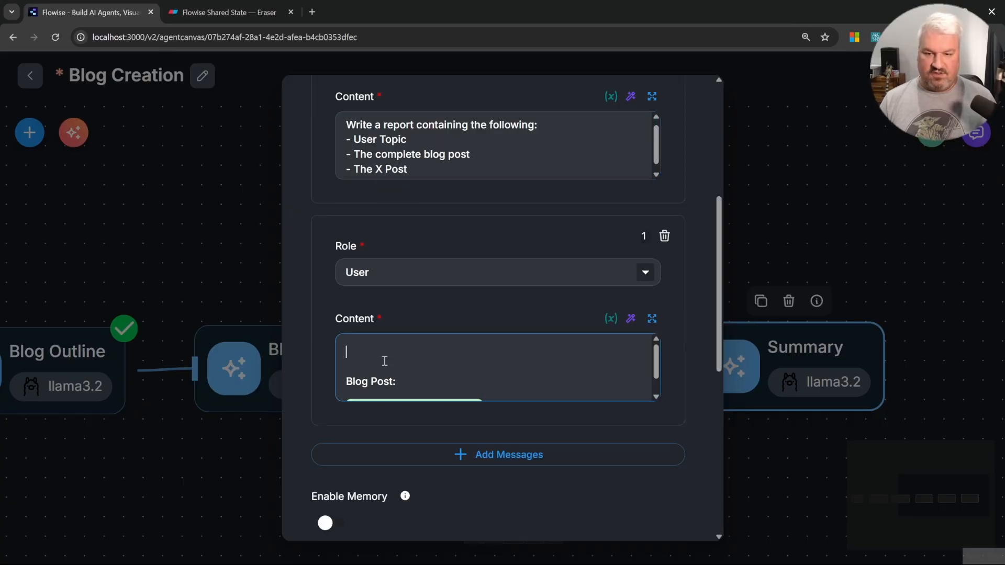
type("Topic:")
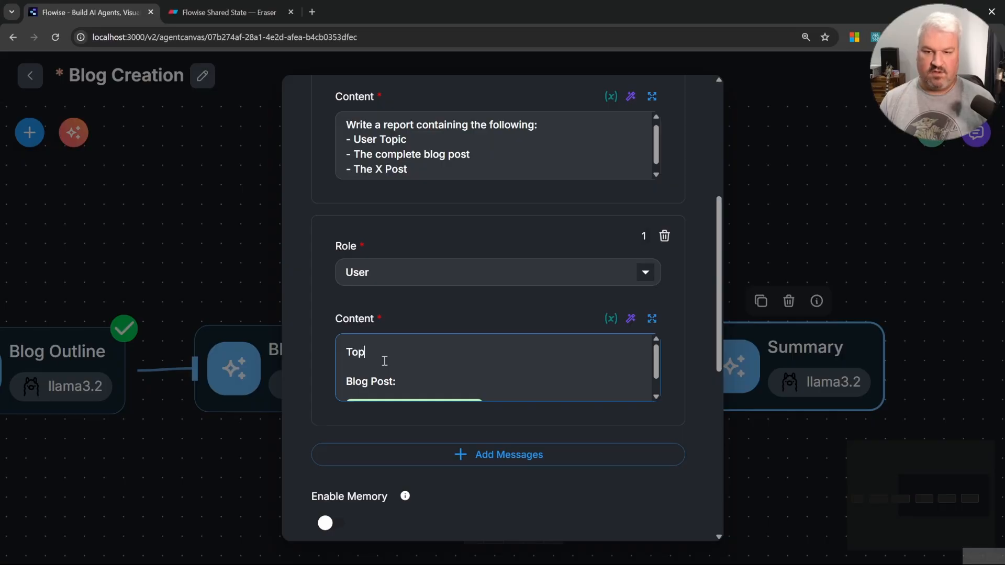
key("Return")
type("{{")
scroll(482, 278, "down", 8)
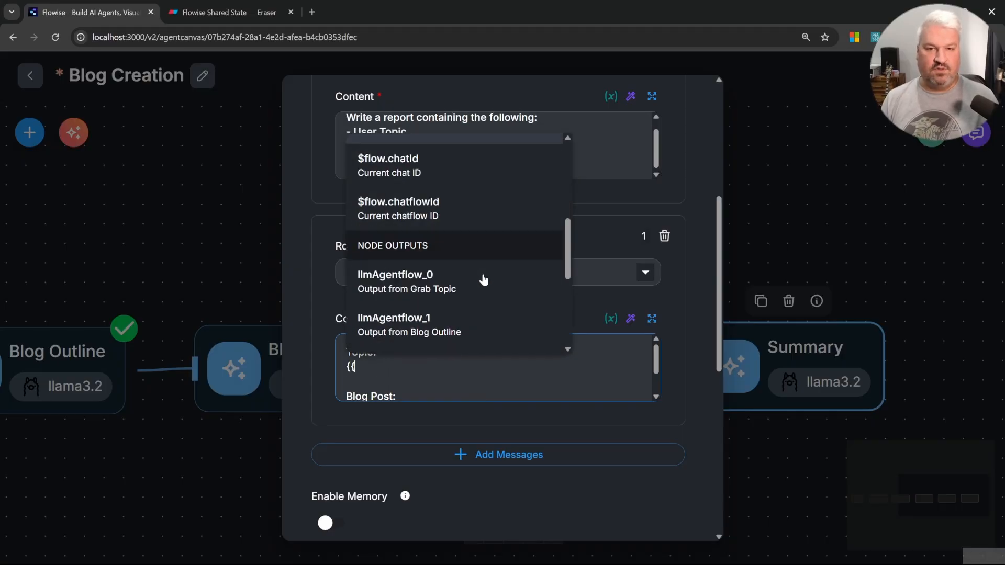
left_click(404, 249)
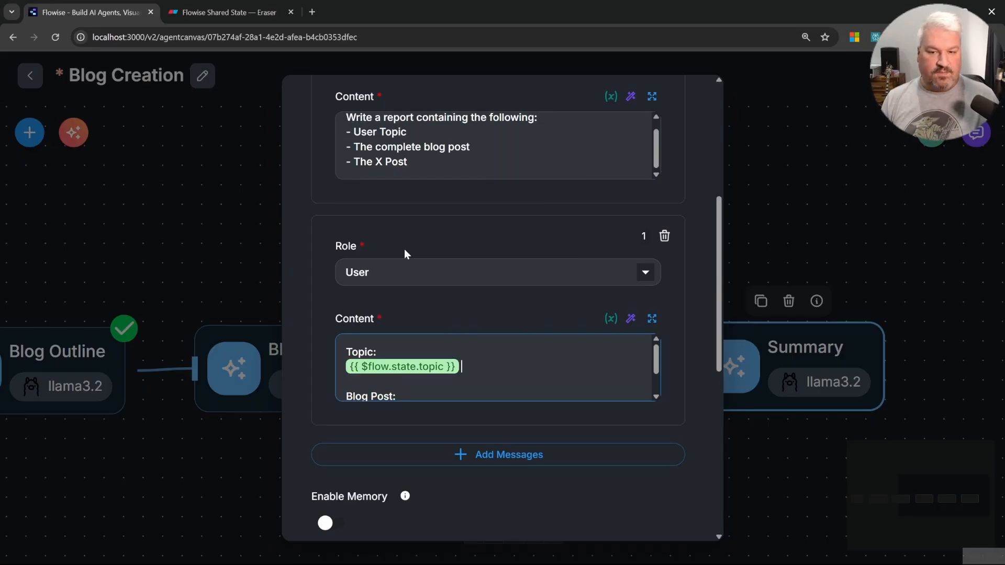
Step: Append "X Post:" with the {{ $flow.state.x_post }} variable at the end of the User message
scroll(438, 362, "down", 1)
left_click(527, 377)
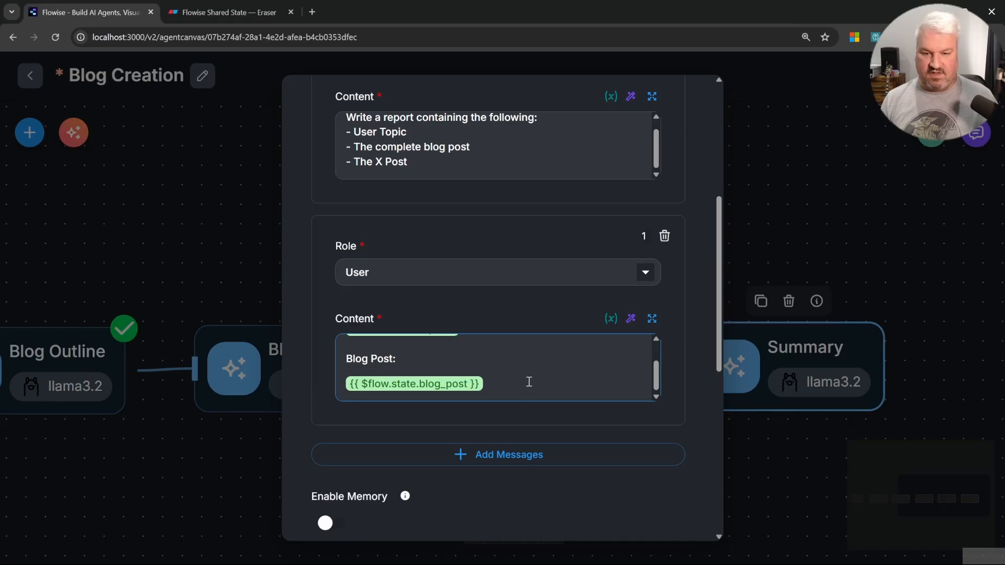
key("Return")
type("X Post")
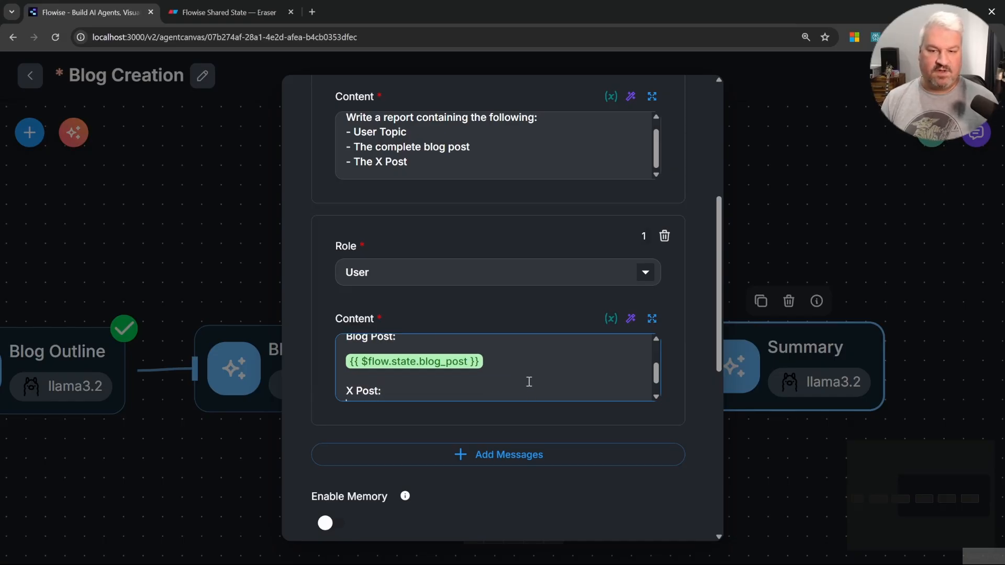
type(":")
key("Return")
type("{{")
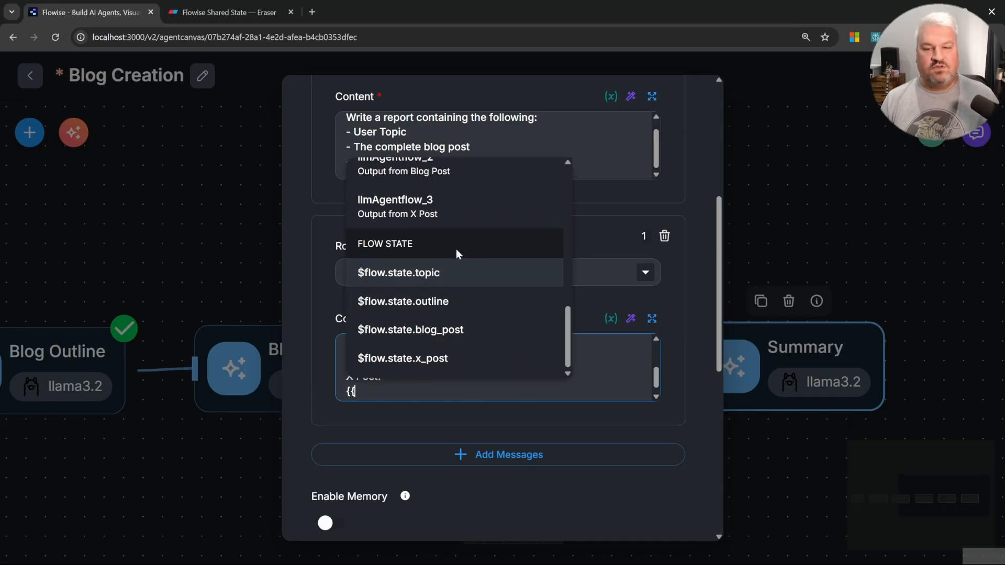
left_click(434, 361)
Step: Delete the Summary node's Update Flow State entry and close the node settings
scroll(485, 317, "down", 8)
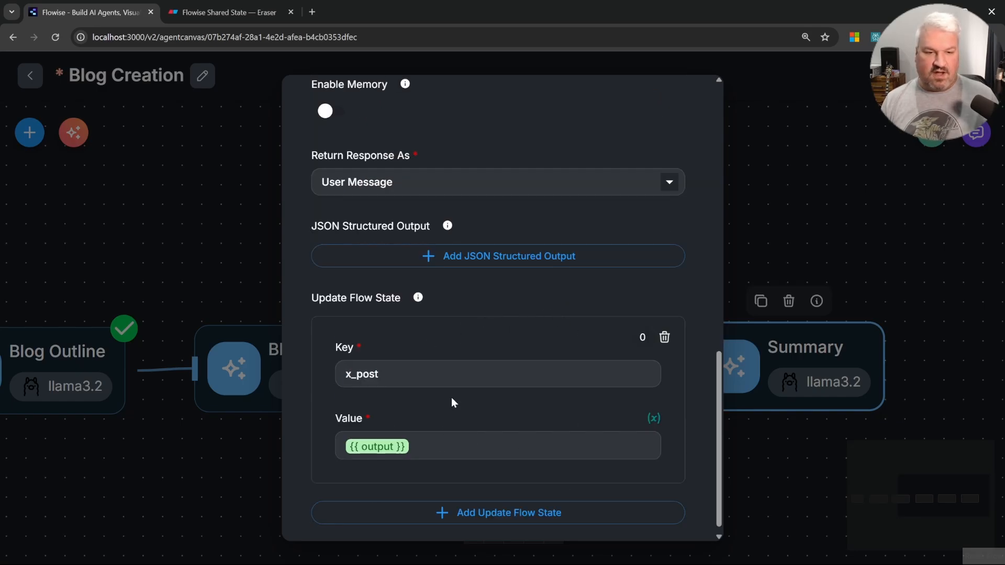
left_click(664, 337)
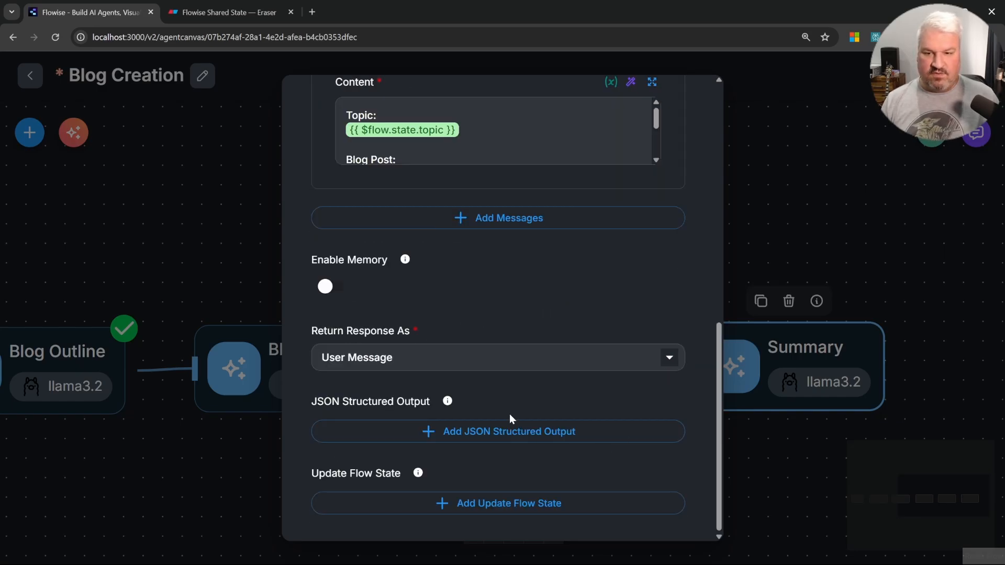
scroll(509, 414, "up", 10)
left_click(817, 181)
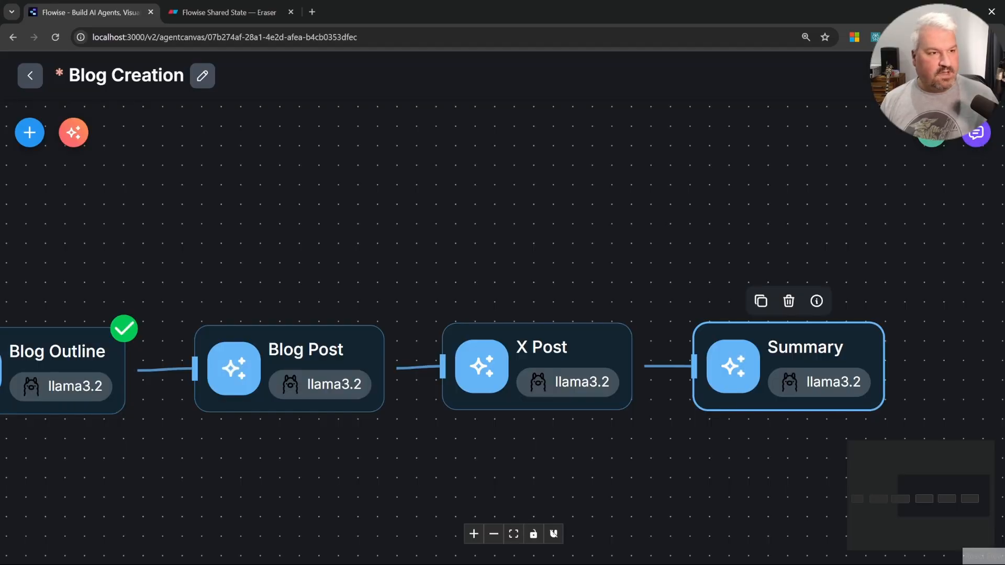
Step: Save the flow and run it in chat asking for a blog post on how AI agents can assist developers in being more productive
key("ctrl+s")
left_click(965, 142)
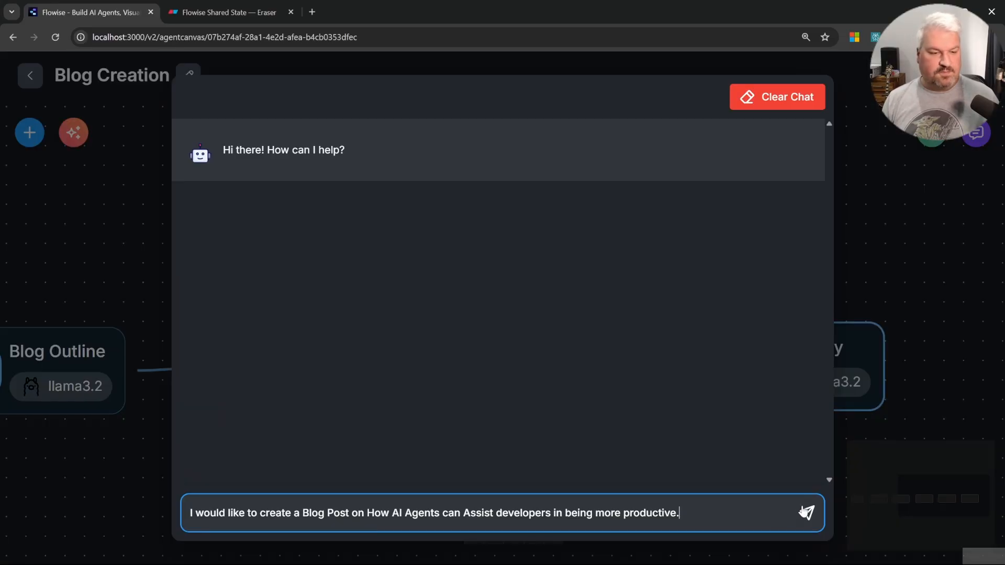
key("Return")
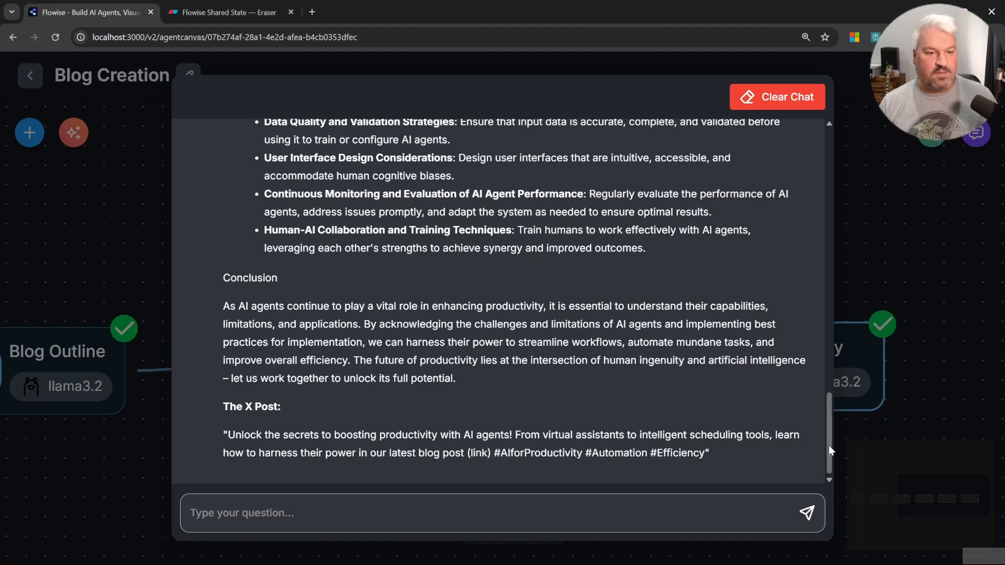
Step: Examine the process flow steps and the Summary node's details, including its output and flow state contents
left_click_drag(828, 445, 802, 178)
left_click(786, 286)
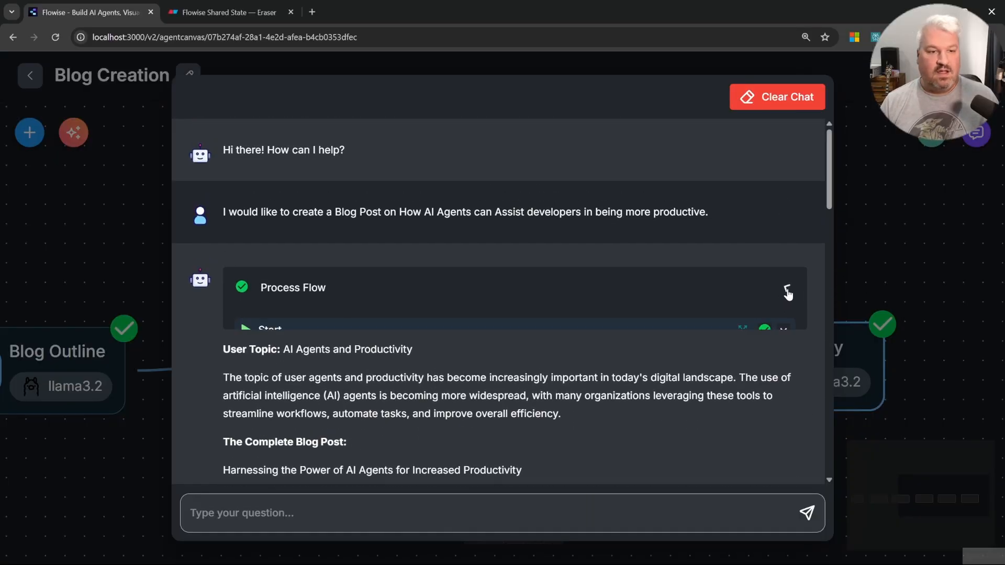
scroll(483, 378, "down", 2)
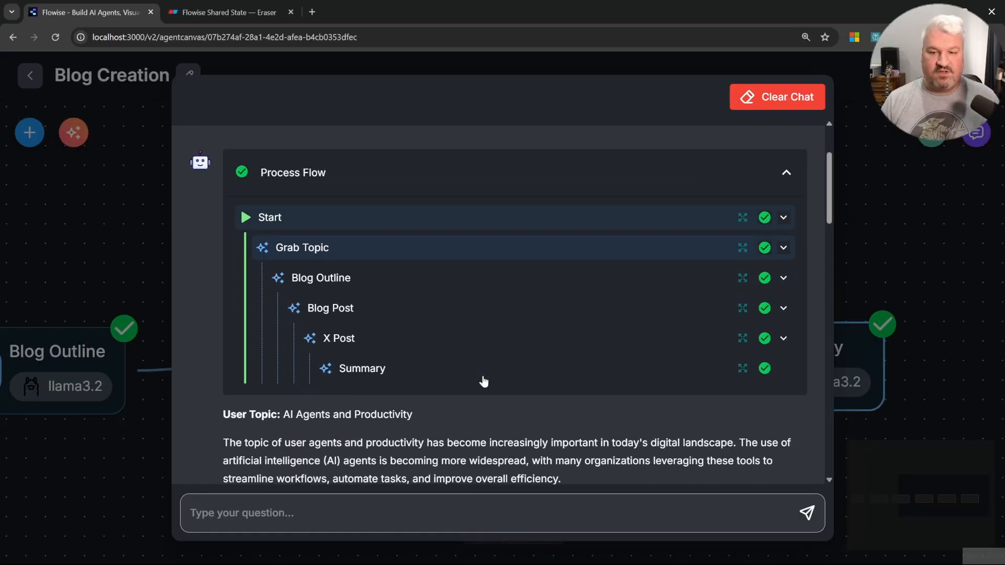
left_click(742, 369)
scroll(543, 338, "down", 20)
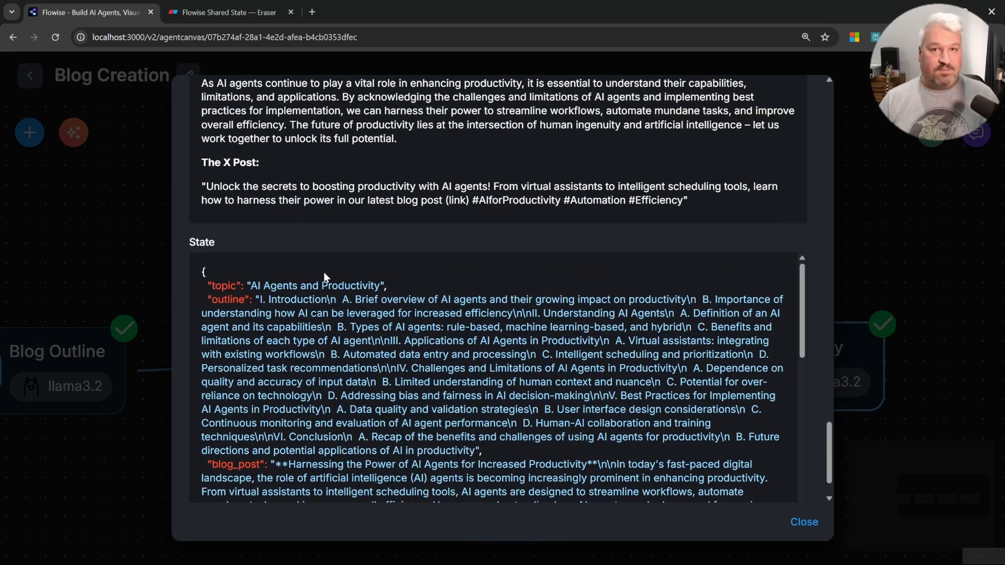
left_click_drag(210, 287, 352, 289)
left_click(267, 304)
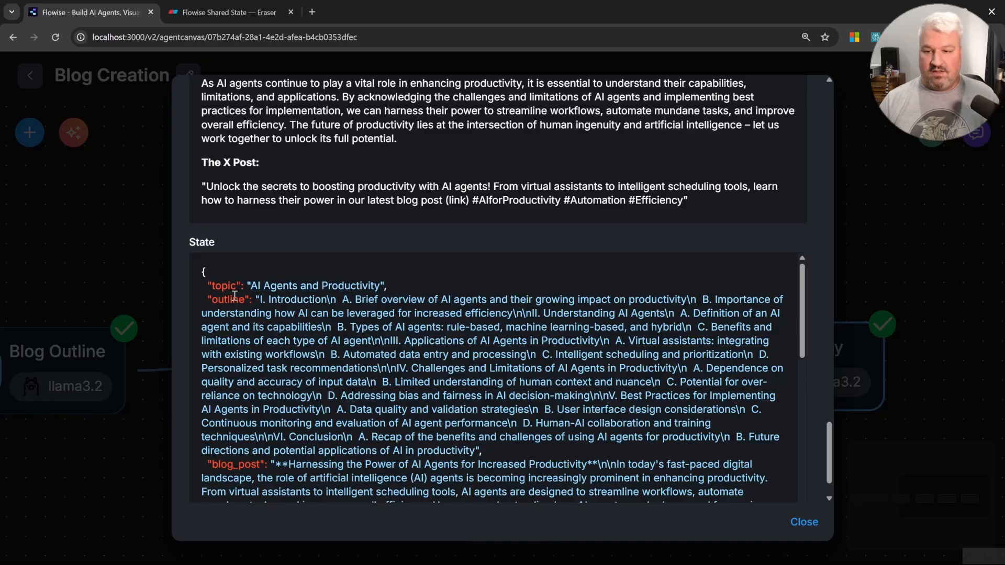
left_click_drag(235, 297, 311, 302)
scroll(421, 413, "down", 3)
scroll(432, 391, "down", 10)
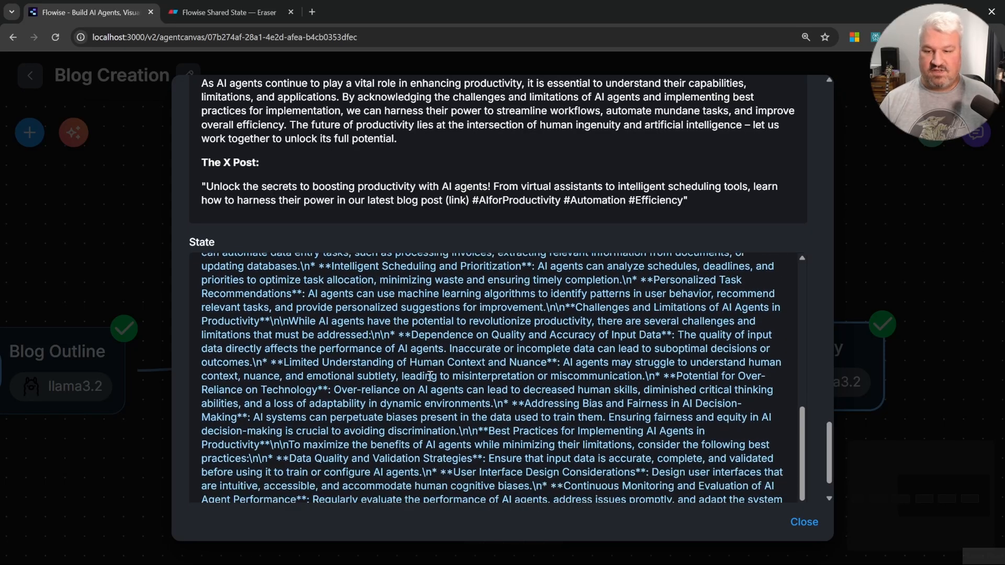
left_click_drag(208, 442, 333, 452)
left_click(333, 452)
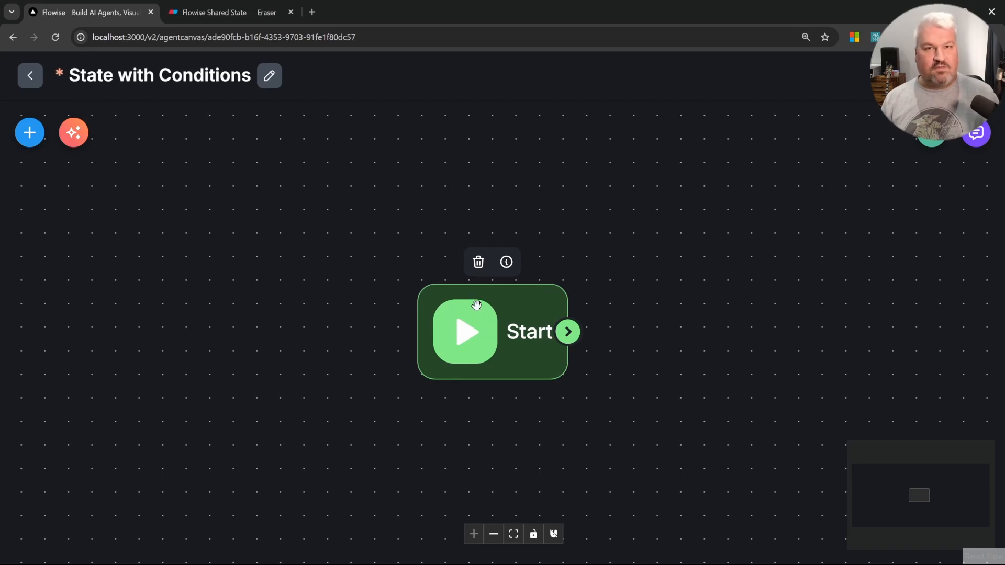
Step: Move the Start node of the State with Conditions flow to the left and save the flow
left_click_drag(509, 330, 194, 325)
key("ctrl+s")
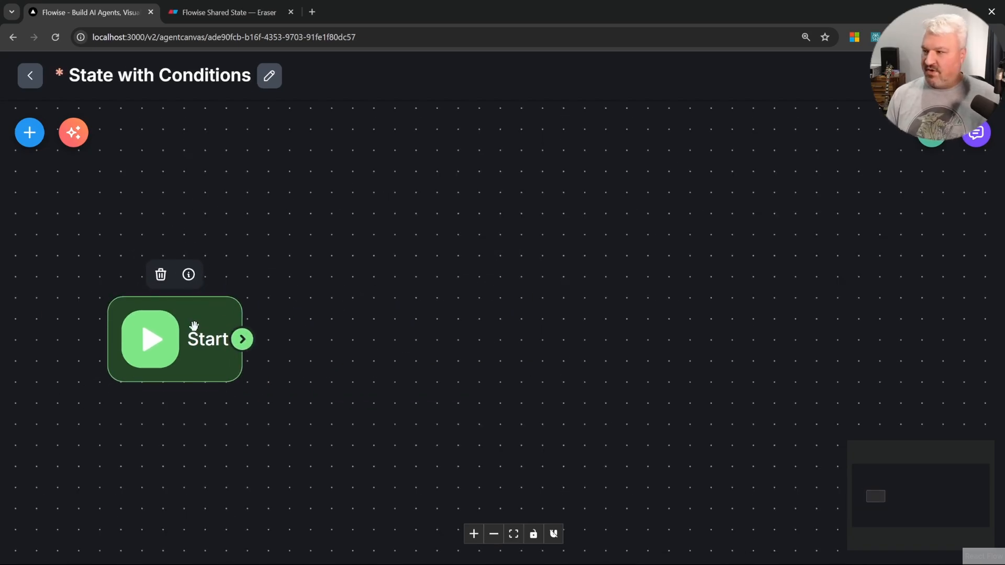
left_click(297, 181)
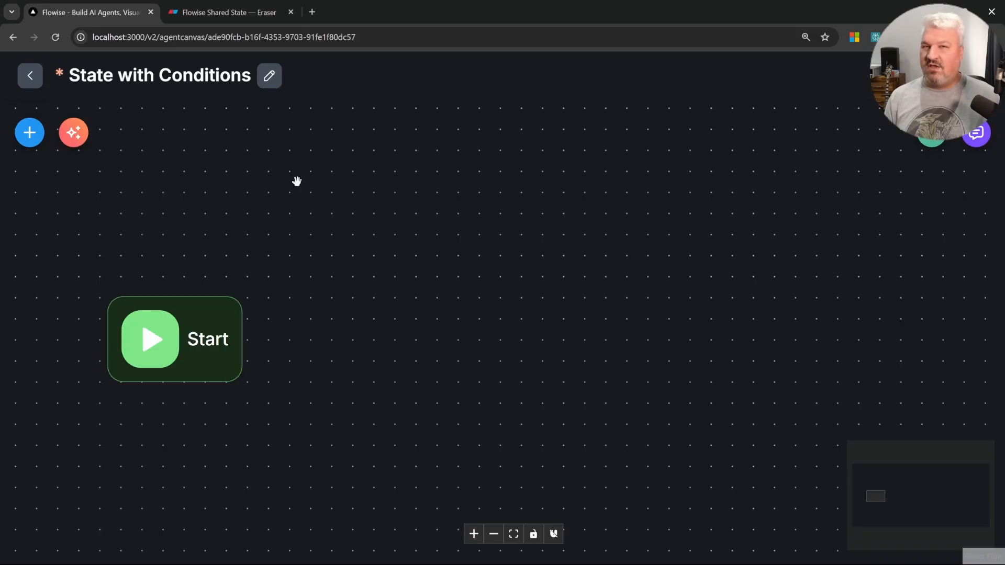
Step: Add a Start node flow state key named name with the person's first name as its value
double_click(172, 337)
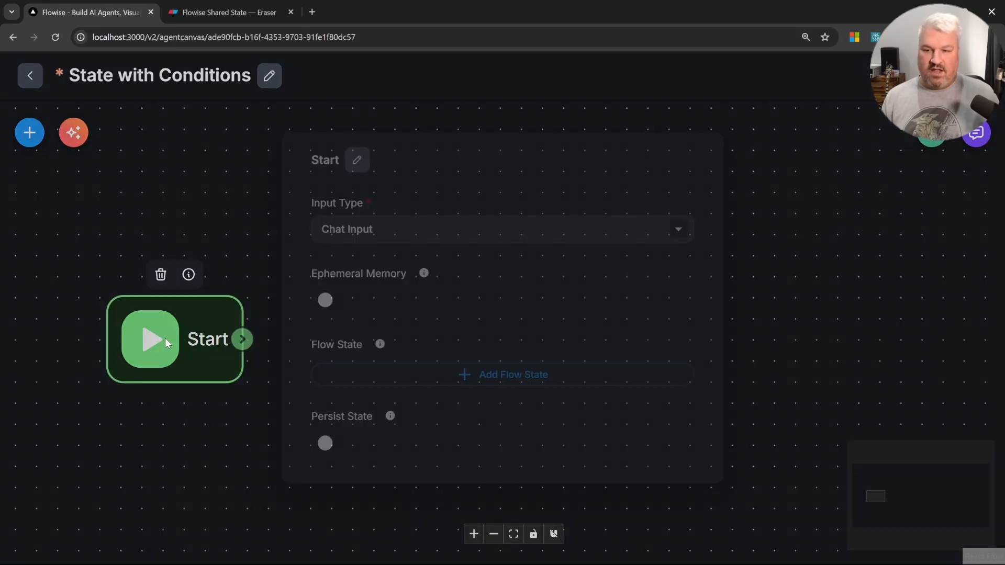
left_click(501, 371)
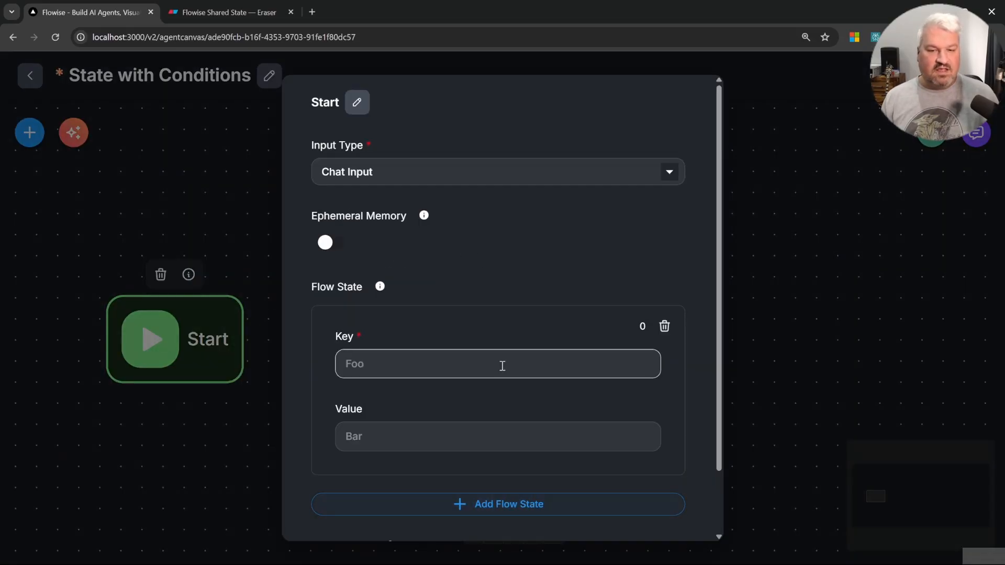
type("name")
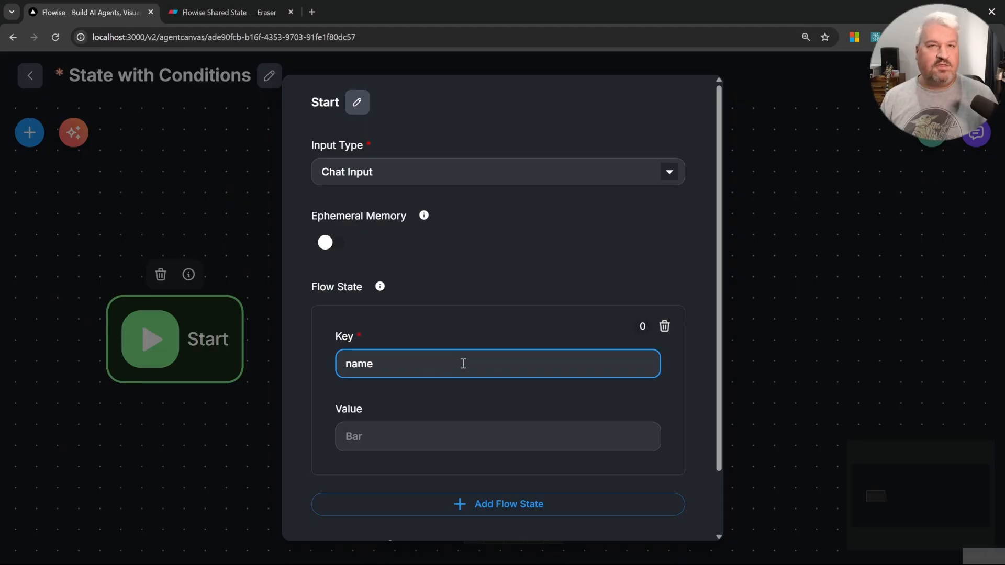
left_click(446, 434)
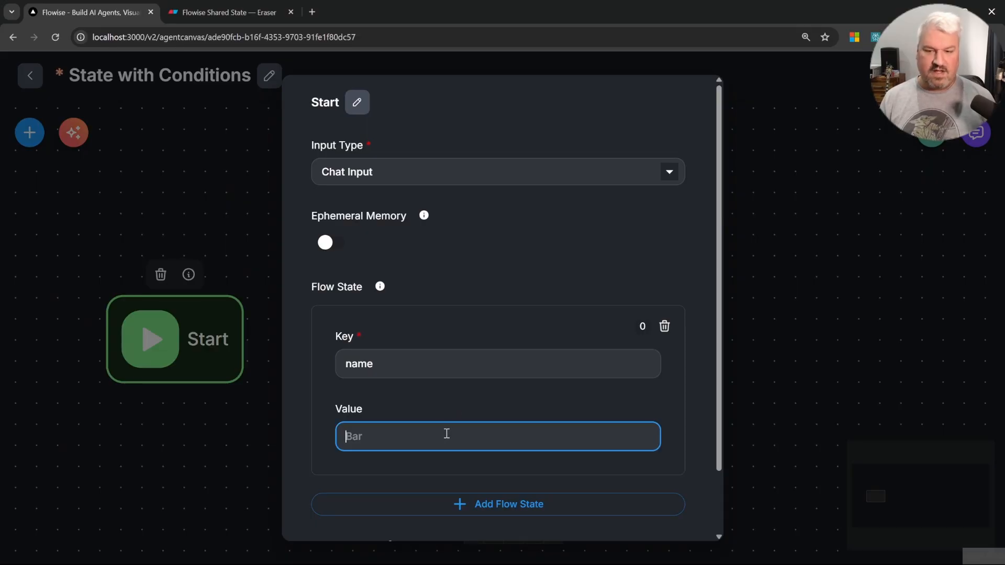
type("Leon")
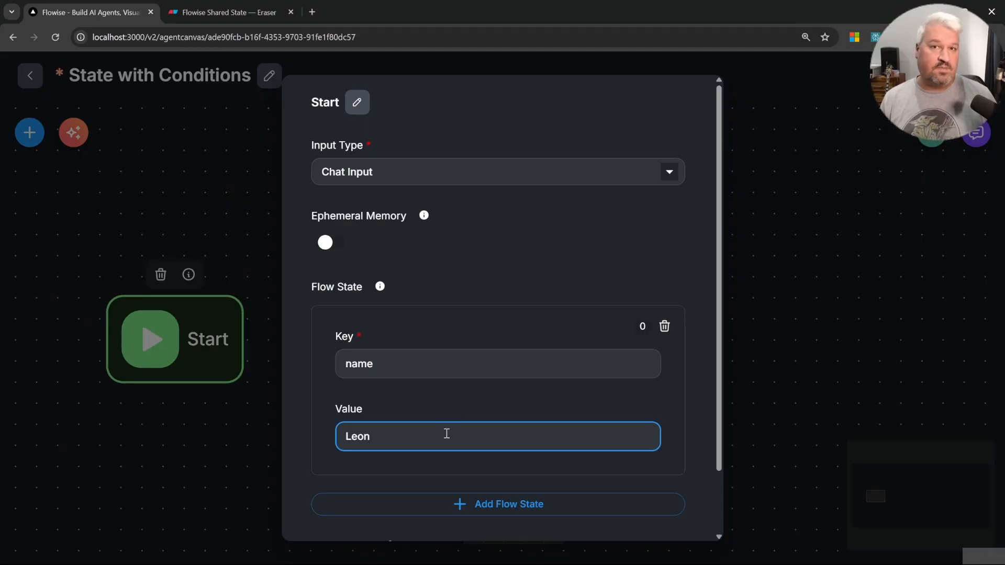
Step: Add two more flow state keys to the Start node, mood and random_number
left_click(445, 504)
scroll(443, 470, "down", 3)
type("mood")
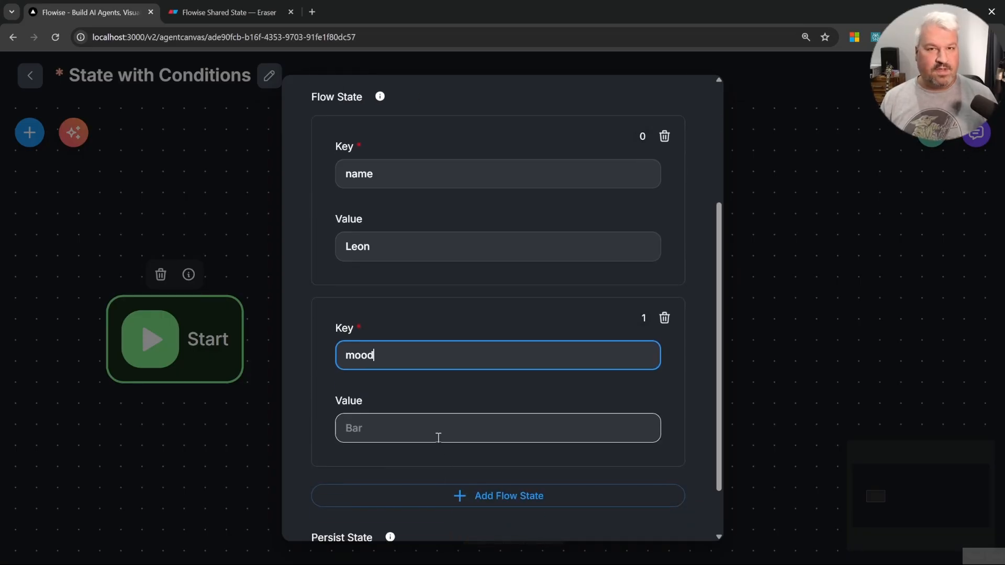
left_click(507, 498)
scroll(471, 455, "down", 2)
type("random_")
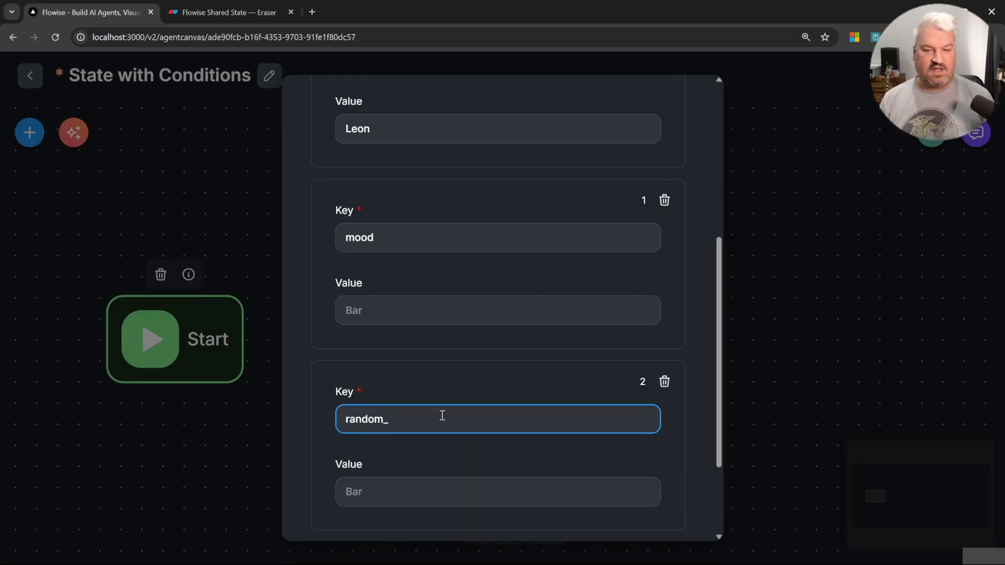
type("number")
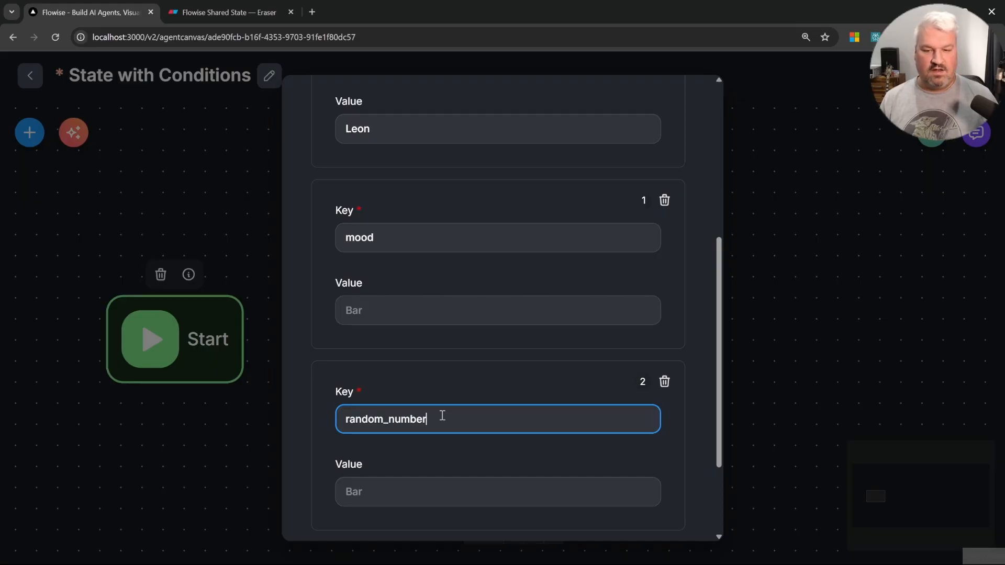
Step: Add an LLM node to the State with Conditions canvas and connect it after the Start node
left_click(884, 371)
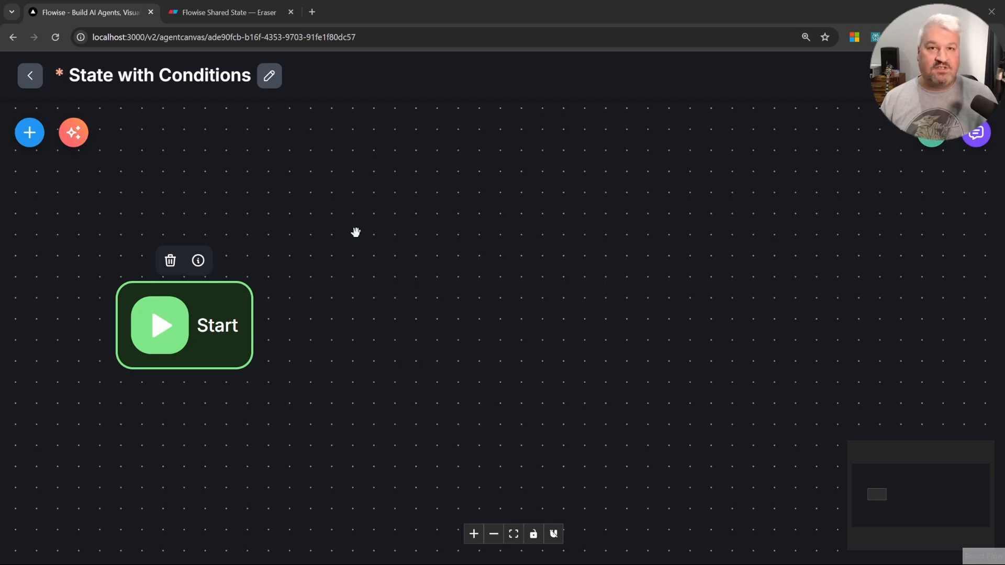
left_click(342, 224)
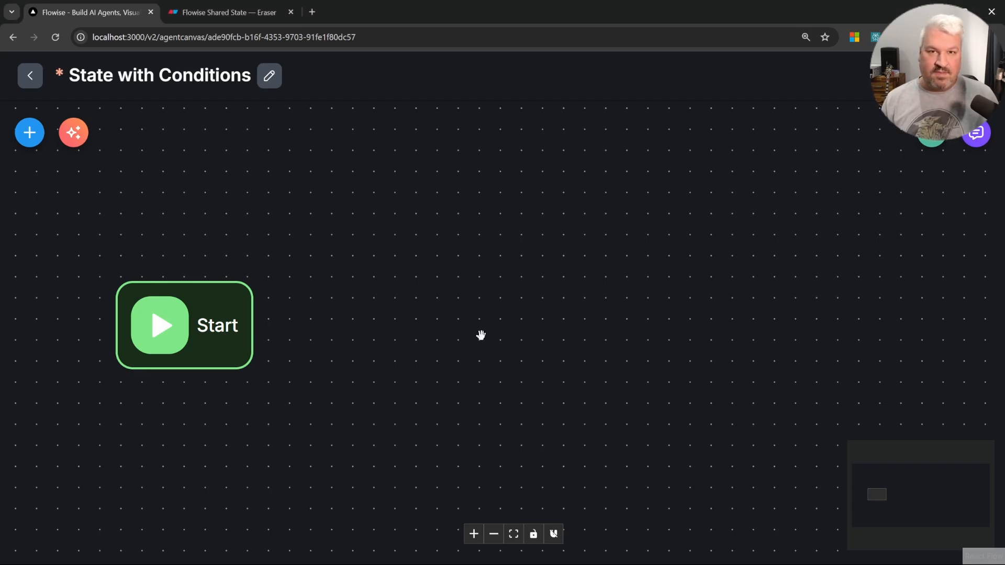
left_click(30, 131)
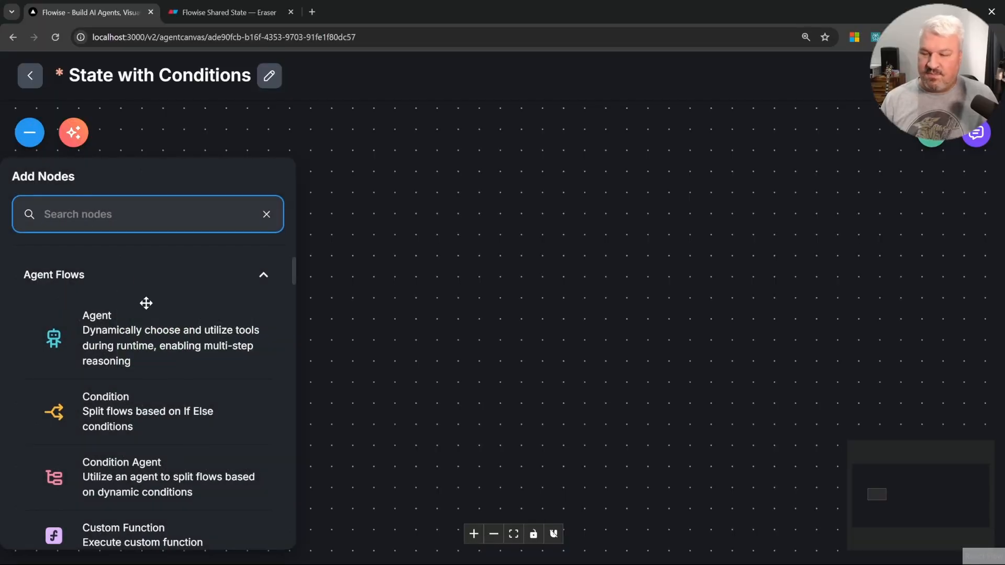
scroll(171, 298, "down", 5)
left_click_drag(105, 417, 444, 307)
left_click_drag(253, 325, 365, 323)
double_click(456, 322)
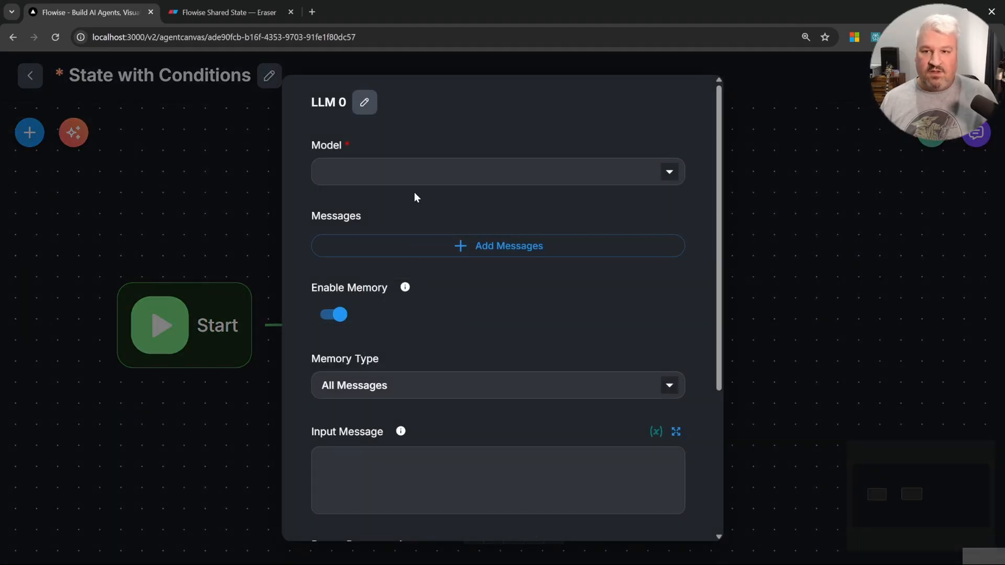
Step: Set the LLM node's model to ChatOllama with model name llama3.2
left_click(393, 175)
scroll(419, 314, "down", 6)
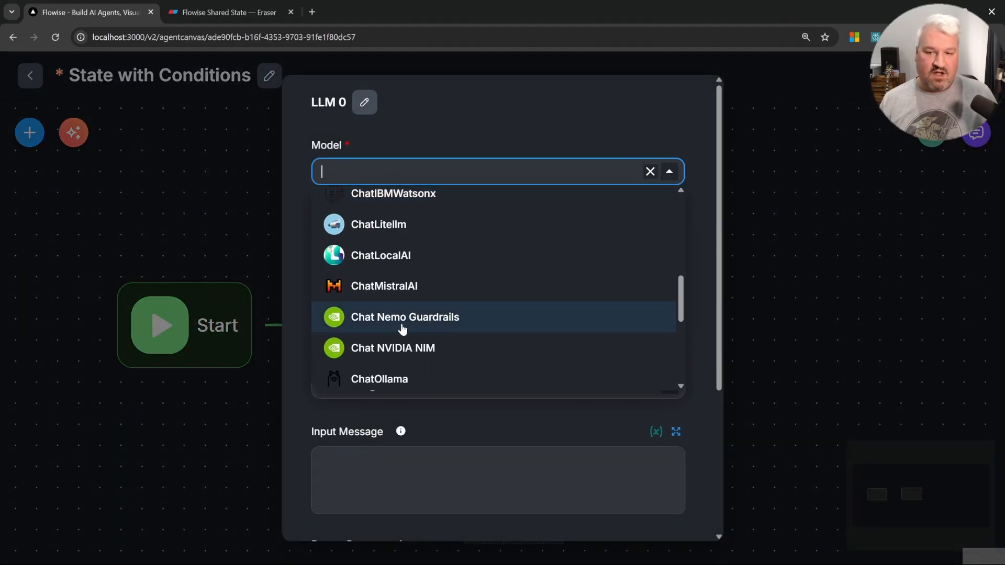
left_click(392, 379)
left_click(437, 222)
left_click(421, 360)
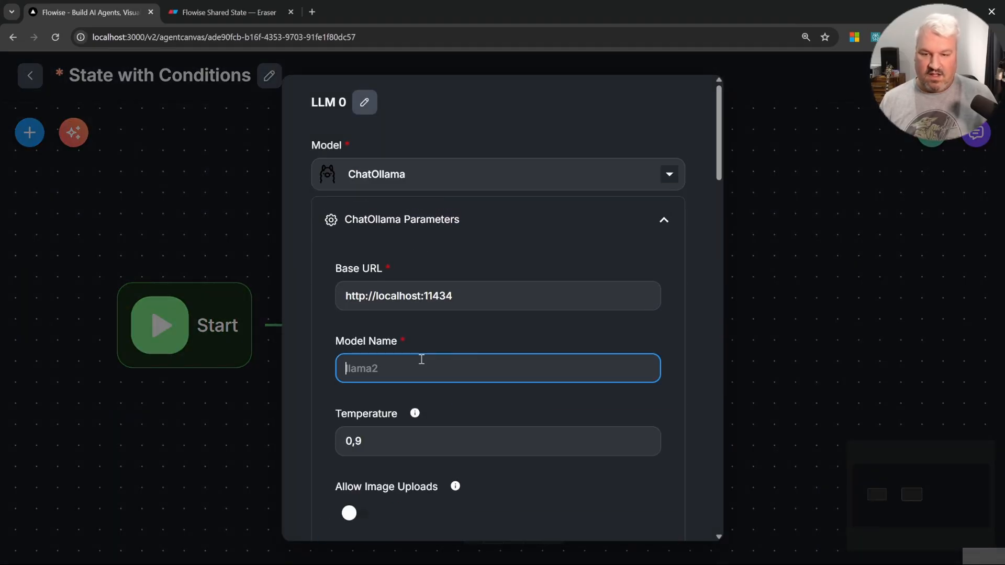
type("llama3.2")
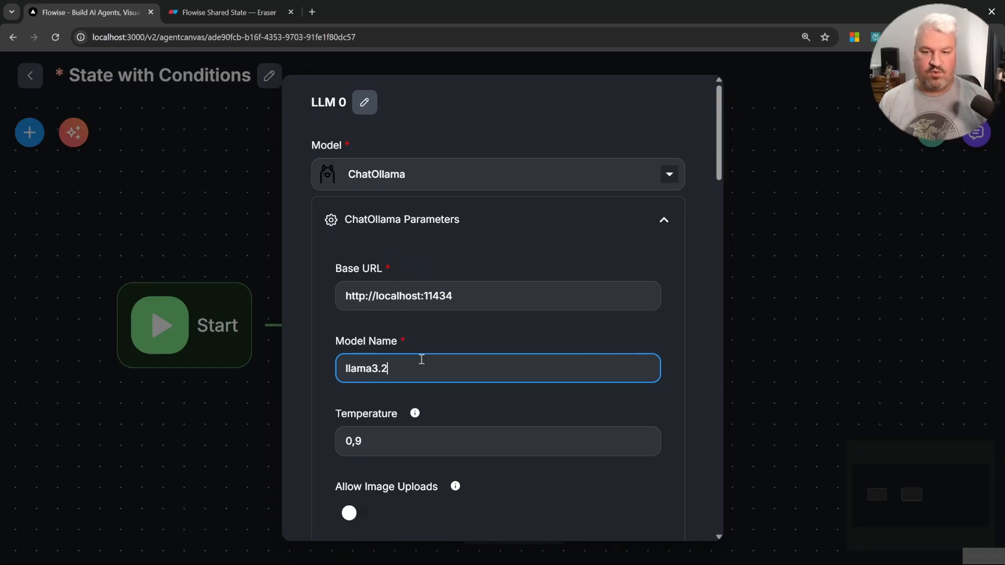
left_click(505, 230)
Step: Enter the user message "Generate a random decimal number between 0 and 1. Respond with the number only." and disable memory
left_click(428, 428)
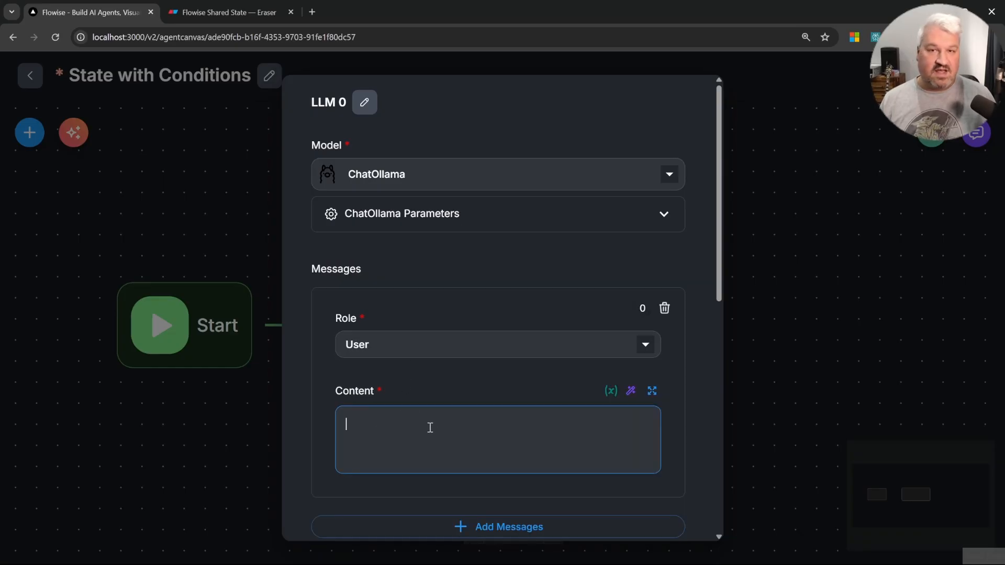
type("Generate a ")
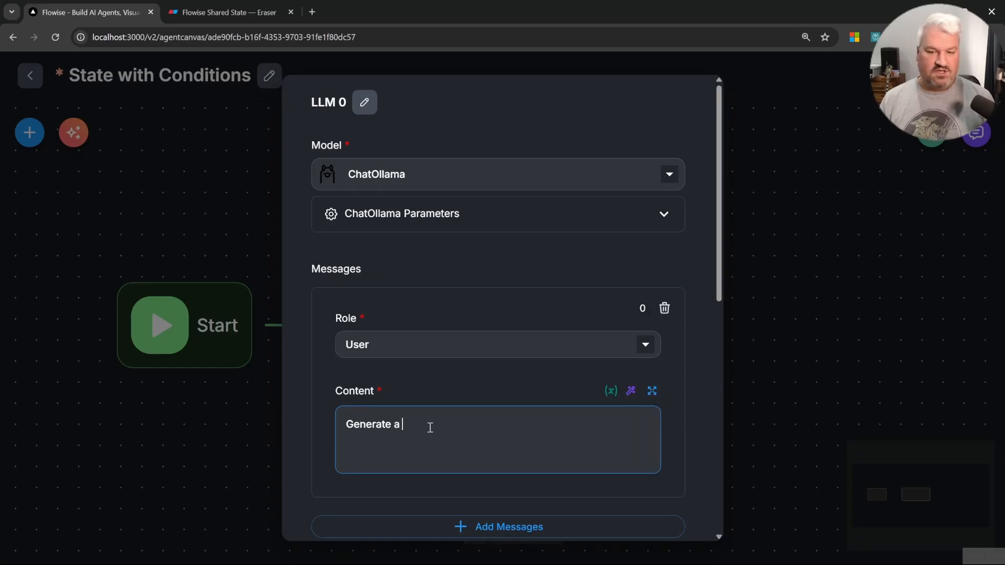
type("random de")
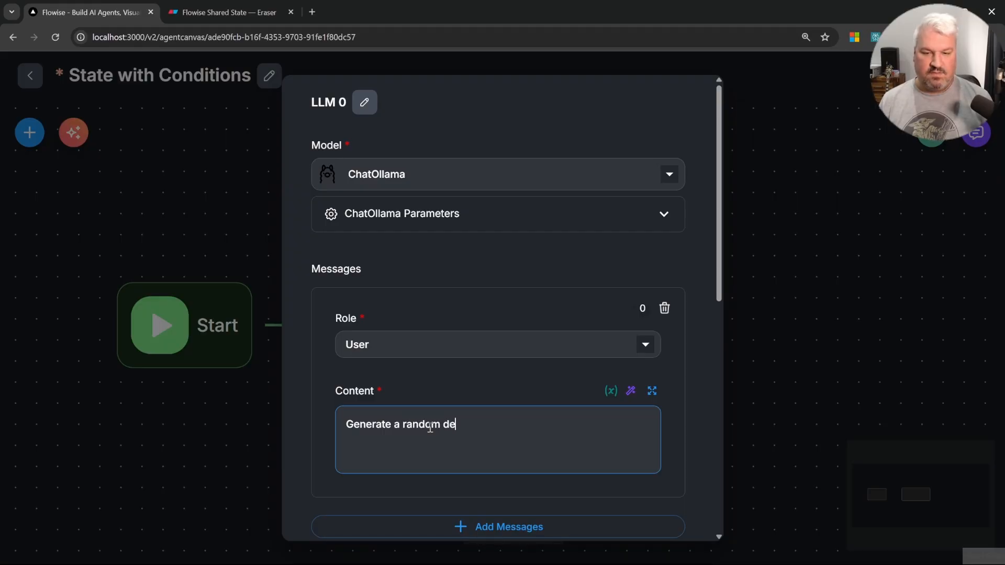
type("cimal number")
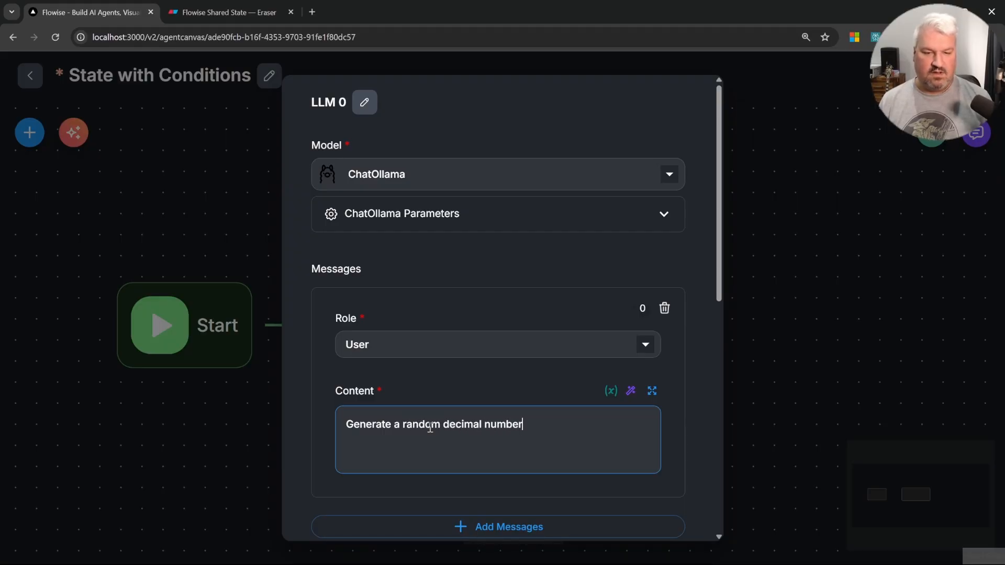
type(" between 0 ")
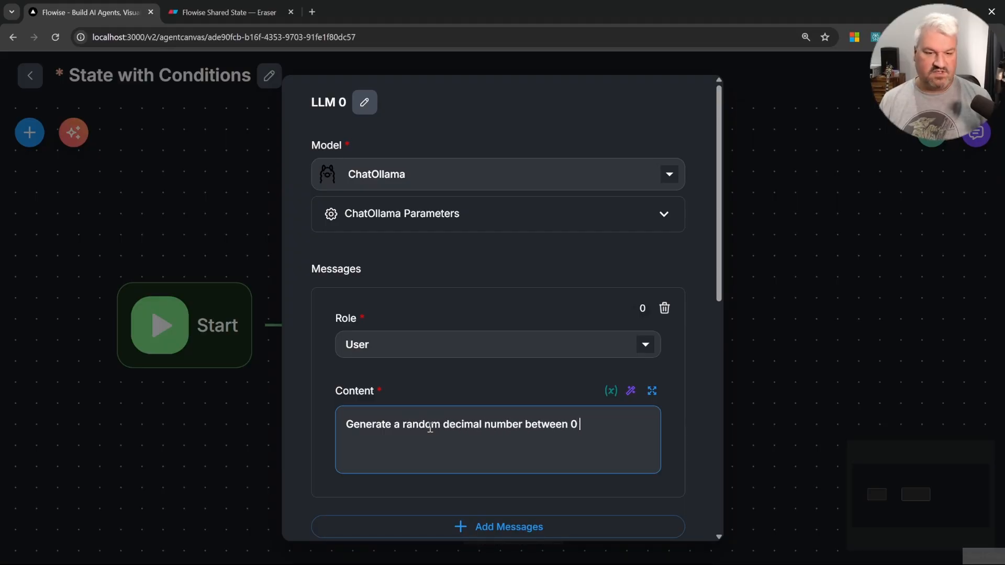
type("and 1. Respond ")
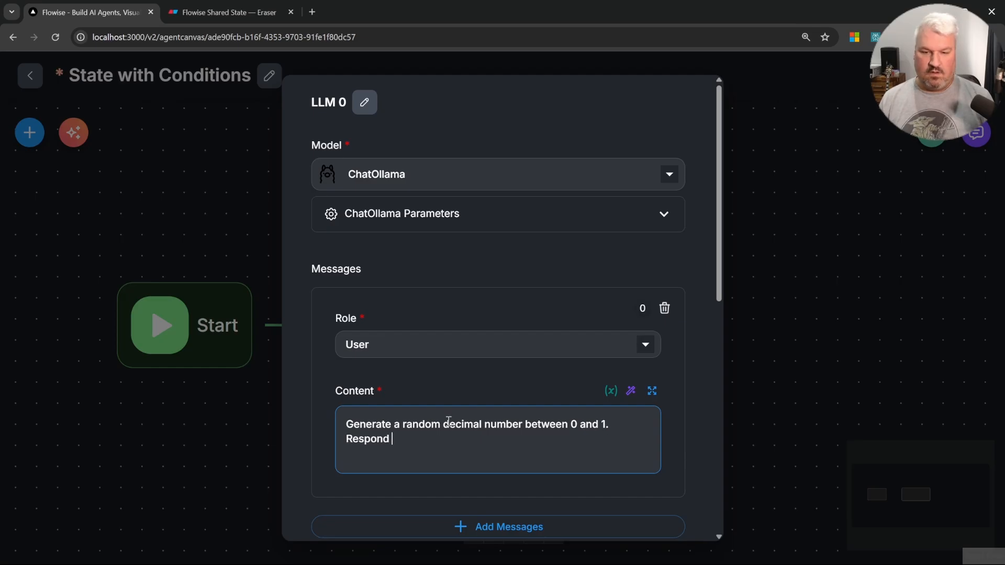
type("with the number ")
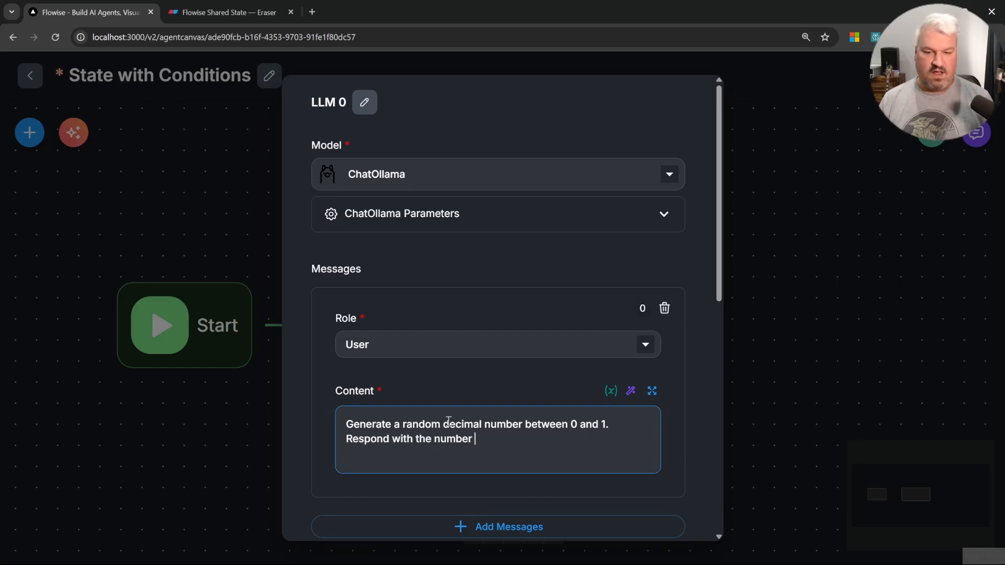
type("only.")
scroll(449, 422, "down", 2)
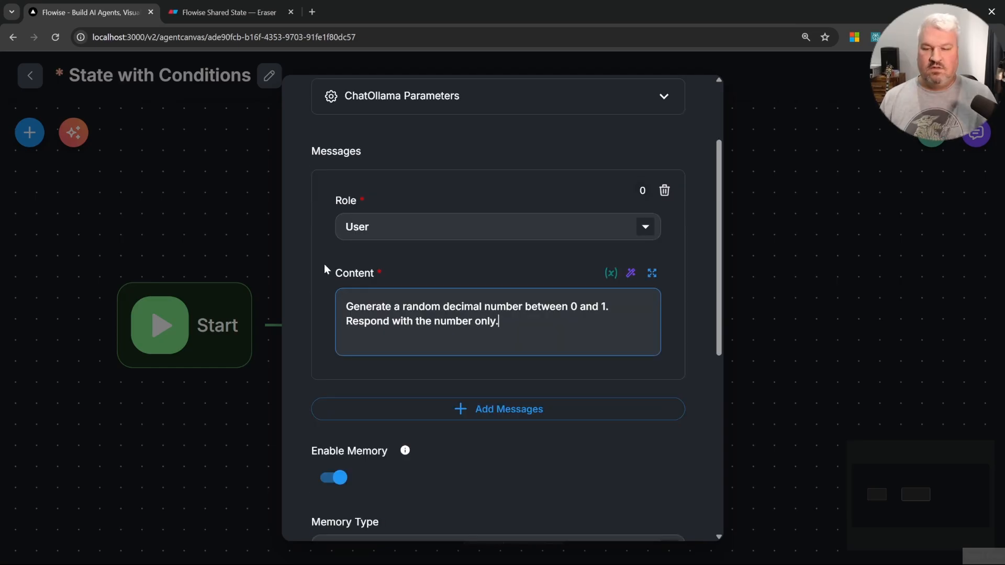
left_click(332, 477)
Step: Add a flow state update setting random_number to {{ output }} and rename the node to Random Number
scroll(418, 390, "down", 3)
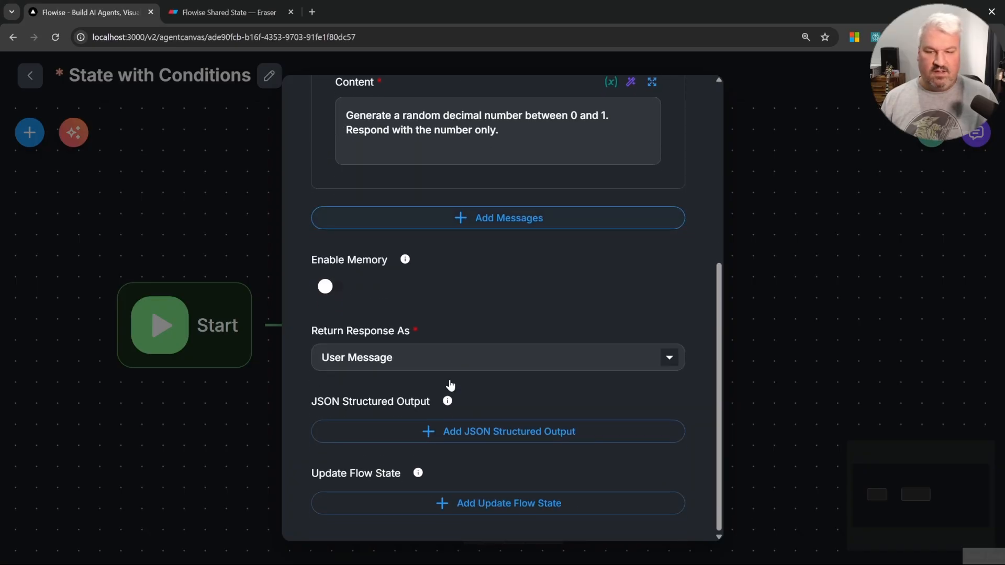
left_click(472, 506)
scroll(488, 483, "down", 3)
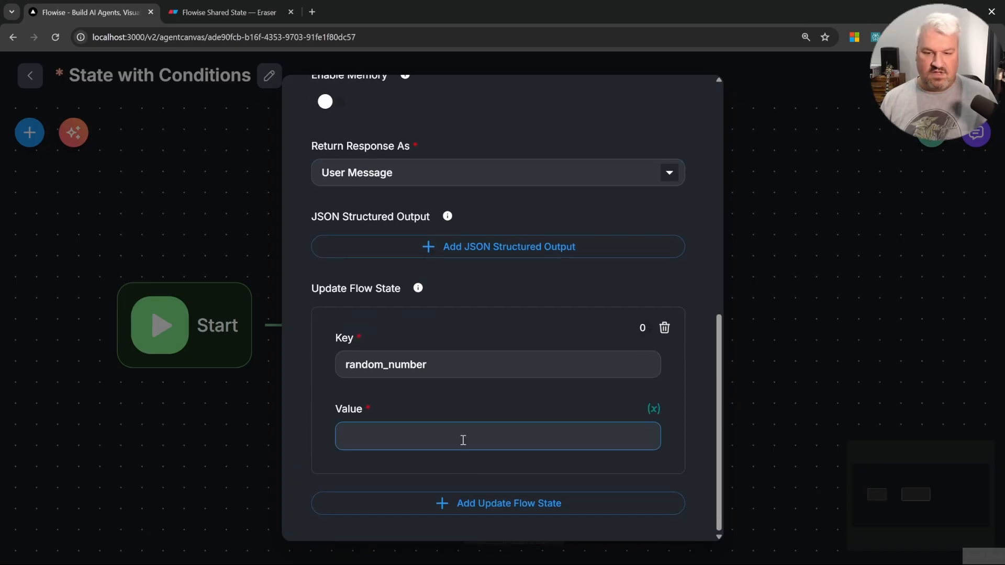
type("{{")
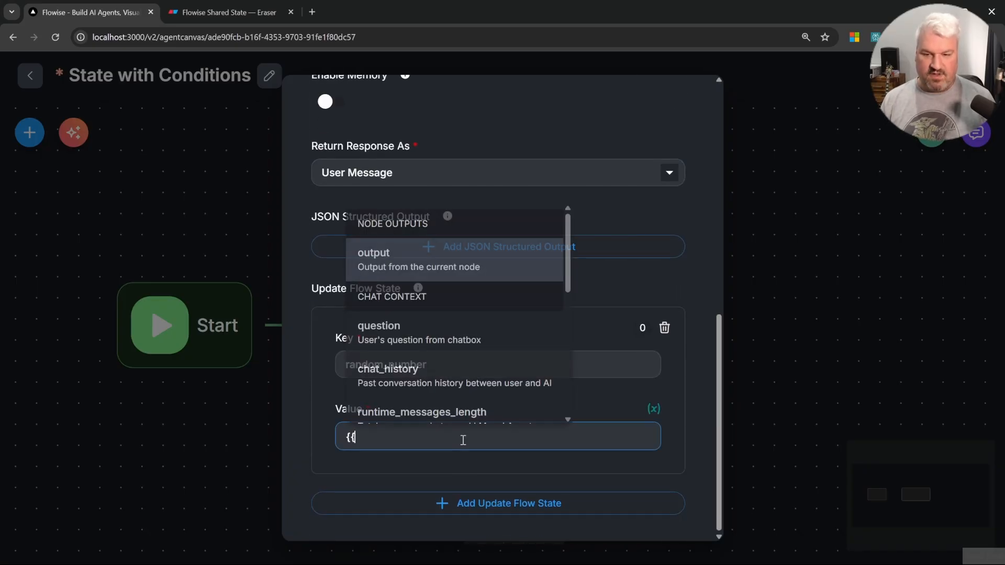
key("Return")
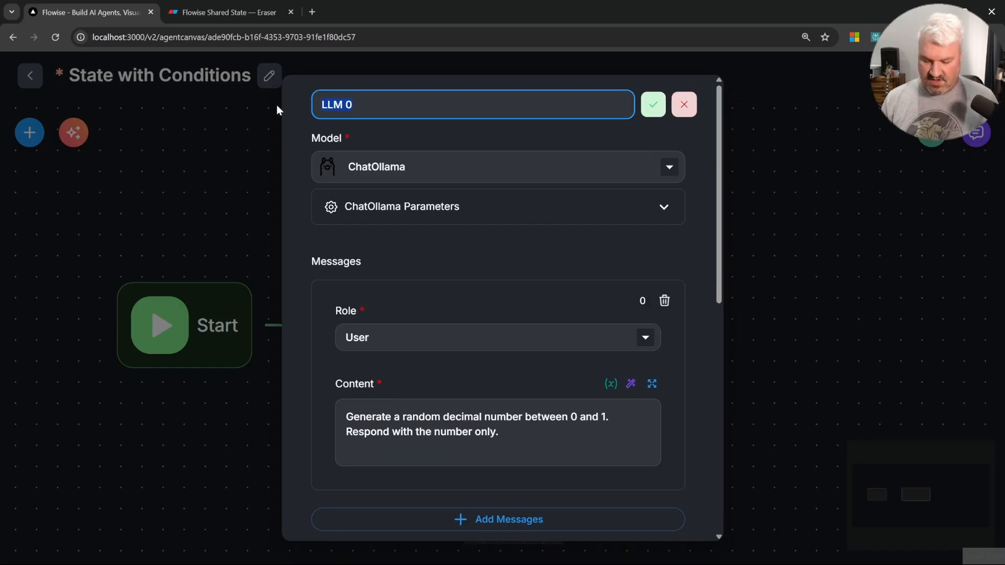
type("Random")
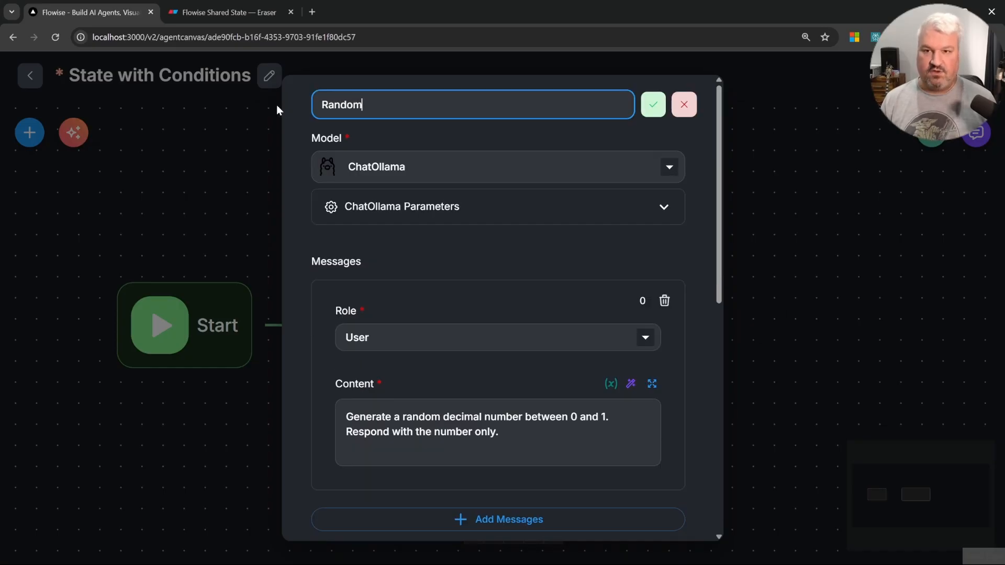
type(" Number")
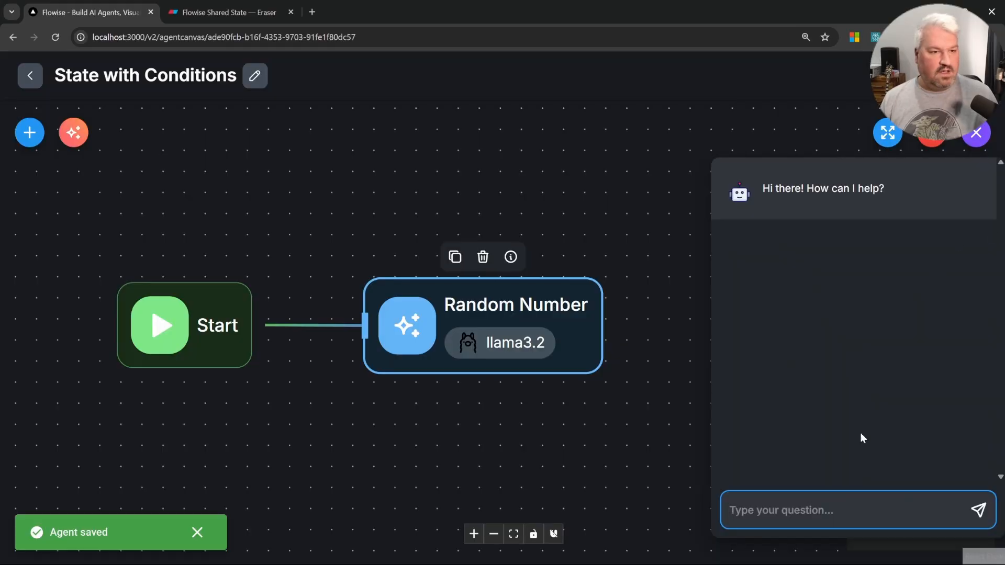
Step: Run the flow by sending "Hey" in the chat and expand the process flow
type("Hey")
key("Return")
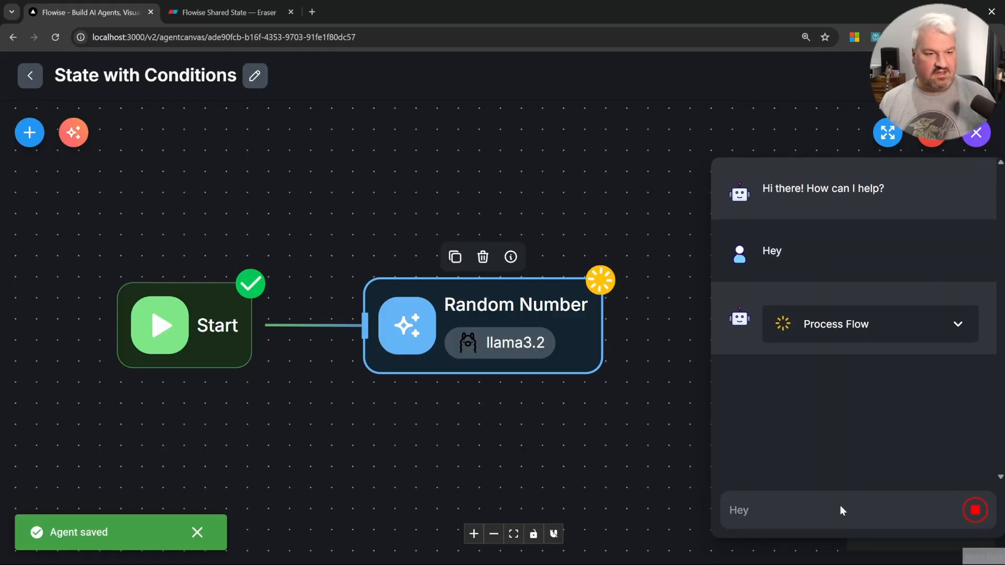
left_click(957, 328)
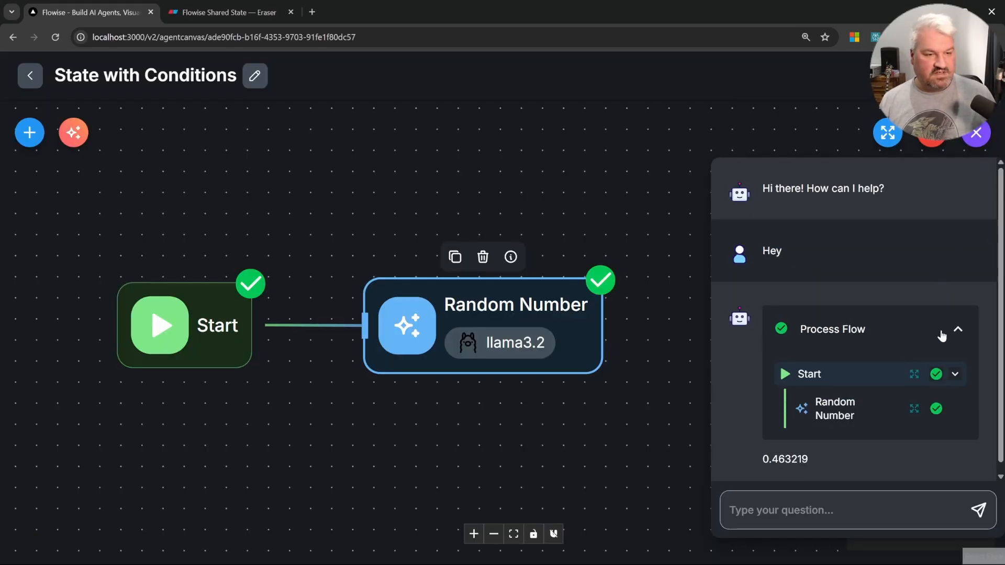
Step: Inspect the Random Number node's output and flow state, then close the details and the chat
left_click(914, 408)
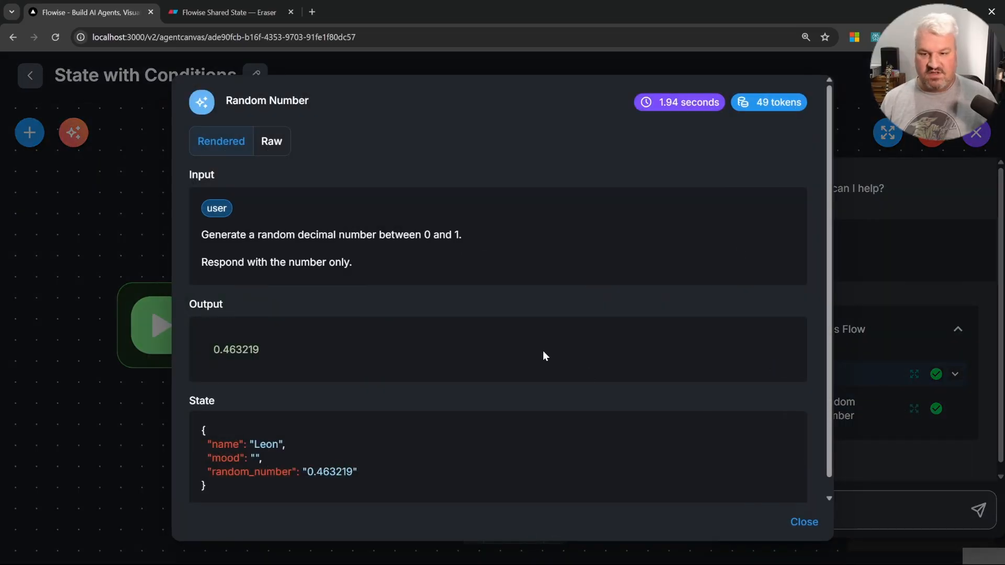
scroll(550, 358, "down", 1)
left_click_drag(204, 455, 342, 455)
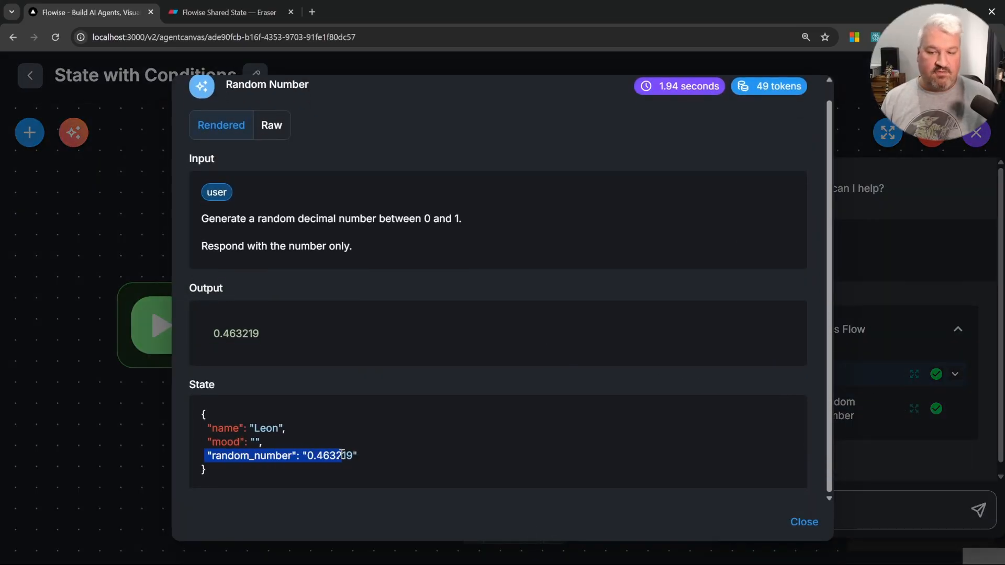
left_click(391, 455)
left_click(977, 133)
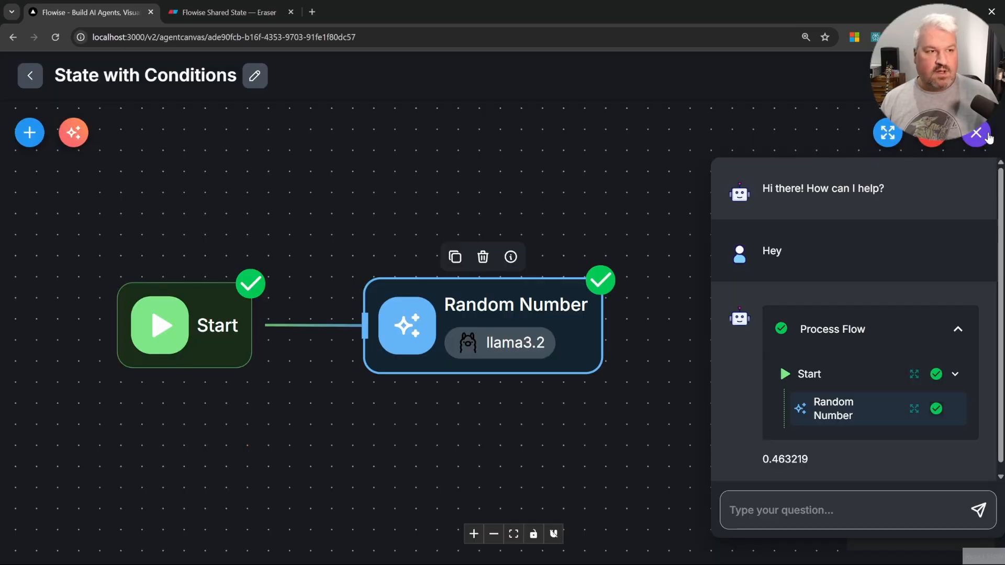
left_click(977, 133)
Step: Delete the Random Number LLM node from the canvas
left_click(539, 319)
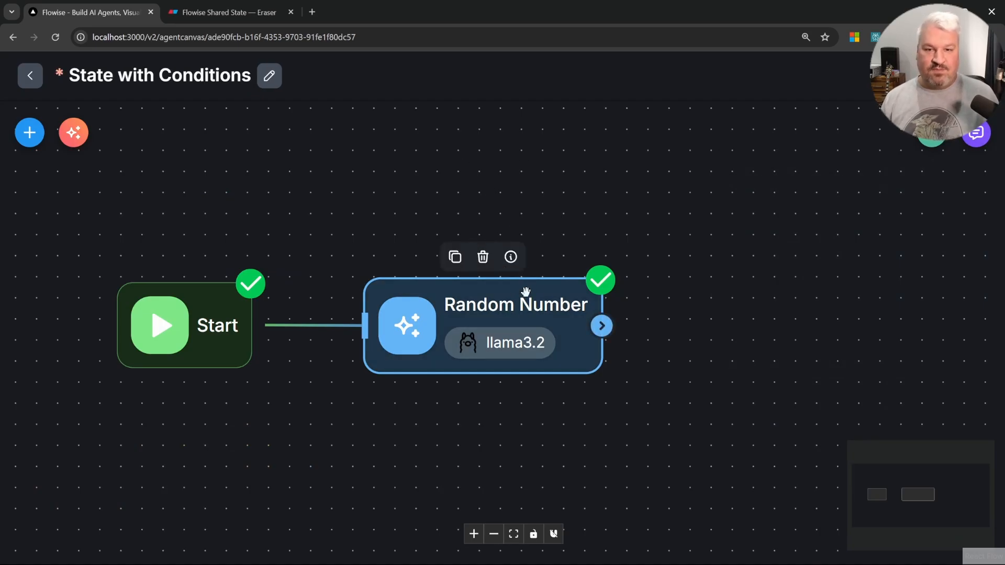
left_click(483, 259)
Step: Add a Custom Function node and connect it after the Start node
left_click(27, 140)
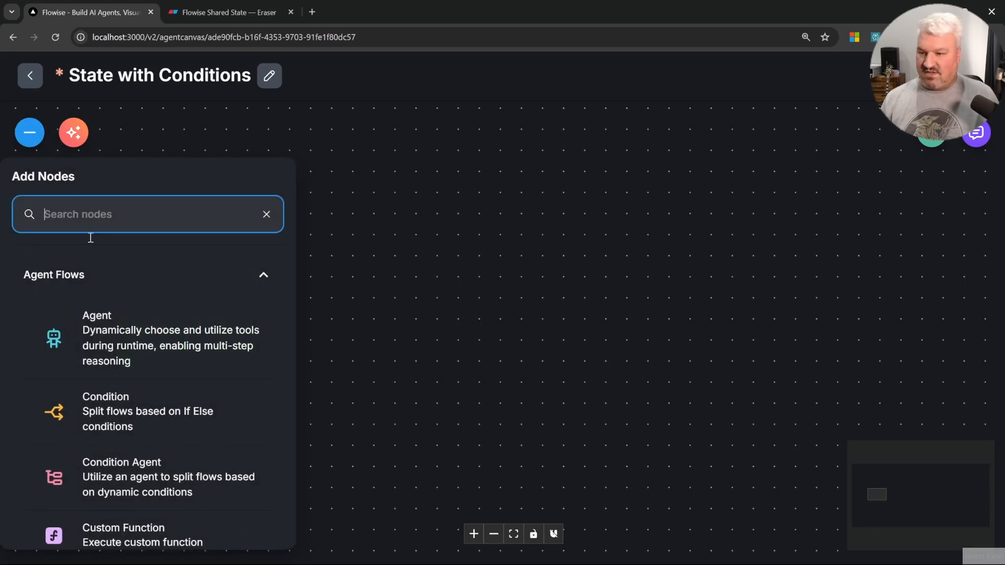
scroll(213, 339, "down", 2)
left_click_drag(112, 365, 446, 335)
left_click_drag(255, 326, 341, 327)
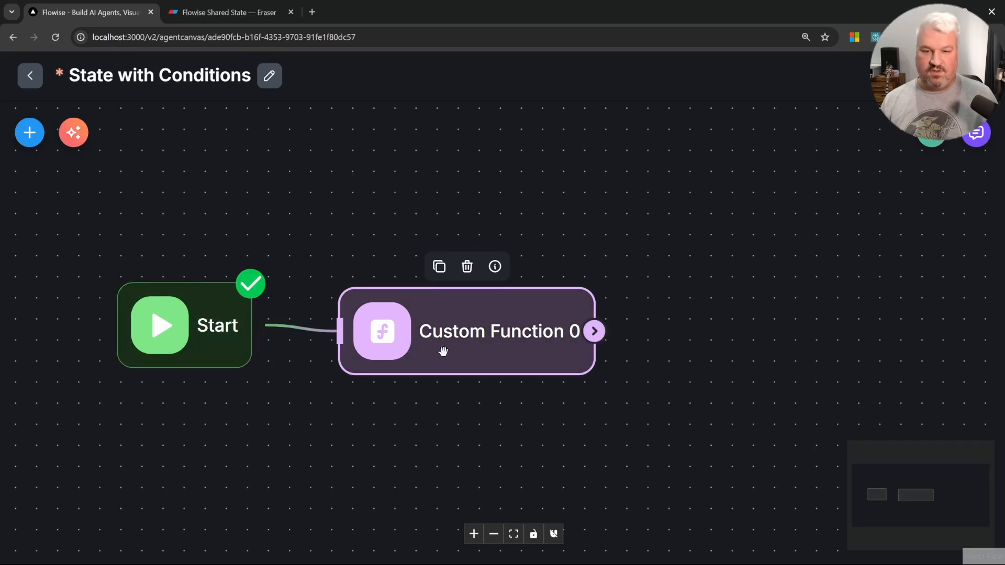
Step: Rename the Custom Function node to Random Number
double_click(444, 352)
left_click(437, 117)
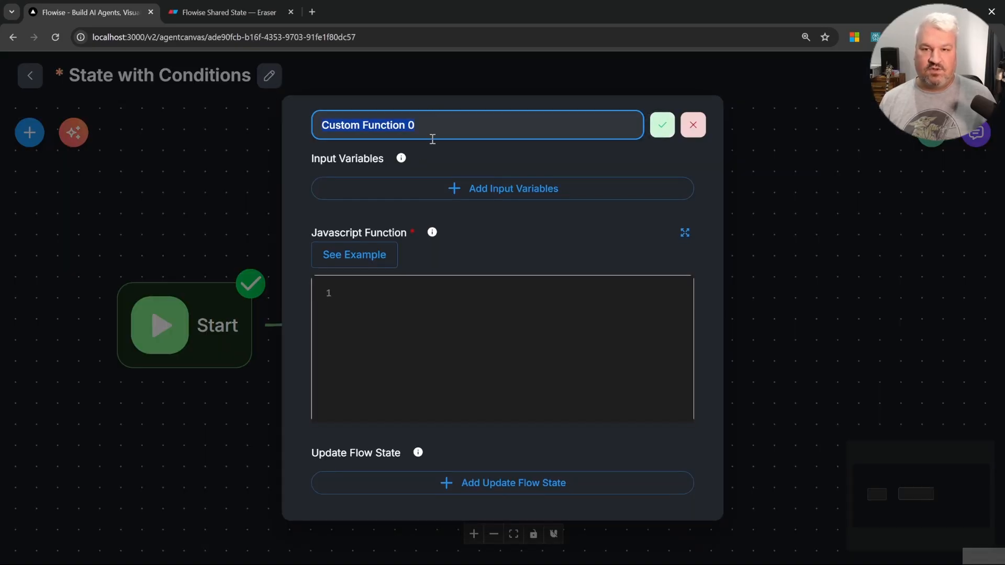
type("Random Number")
left_click(662, 125)
Step: Switch to ChatGPT and ask for JavaScript code usable in Flowise that returns a random number between 0 and 1
left_click(424, 333)
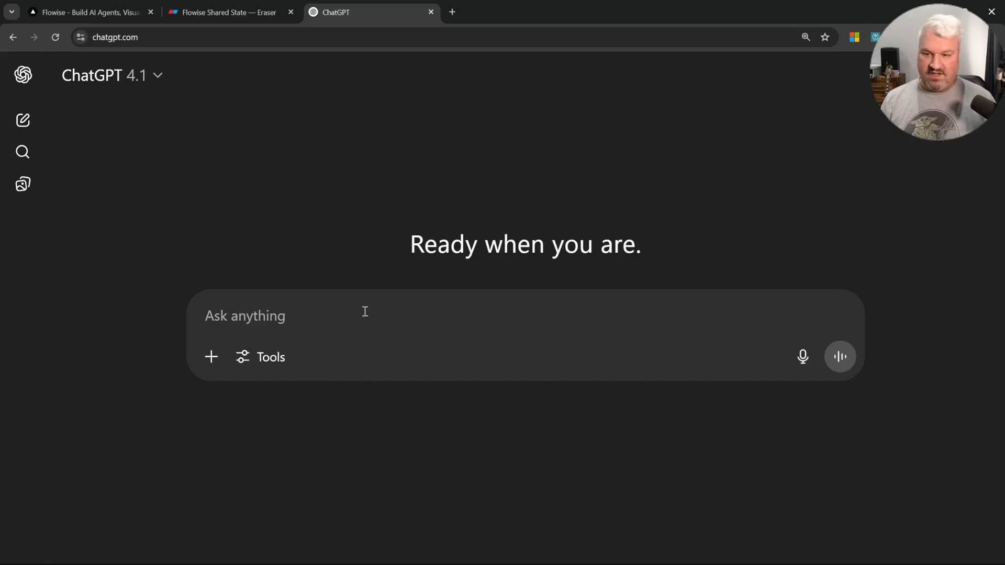
type("Create javascript code ")
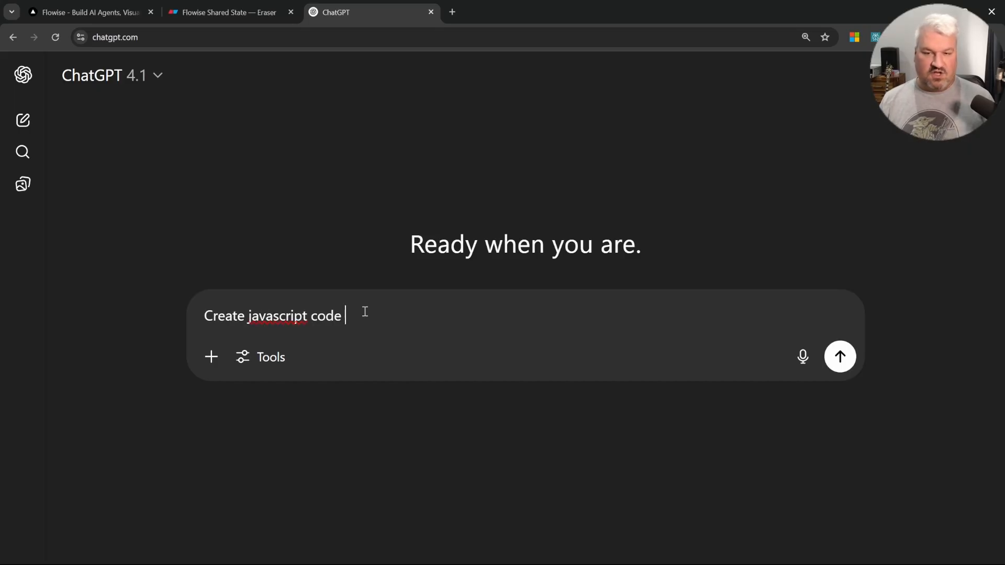
type("that I can ")
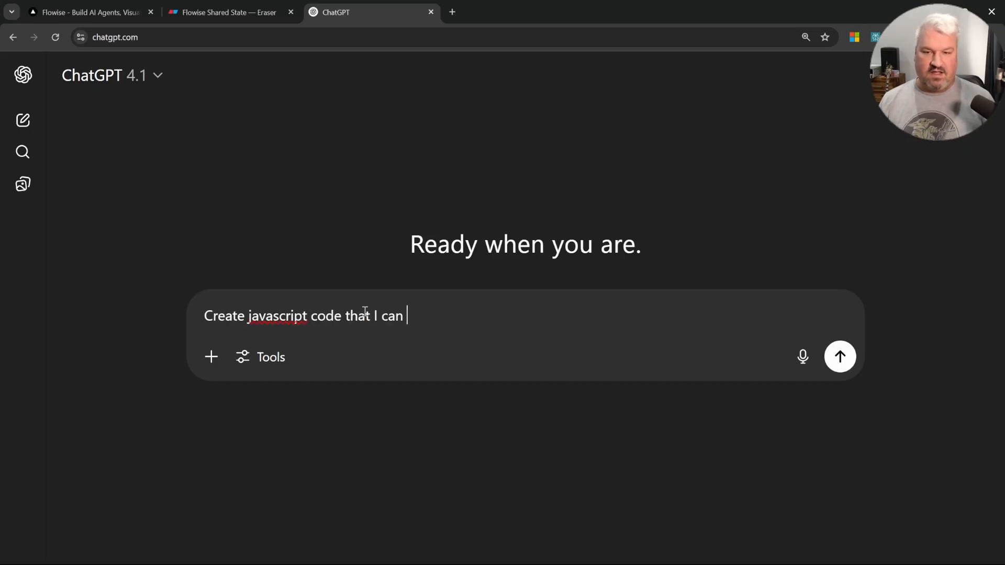
type("use in Flowise to ")
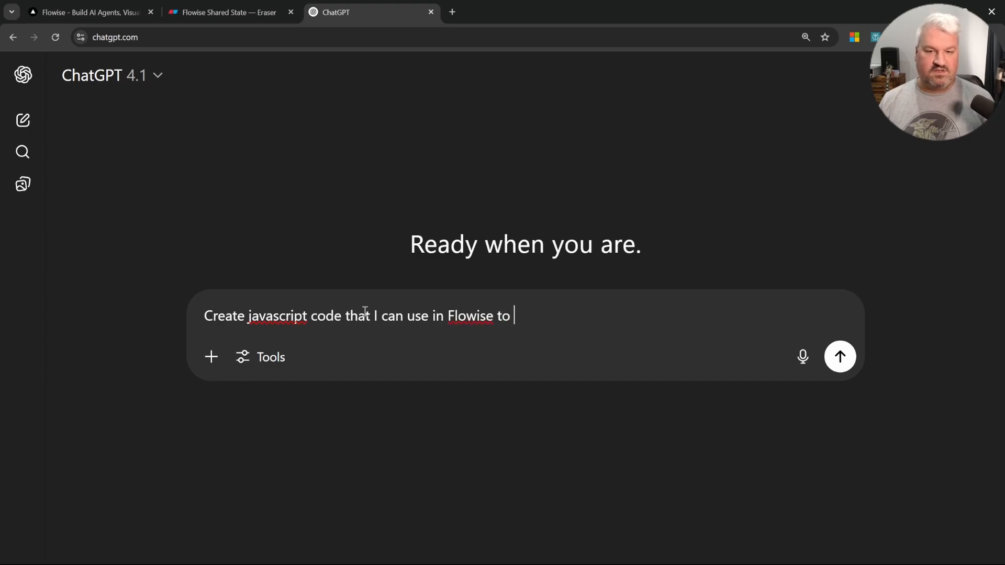
type("return a random nu")
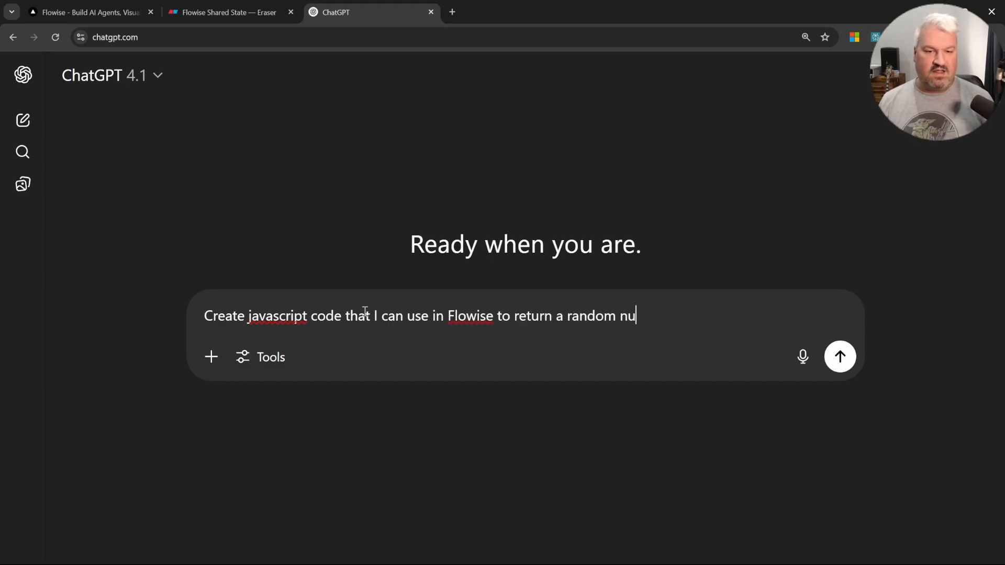
type("mber between 0 and 1.")
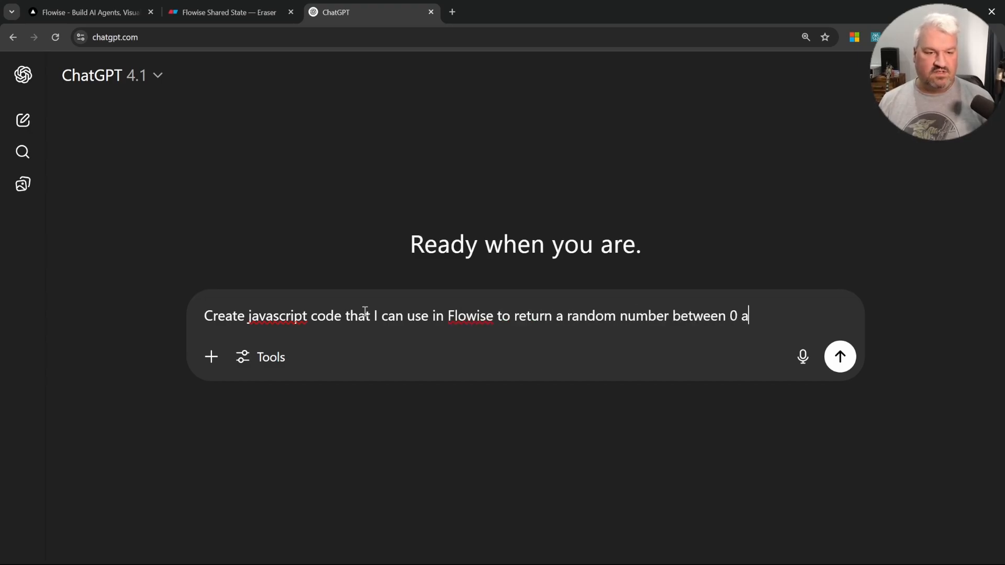
key("Return")
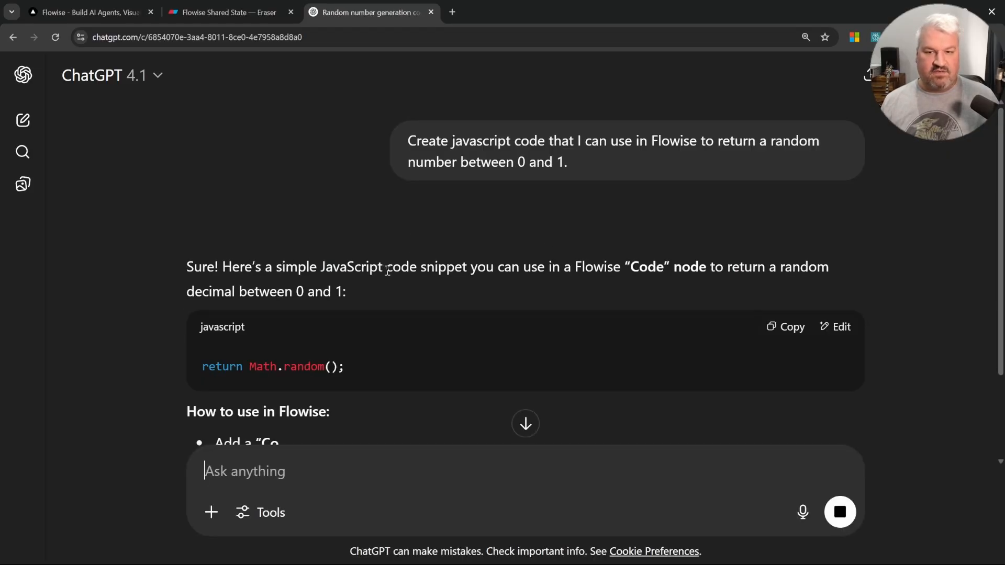
Step: Copy the generated return Math.random(); code into the Random Number node's JavaScript function
left_click_drag(520, 267, 755, 269)
left_click(523, 273)
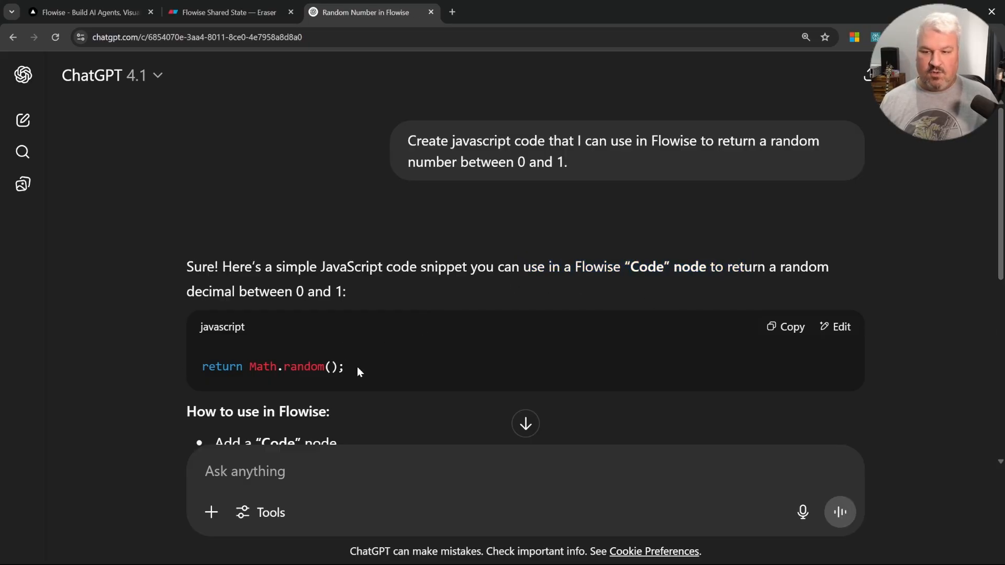
left_click(792, 327)
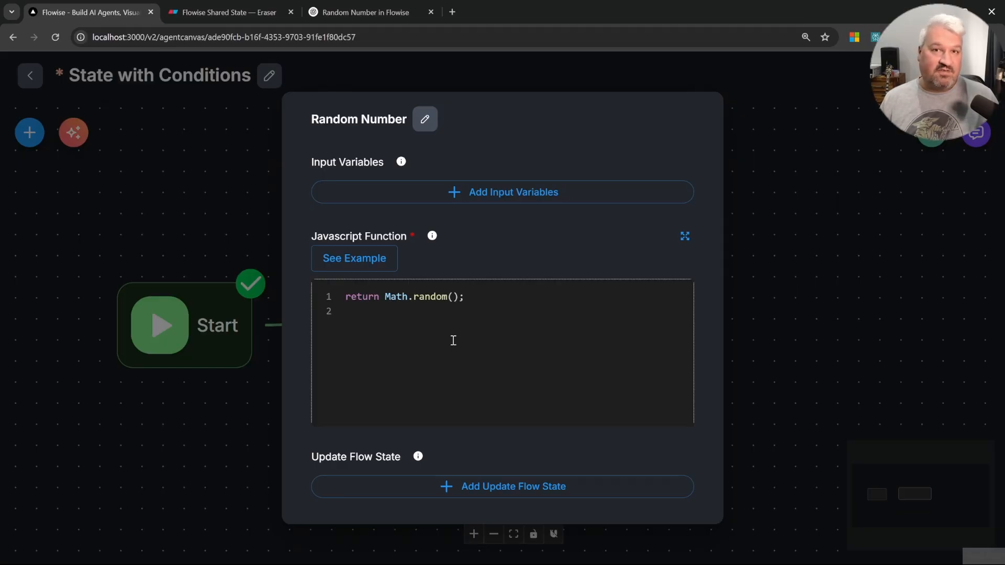
Step: Add a flow state update with key random_number and the node's output as its value
left_click(513, 487)
scroll(495, 445, "down", 3)
left_click(431, 361)
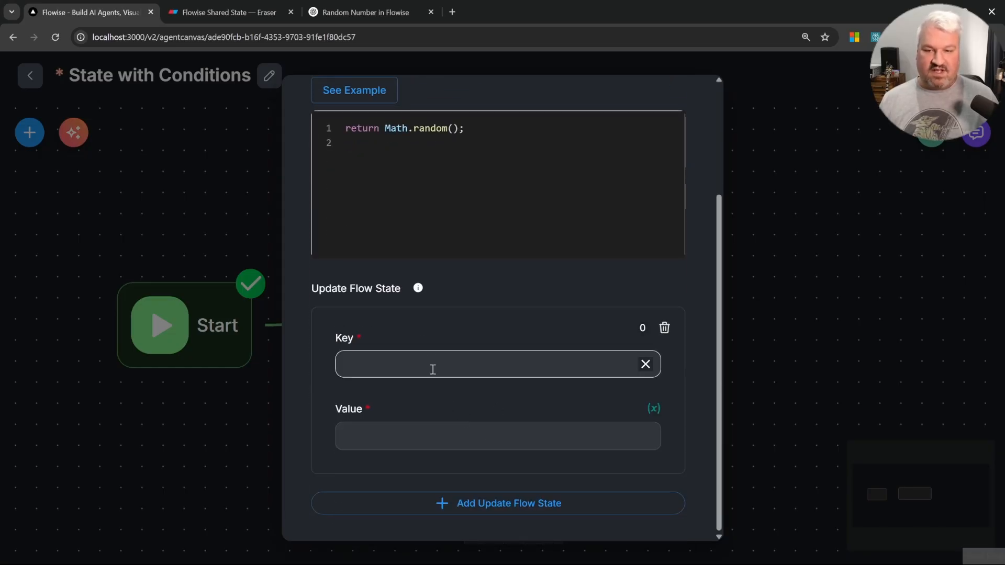
left_click(415, 439)
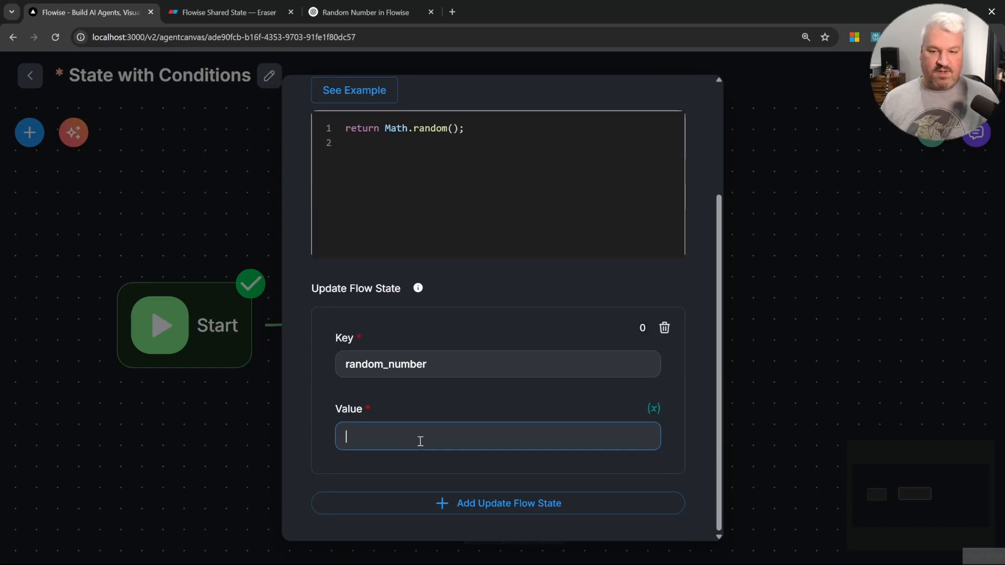
type("{{")
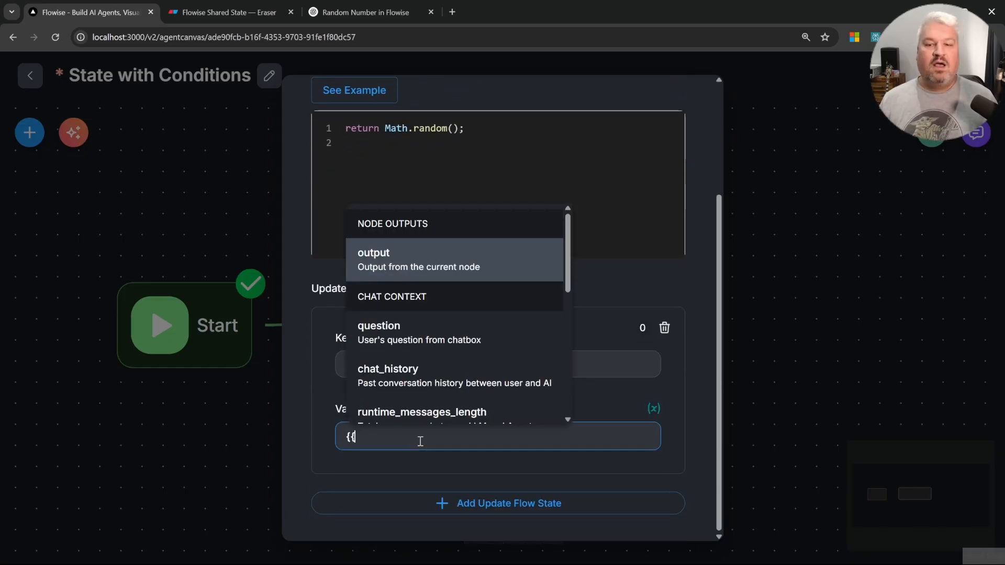
left_click(416, 262)
scroll(534, 318, "up", 3)
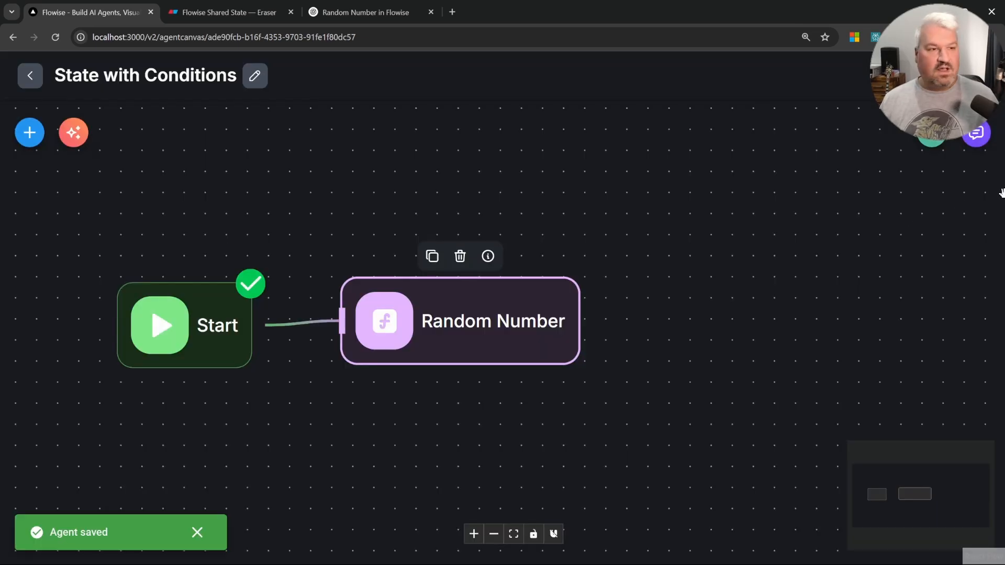
Step: Clear the chat, test the flow with "Hey", and inspect the Random Number node's output and state
left_click(978, 136)
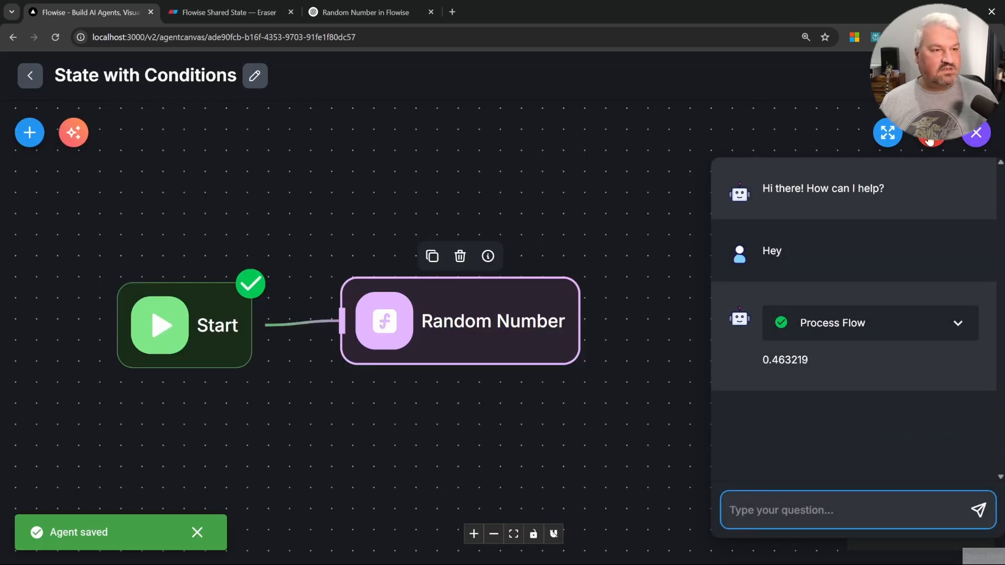
left_click(931, 140)
left_click(636, 346)
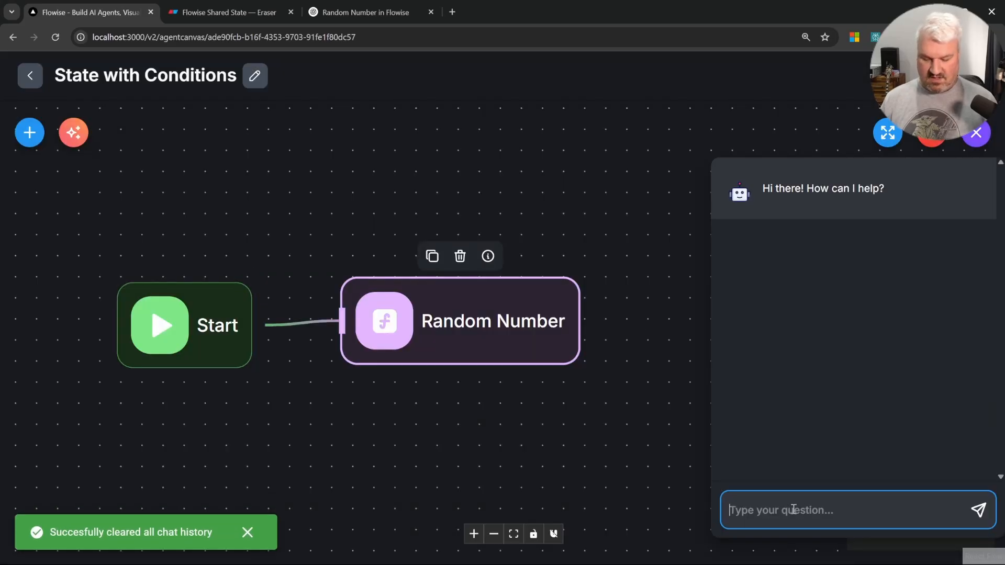
type("Hey")
key("Return")
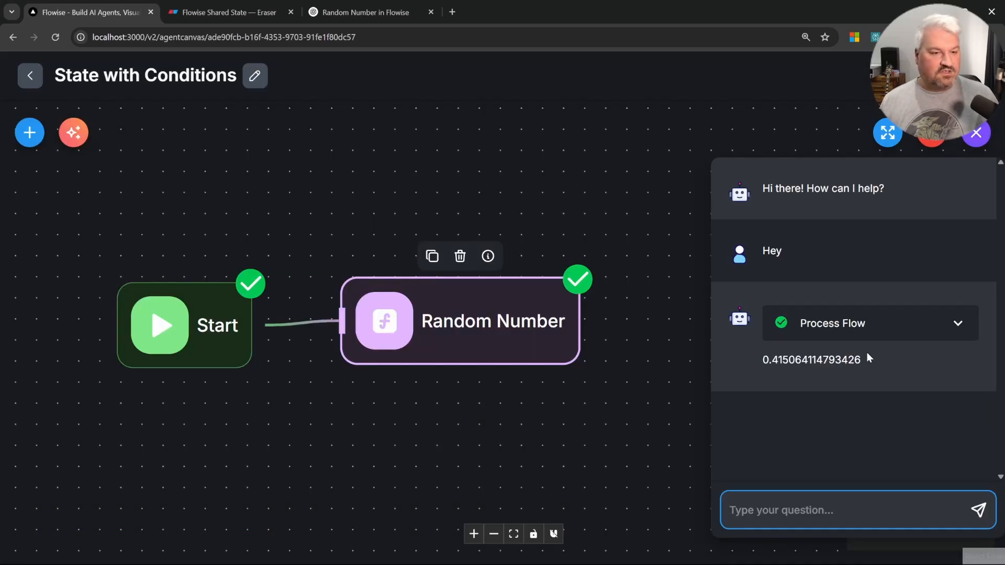
left_click(961, 323)
left_click(914, 409)
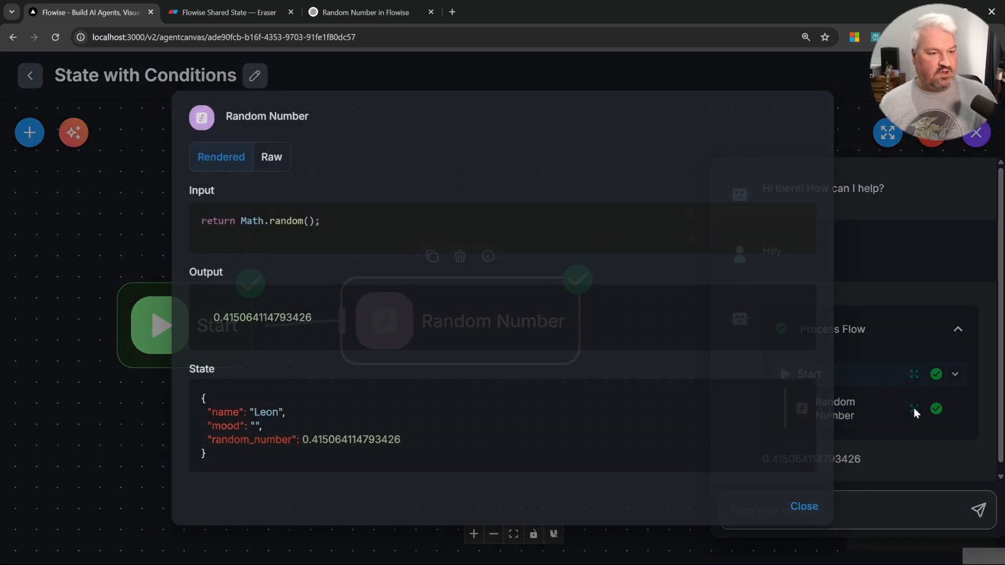
left_click_drag(204, 440, 412, 440)
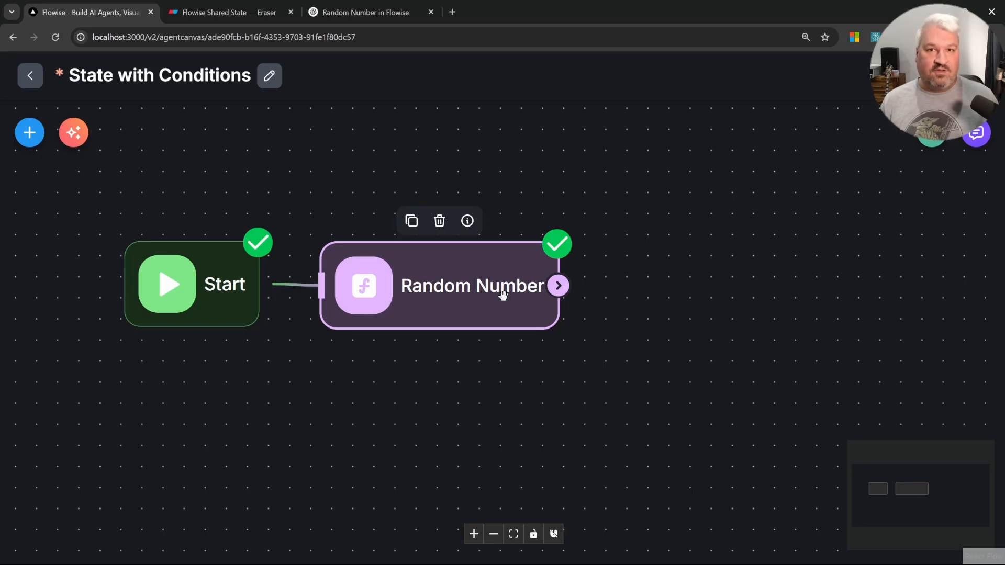
Step: Save the agentflow
key("ctrl+s")
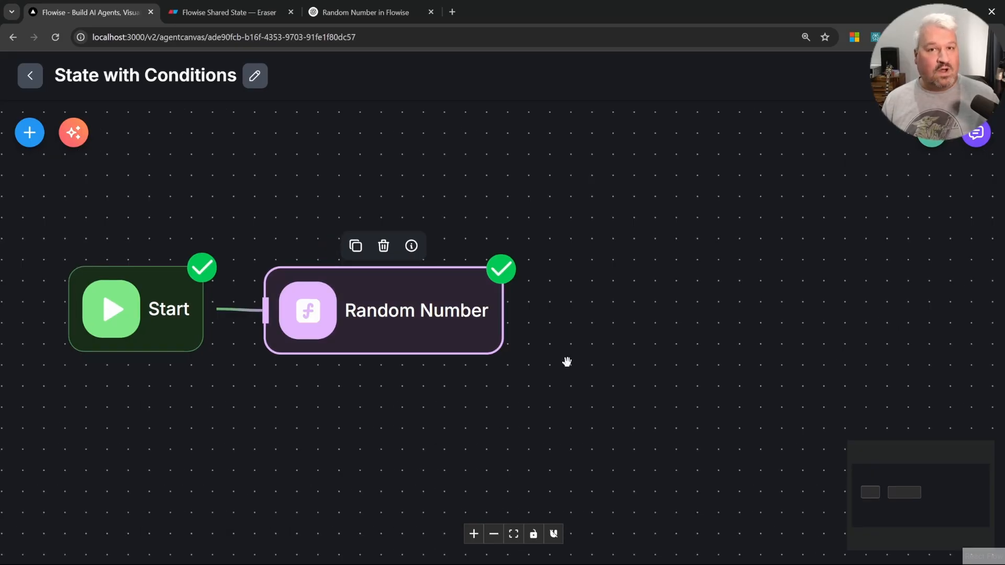
left_click_drag(507, 140, 473, 174)
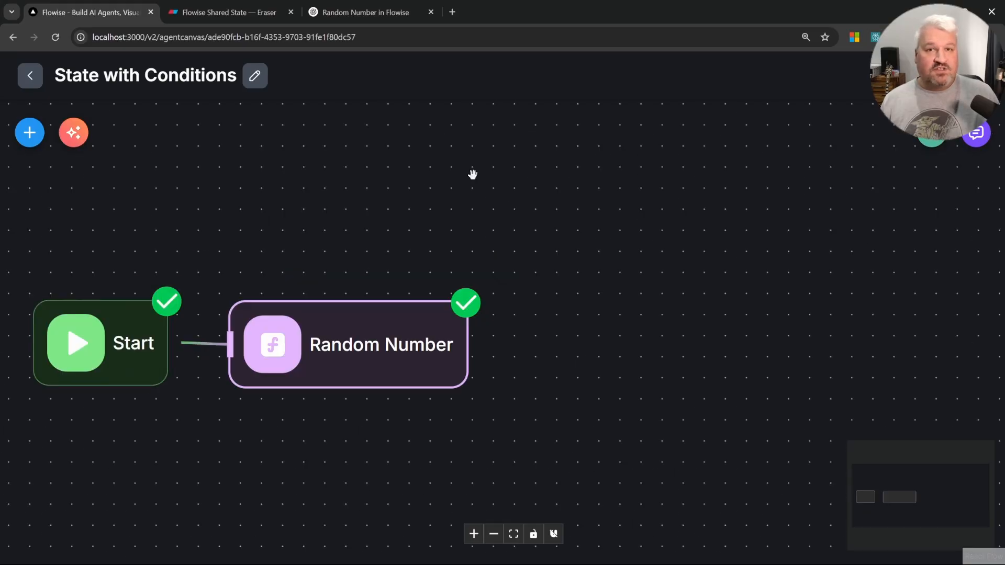
Step: Add a Condition node and connect it after the Random Number node
left_click(29, 134)
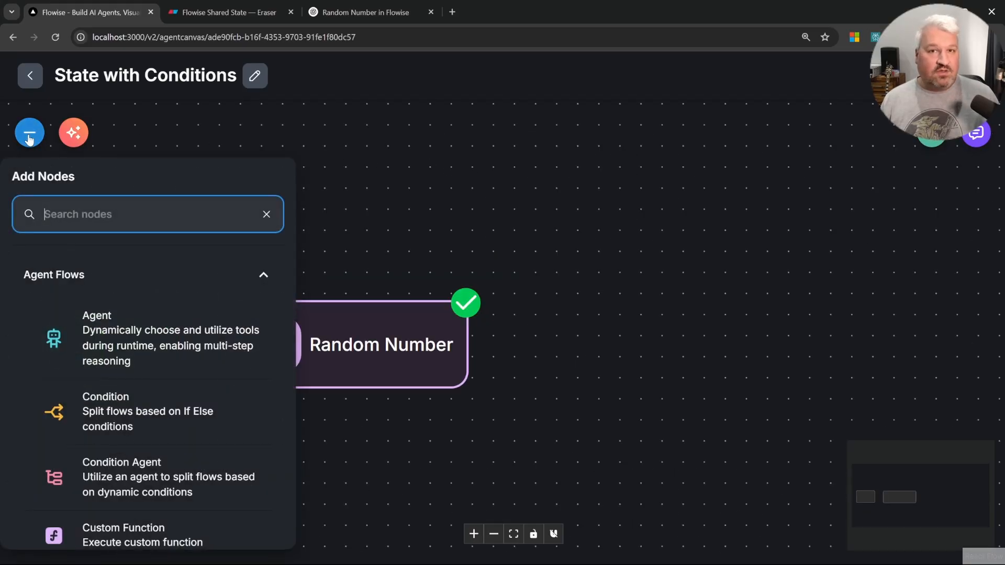
scroll(150, 293, "down", 3)
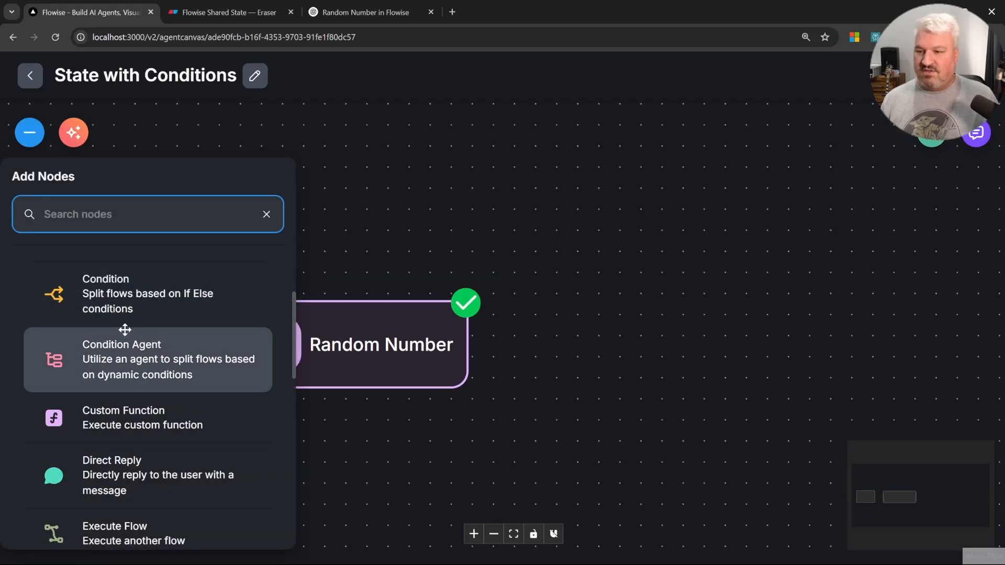
left_click_drag(94, 297, 607, 339)
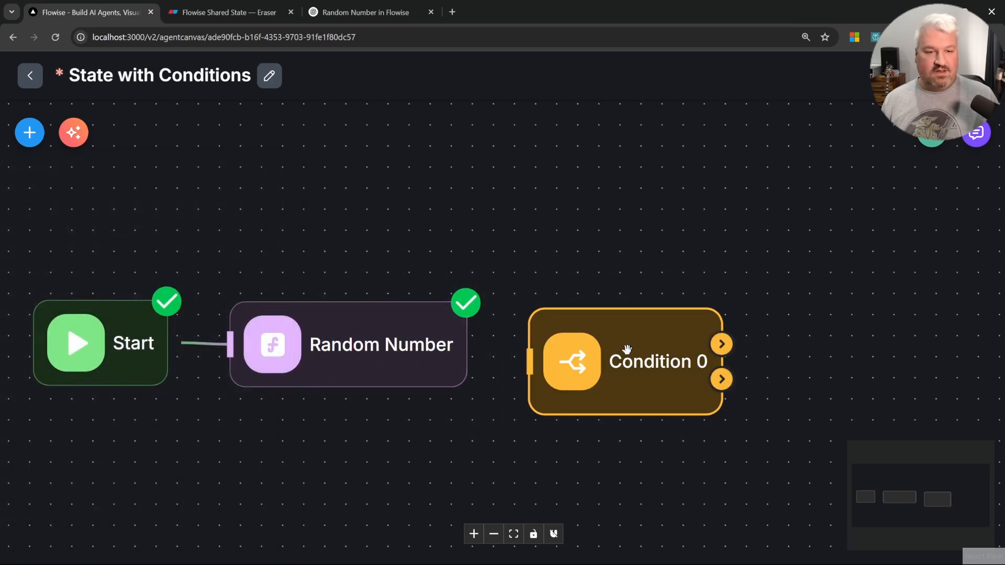
left_click_drag(469, 343, 524, 343)
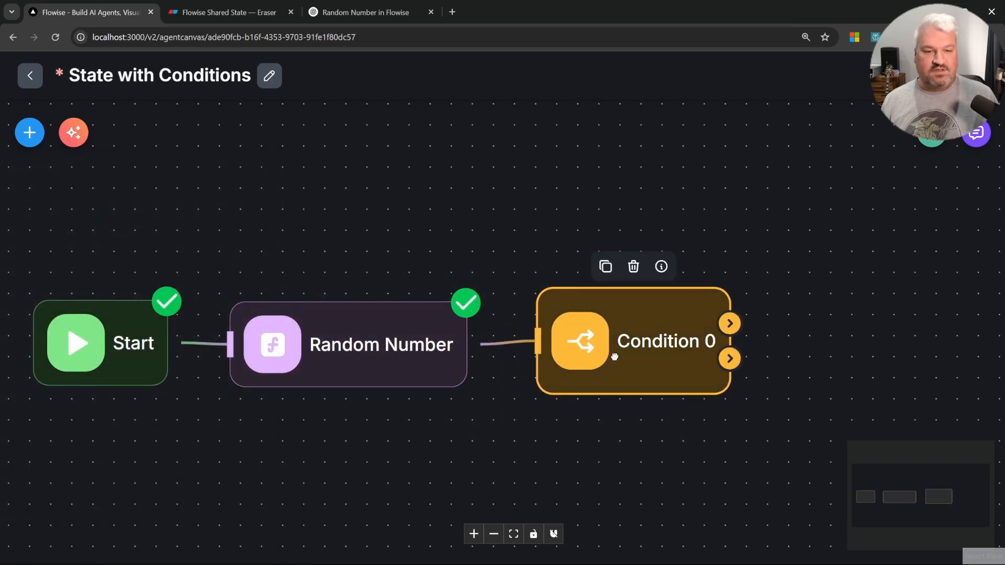
Step: Rename the Condition node to Decide Mood
double_click(629, 337)
left_click(395, 102)
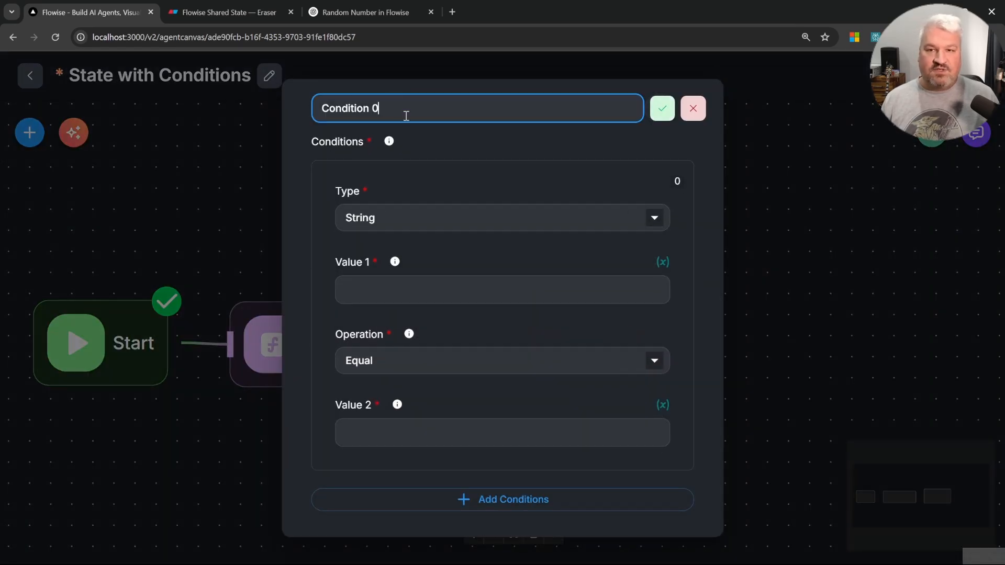
type("od")
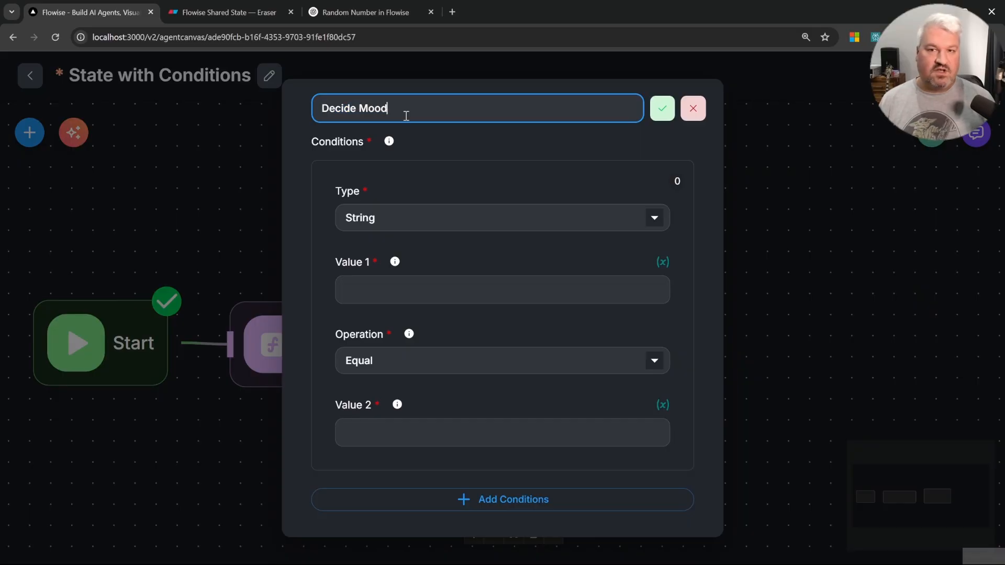
key("Return")
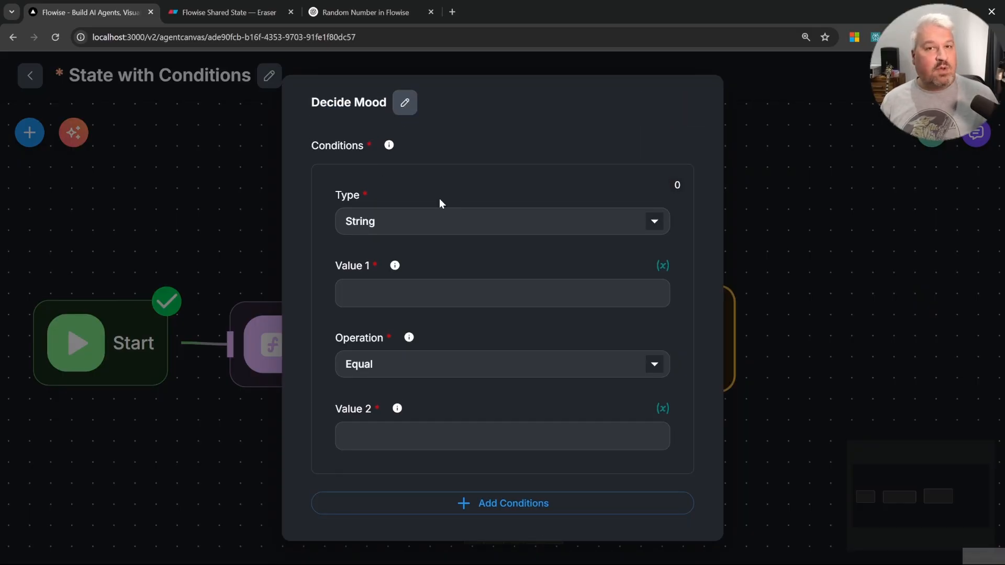
Step: Set the condition's type to Number, operation to Smaller Equal, and Value 2 to 0.5
left_click(415, 222)
left_click(394, 274)
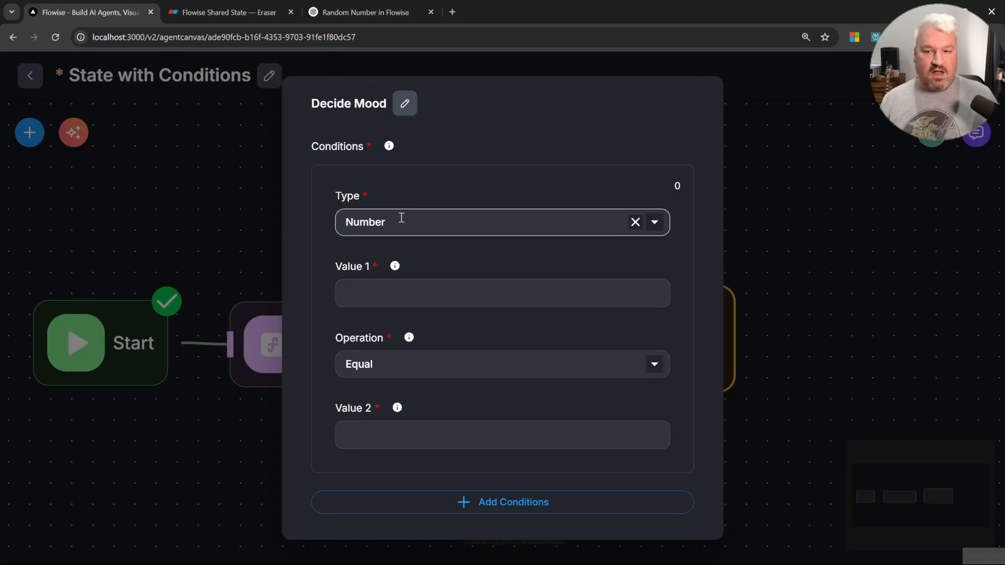
left_click(431, 288)
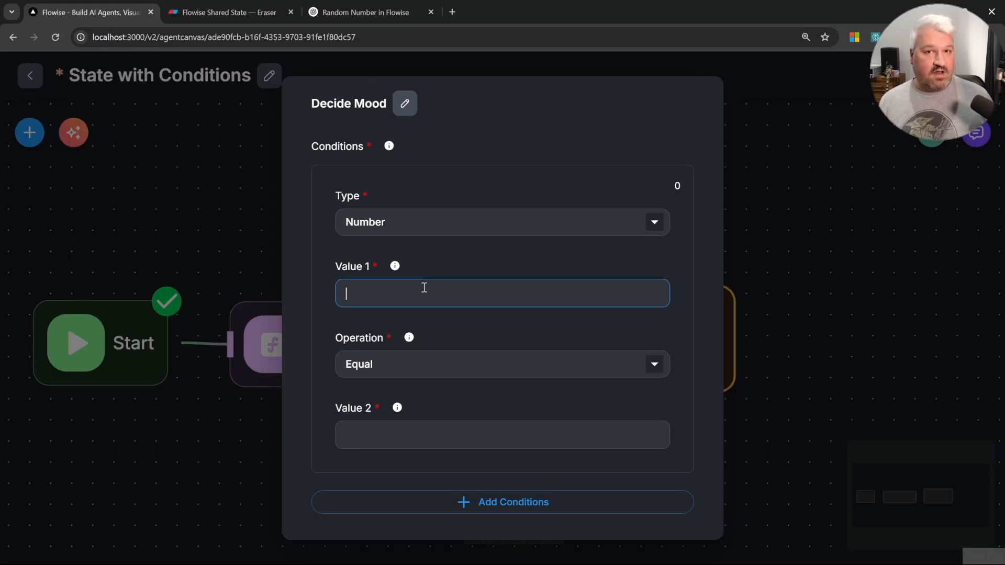
type("{{")
scroll(449, 461, "down", 5)
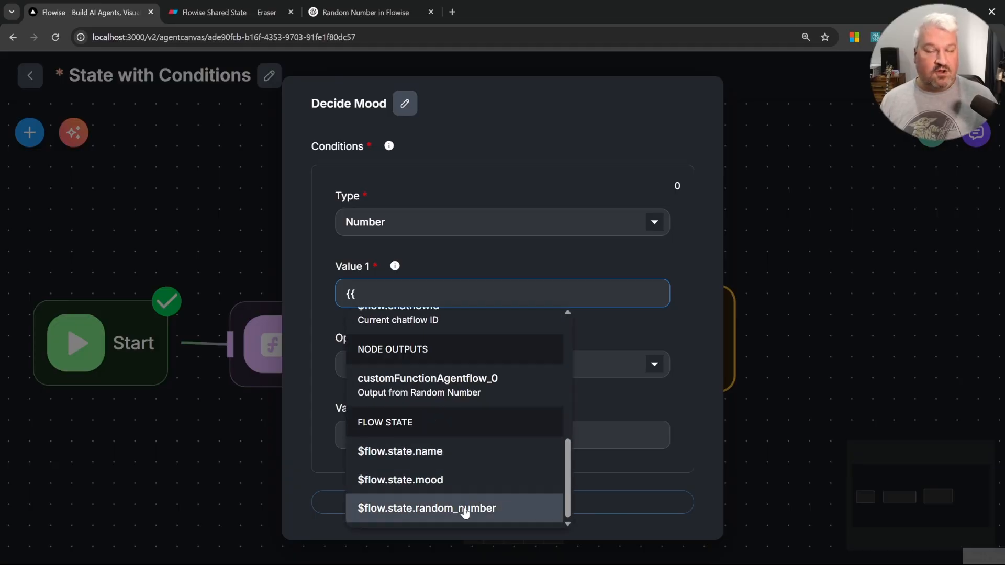
left_click(465, 510)
left_click(417, 365)
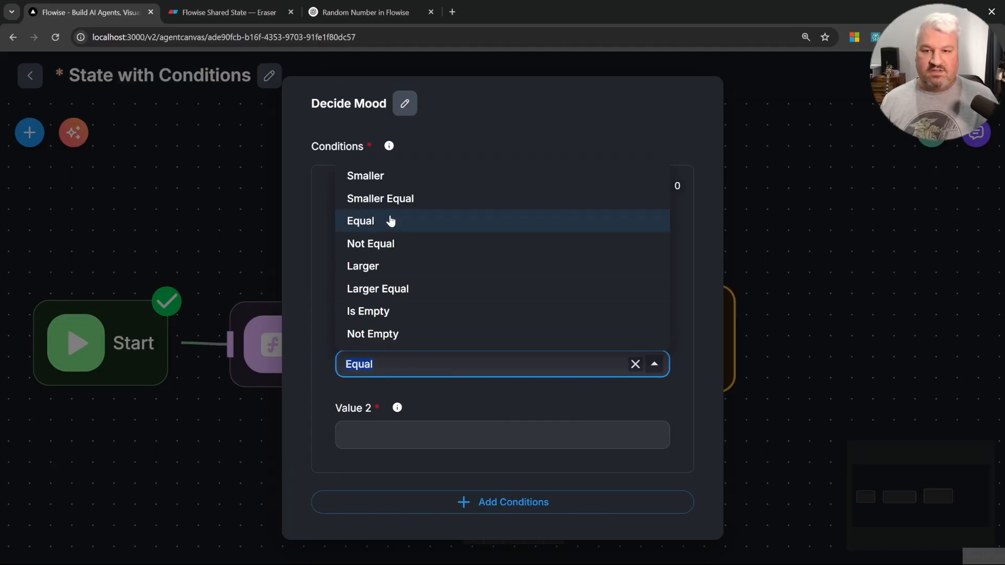
left_click(390, 201)
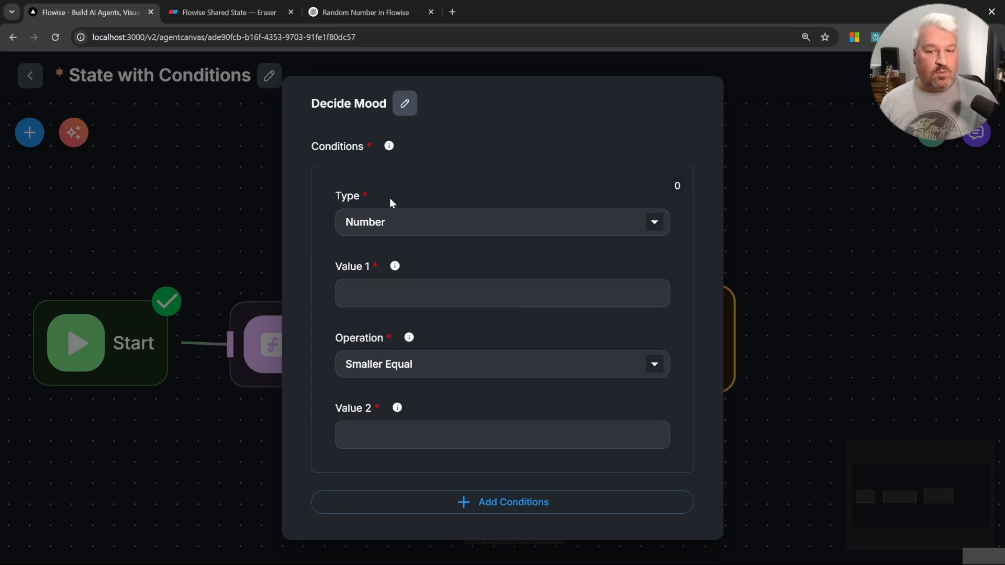
left_click(424, 442)
type("0.5")
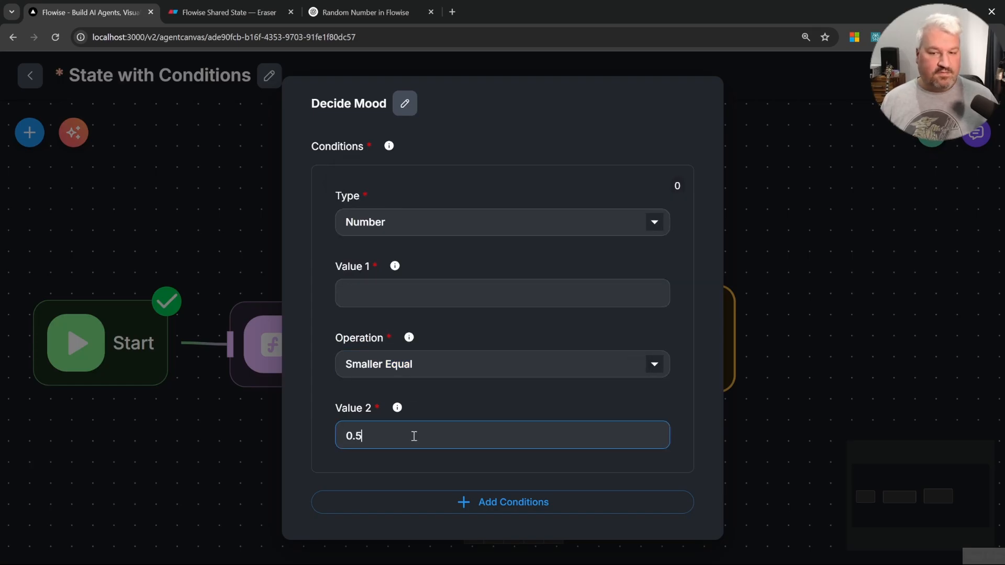
Step: Set the condition's Value 1 to the $flow.state.random_number flow state variable
left_click(448, 289)
type("{{")
scroll(481, 466, "down", 5)
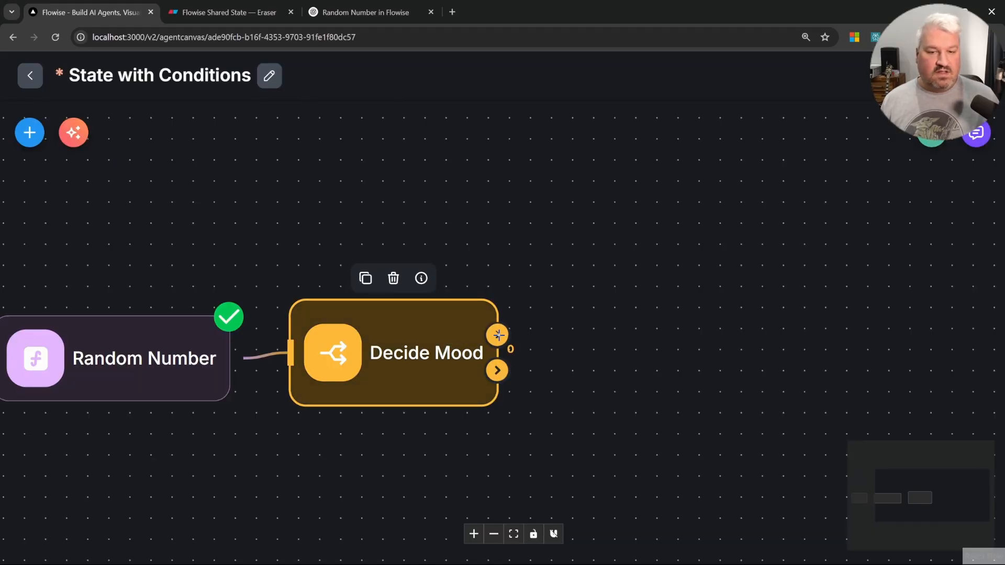
left_click_drag(497, 335, 629, 179)
left_click_drag(498, 371, 666, 455)
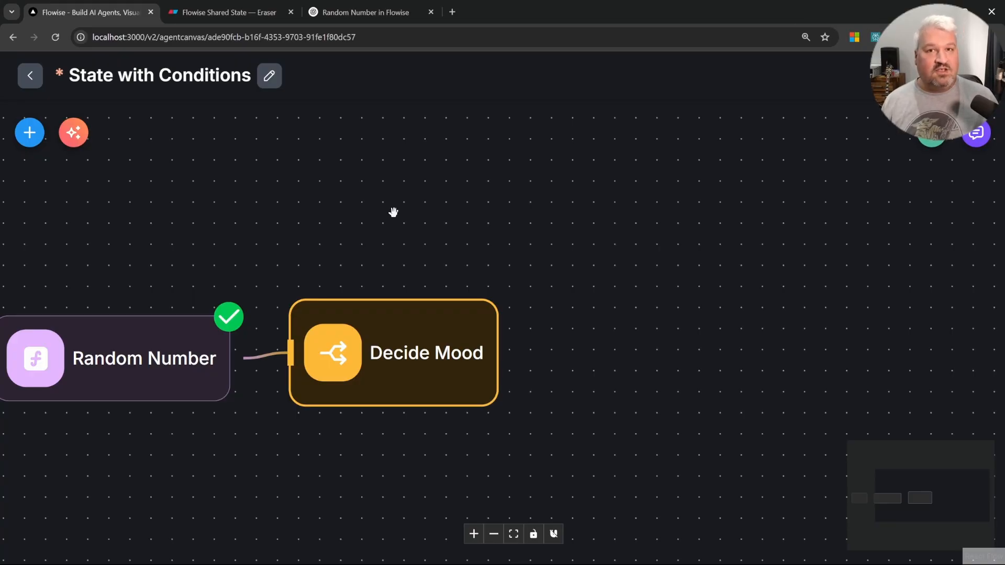
Step: Open the Start node and review its flow state keys name, mood and random_number
left_click_drag(284, 245, 664, 227)
double_click(230, 345)
scroll(451, 465, "down", 4)
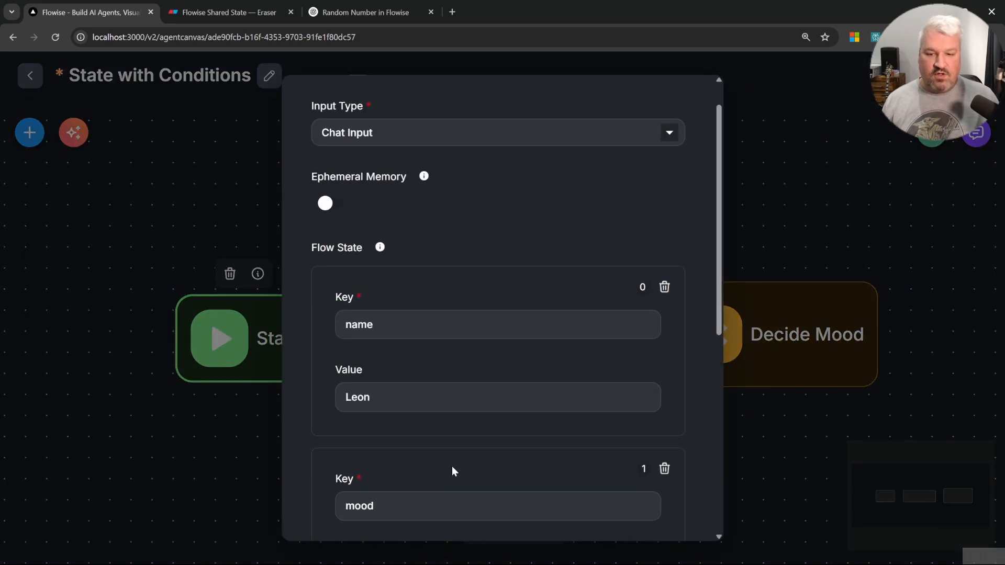
left_click(400, 439)
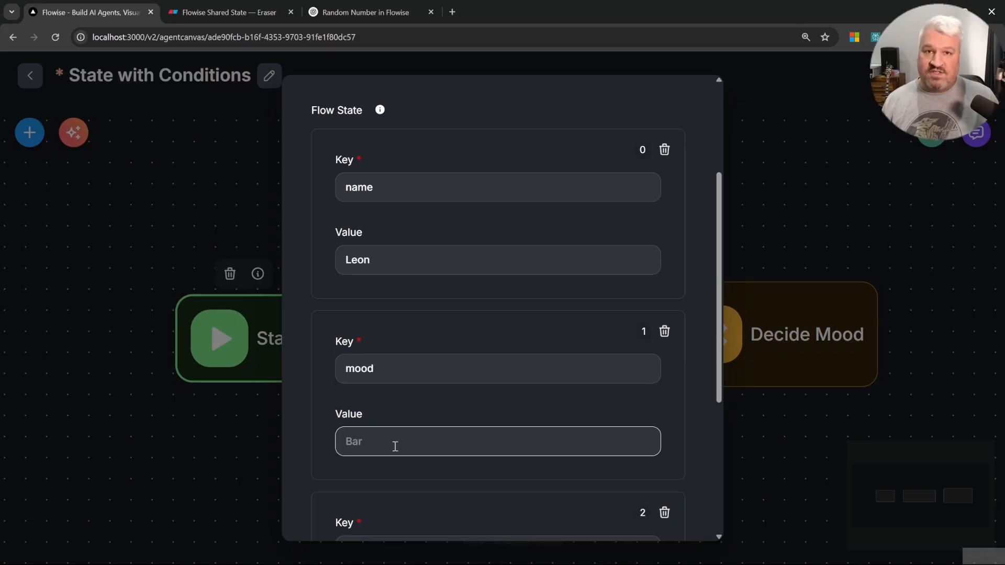
scroll(395, 446, "down", 3)
left_click(434, 369)
left_click(815, 251)
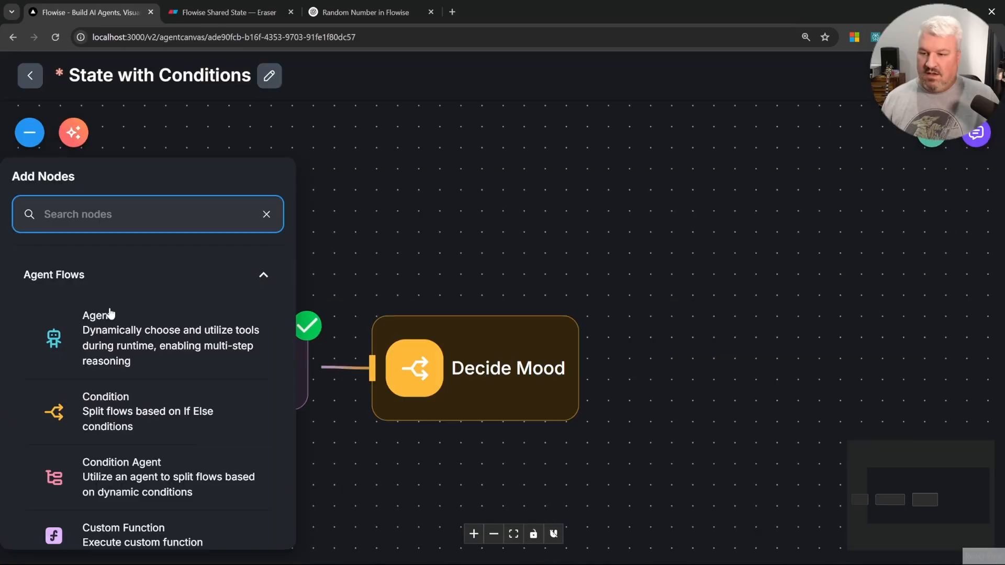
Step: Add an LLM node to the canvas beside Decide Mood and rename it Set Sad
scroll(231, 391, "down", 5)
scroll(141, 444, "down", 3)
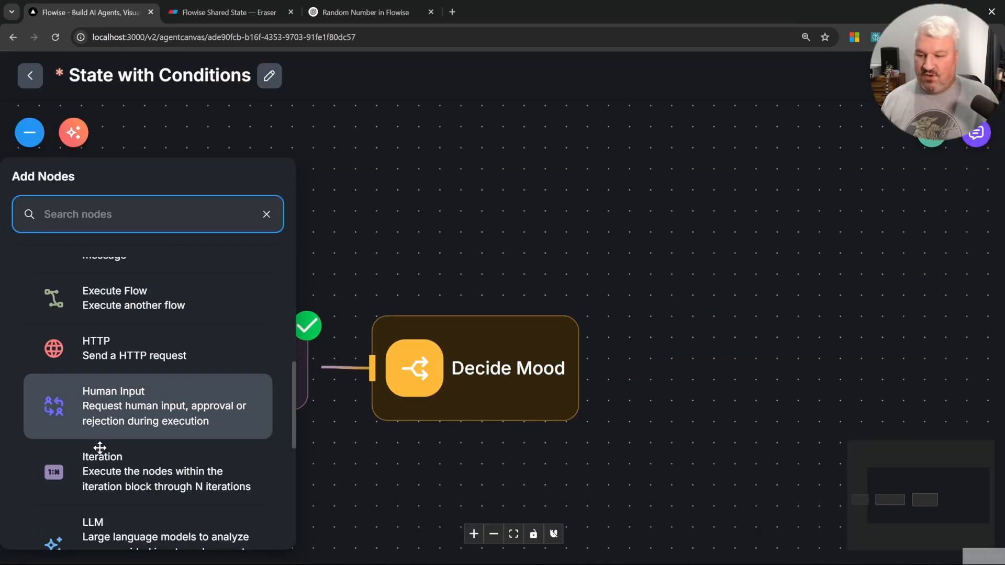
left_click_drag(139, 440, 732, 201)
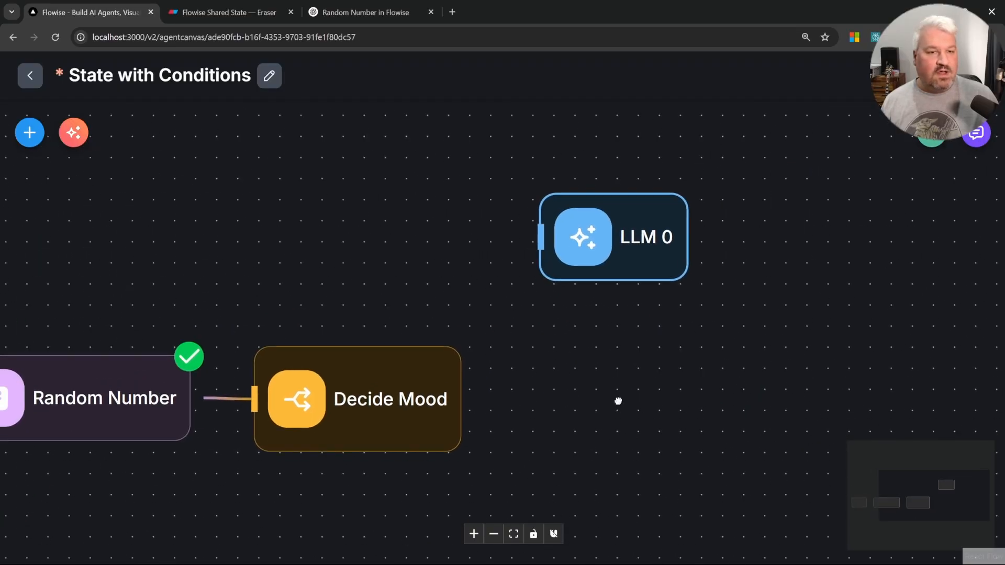
double_click(671, 285)
left_click(366, 101)
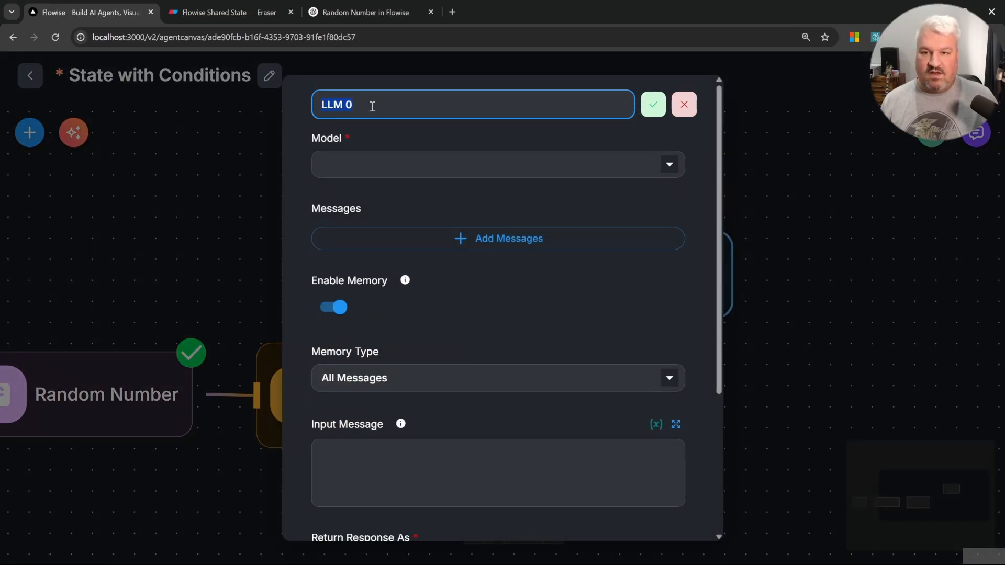
key("ctrl+a")
type("Set Sad")
key("Return")
Step: Set the Set Sad node's model to ChatOllama with llama3.2
left_click(672, 172)
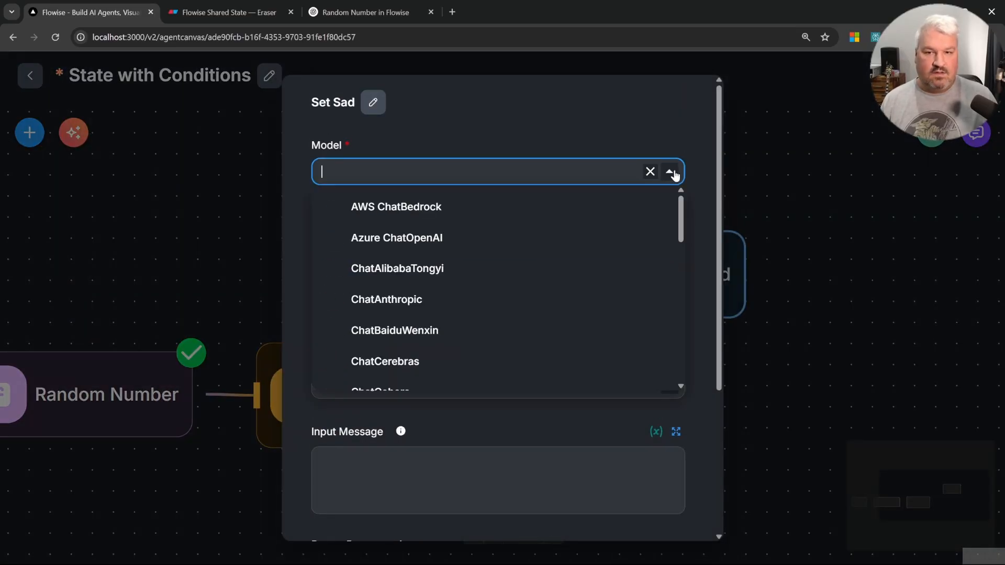
scroll(474, 289, "down", 10)
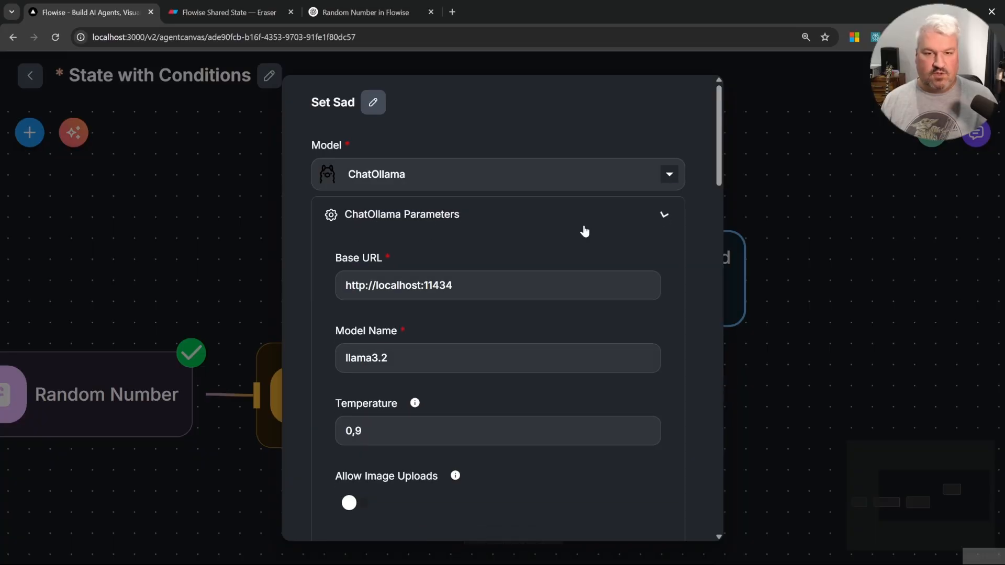
left_click(584, 225)
Step: Add a User message with content: Respond with the word "Sad" and nothing else
left_click(482, 304)
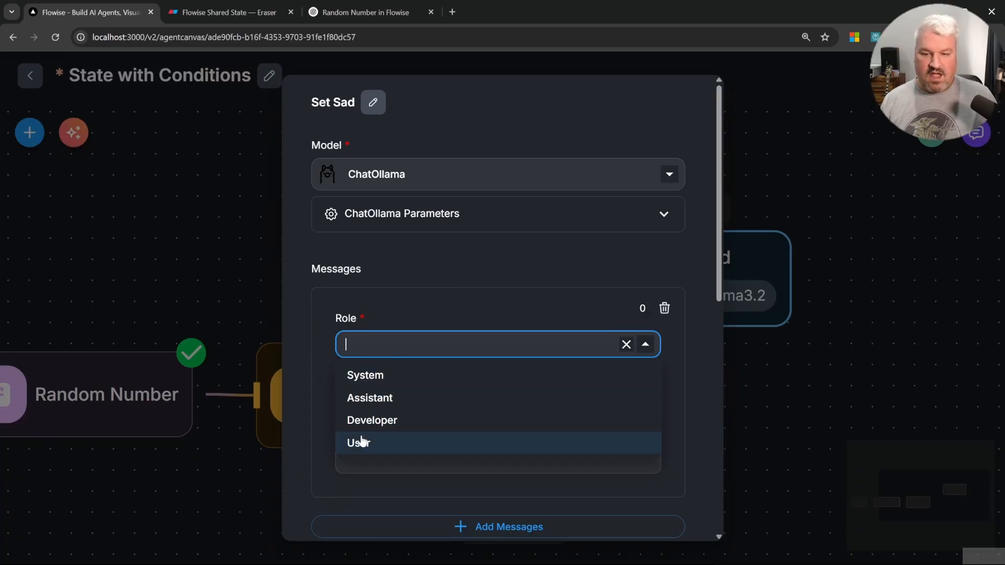
left_click(356, 441)
left_click(433, 417)
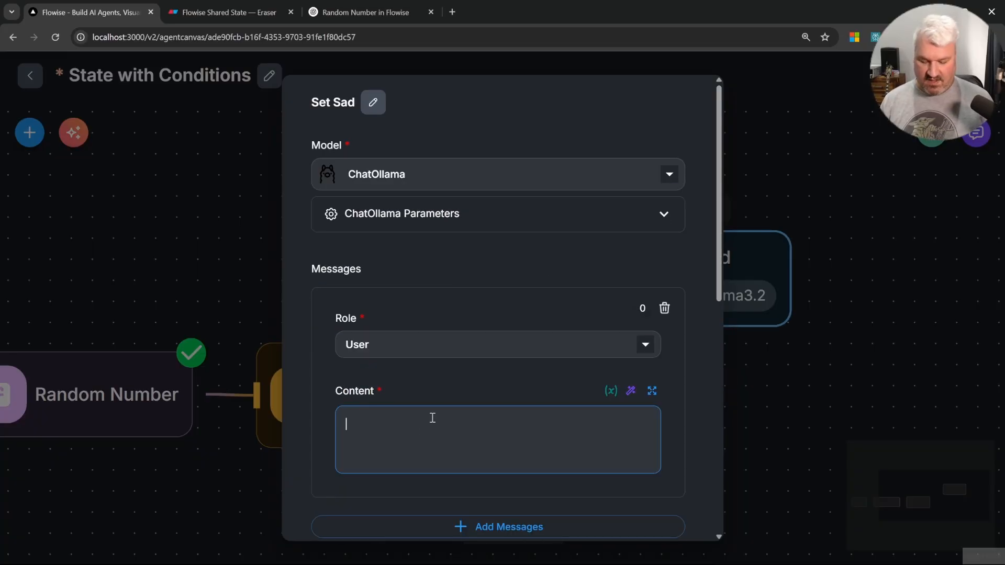
type("Respond with the word")
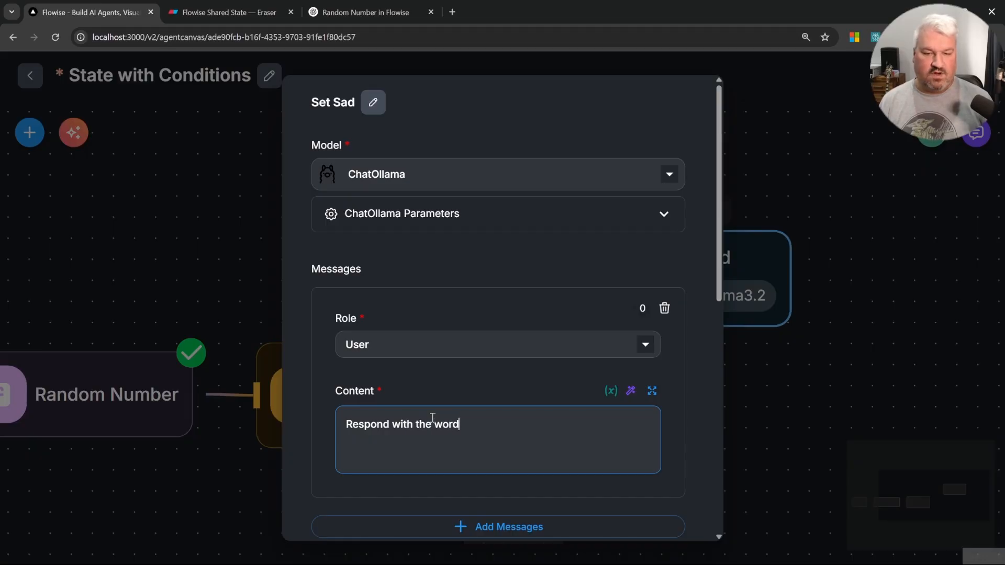
type(" \"Sad\" and nothing else.")
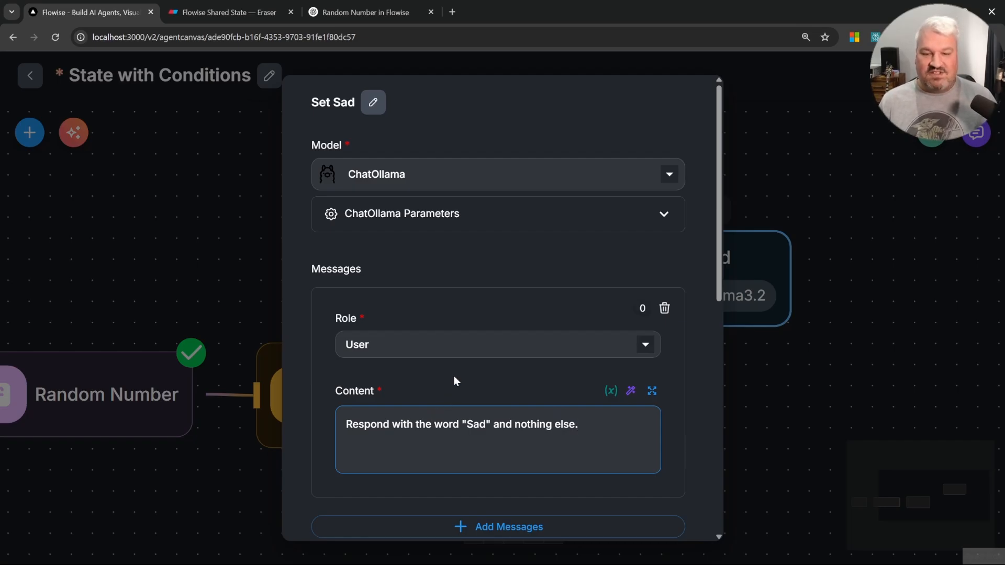
Step: Disable memory for Set Sad and add an Update Flow State entry
scroll(492, 349, "down", 2)
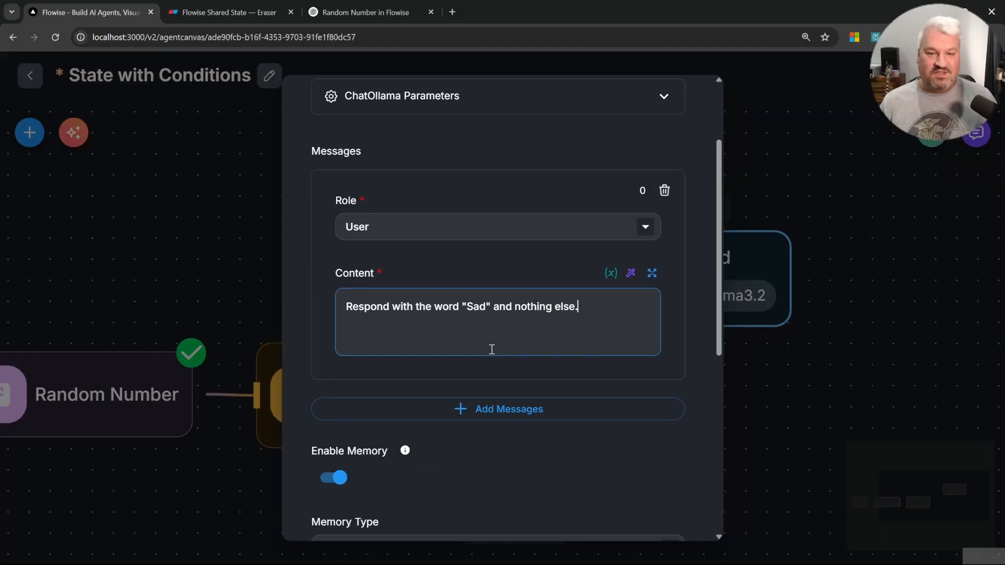
scroll(492, 349, "down", 3)
left_click(335, 359)
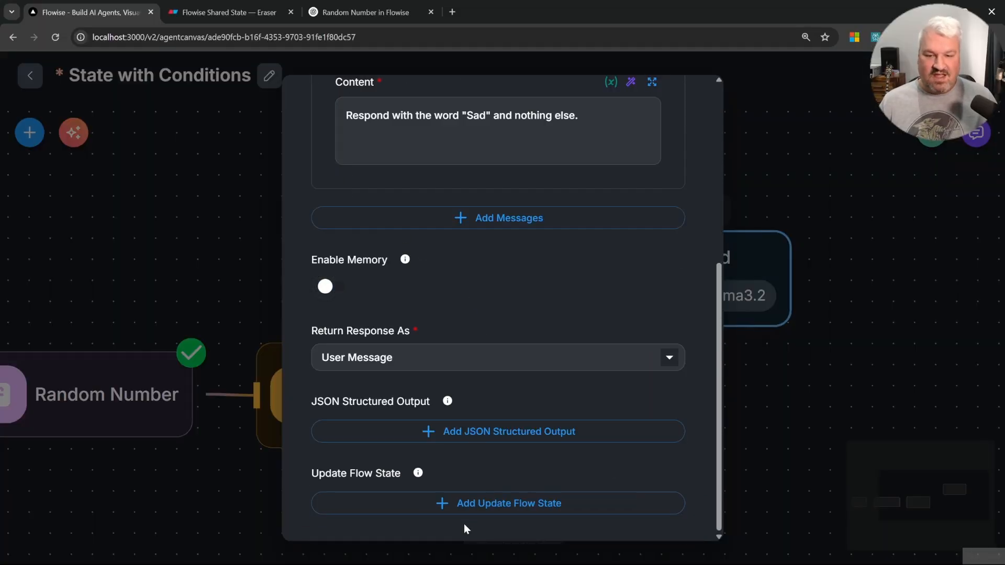
left_click(466, 504)
left_click(835, 312)
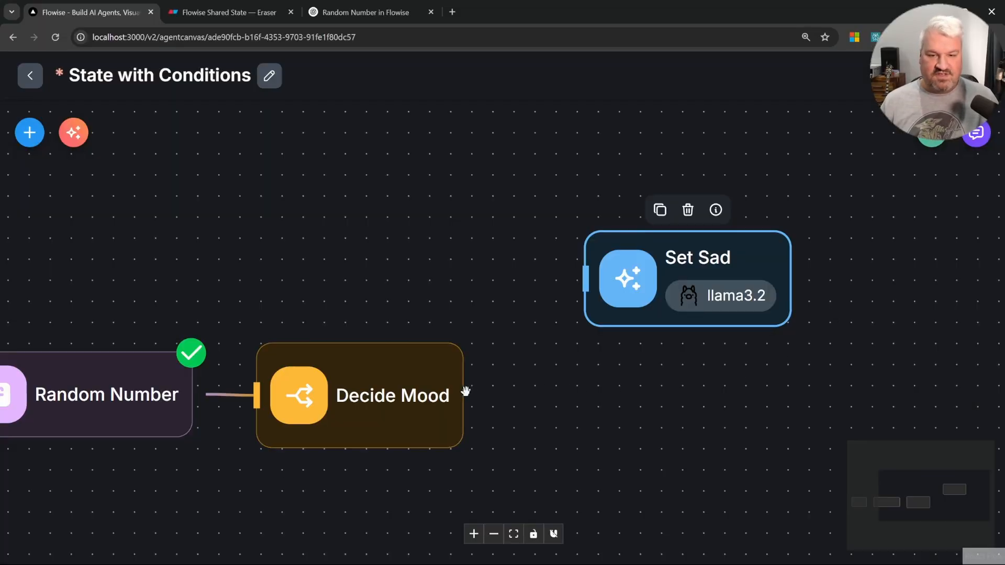
Step: Connect Decide Mood's output 0 to Set Sad and have Set Sad update the mood state key with {{ output }}
left_click_drag(465, 378, 581, 282)
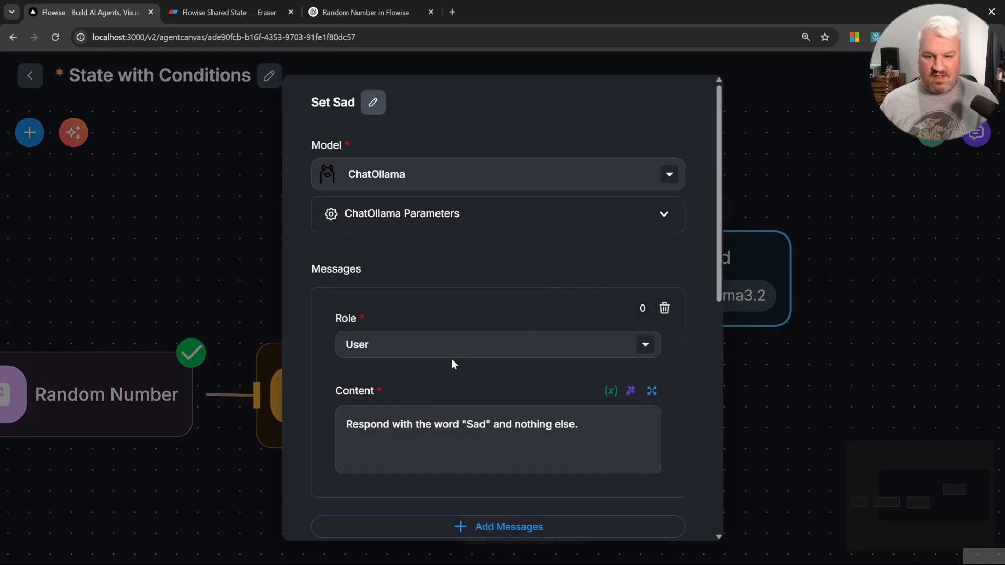
scroll(471, 366, "down", 5)
left_click(424, 365)
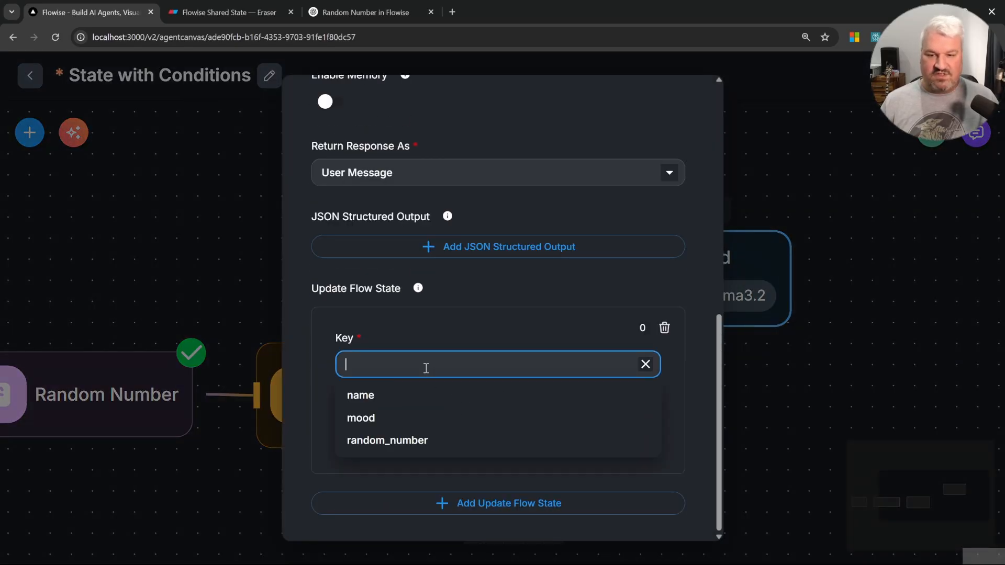
left_click(379, 417)
left_click(438, 437)
type("{{")
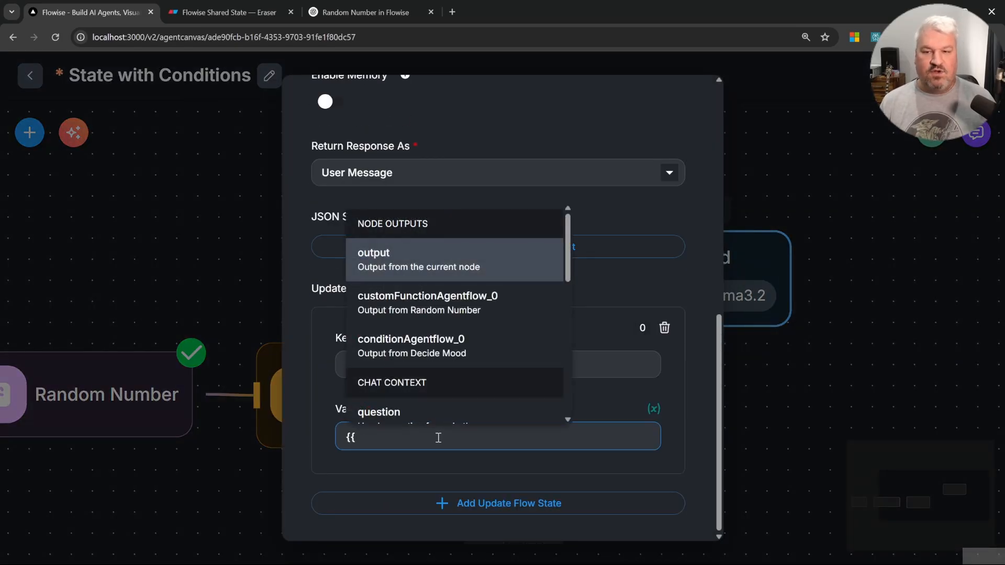
left_click(426, 259)
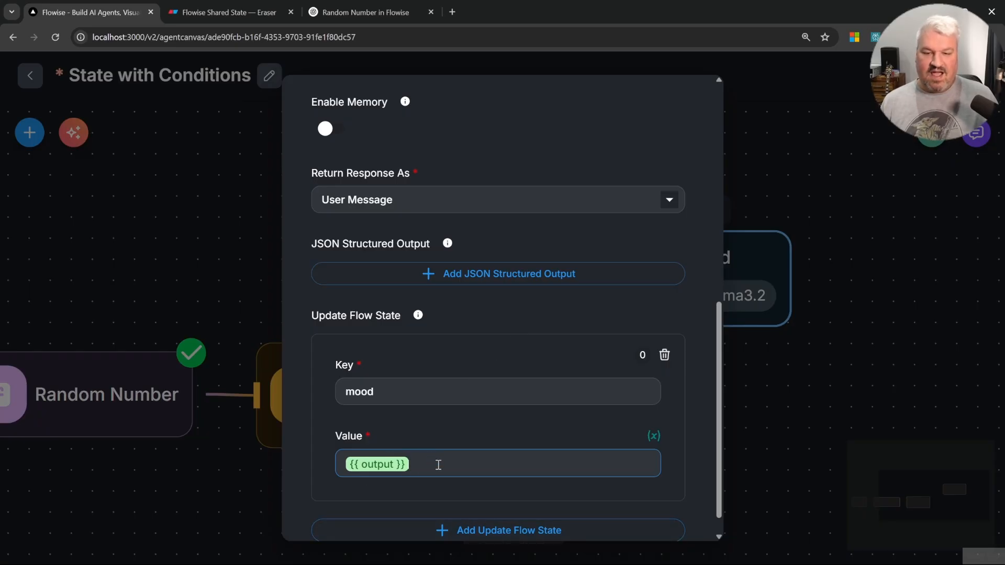
type("sad")
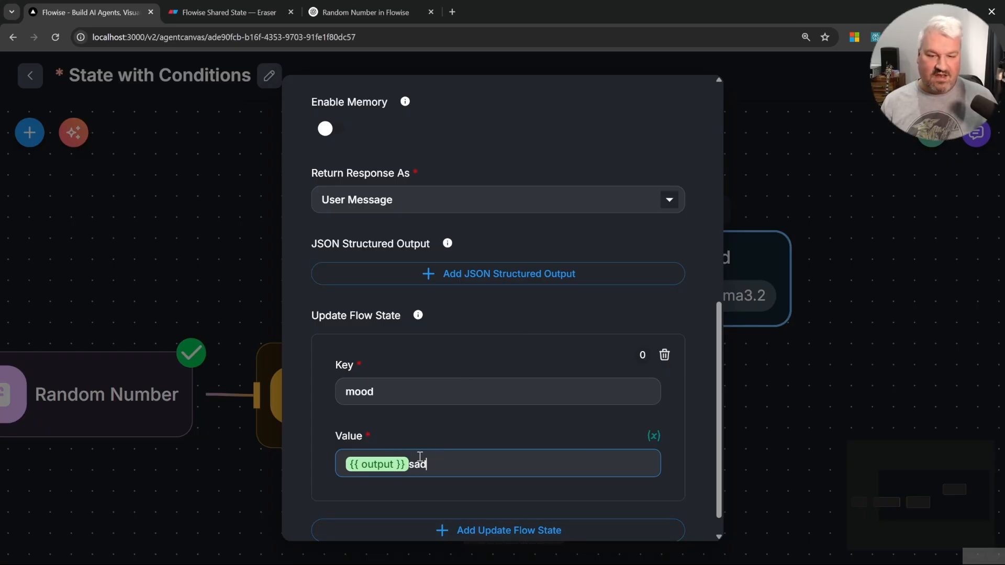
key("BackSpace")
key("BackSpace")
key("BackSpace")
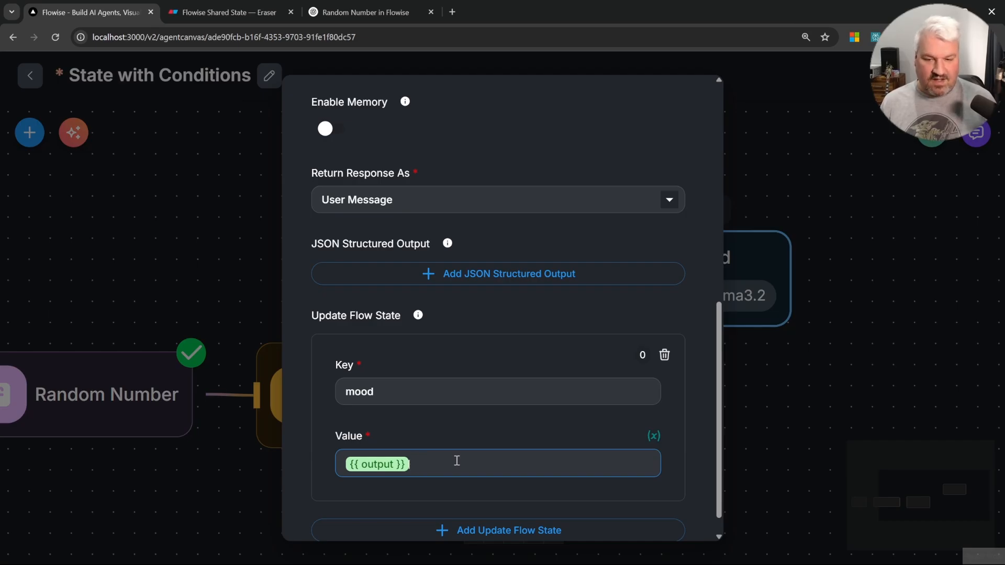
left_click(762, 335)
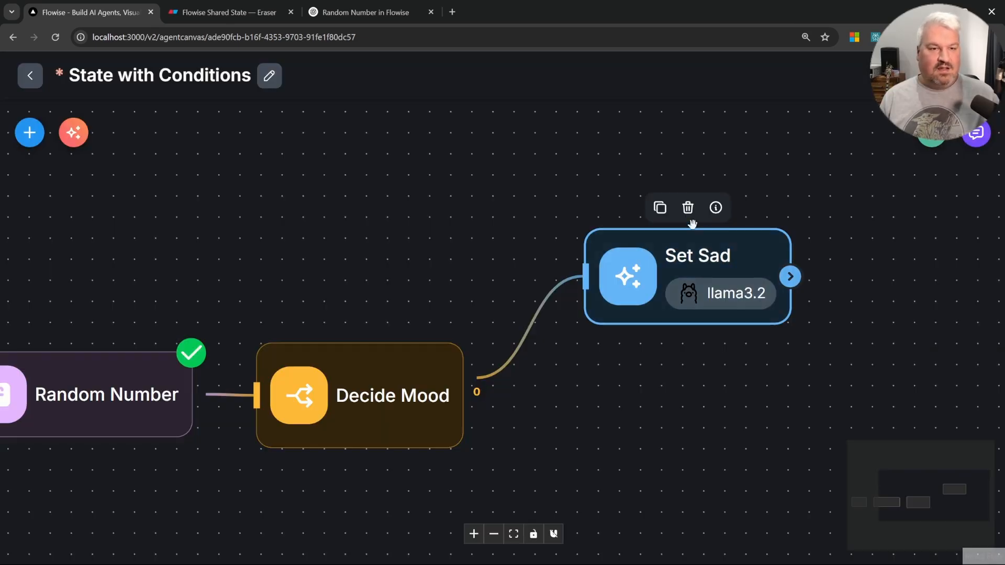
Step: Duplicate the Set Sad node, place the copy below, and connect Decide Mood's output 1 to it
left_click(662, 213)
left_click_drag(909, 286, 646, 465)
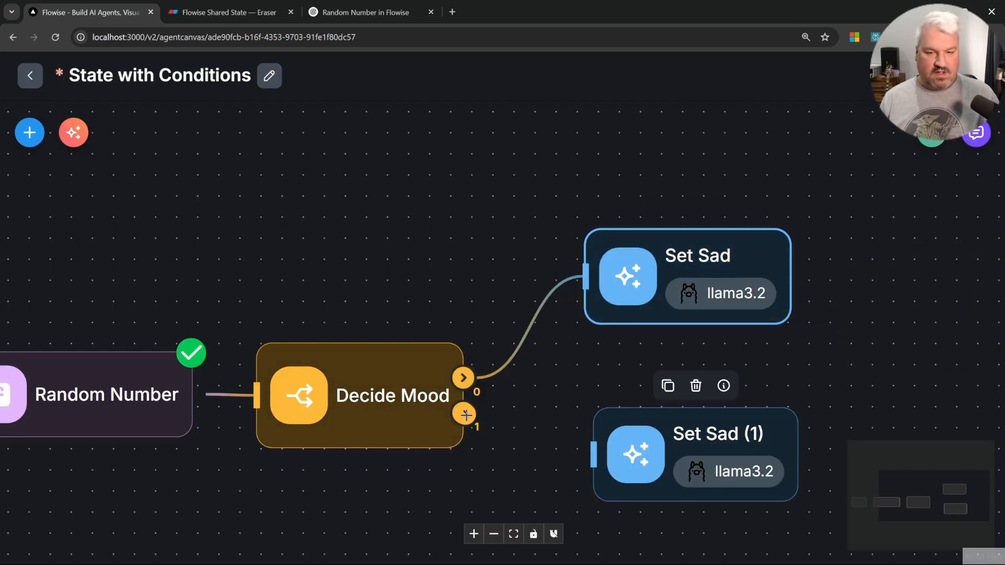
left_click_drag(466, 415, 685, 455)
Step: Rename the copy Set Happy and change its message to respond with the word "Happy"
double_click(696, 469)
left_click_drag(341, 111, 393, 111)
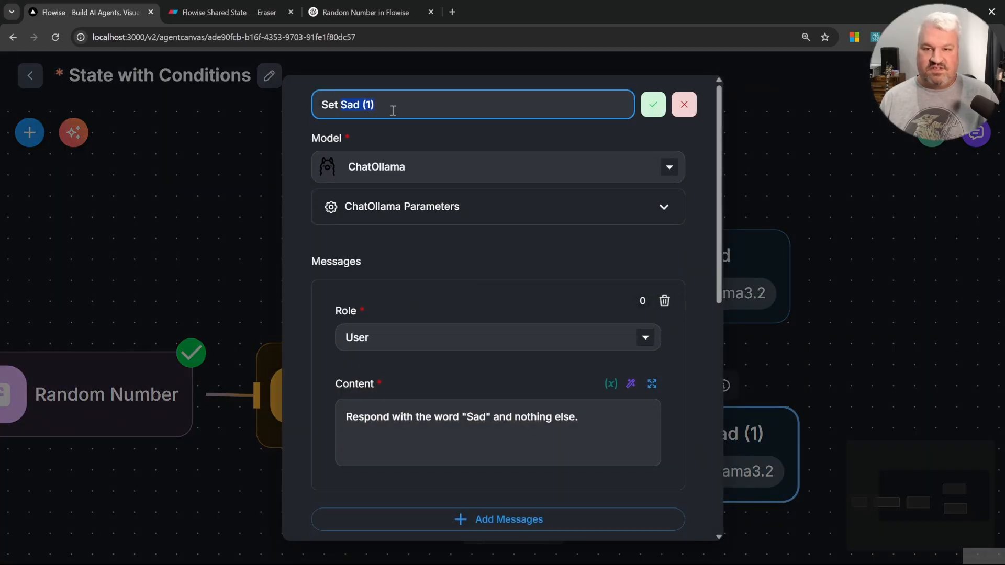
type("Happy")
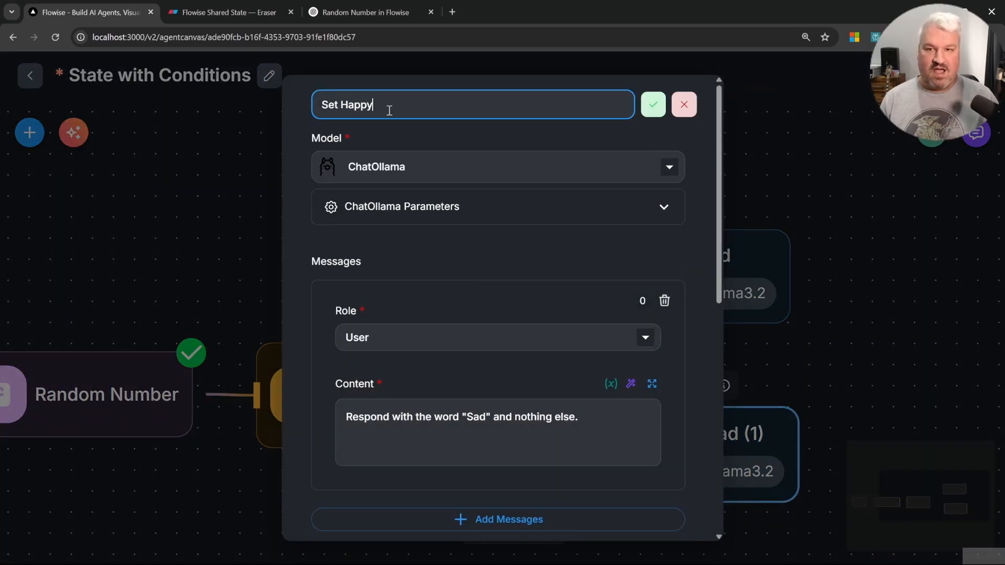
scroll(482, 242, "down", 2)
double_click(477, 300)
type("Happy")
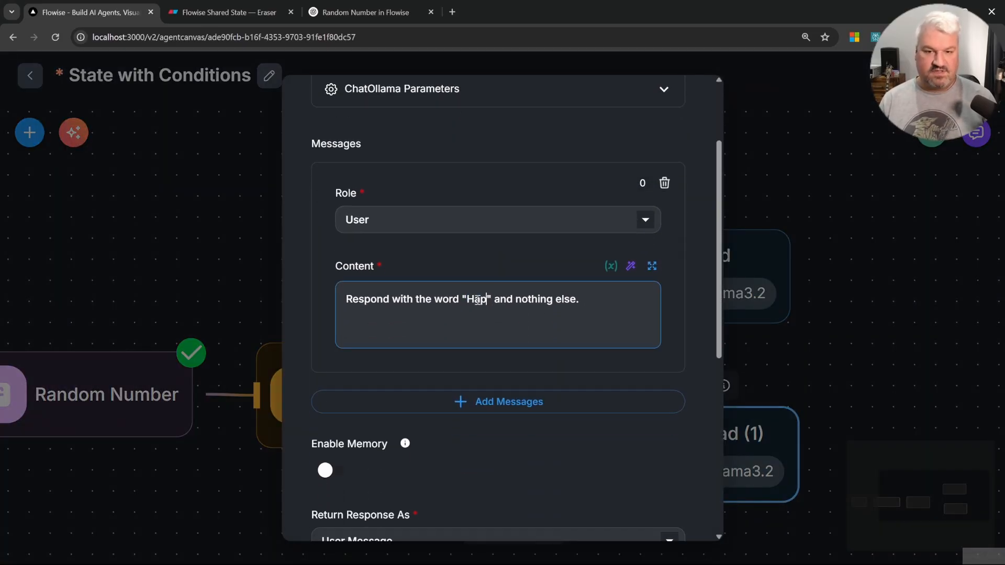
scroll(559, 343, "down", 6)
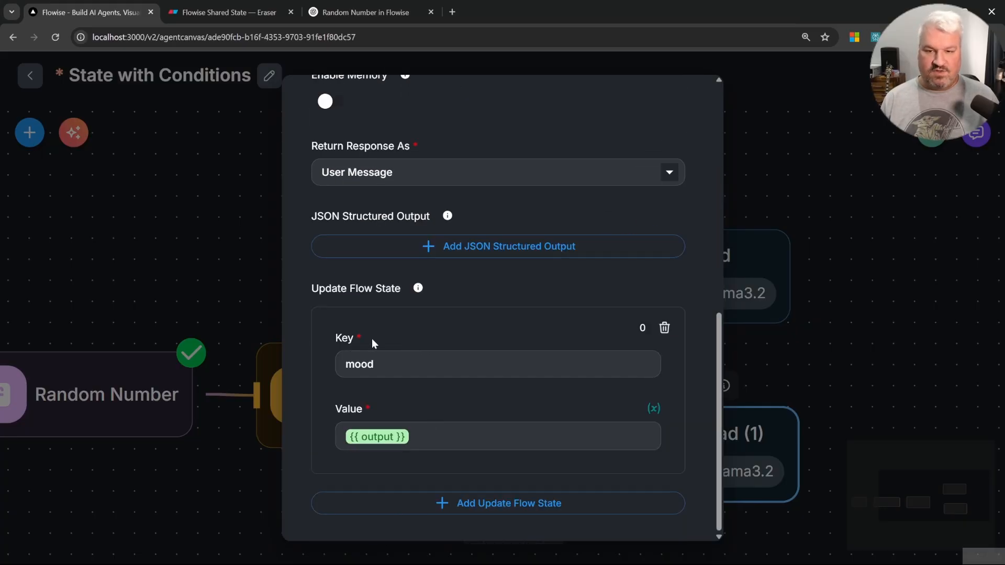
scroll(445, 459, "up", 5)
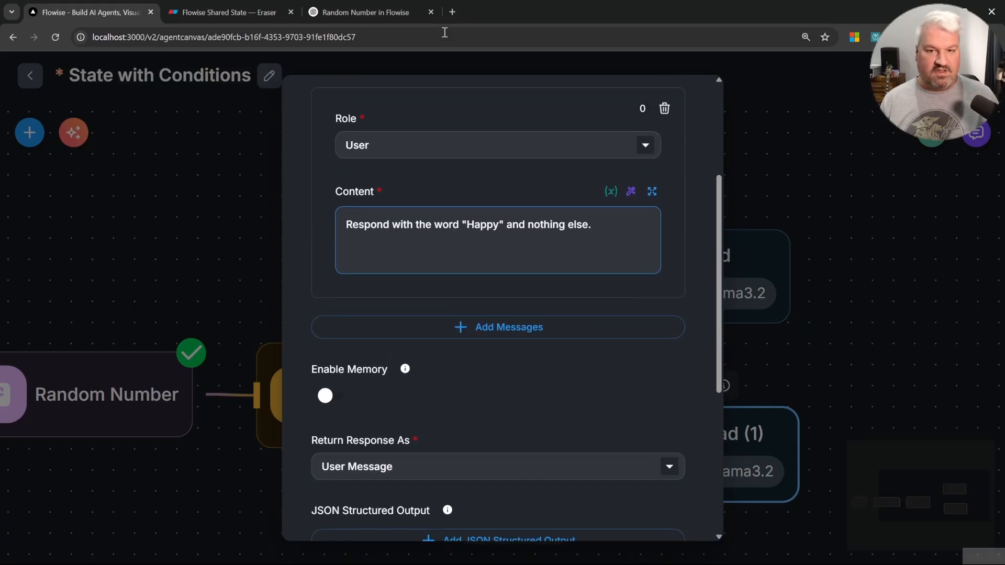
left_click(807, 153)
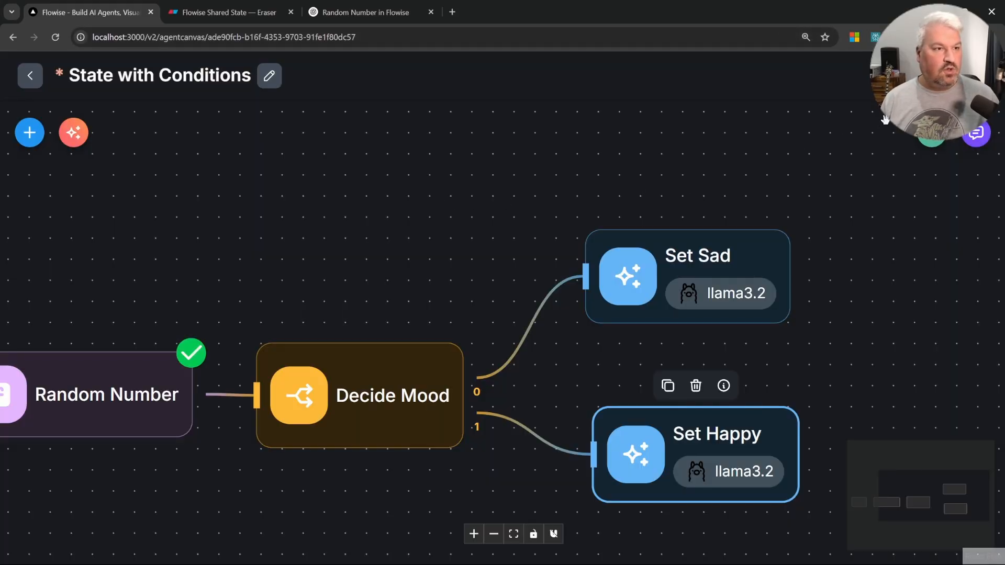
Step: Save the flow and send "Hey" in the chat to test it
left_click(938, 75)
left_click(976, 135)
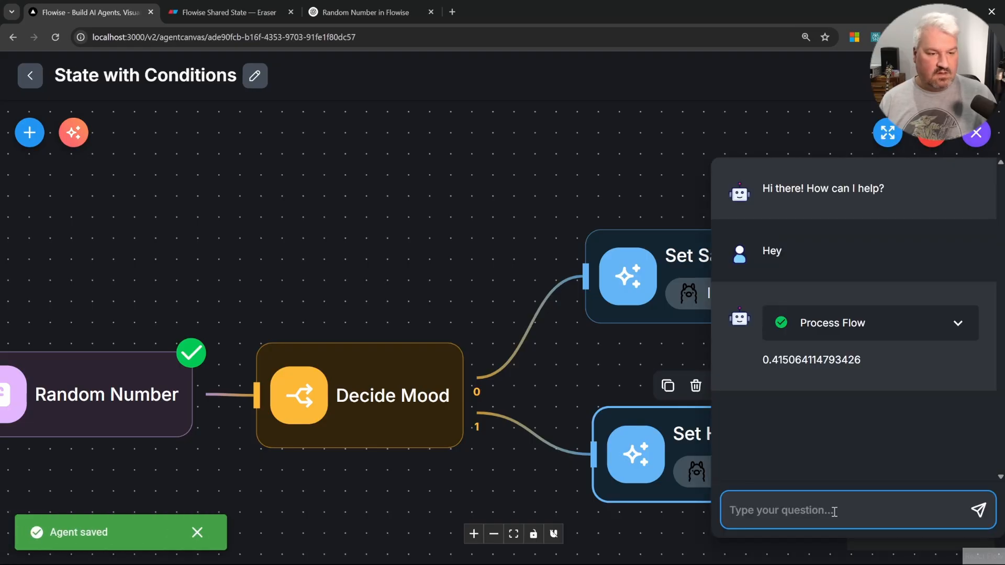
type("Hey")
key("Return")
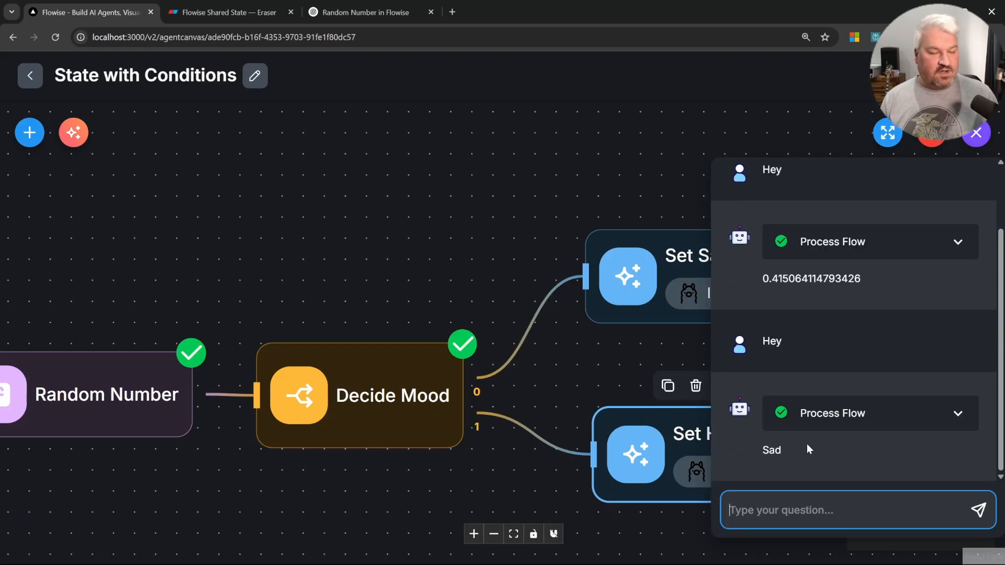
Step: Inspect the Decide Mood node's condition output and flow state for the run
left_click(882, 422)
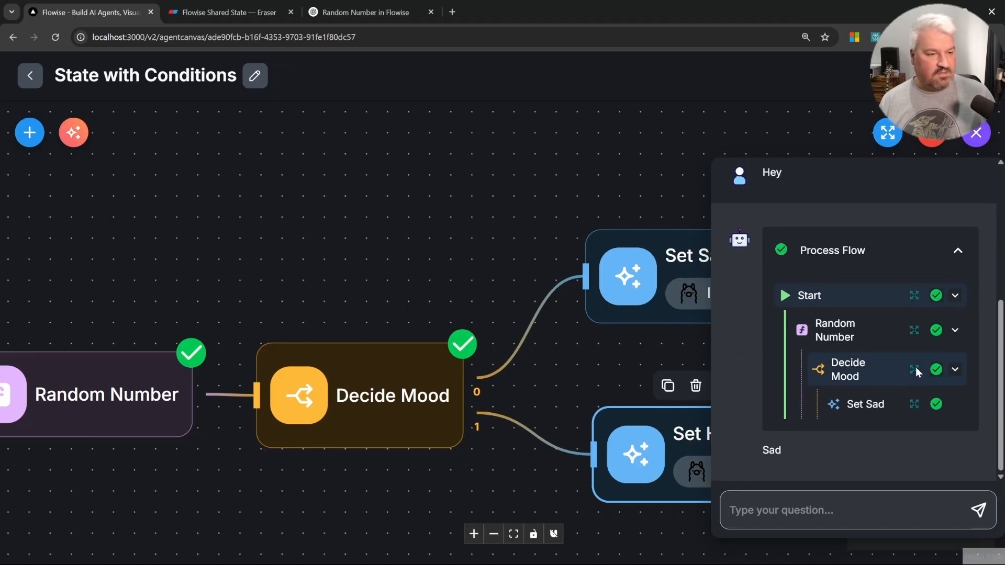
left_click(914, 368)
scroll(178, 463, "down", 3)
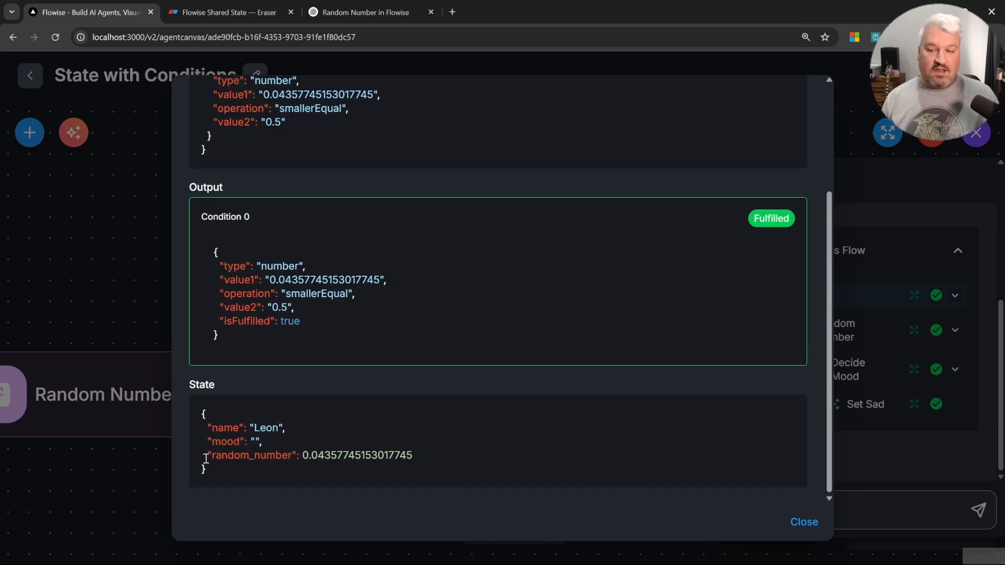
left_click_drag(206, 458, 439, 463)
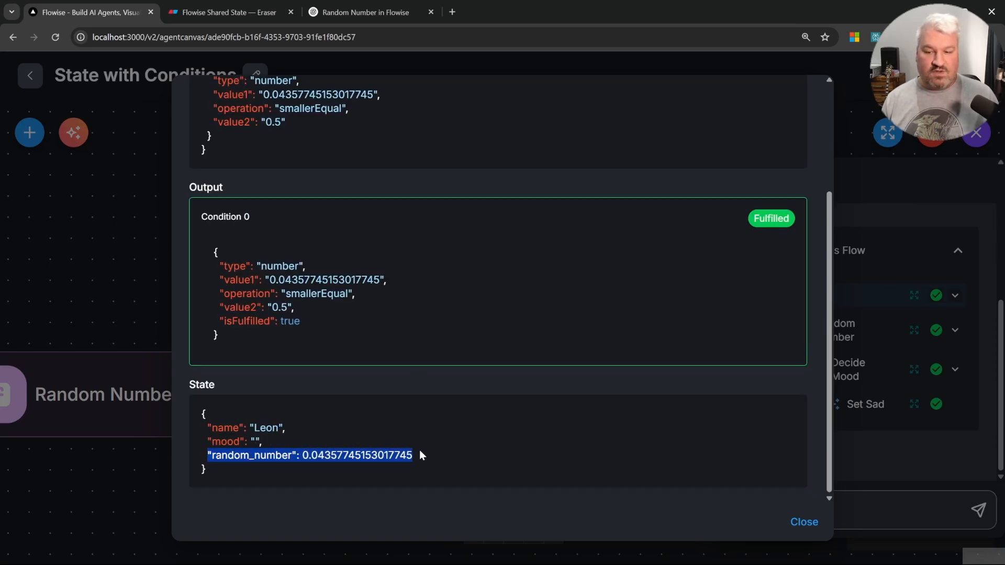
left_click(340, 460)
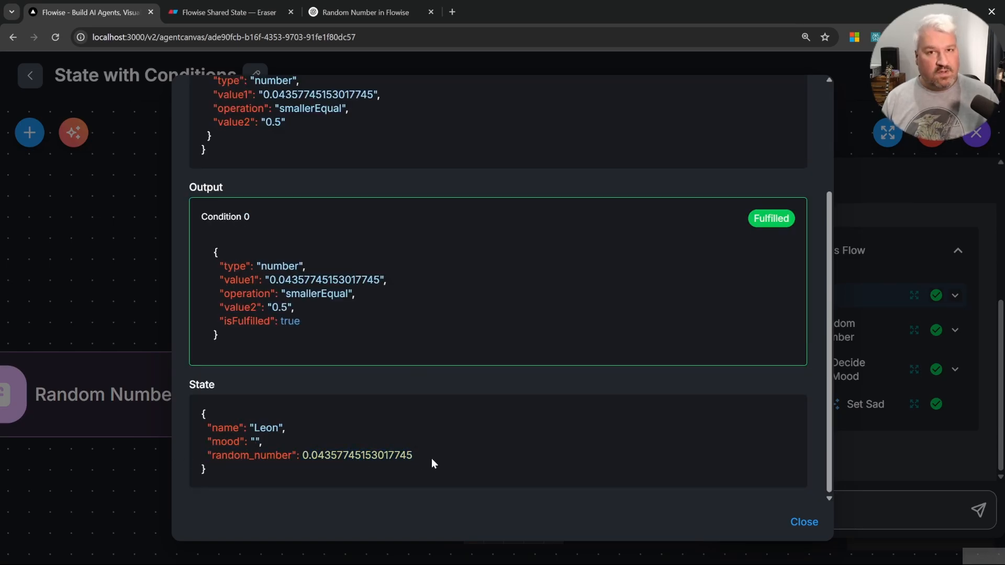
Step: Close the details and send "Hey" in the chat again to test another run
left_click(115, 274)
left_click(872, 507)
type("Hey")
key("Return")
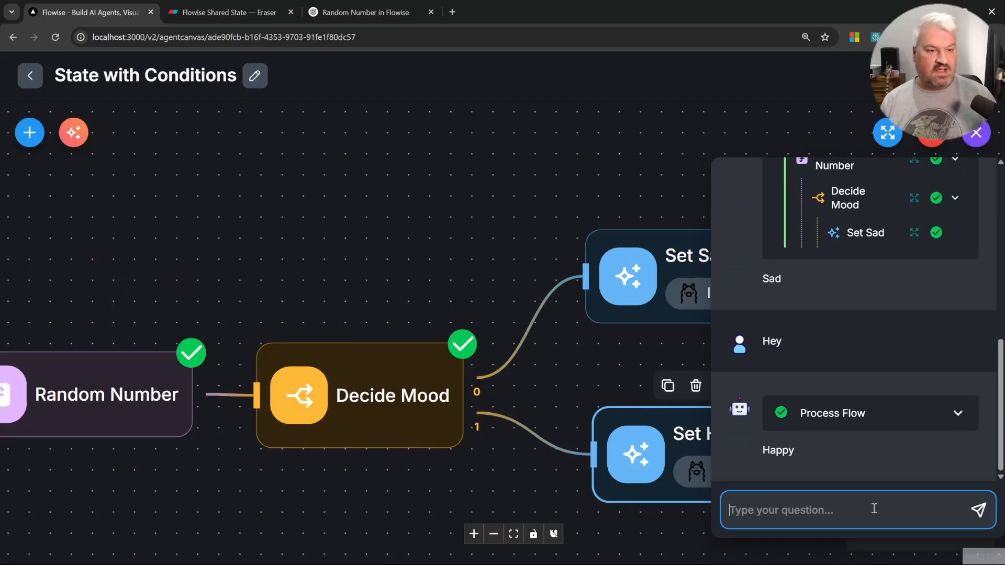
Step: Expand the latest run's process flow and inspect the Decide Mood node's condition input, output and flow state
left_click(784, 453)
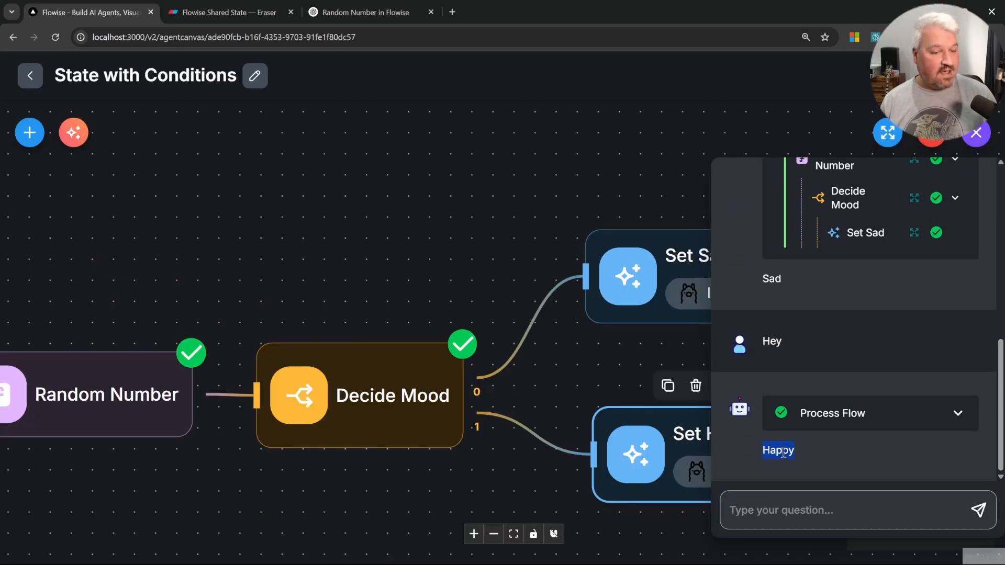
left_click(823, 415)
scroll(863, 444, "down", 3)
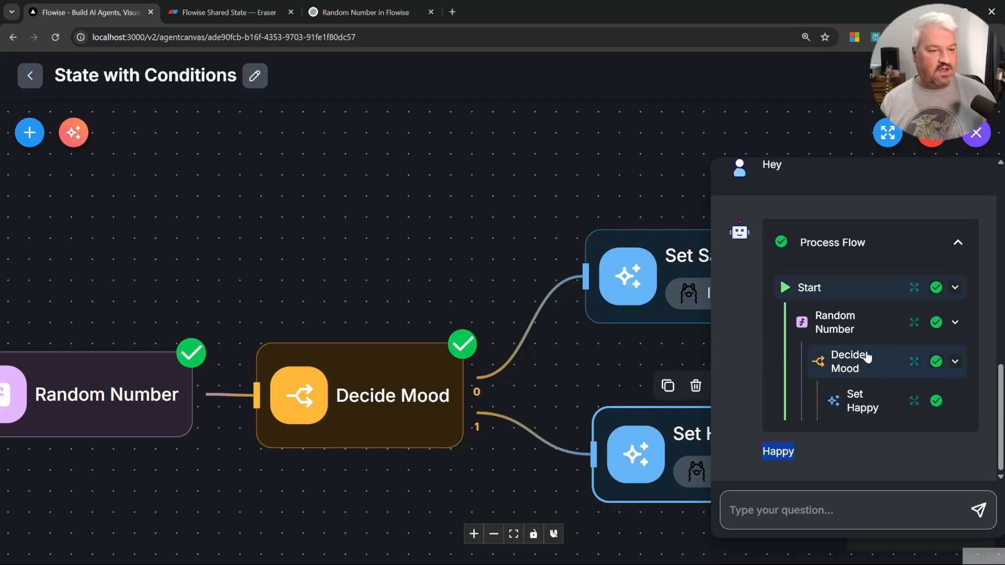
left_click(914, 362)
scroll(471, 314, "down", 1)
left_click_drag(205, 454, 433, 450)
left_click(448, 451)
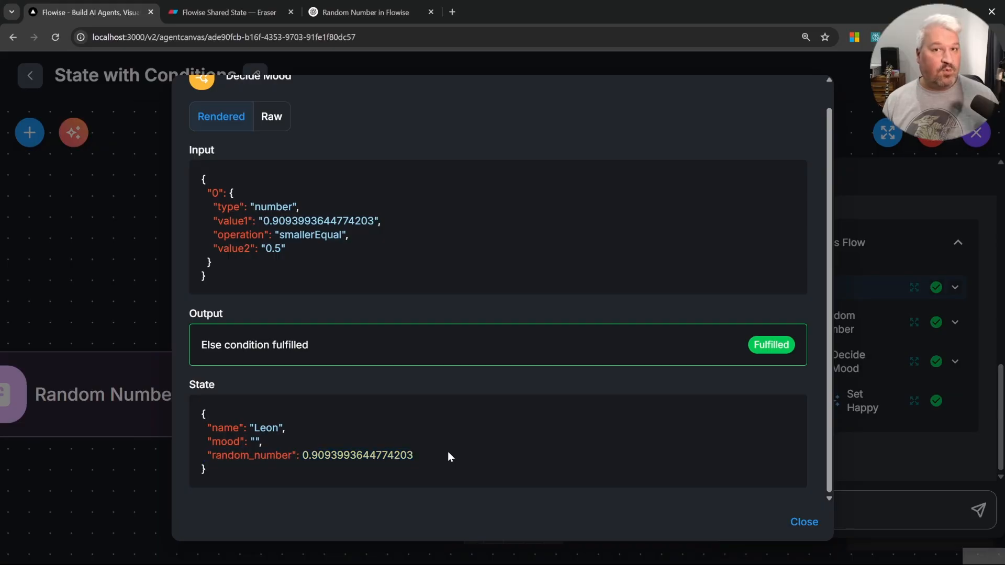
left_click(803, 522)
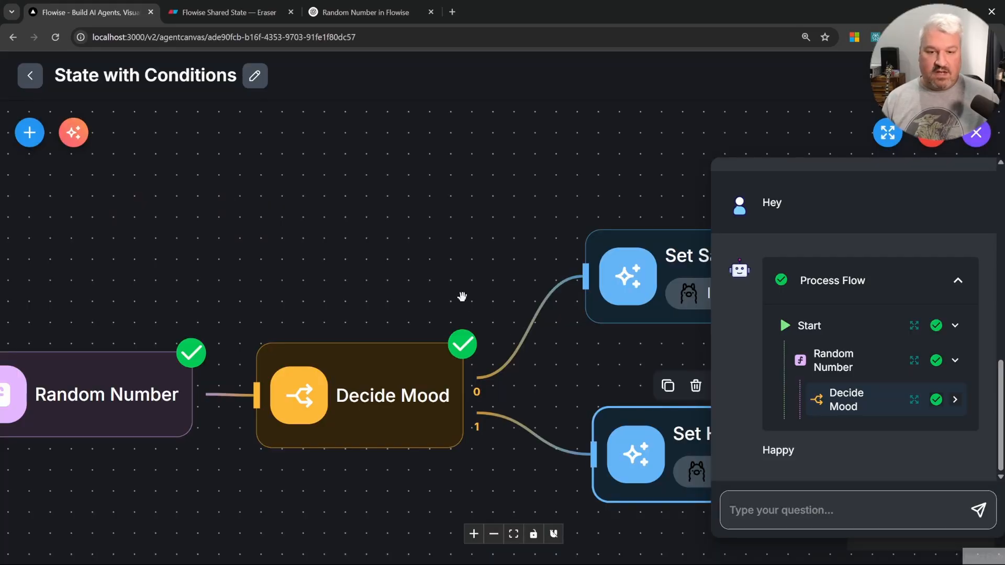
Step: Close the chat and delete both the Set Sad and Set Happy LLM nodes from the canvas
left_click(976, 134)
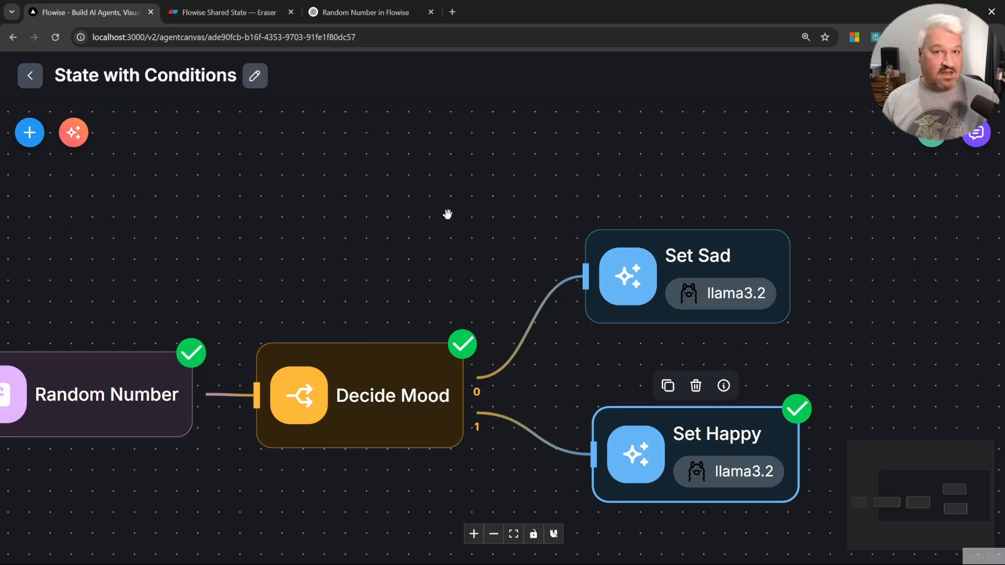
left_click_drag(588, 199, 353, 205)
left_click(443, 260)
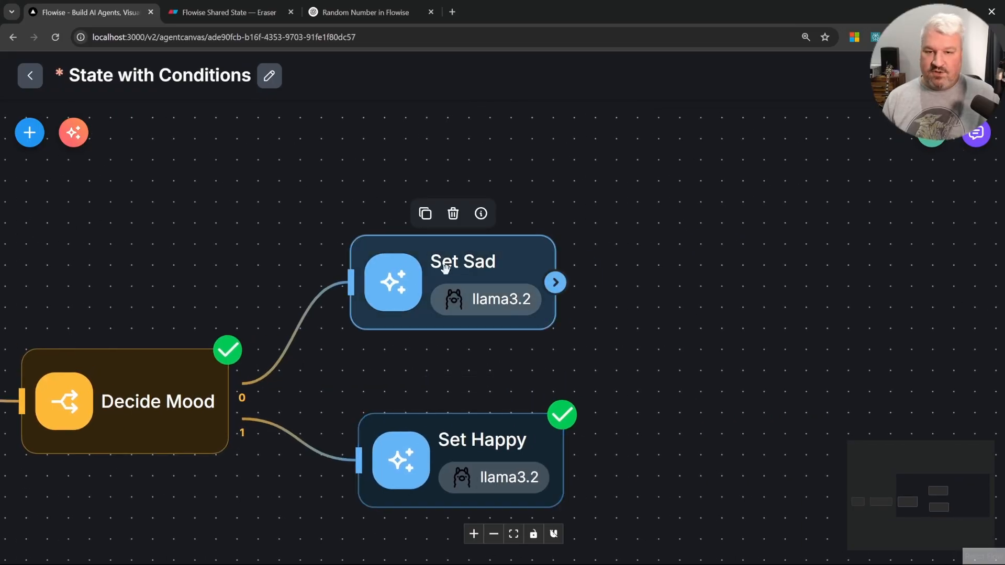
left_click(459, 215)
left_click(501, 451)
left_click(463, 392)
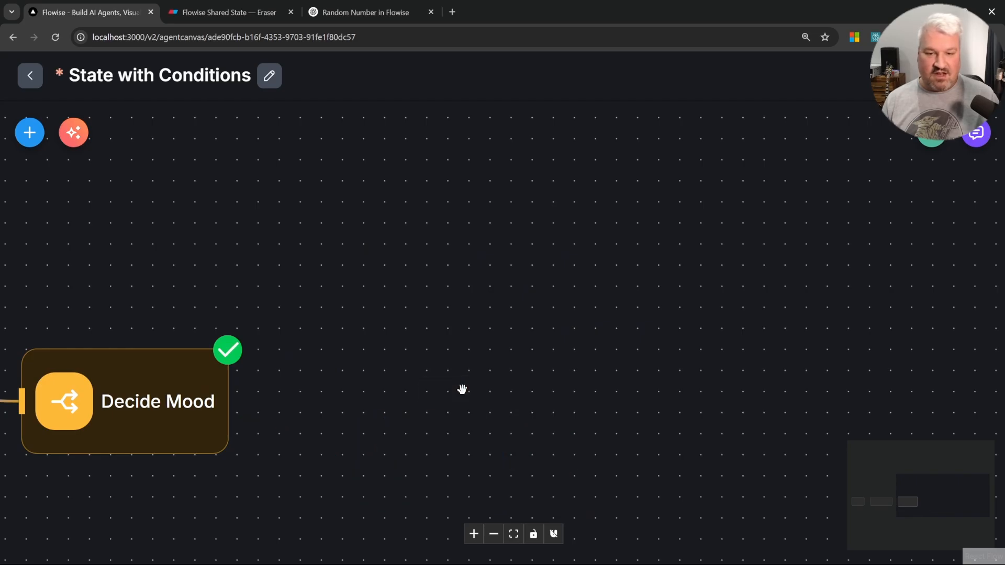
Step: Add a Custom Function node to the canvas and rename it Set Sad
left_click(39, 136)
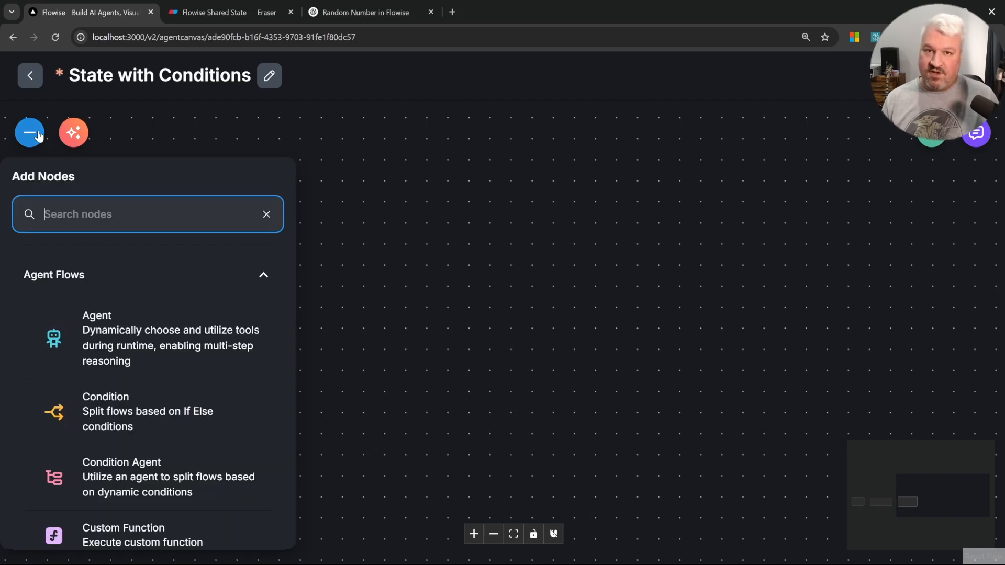
scroll(165, 456, "down", 2)
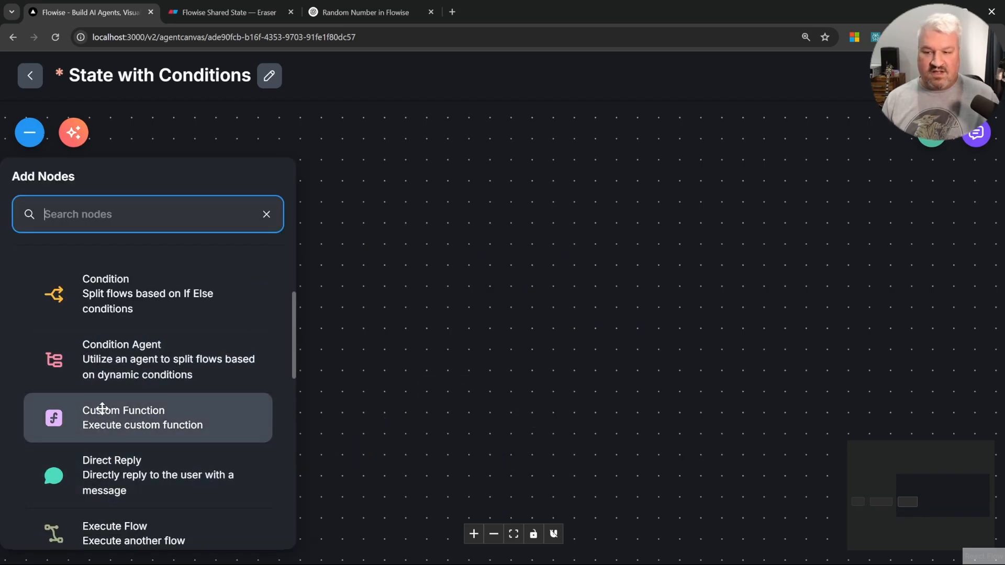
left_click_drag(102, 408, 473, 338)
double_click(474, 338)
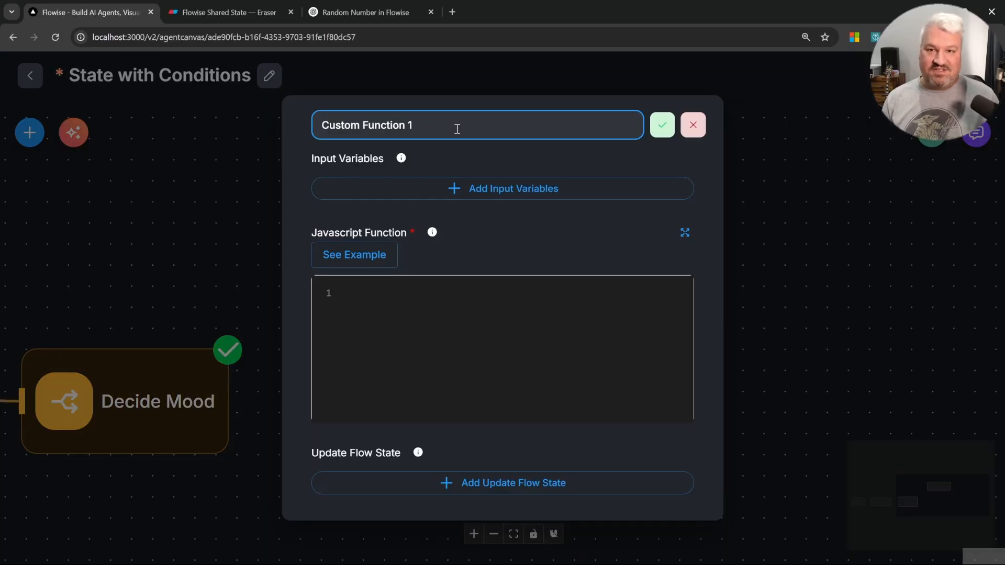
type("Set S")
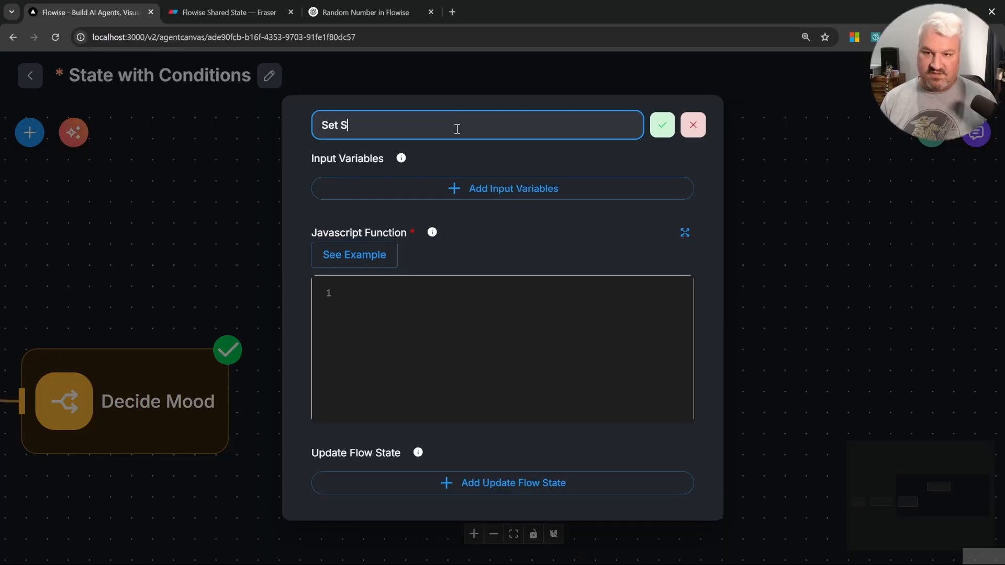
type("ad")
key("Return")
Step: Add an Update Flow State entry to Set Sad and connect Decide Mood's output 0 to it
left_click(529, 307)
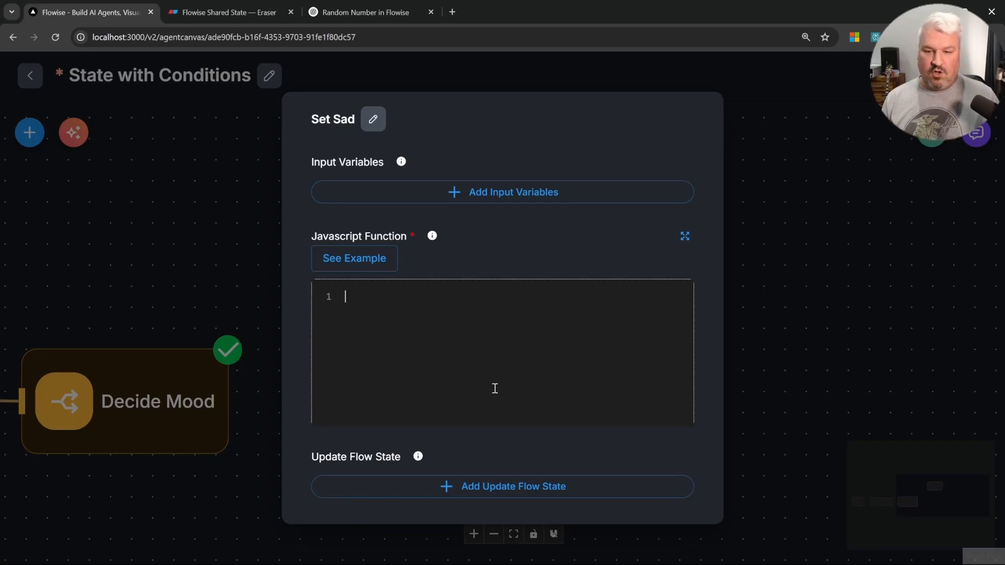
left_click(533, 488)
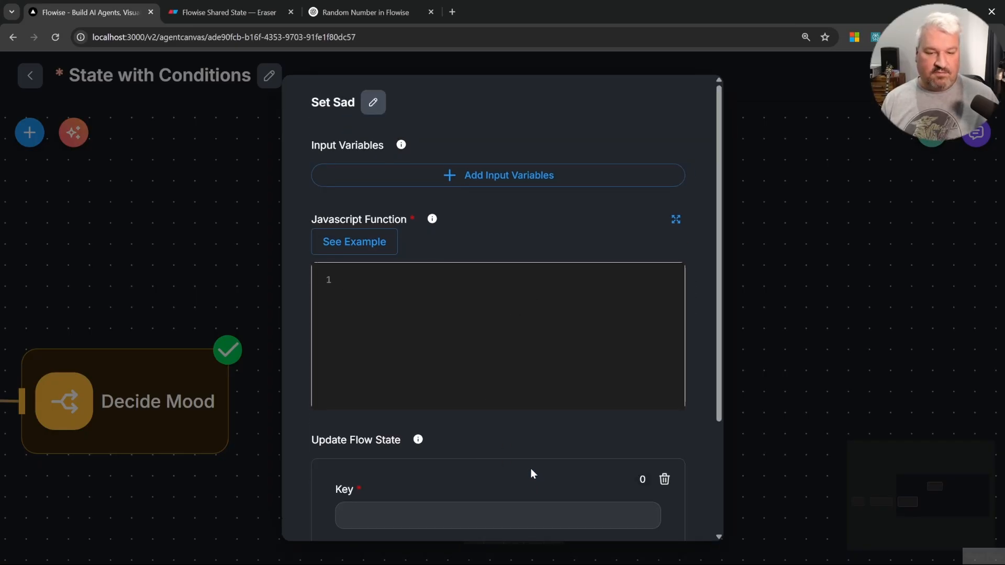
scroll(527, 445, "down", 3)
left_click(430, 370)
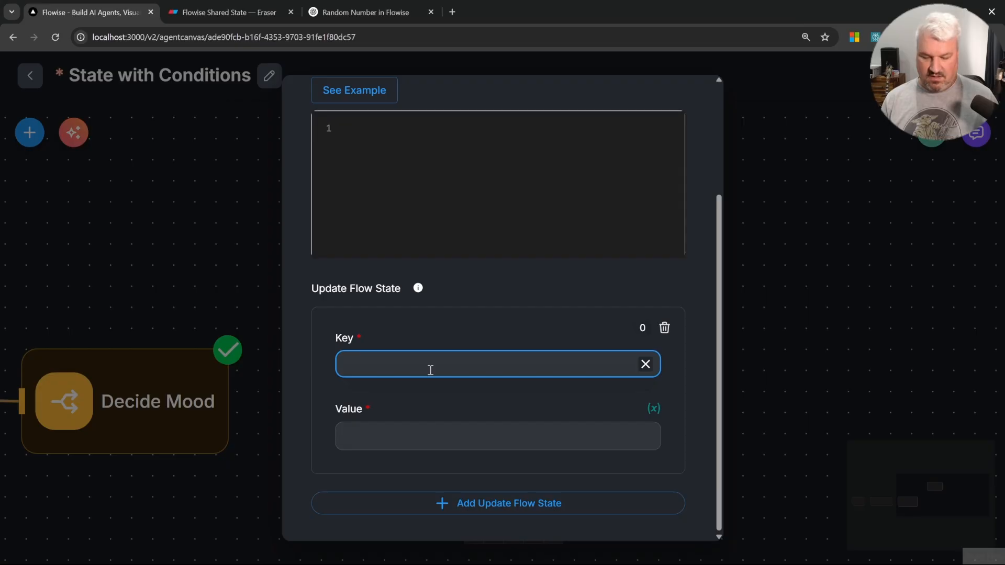
left_click(238, 250)
left_click_drag(231, 384, 336, 235)
Step: Set the Set Sad node's flow state key to mood with the value Sad
double_click(414, 241)
left_click(464, 369)
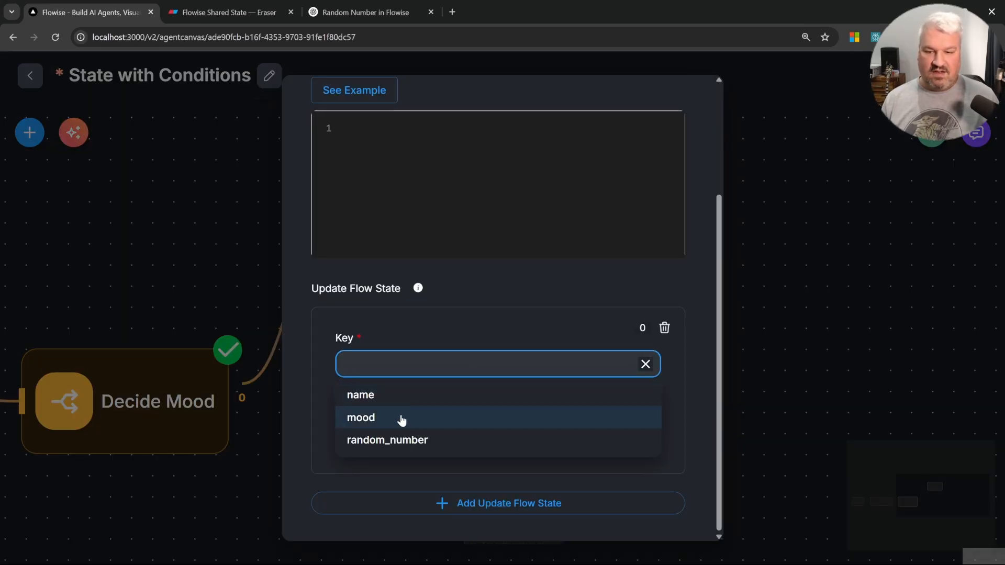
left_click(368, 418)
left_click(420, 435)
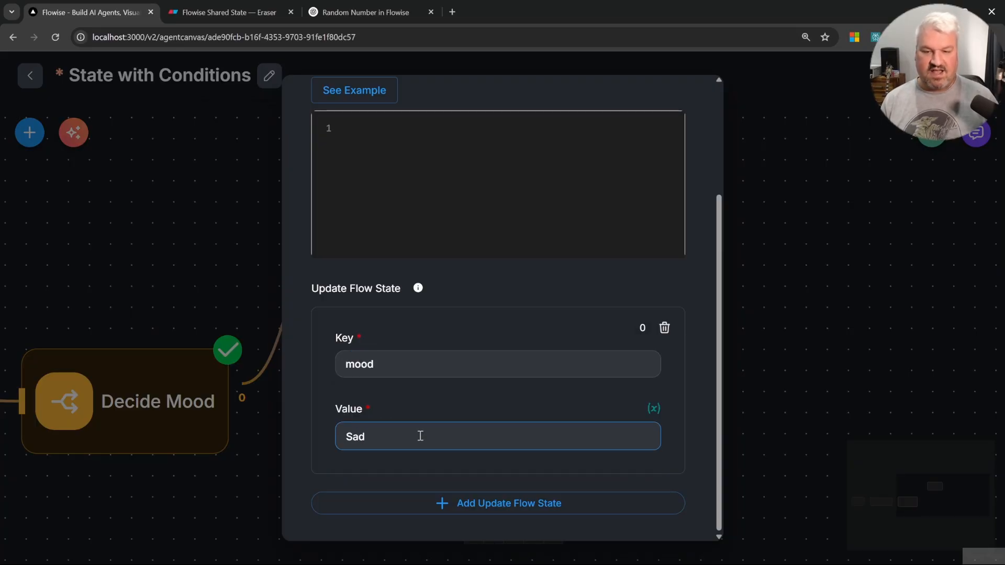
key("Escape")
Step: Duplicate the Set Sad node, place the copy below, and connect Decide Mood's output 1 to it
left_click(386, 168)
left_click_drag(608, 218, 371, 442)
left_click_drag(238, 419, 322, 458)
Step: Rename the copy Set Happy and change its mood state value to Happy
double_click(416, 461)
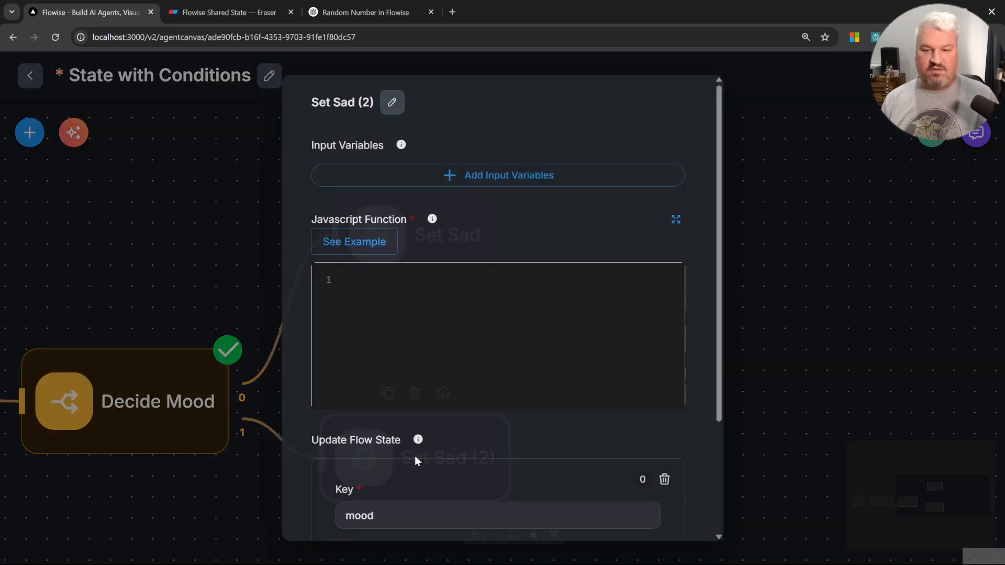
left_click(391, 102)
type("Happy")
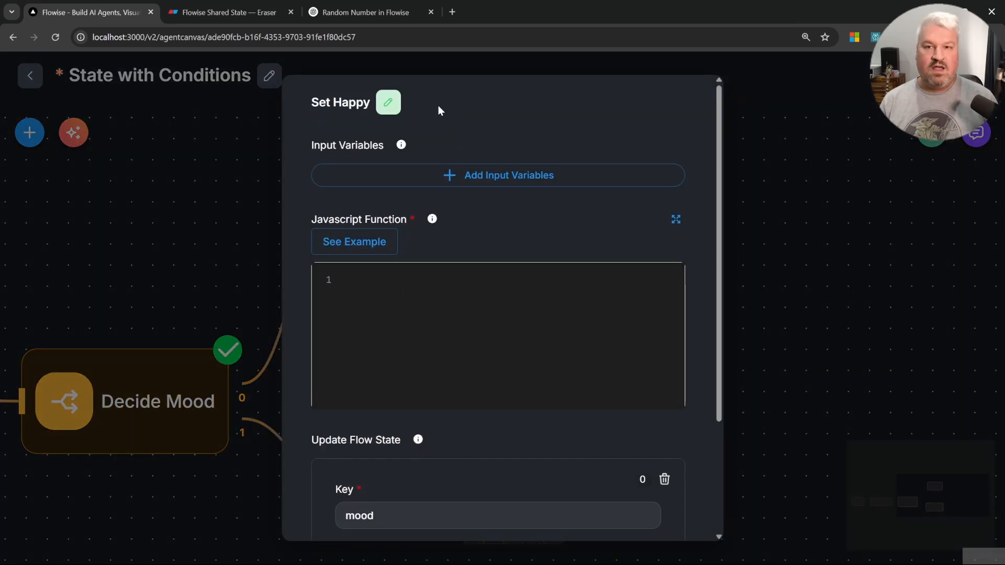
key("Return")
scroll(332, 438, "down", 3)
left_click(365, 437)
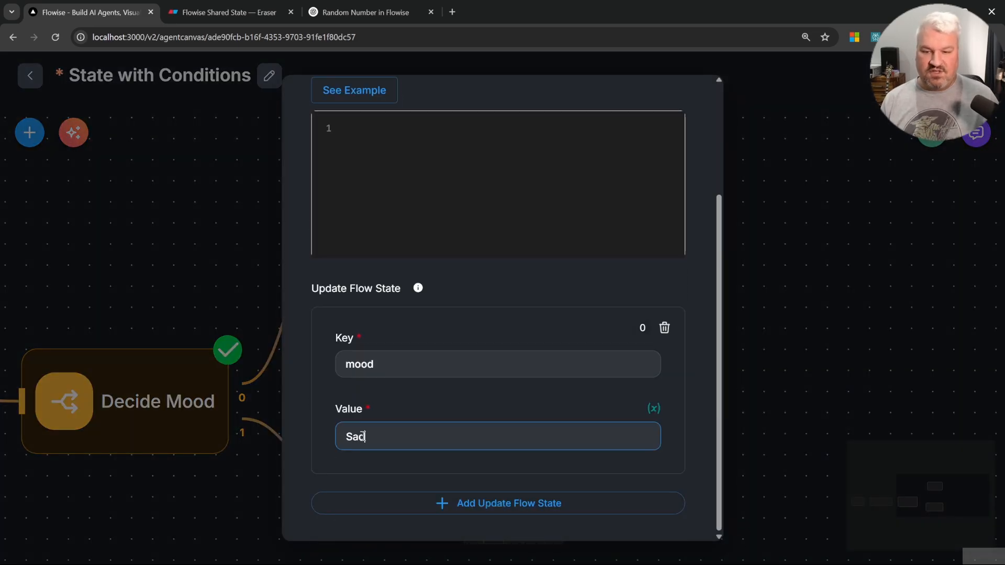
type("Happy")
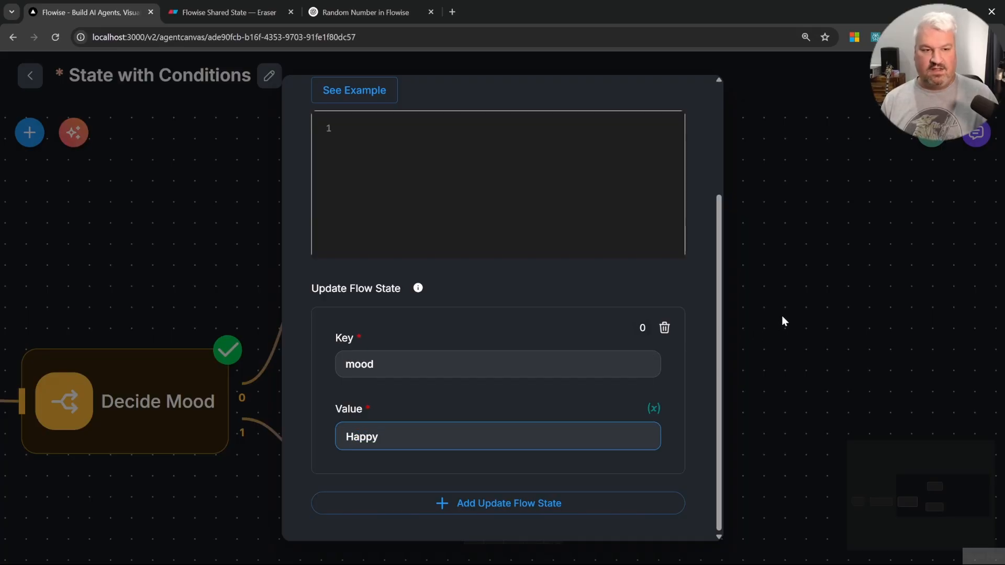
left_click(783, 321)
Step: Save the flow and send "Hey" in the chat to test it
key("ctrl+s")
left_click(975, 135)
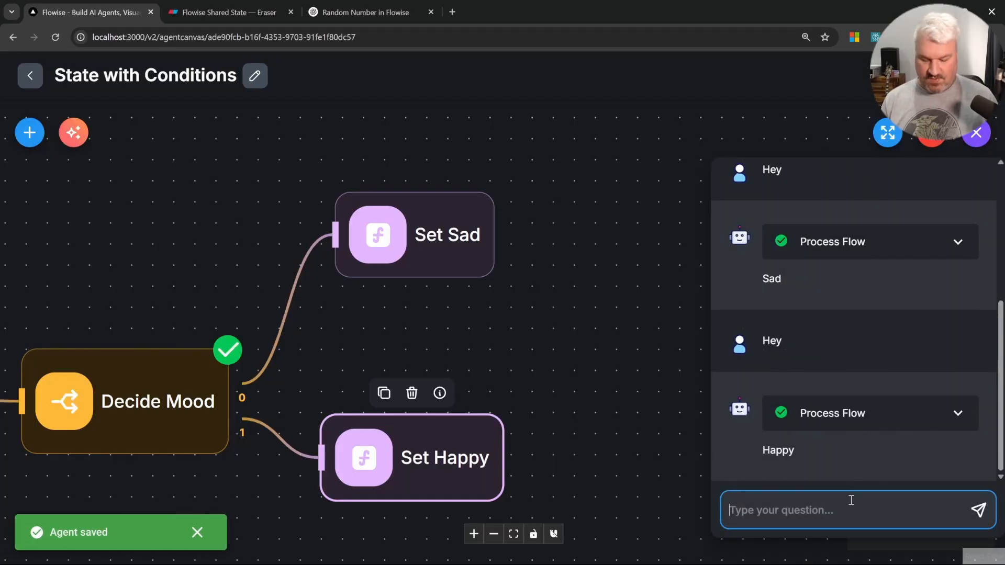
type("Hey")
key("Return")
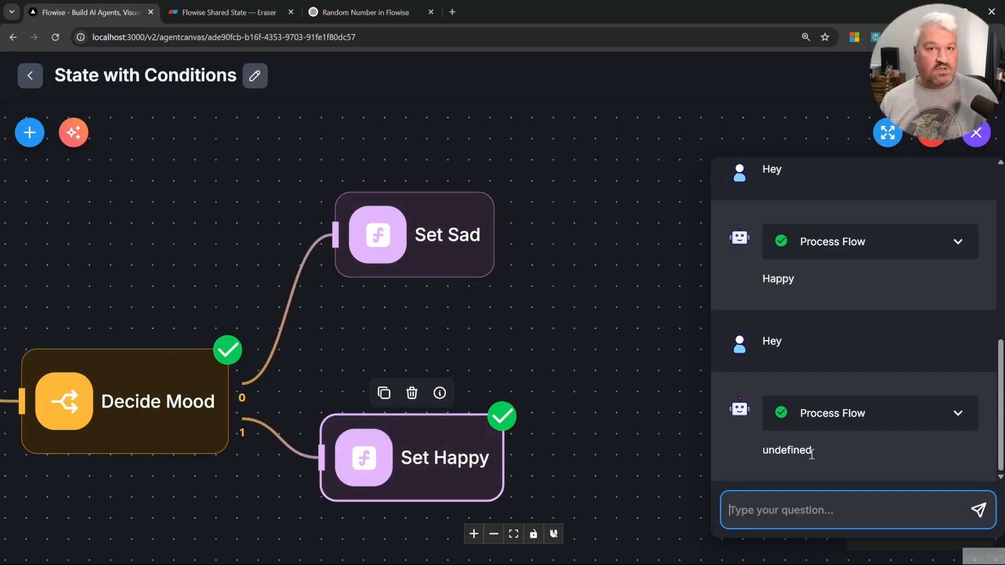
Step: Expand the run's process flow and open the Set Happy node's details
left_click(907, 422)
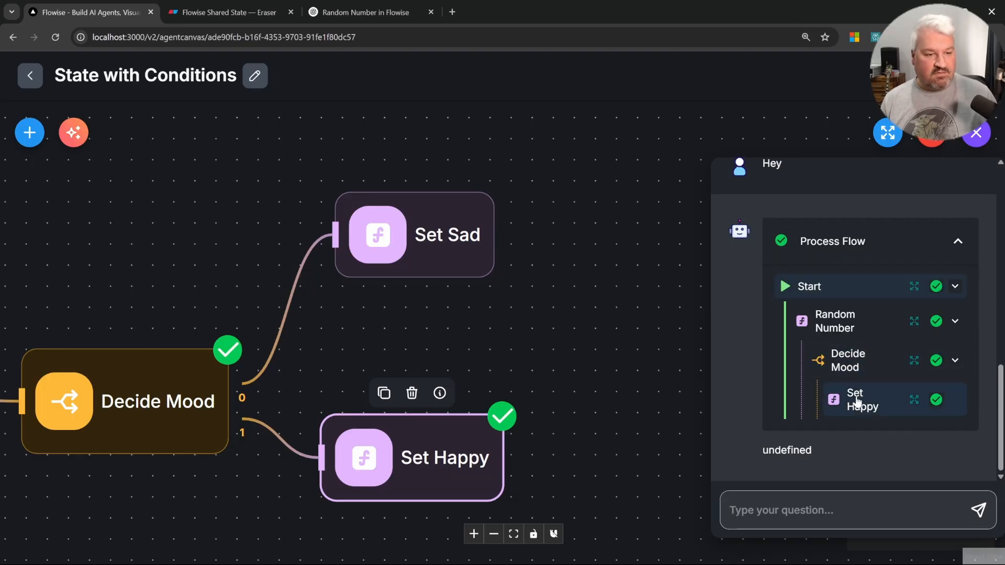
left_click(914, 401)
left_click_drag(212, 417, 284, 419)
left_click(804, 495)
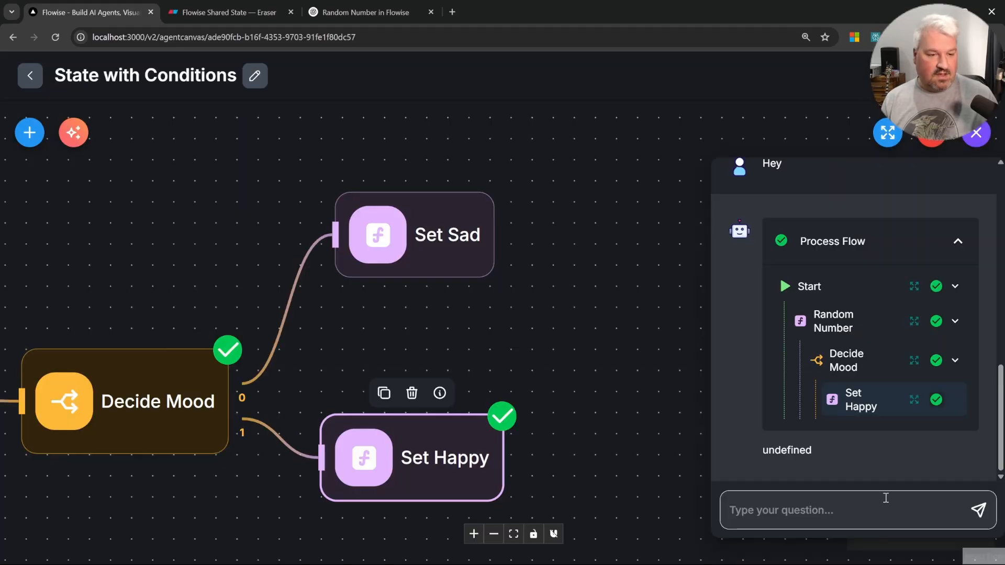
Step: Send "asdad" in the chat and inspect the Set Happy node's flow state for that run
left_click(890, 506)
type("asdad")
left_click(980, 510)
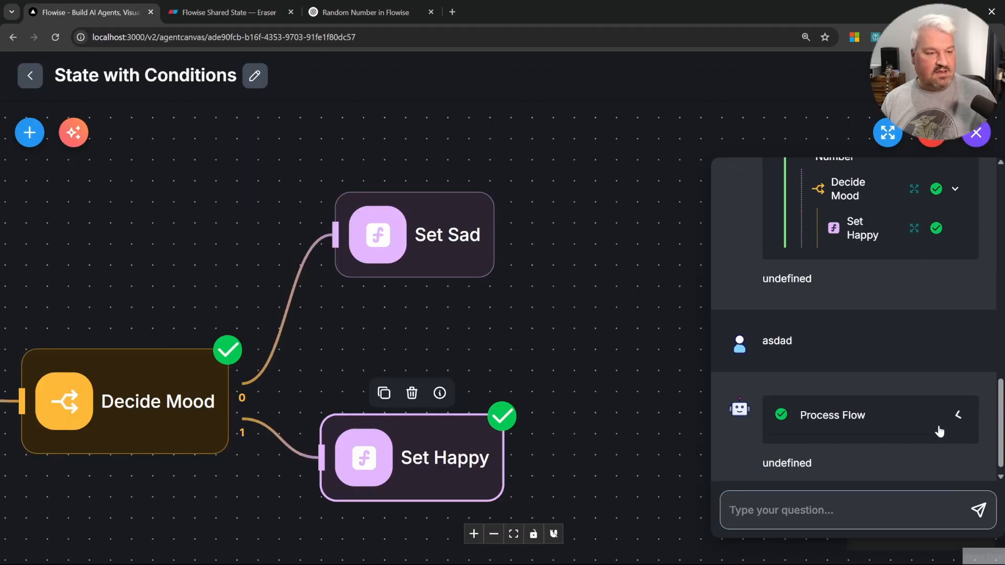
left_click(879, 415)
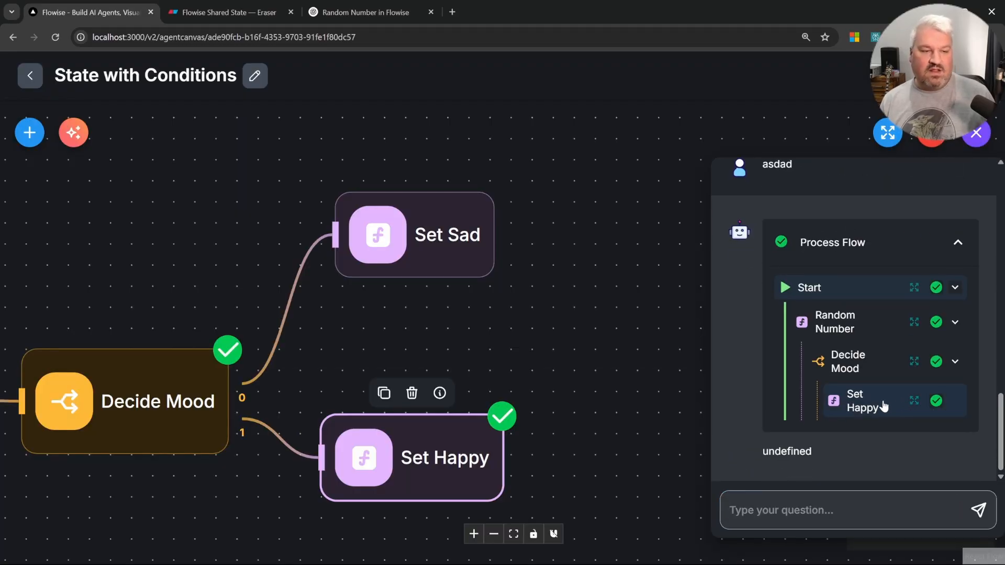
left_click(916, 407)
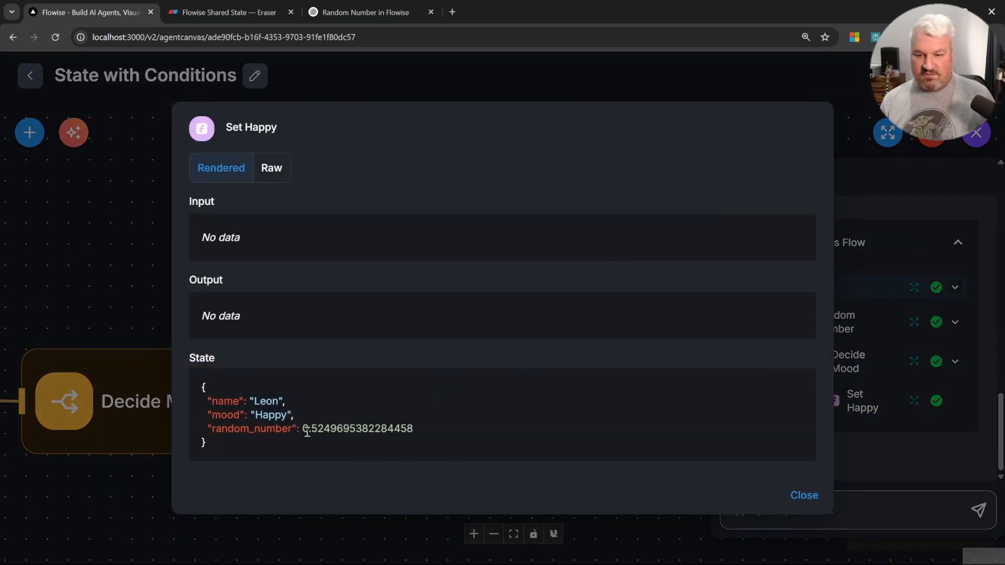
left_click_drag(308, 431, 343, 429)
left_click(344, 431)
left_click(810, 494)
Step: Send "asdasd" in the chat and inspect the Set Sad node's flow state for that run
left_click(890, 508)
type("asdasd")
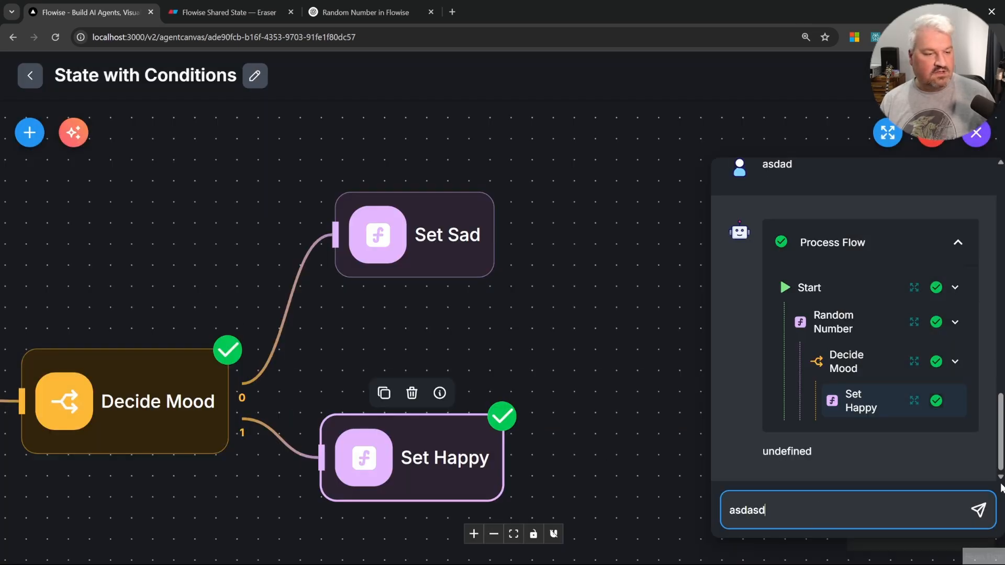
key("Return")
left_click(926, 419)
left_click(915, 404)
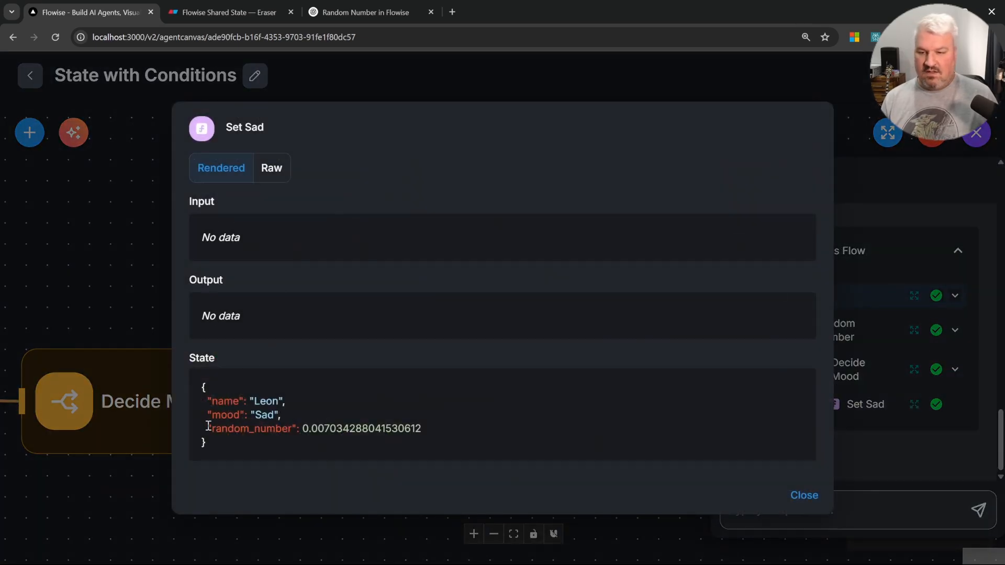
left_click_drag(228, 413, 281, 416)
left_click(283, 417)
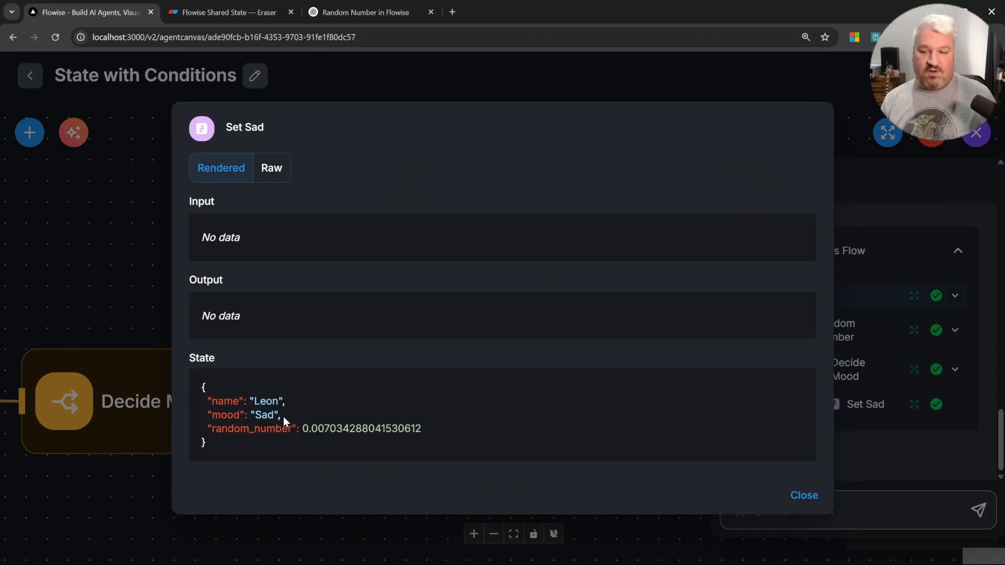
left_click(818, 495)
Step: Add an LLM node to the canvas and connect both Set Sad and Set Happy outputs to it
left_click(29, 131)
scroll(173, 362, "down", 3)
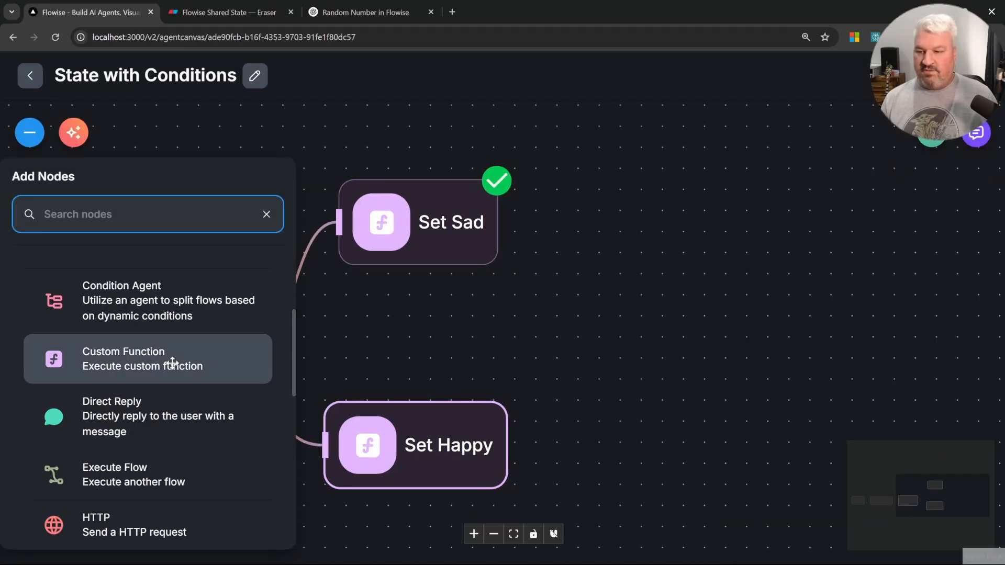
scroll(173, 363, "down", 5)
left_click_drag(150, 431, 686, 348)
left_click_drag(498, 222, 609, 335)
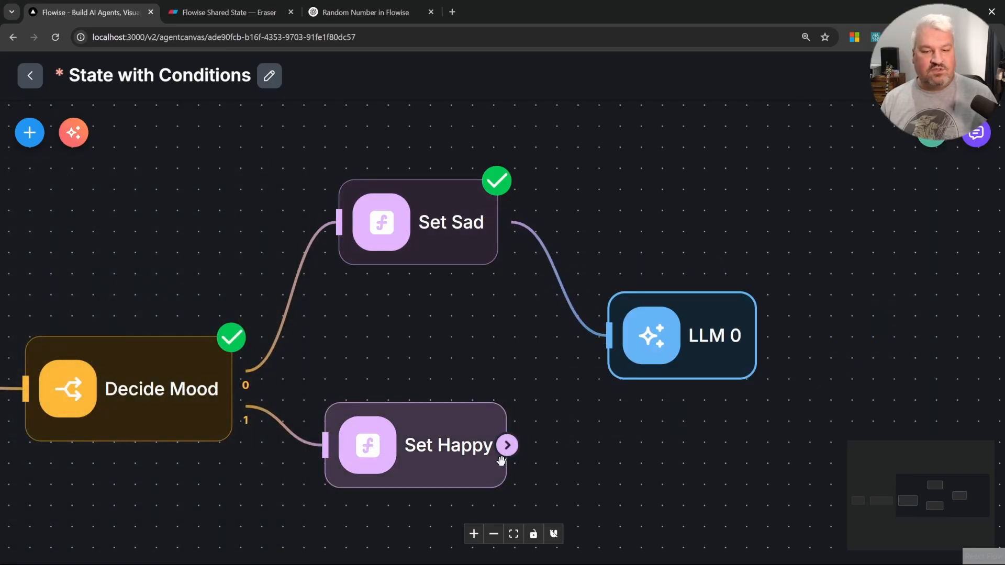
left_click_drag(506, 445, 609, 335)
Step: Rename the new LLM node Message and select ChatOllama as its model
double_click(628, 335)
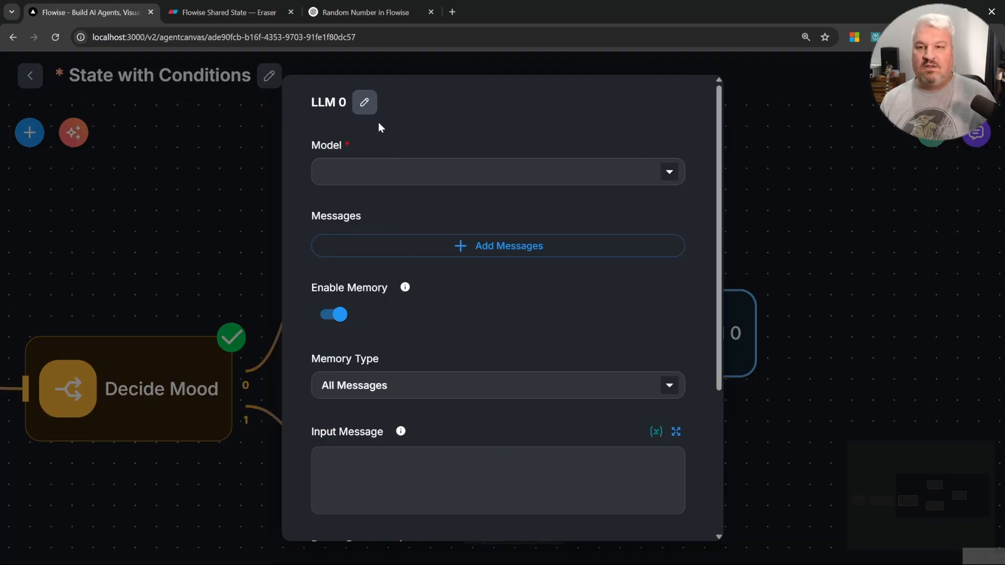
left_click(365, 102)
type("Message")
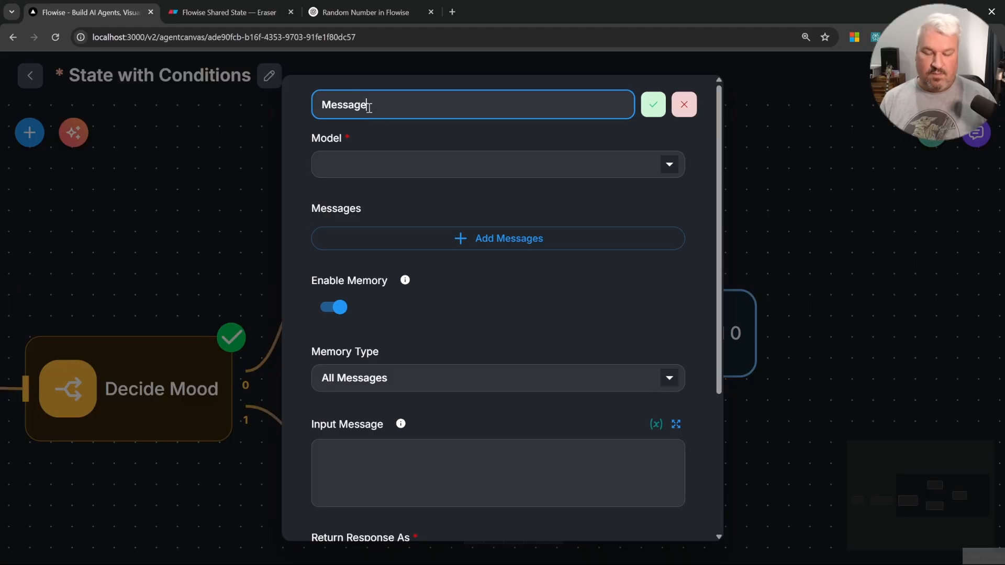
key("Return")
left_click(367, 171)
left_click(335, 262)
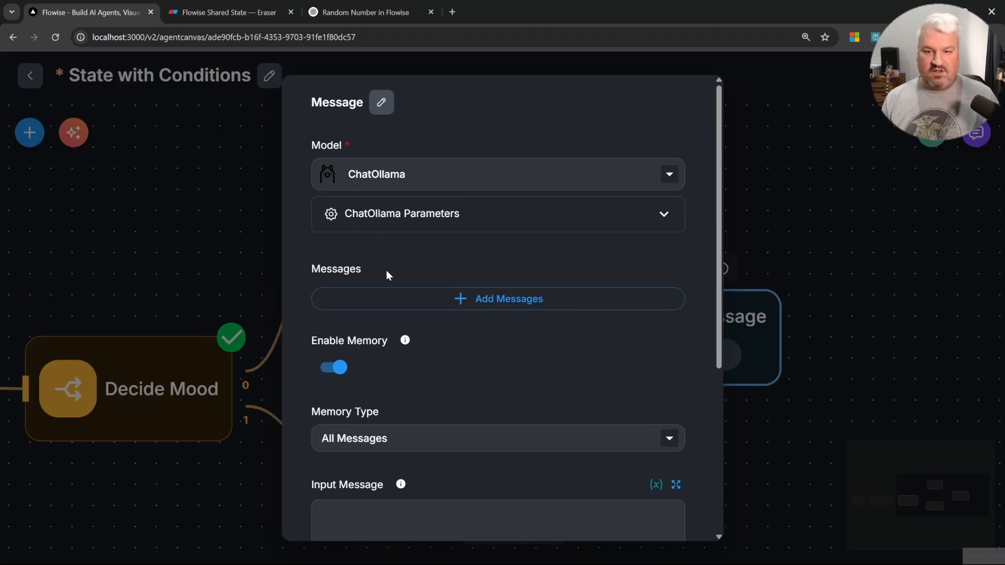
Step: Set the ChatOllama model name to llama3.2 in the Message node's parameters
left_click(419, 215)
left_click(437, 366)
type("llama")
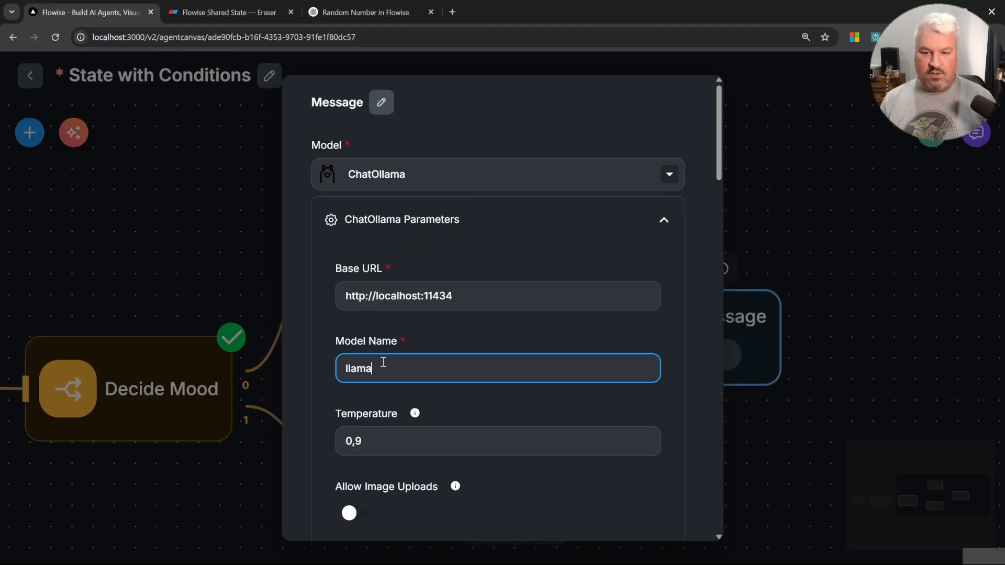
left_click(641, 223)
Step: Turn off memory and add a System message: friendly reply with emojis, cheer up sad users, ask happy users about their day
scroll(497, 236, "down", 3)
left_click(335, 250)
left_click(508, 204)
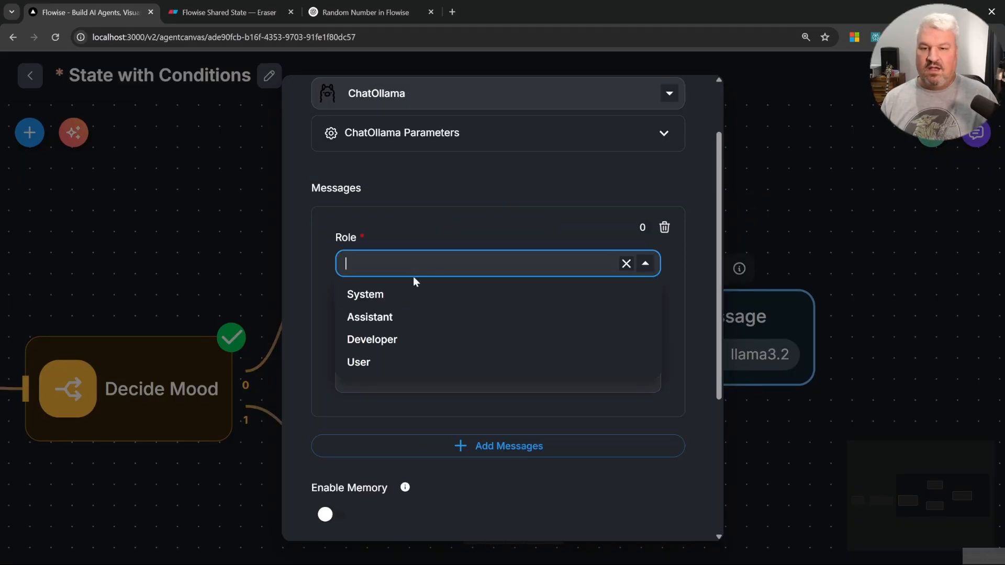
left_click(416, 291)
left_click(468, 363)
type("Provide a friendly response to the user. Use emojis.  If the user is sad, try to cheer them up. If the user is happy, ask them about their day.")
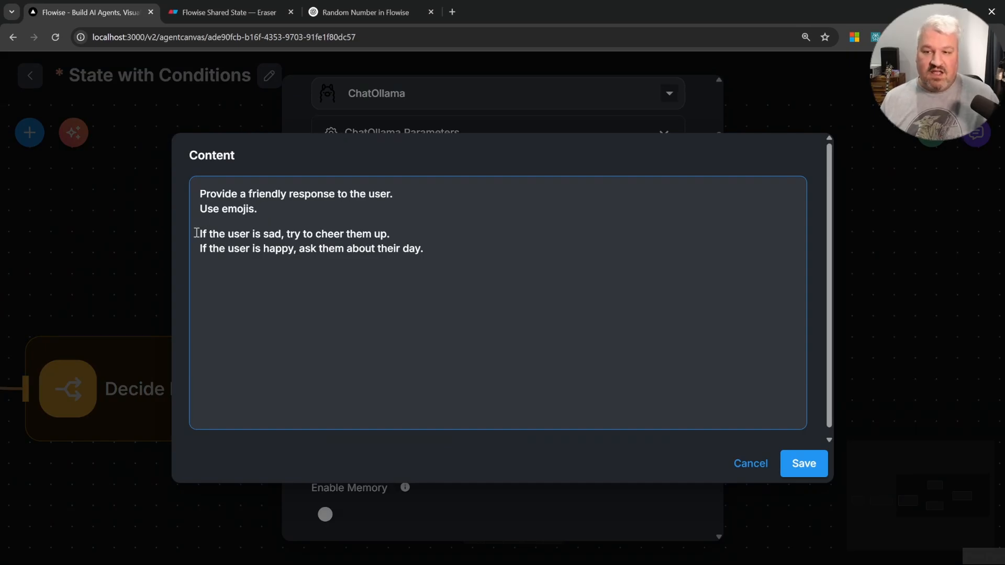
left_click_drag(196, 233, 263, 233)
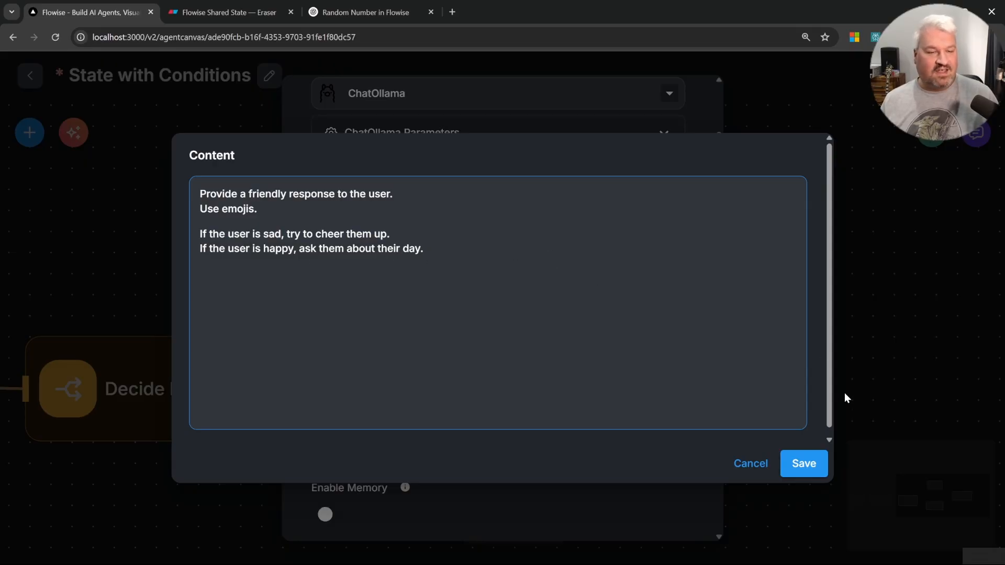
left_click(818, 461)
Step: Add a User message with content "Name: {{ $flow.state.name }}" and "Mood: {{ $flow.state.mood }}"
left_click(497, 449)
left_click(438, 481)
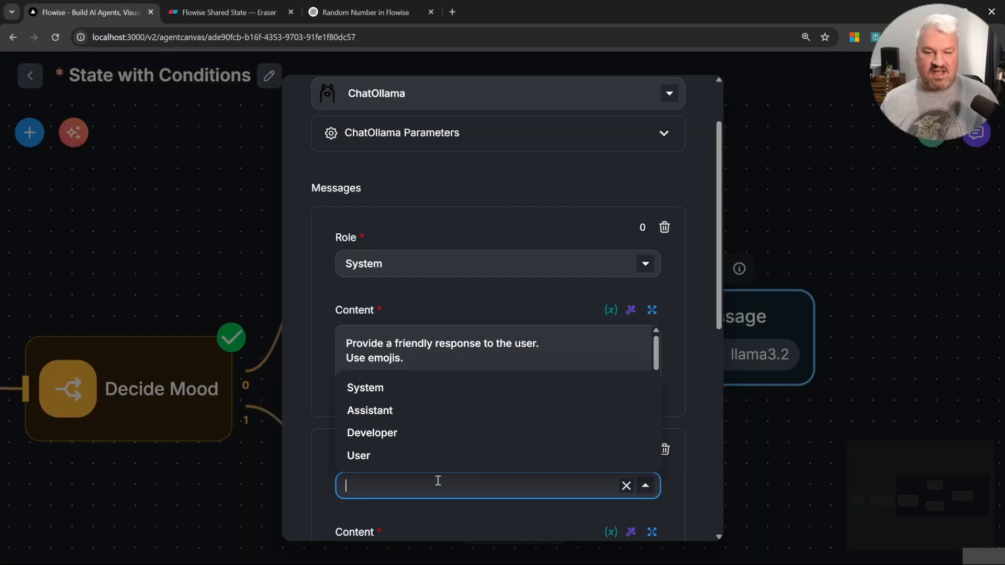
left_click(417, 457)
scroll(451, 438, "down", 3)
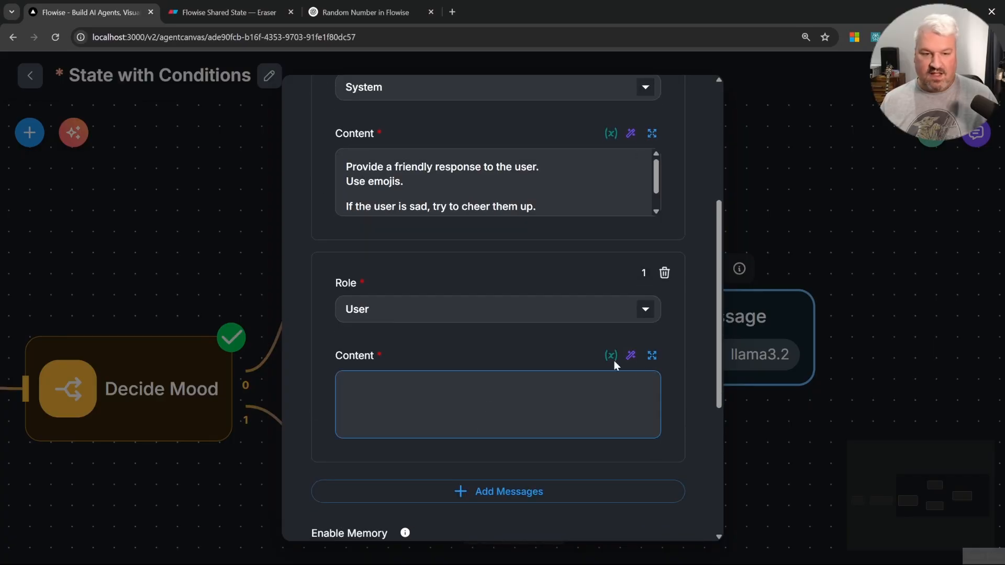
left_click(651, 356)
type("Name: ")
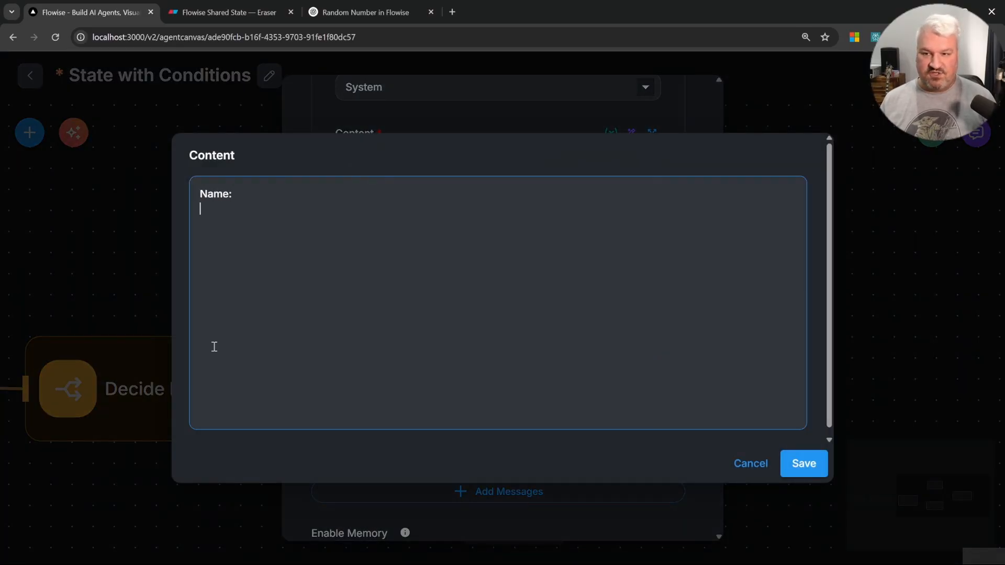
type("{{")
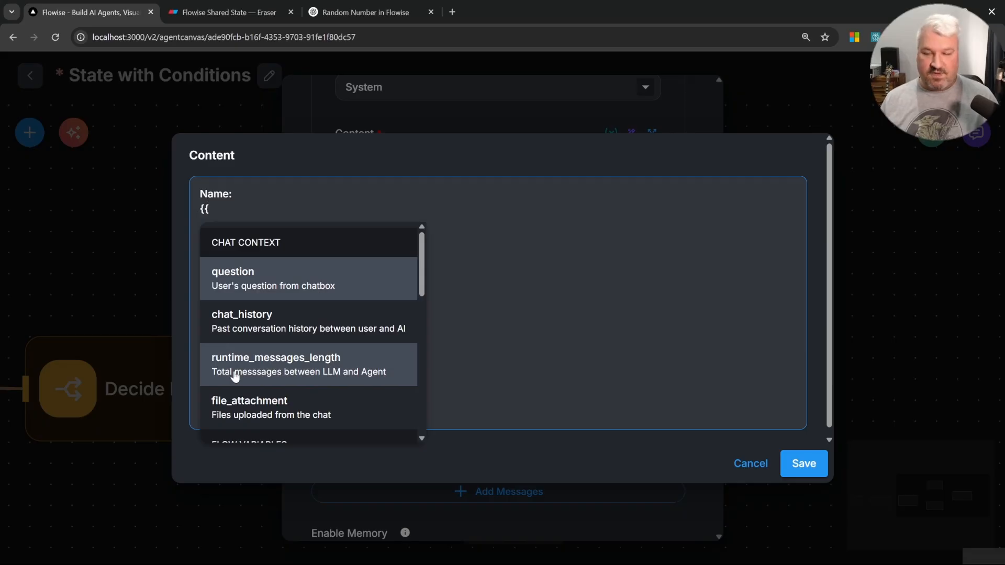
scroll(226, 372, "down", 10)
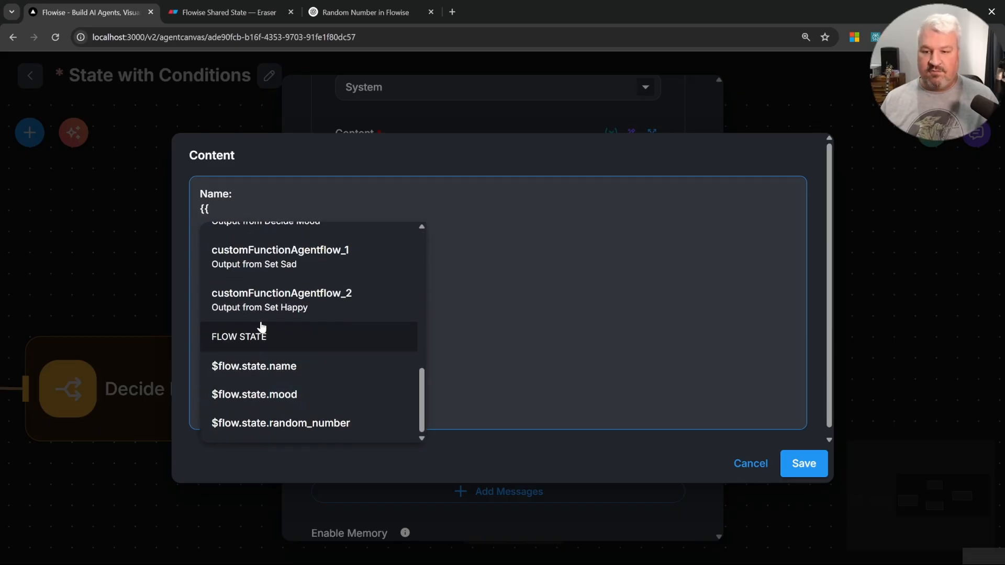
left_click(287, 368)
type("Mood")
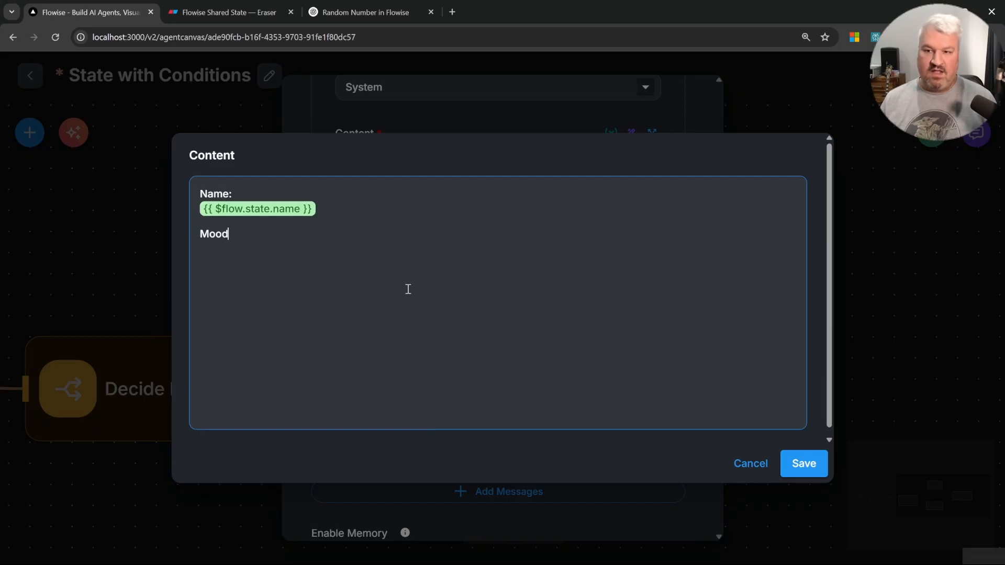
type(": {{")
scroll(272, 356, "down", 10)
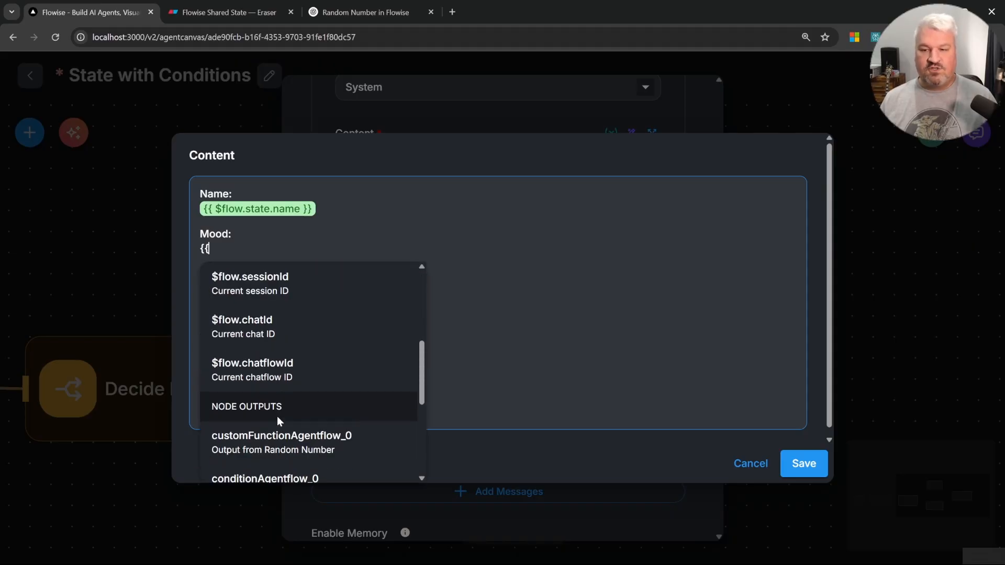
left_click(268, 434)
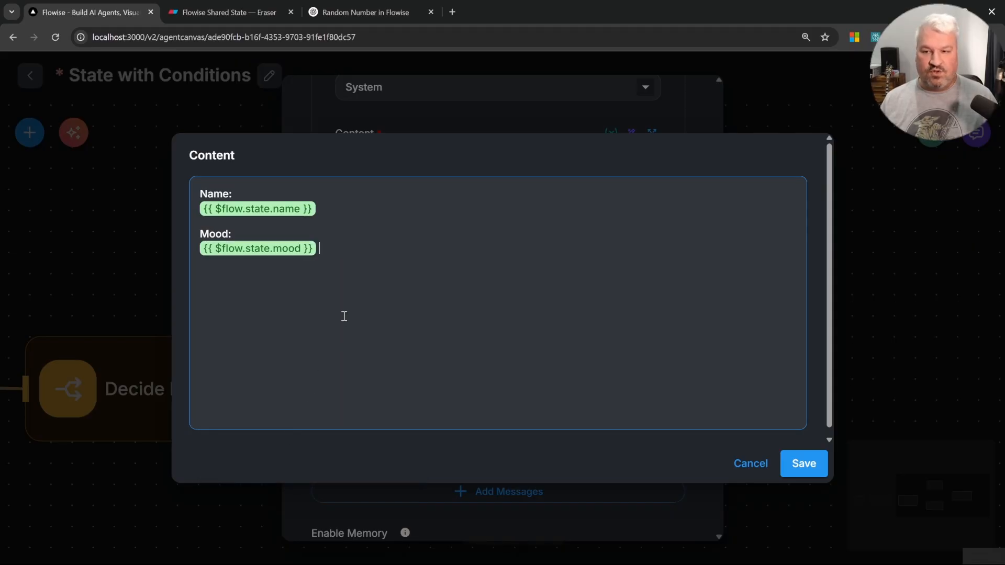
left_click(801, 464)
Step: Test the flow by sending "asdasd" in the chat and expanding the reply's process flow
scroll(503, 348, "down", 5)
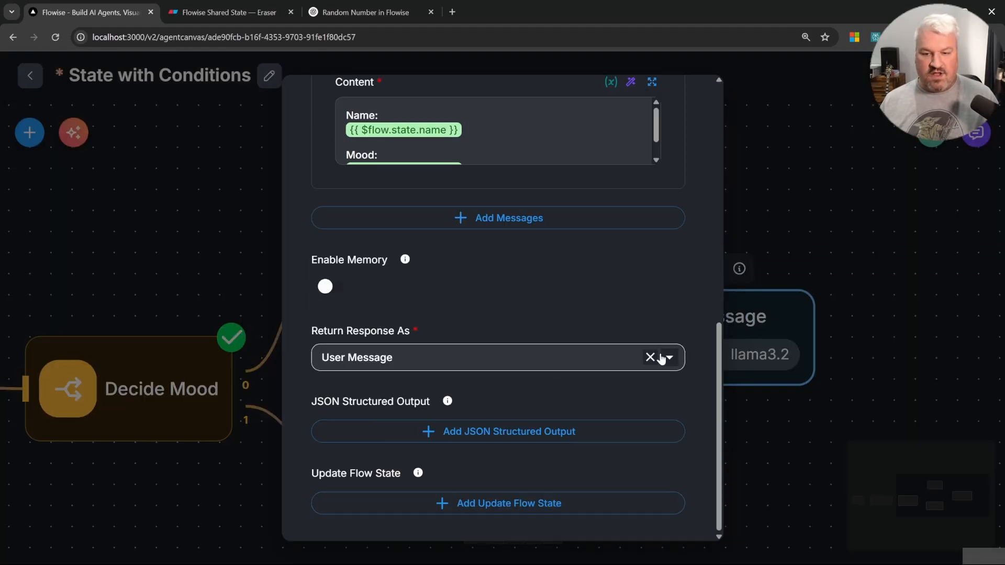
left_click(861, 202)
left_click(938, 75)
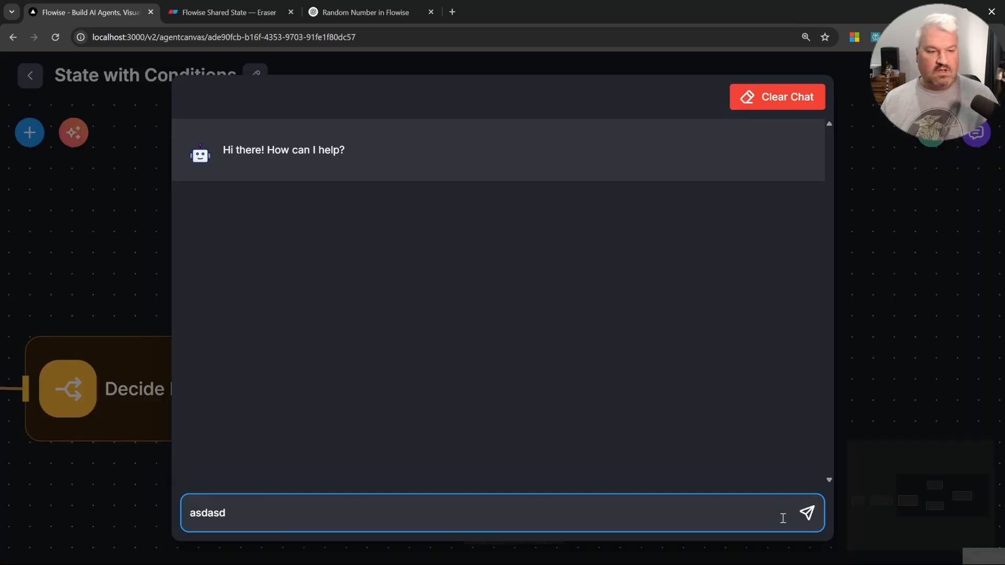
left_click(807, 515)
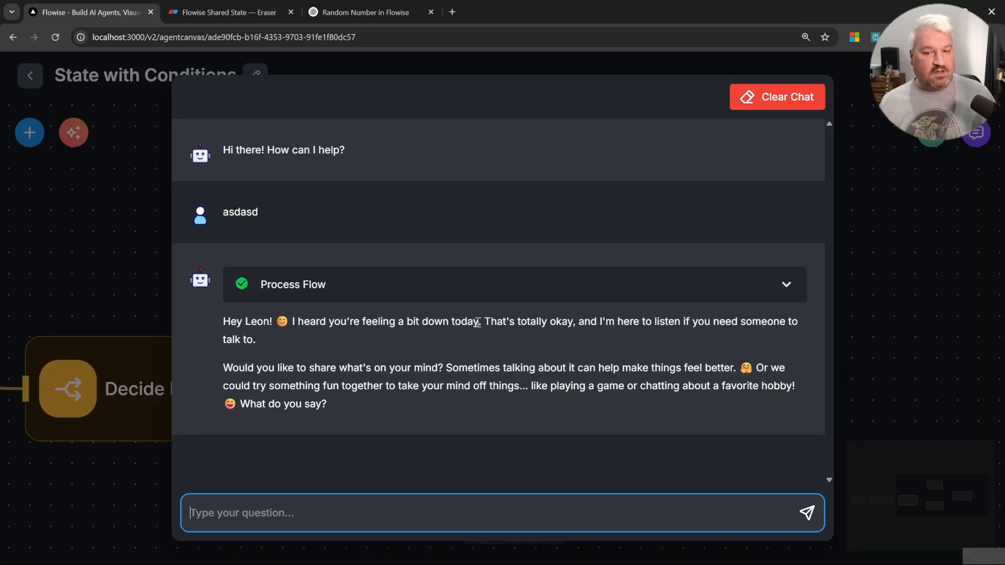
left_click(732, 292)
scroll(505, 350, "down", 2)
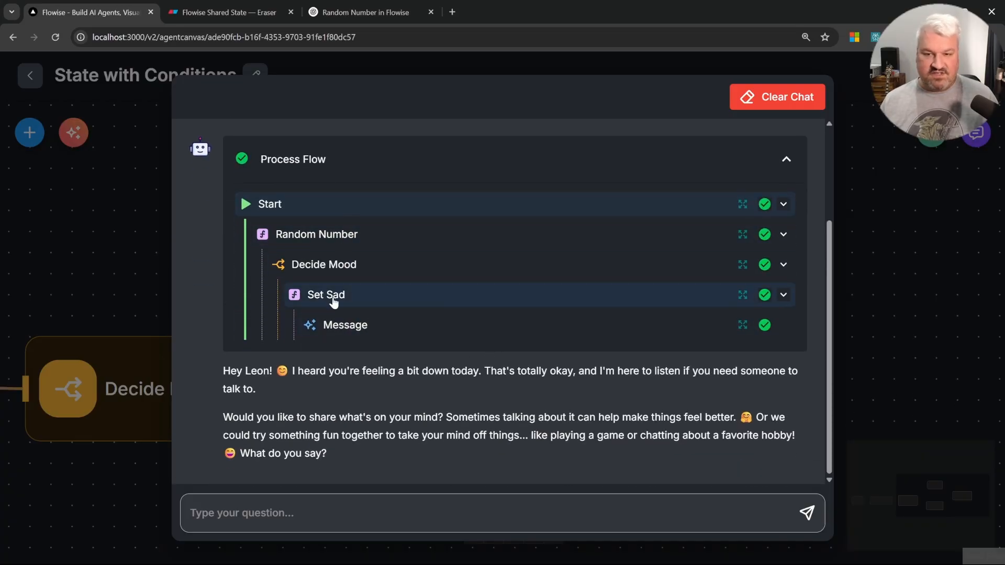
Step: Send "sdsd" in the chat and expand that reply's process flow
left_click(413, 510)
type("sdsd")
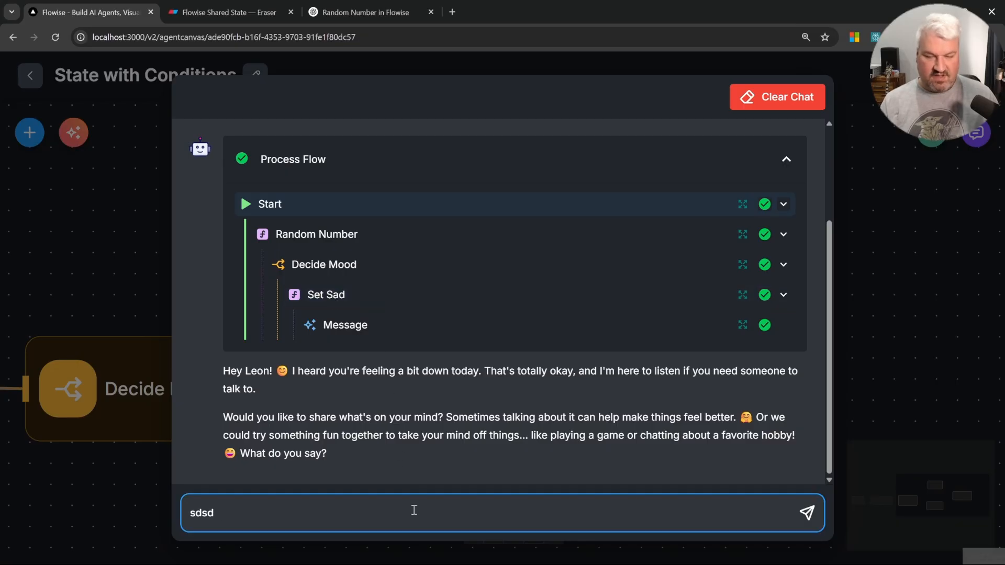
key("Return")
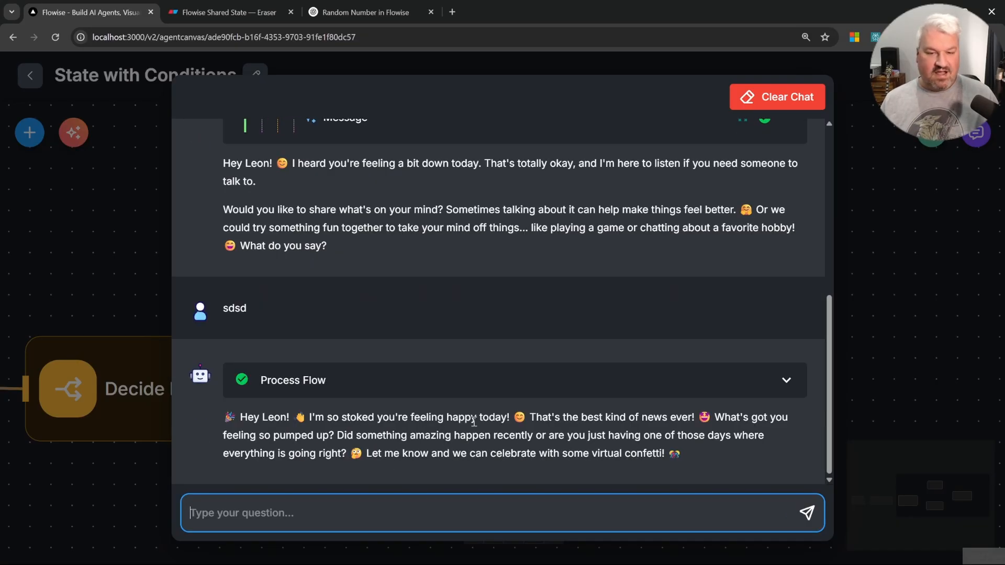
left_click(749, 378)
scroll(392, 375, "down", 3)
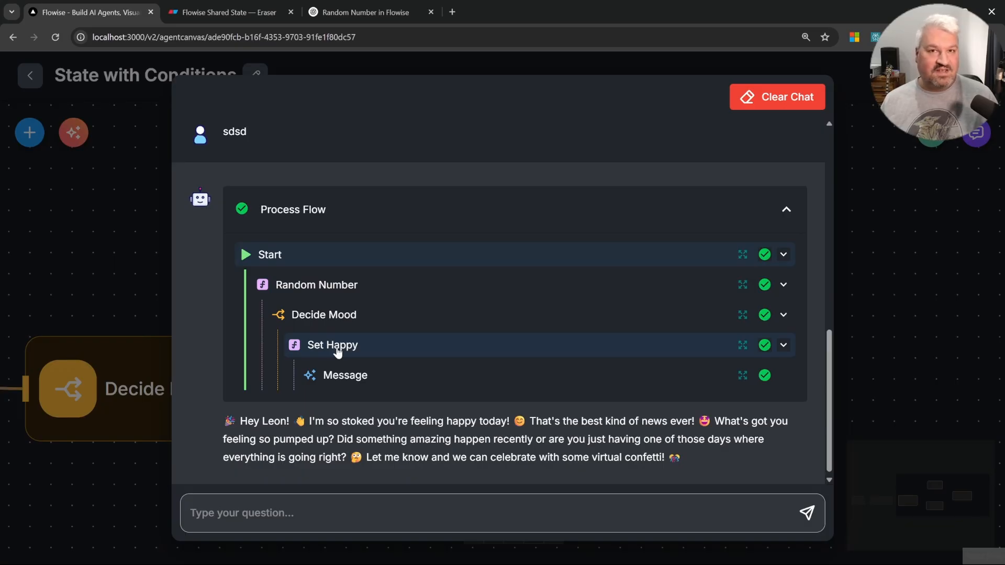
Step: Close the chat and view the whole flow on the canvas
left_click(880, 314)
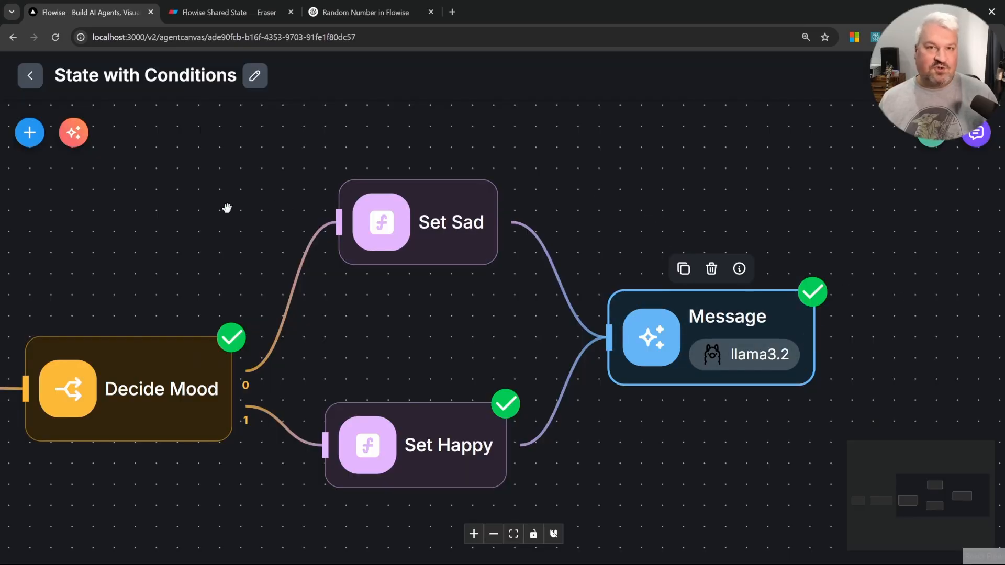
left_click_drag(210, 210, 431, 261)
scroll(438, 274, "down", 2)
left_click_drag(317, 305, 412, 299)
scroll(510, 312, "down", 2)
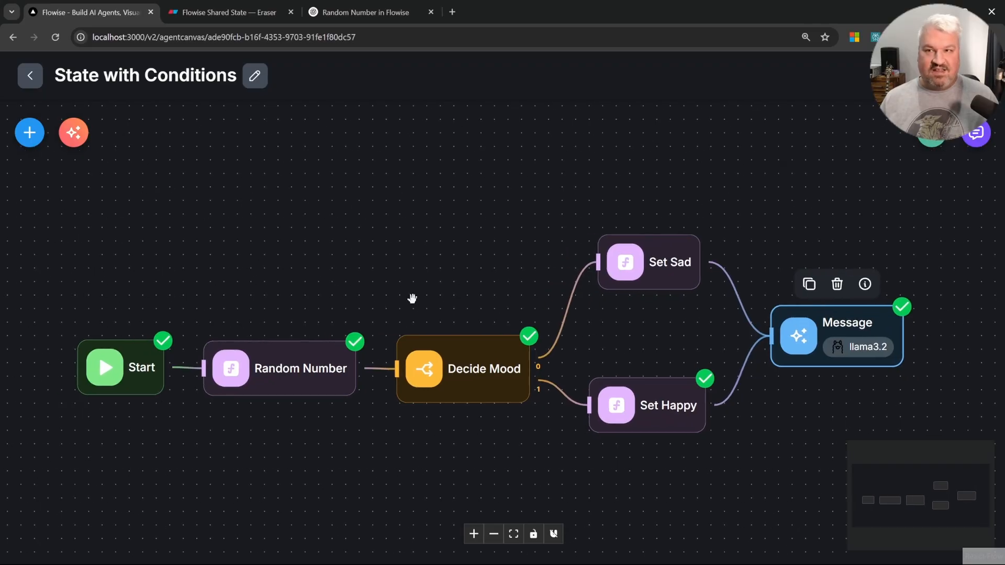